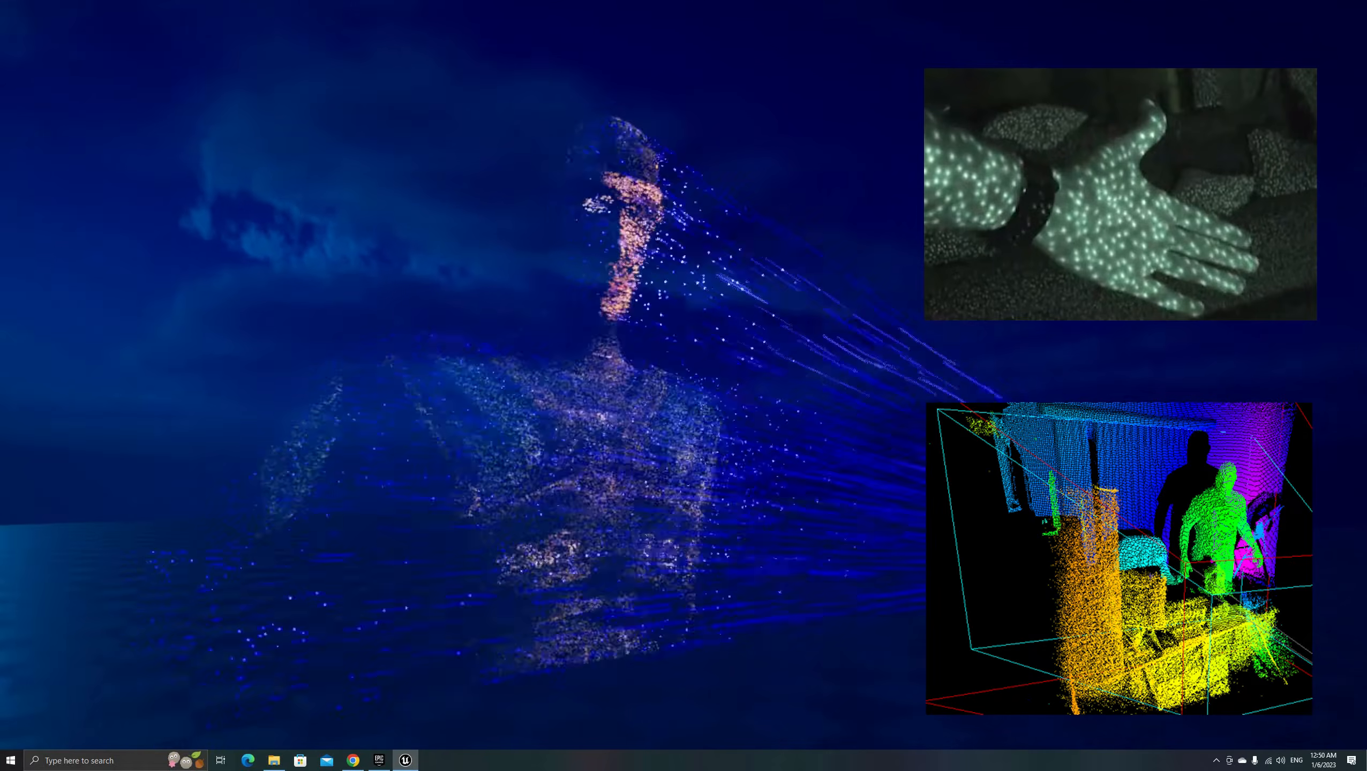
Step: Slow down the playing particle hologram with the slomo console command, using a value of 0.3 for the second run
key(grave)
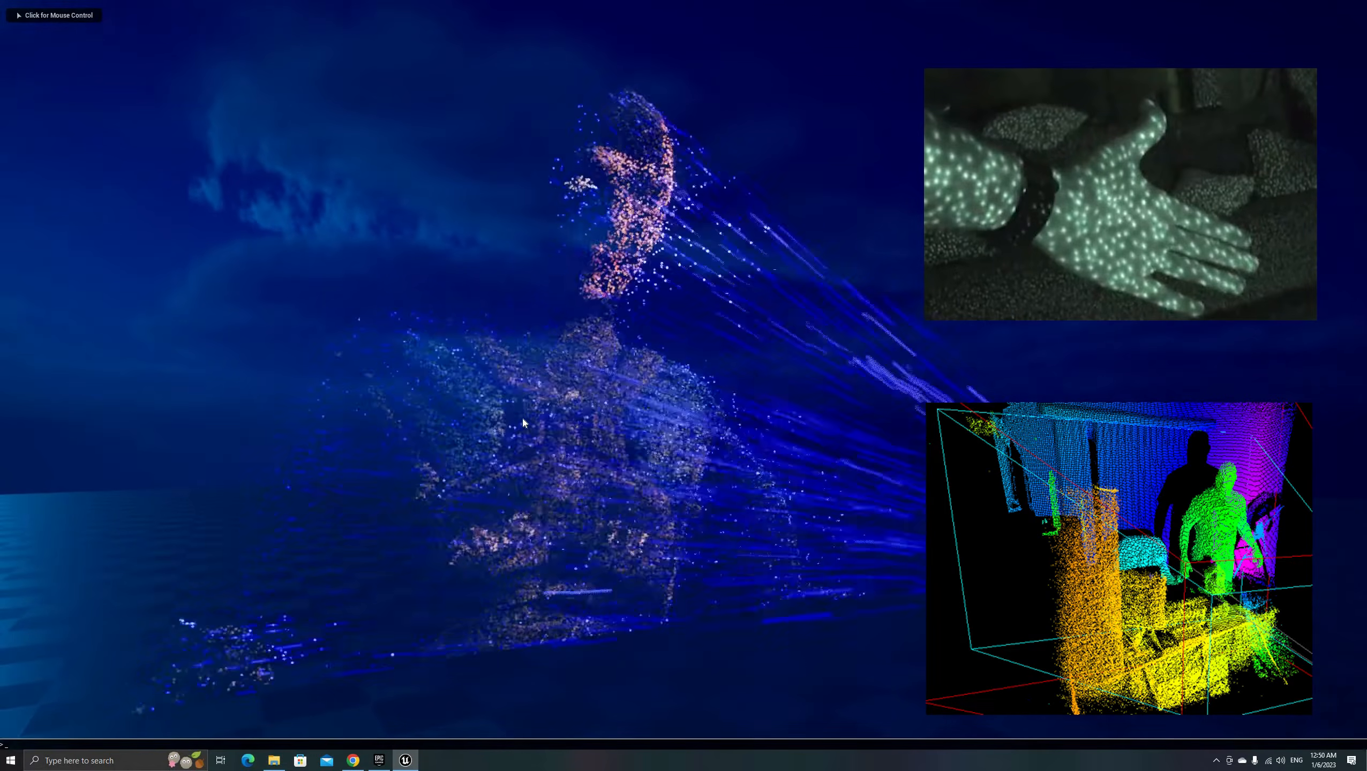
text(slomo 0)
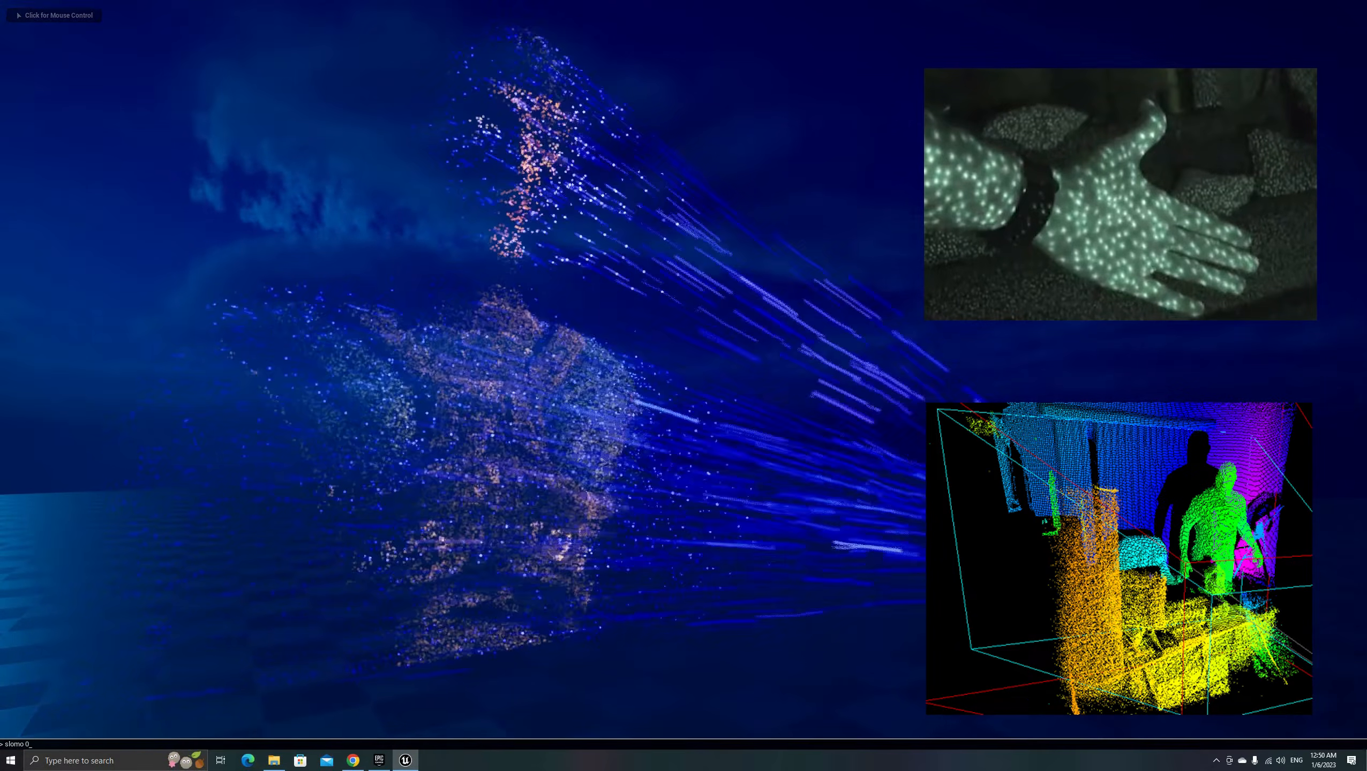
click(440, 416)
key(Return)
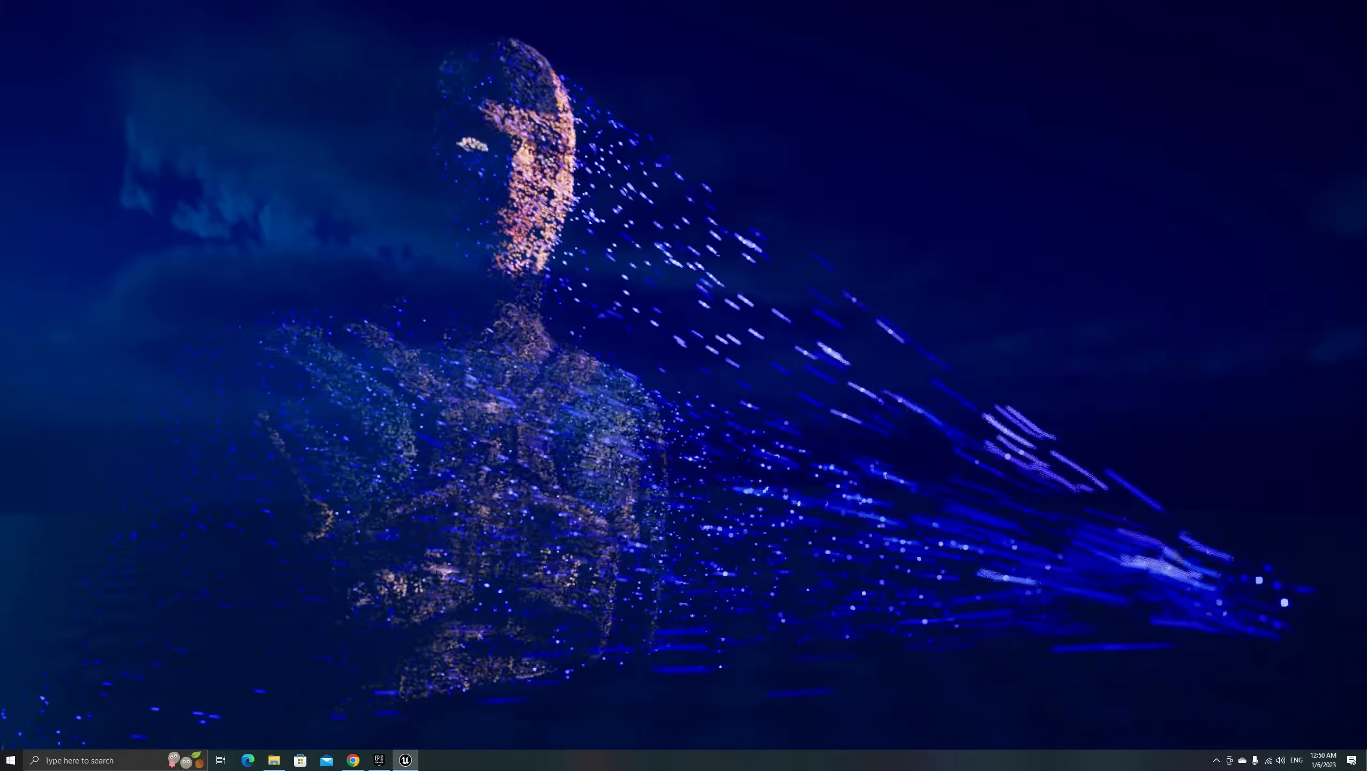
key(grave)
text(slomo 0.)
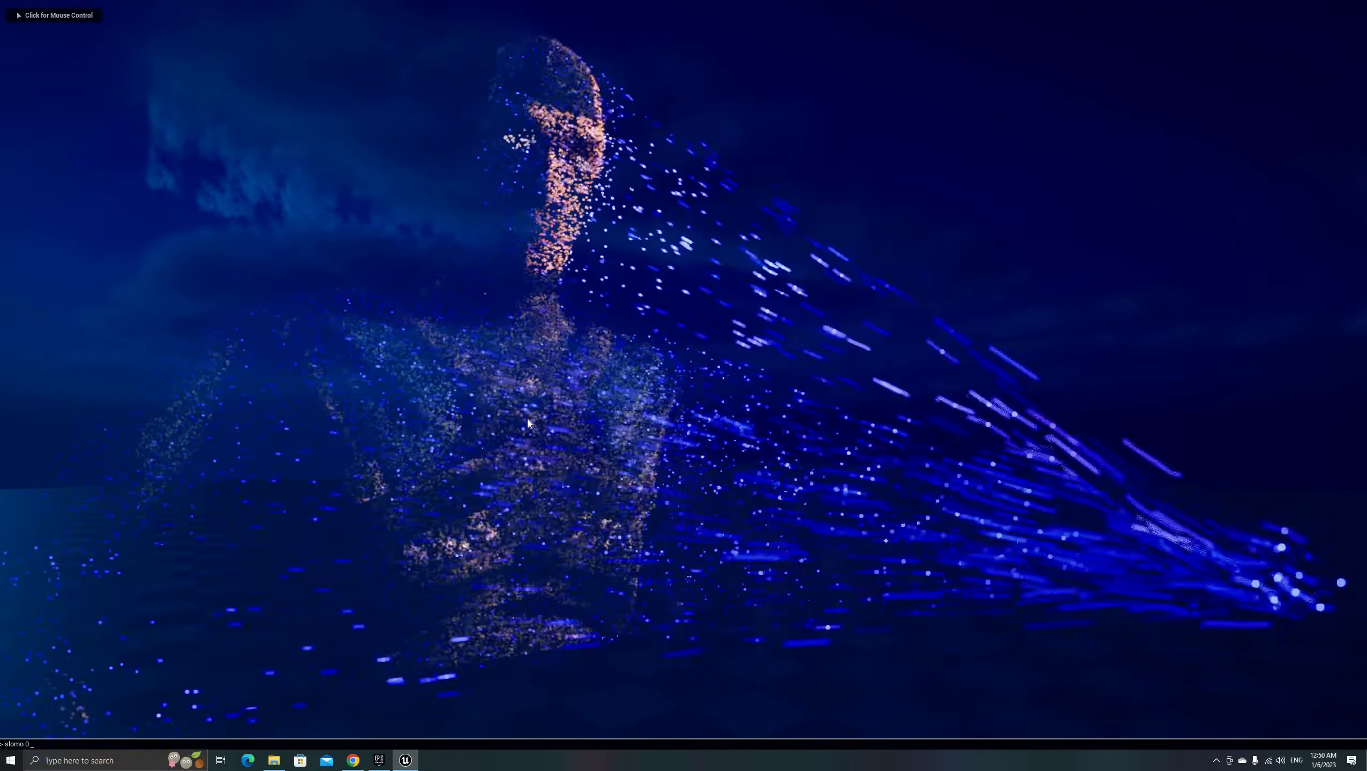
click(527, 423)
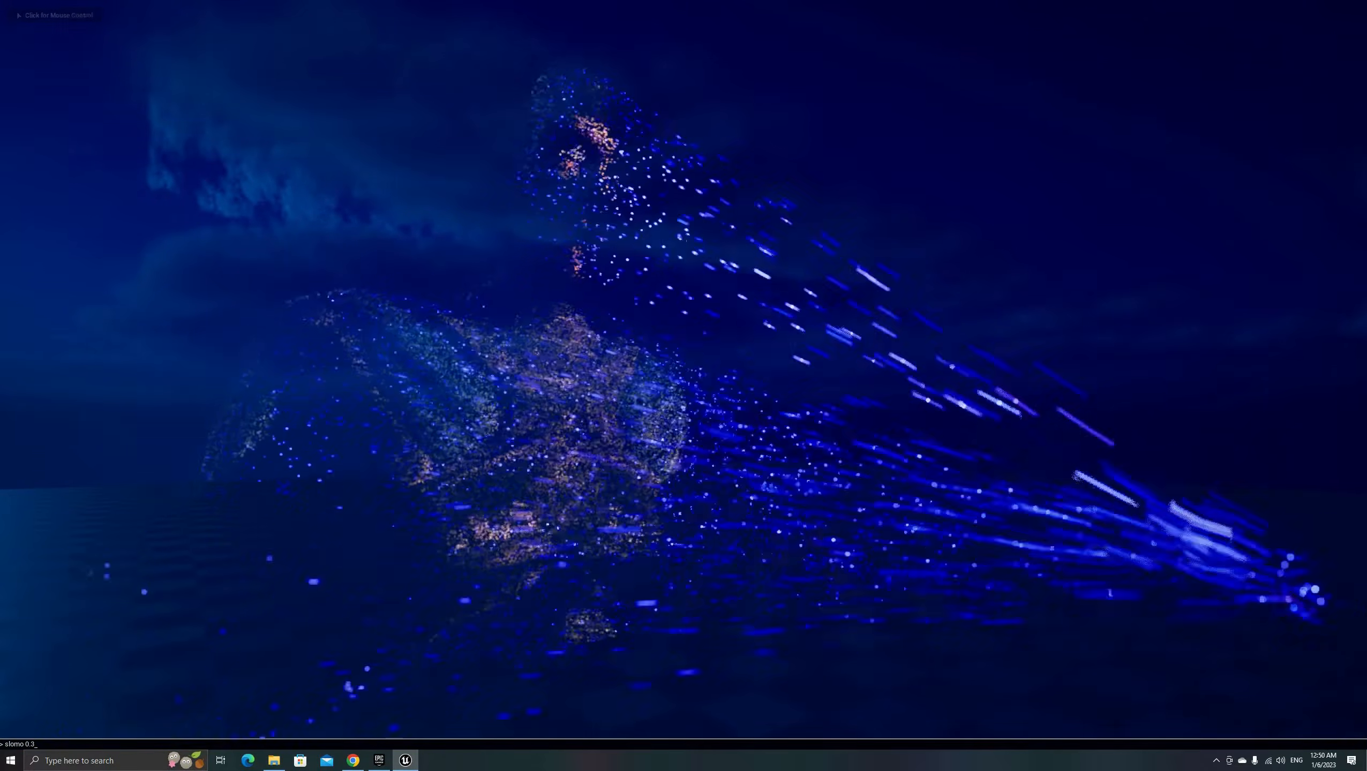
key(Return)
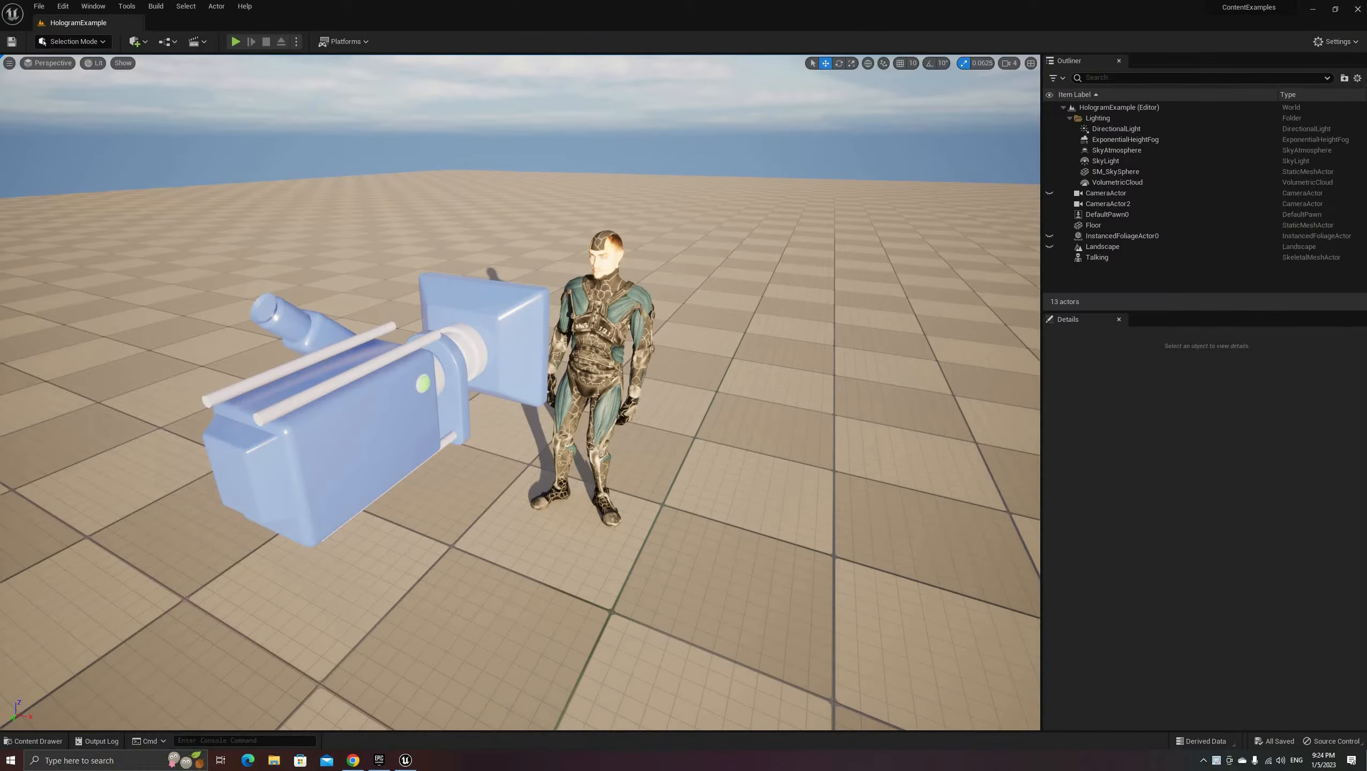
Step: Inspect the Talking character and CameraActor2's preview in the level, and play the scene
key(s)
right_drag(612, 364, 730, 386)
key(w)
key(a)
click(635, 378)
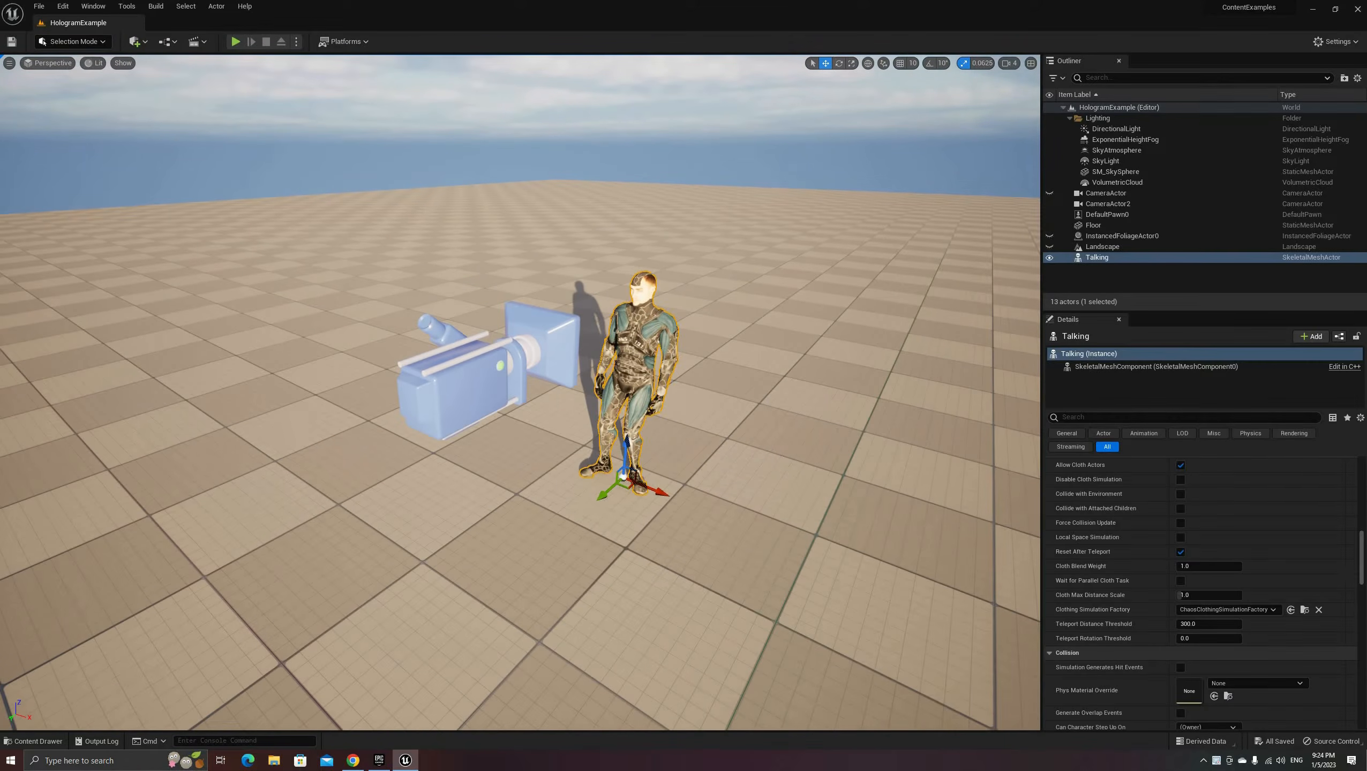
right_drag(810, 449, 890, 442)
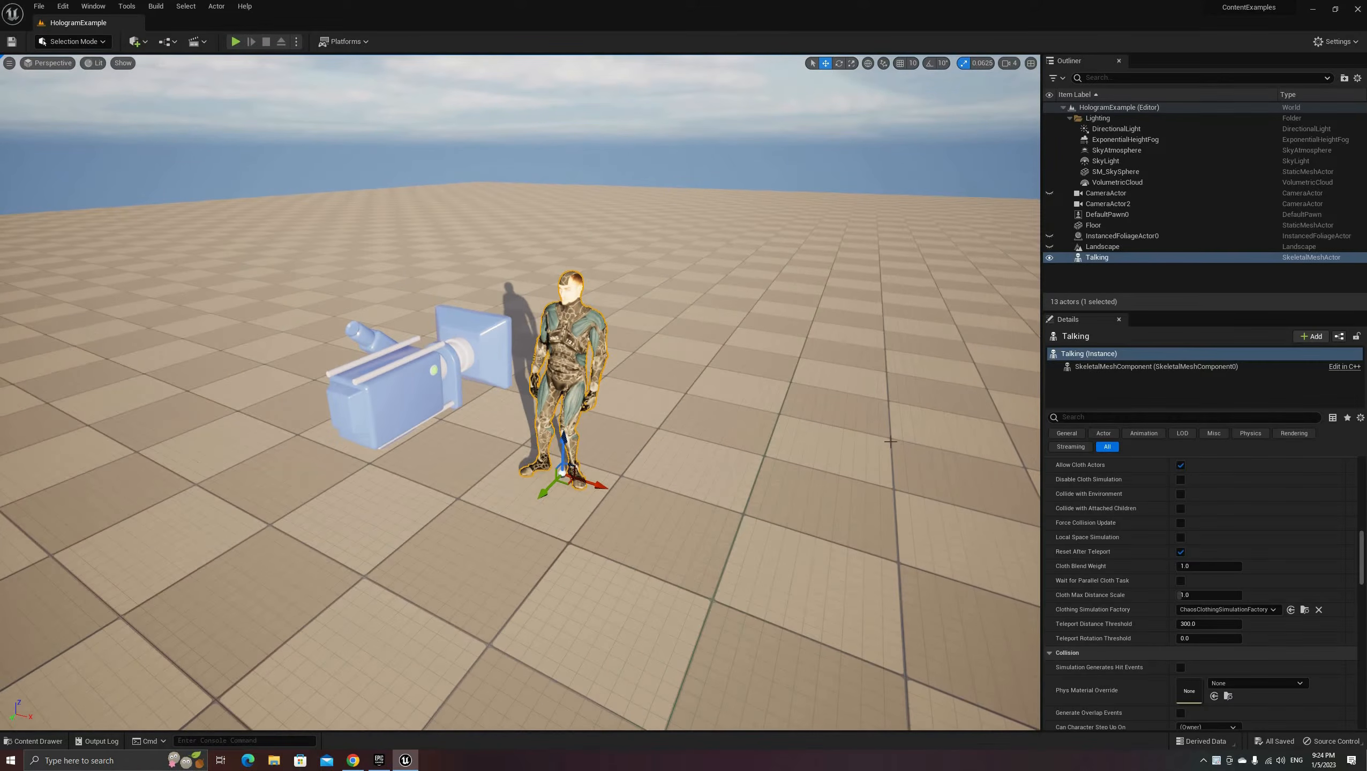
click(411, 384)
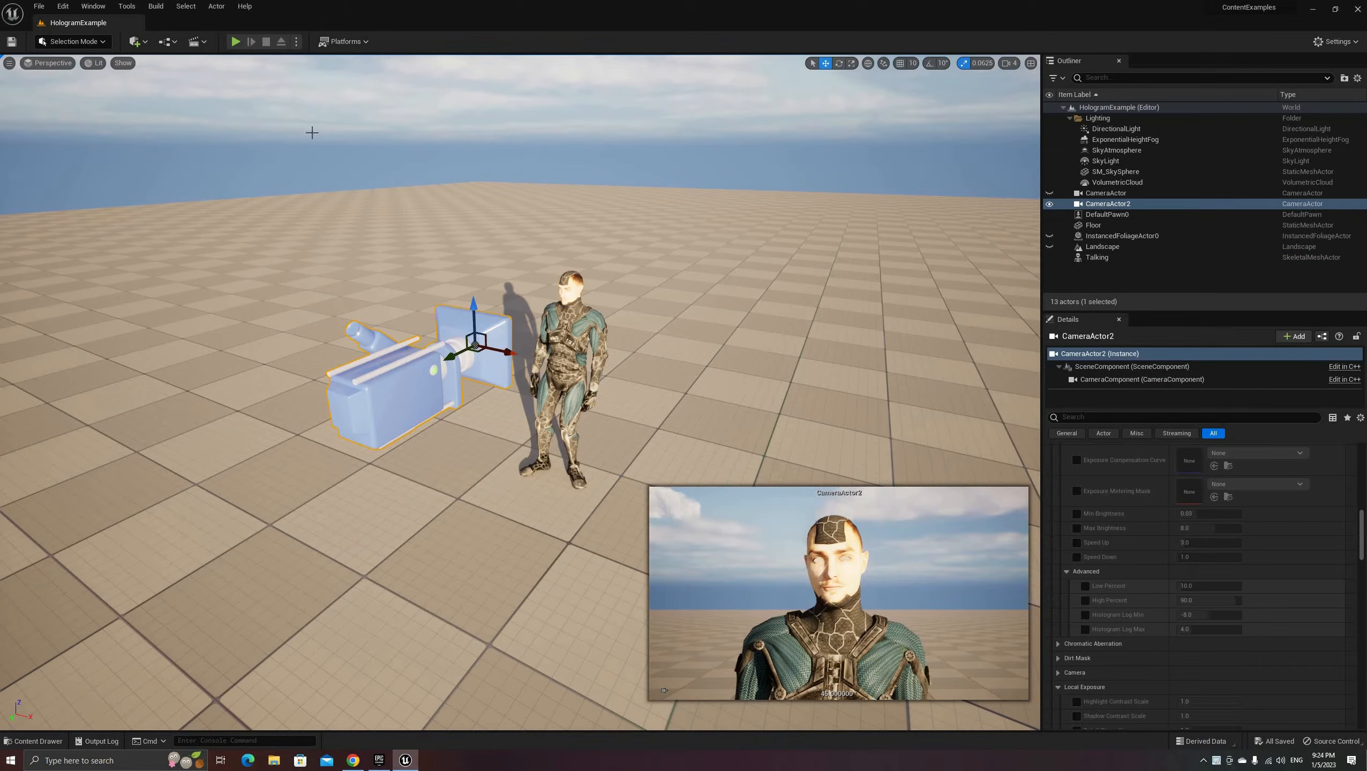
click(235, 42)
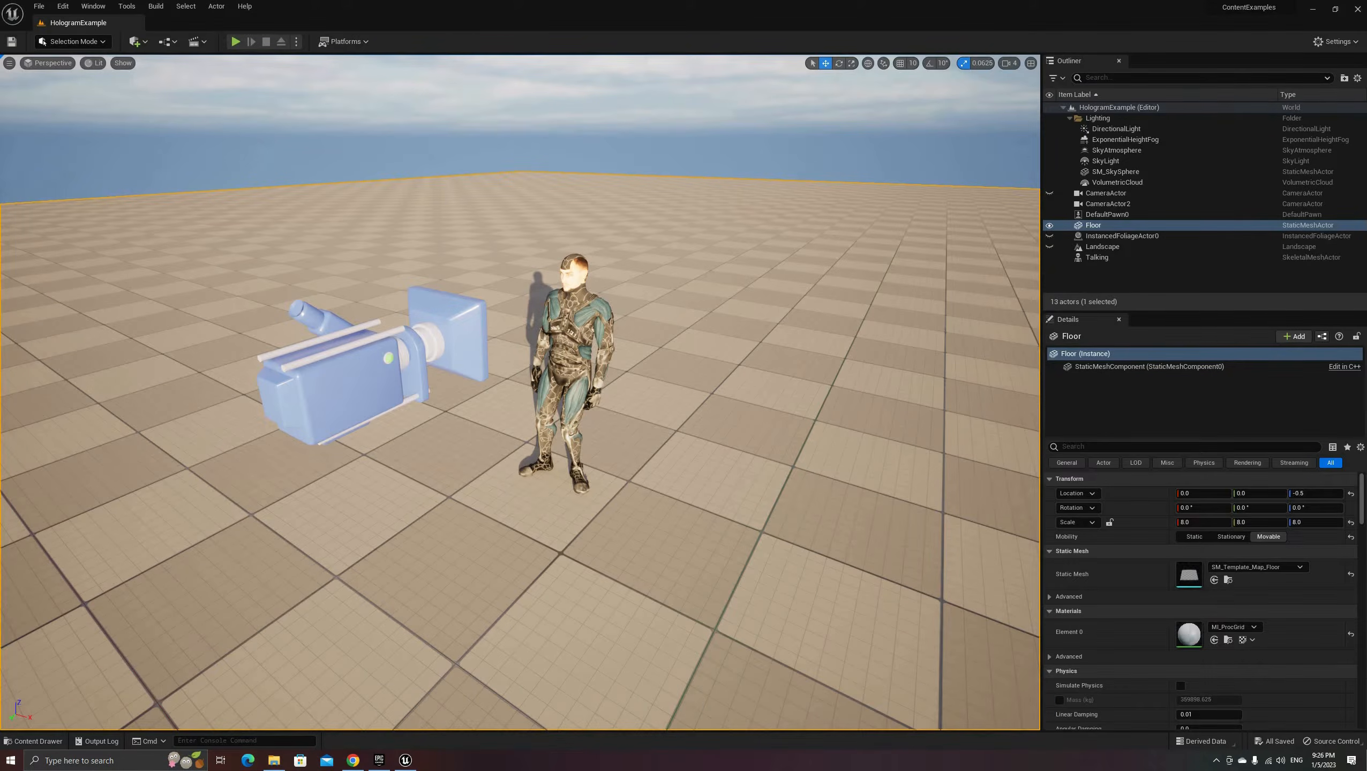
Step: Create a Render Target named RT_Hologram_tutorial in the TutorialContent materials folder and save it
key(ctrl+z)
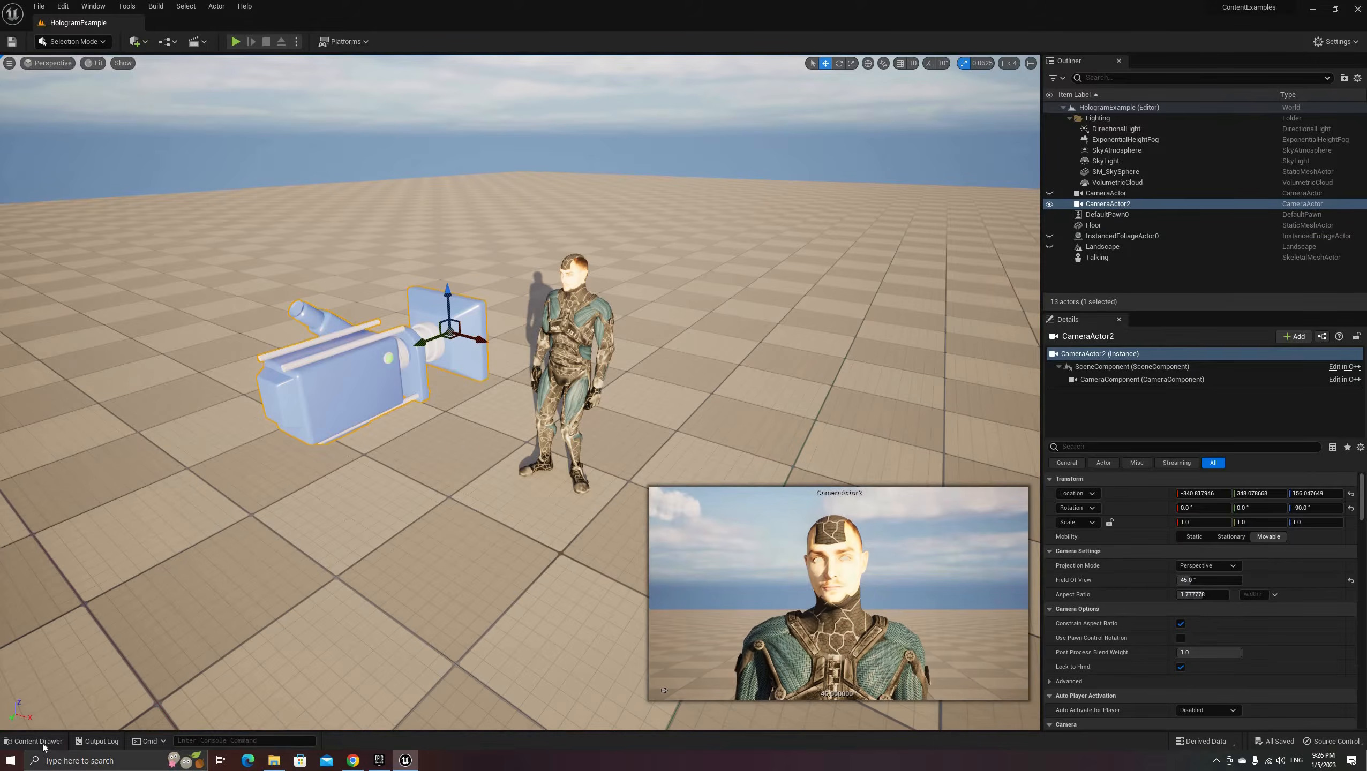
key(ctrl+space)
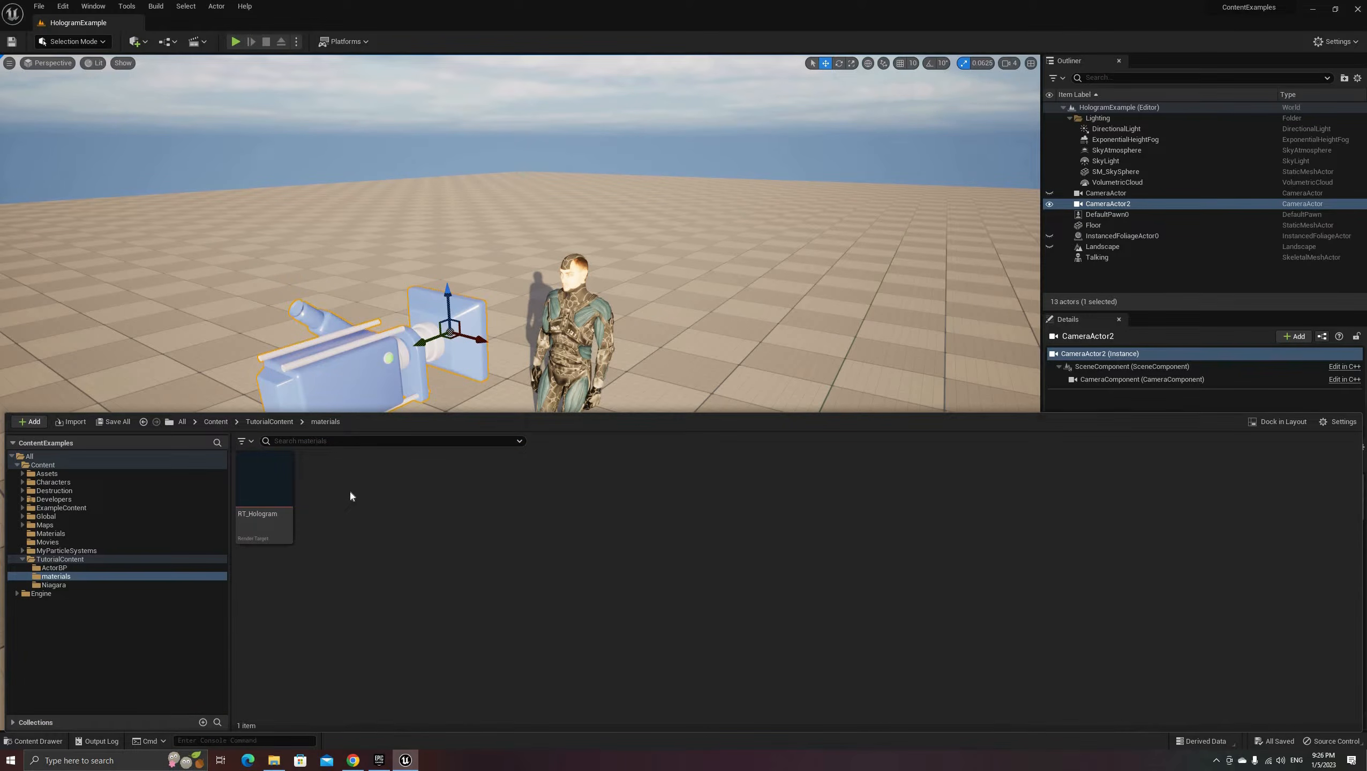
right_click(350, 493)
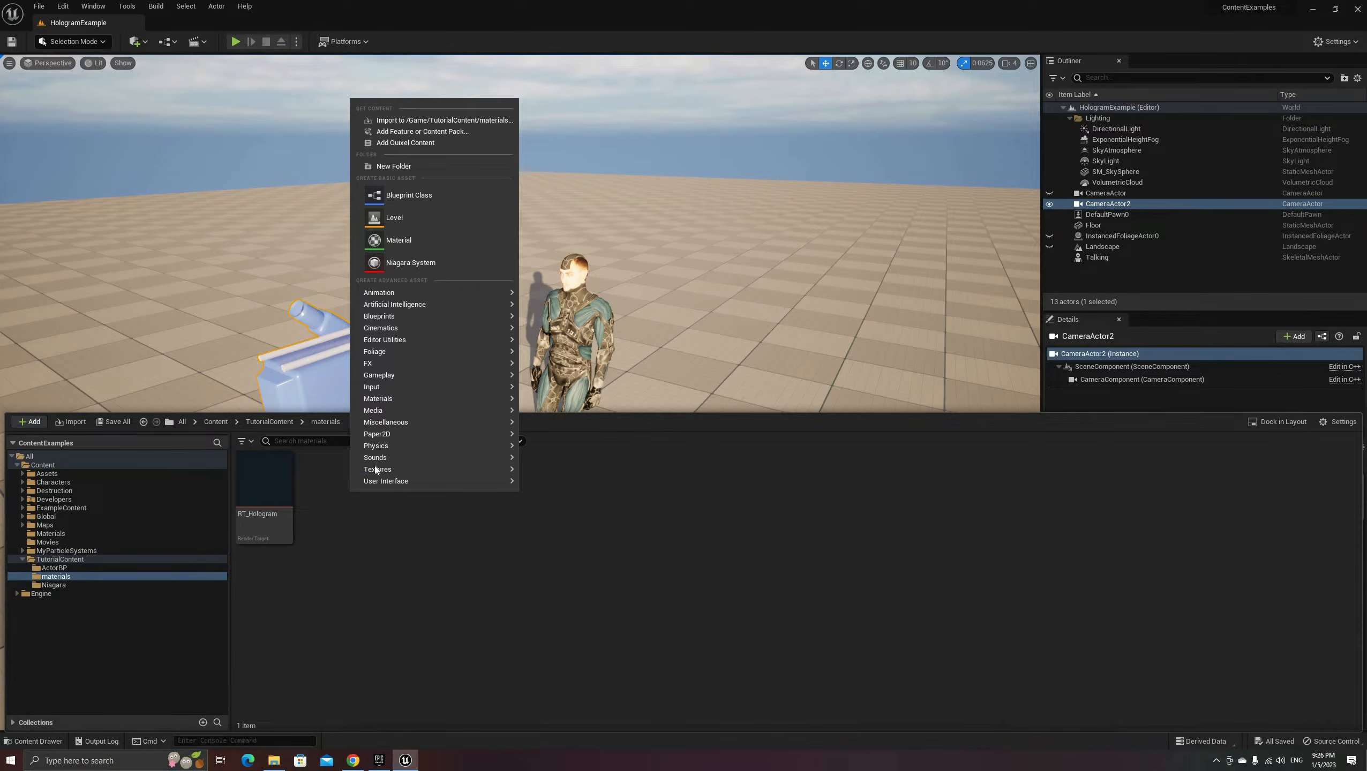
mouse_move(365, 468)
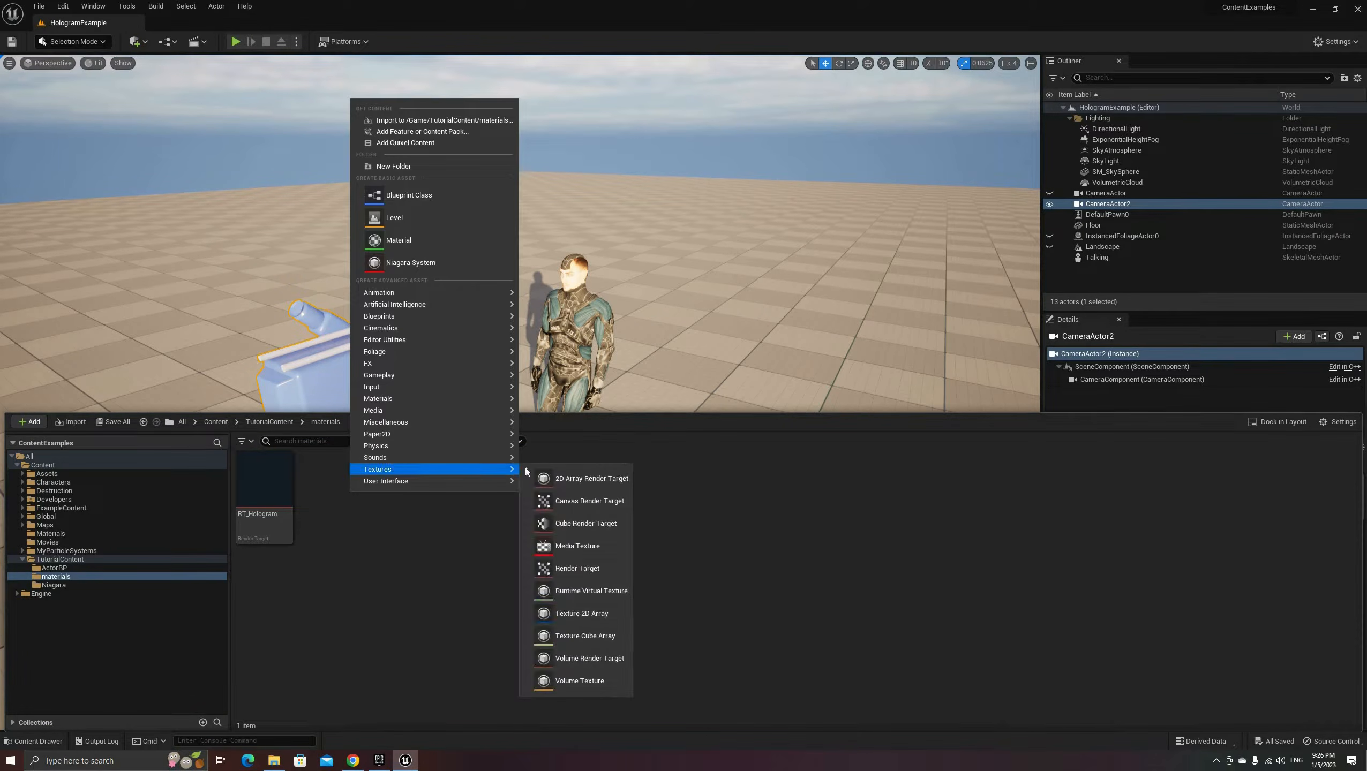
click(577, 569)
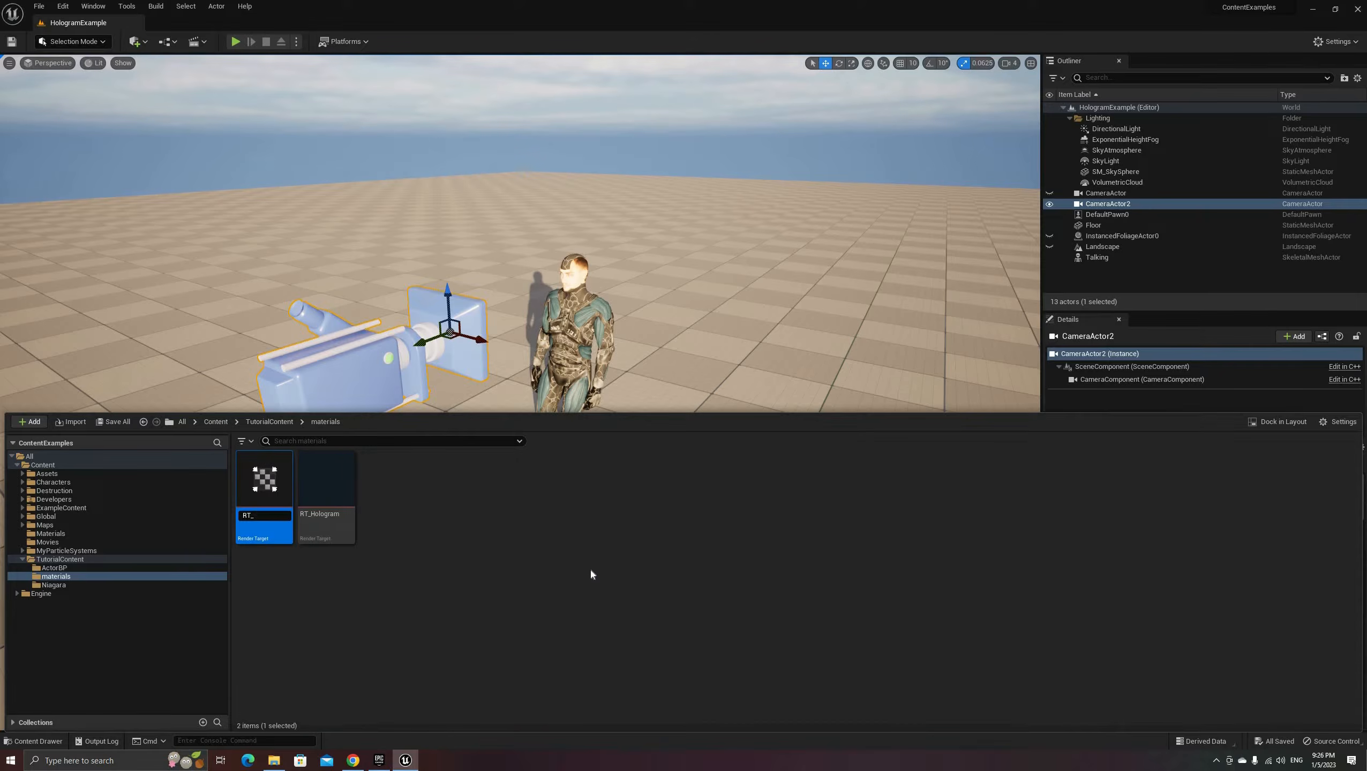
text(RT_Hologram_t)
text(utorial)
key(Return)
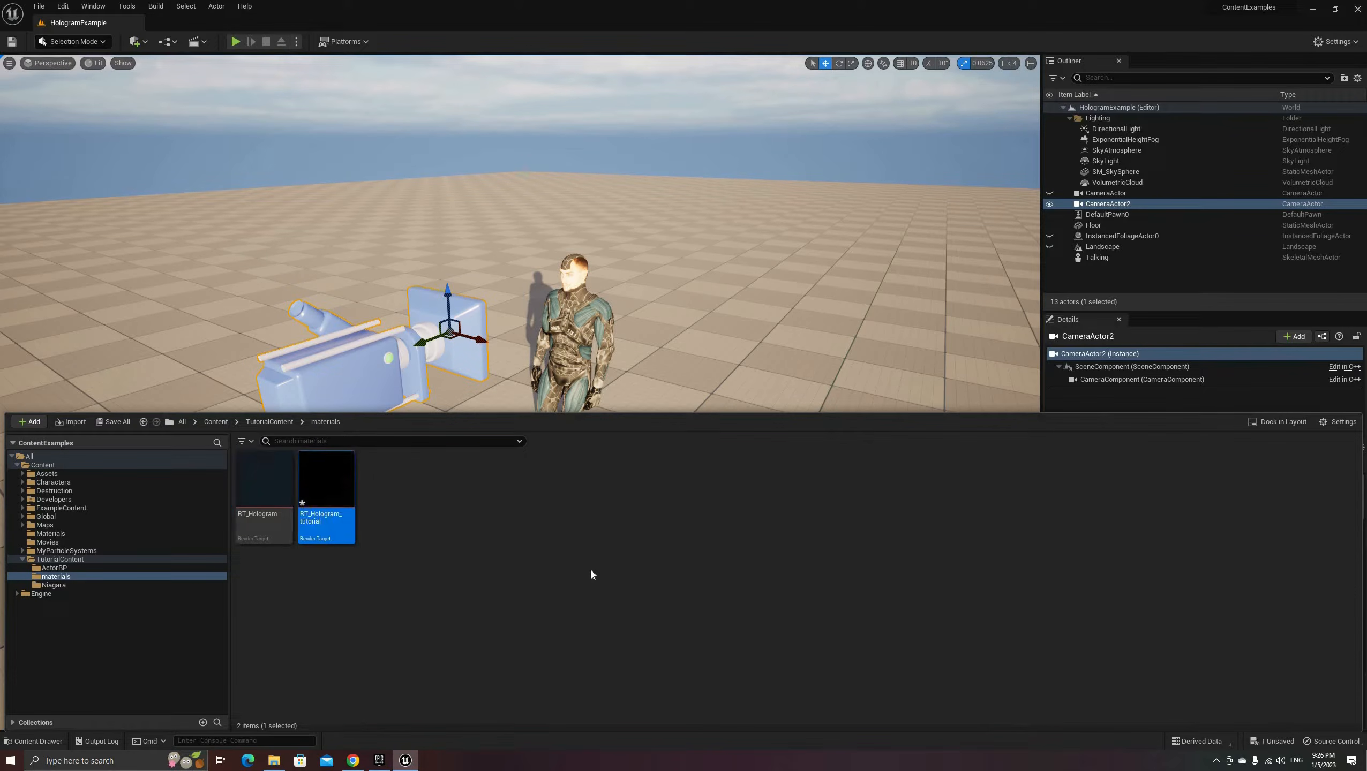
key(ctrl+s)
Step: Add a Scene Capture Component 2D to CameraActor2, keeping its default name
click(366, 366)
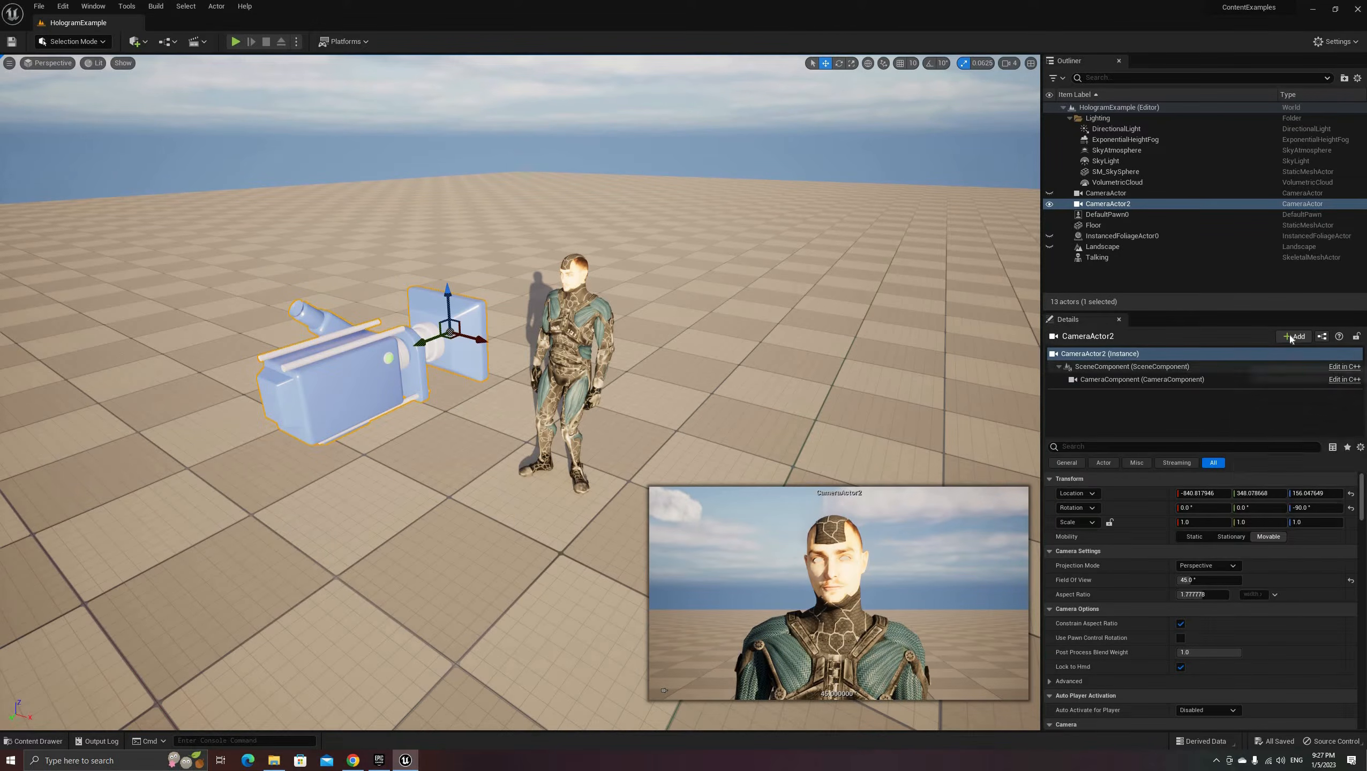
click(1291, 335)
text(capture)
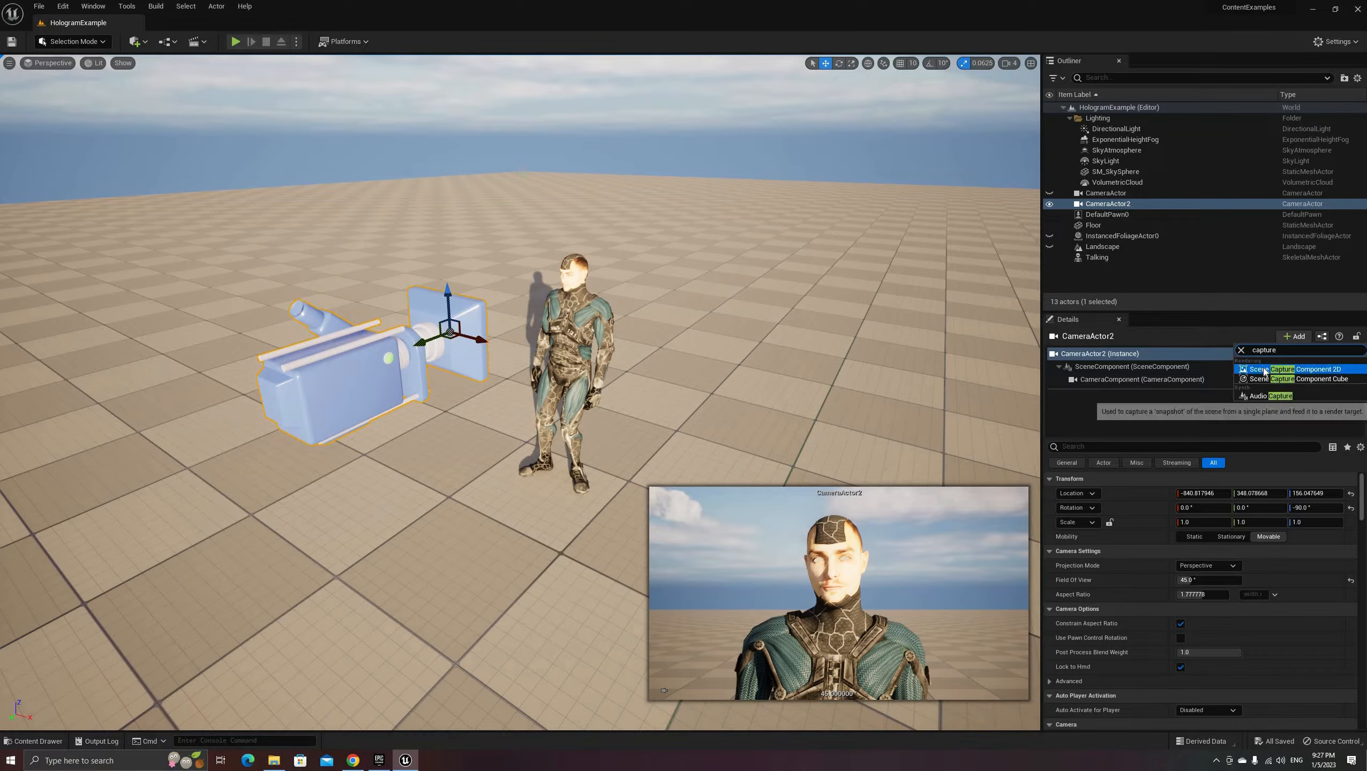
click(1272, 370)
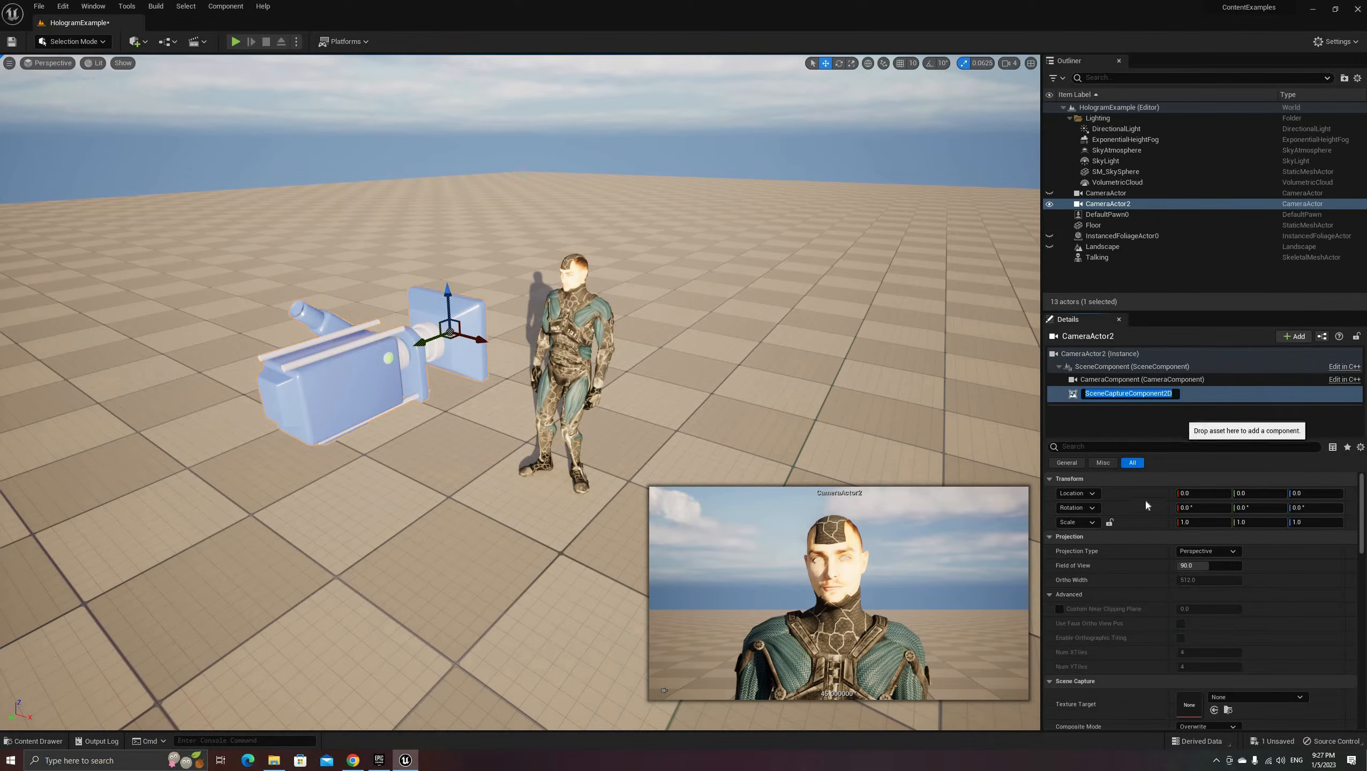
key(Return)
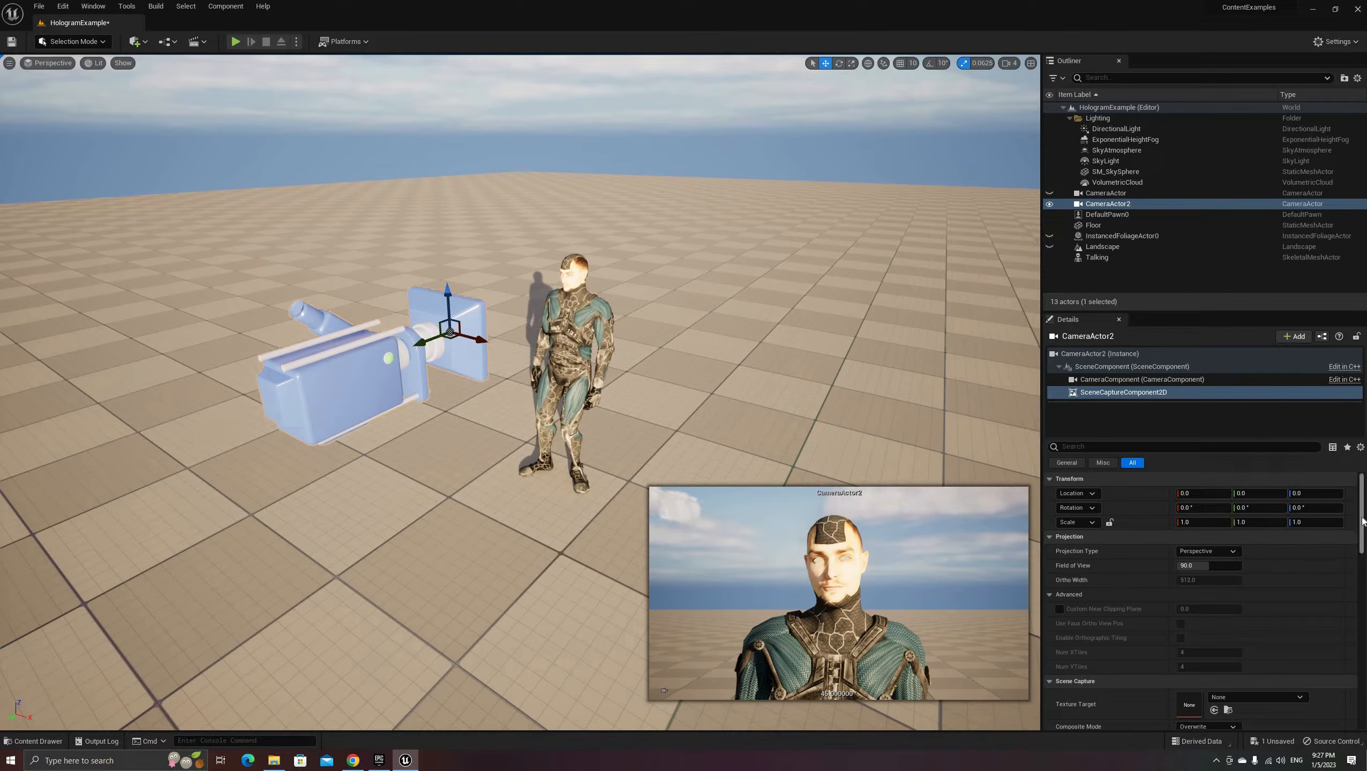
Step: Assign RT_Hologram_tutorial as the scene capture component's Texture Target
scroll(1257, 626, down, 3)
click(1257, 628)
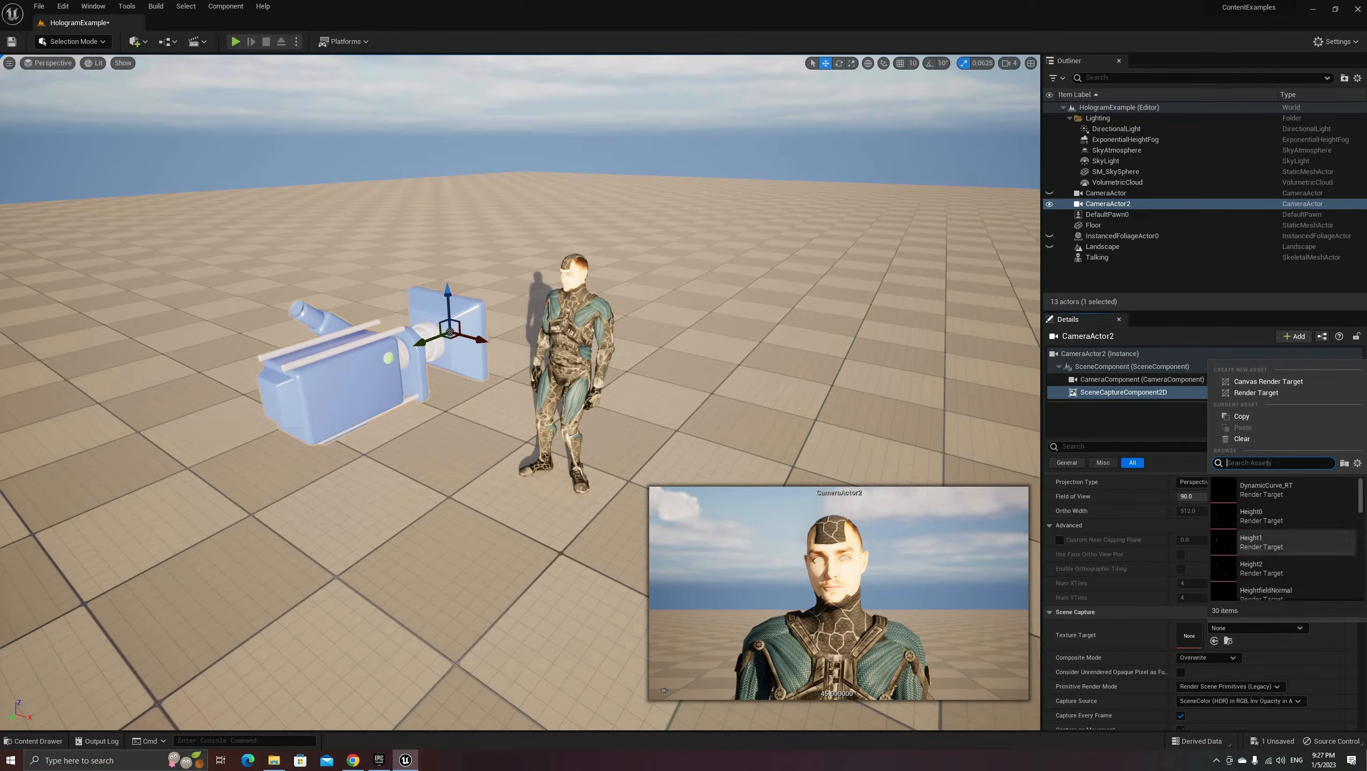
text(rt_)
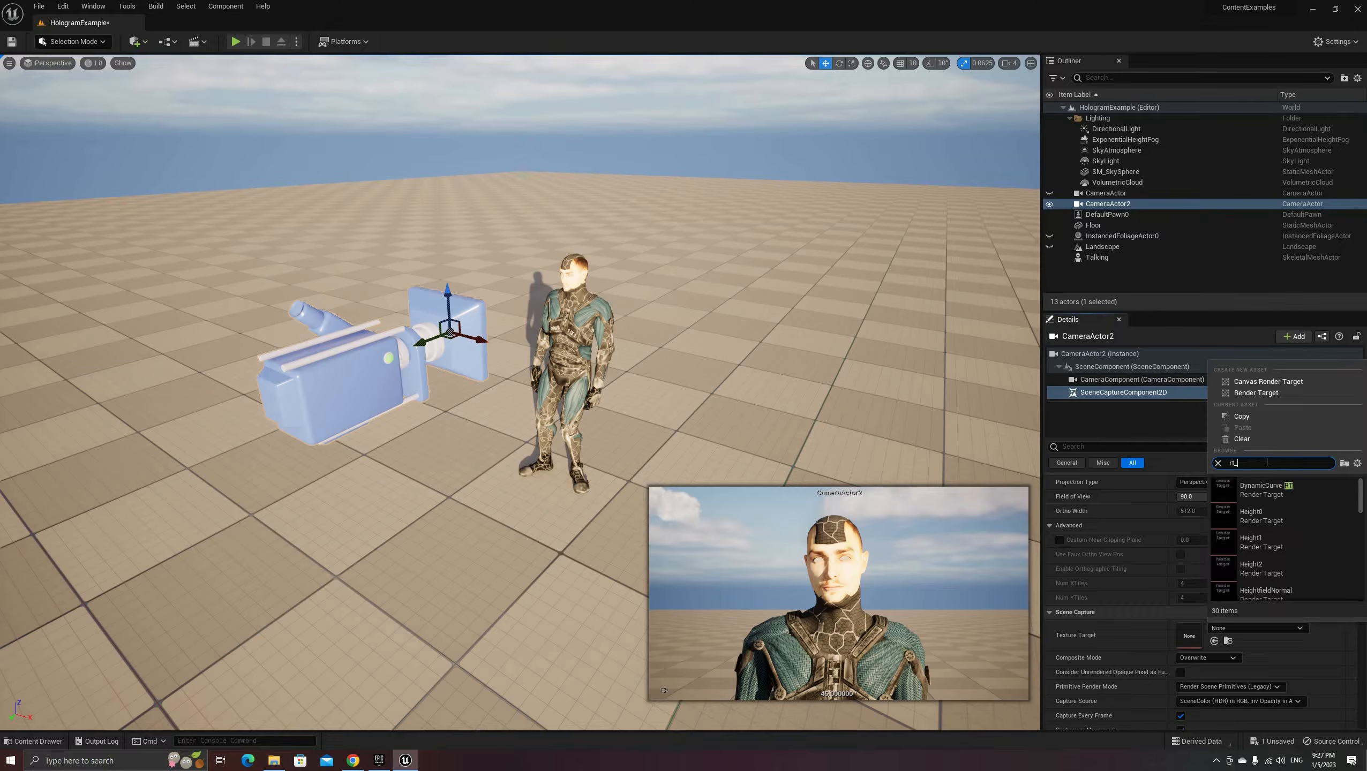
text(ho)
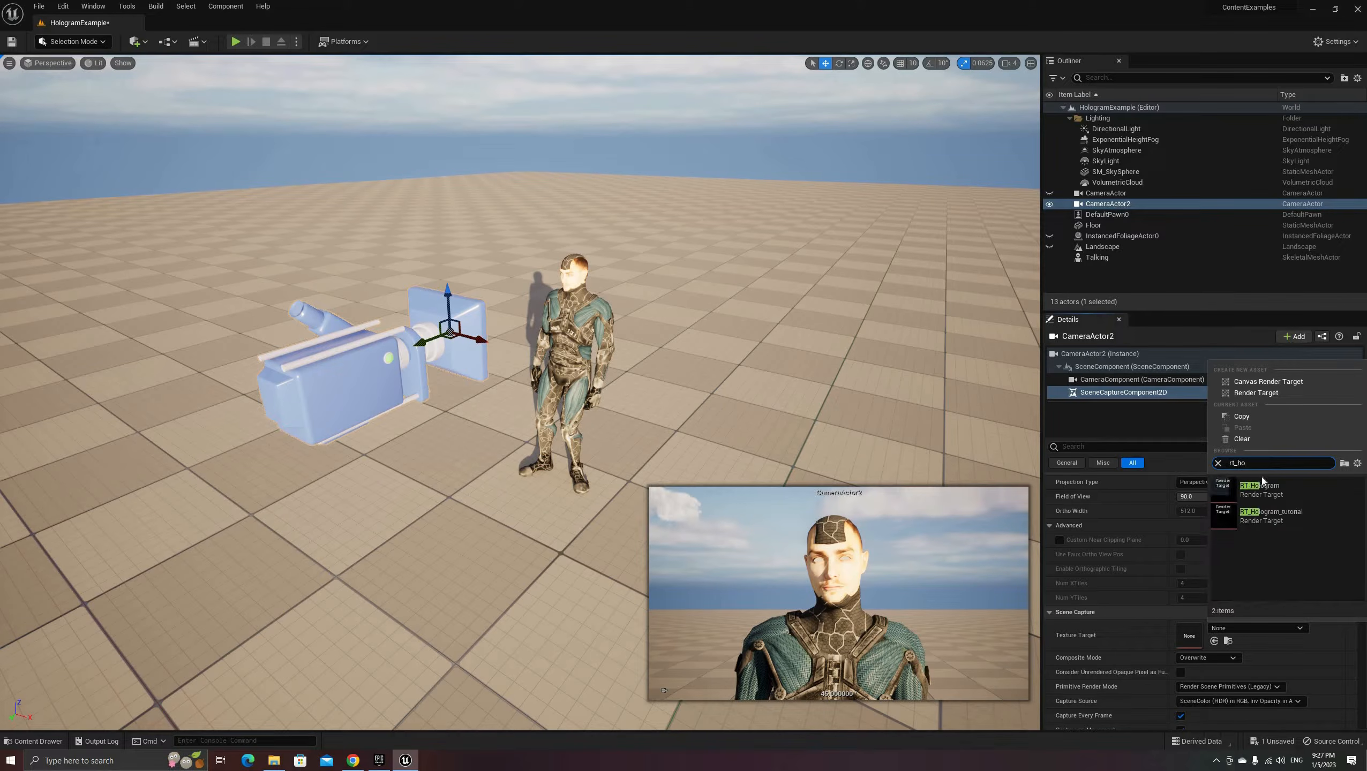
click(1257, 520)
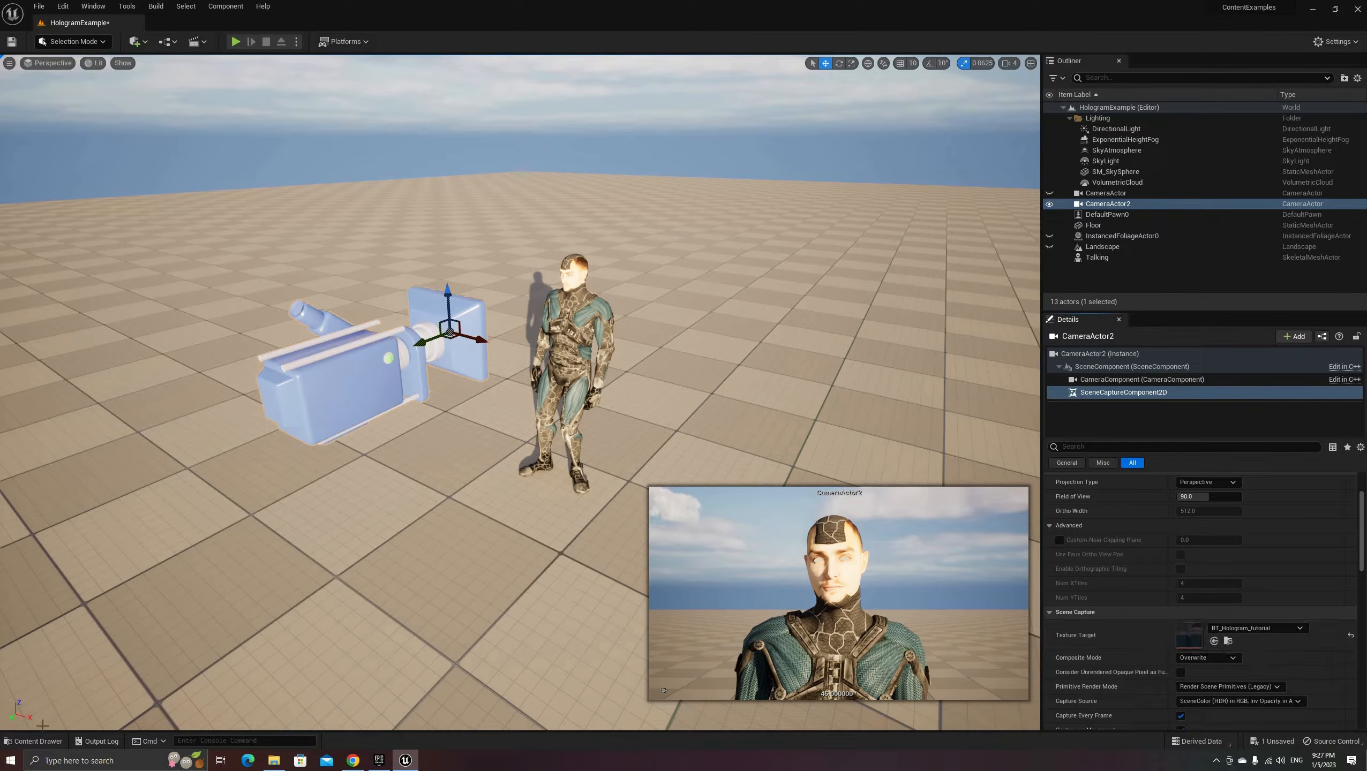
Step: Open the RT_Hologram_tutorial render target and set its Size X and Size Y to 2048
click(43, 742)
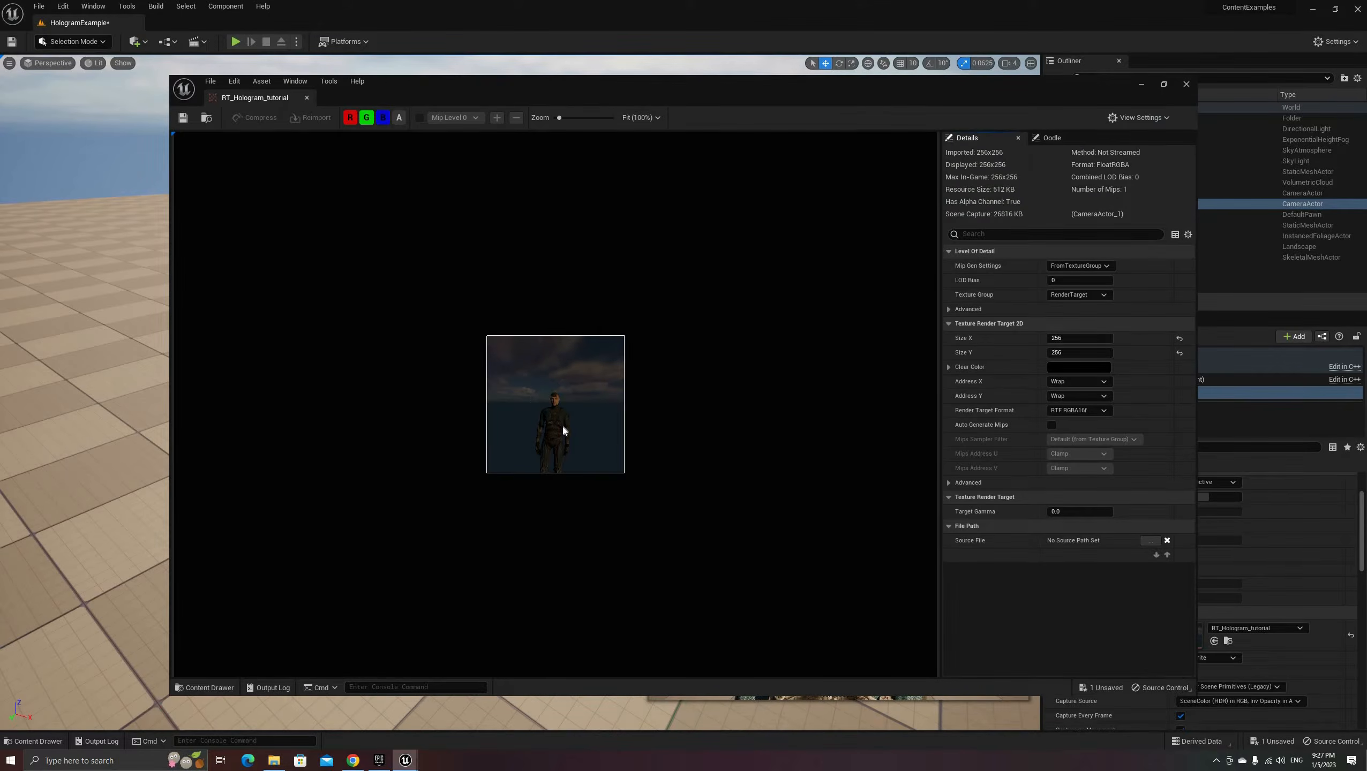
scroll(562, 430, up, 4)
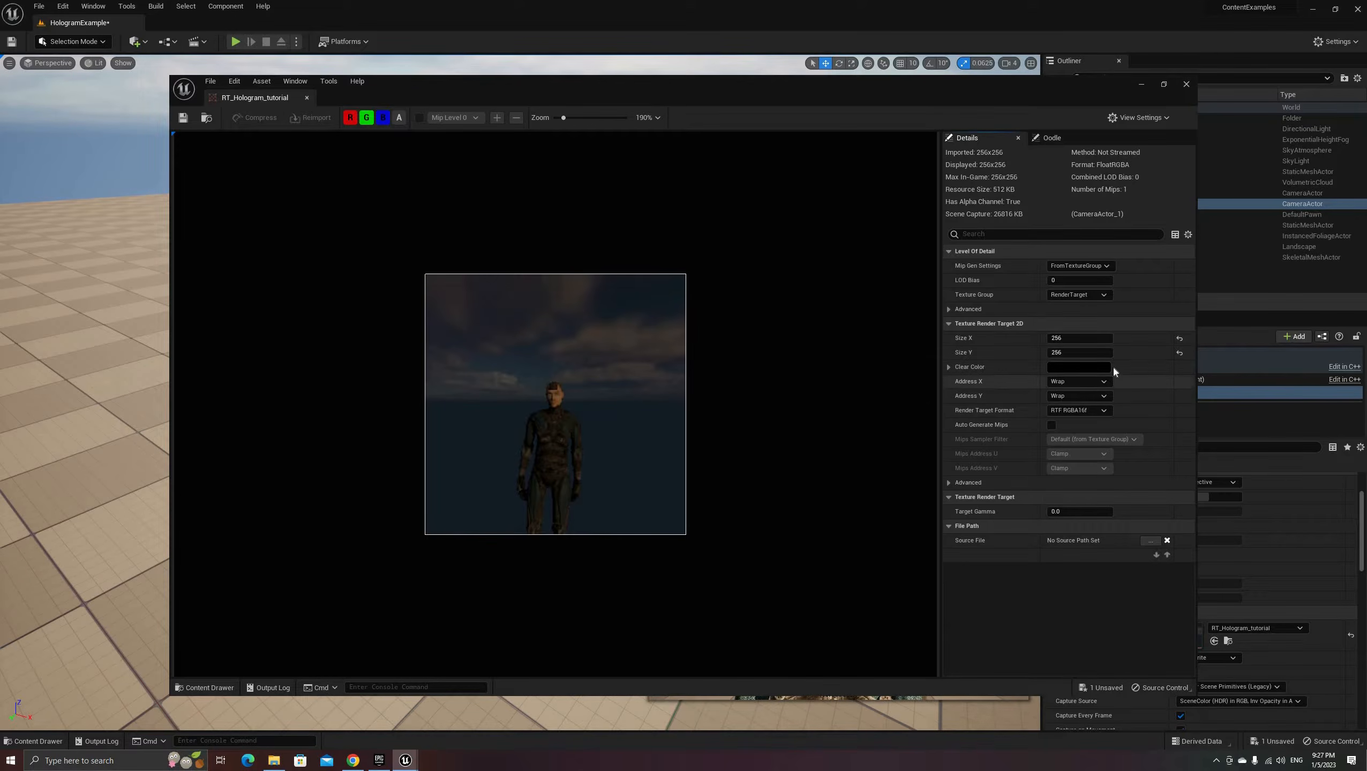
click(1074, 339)
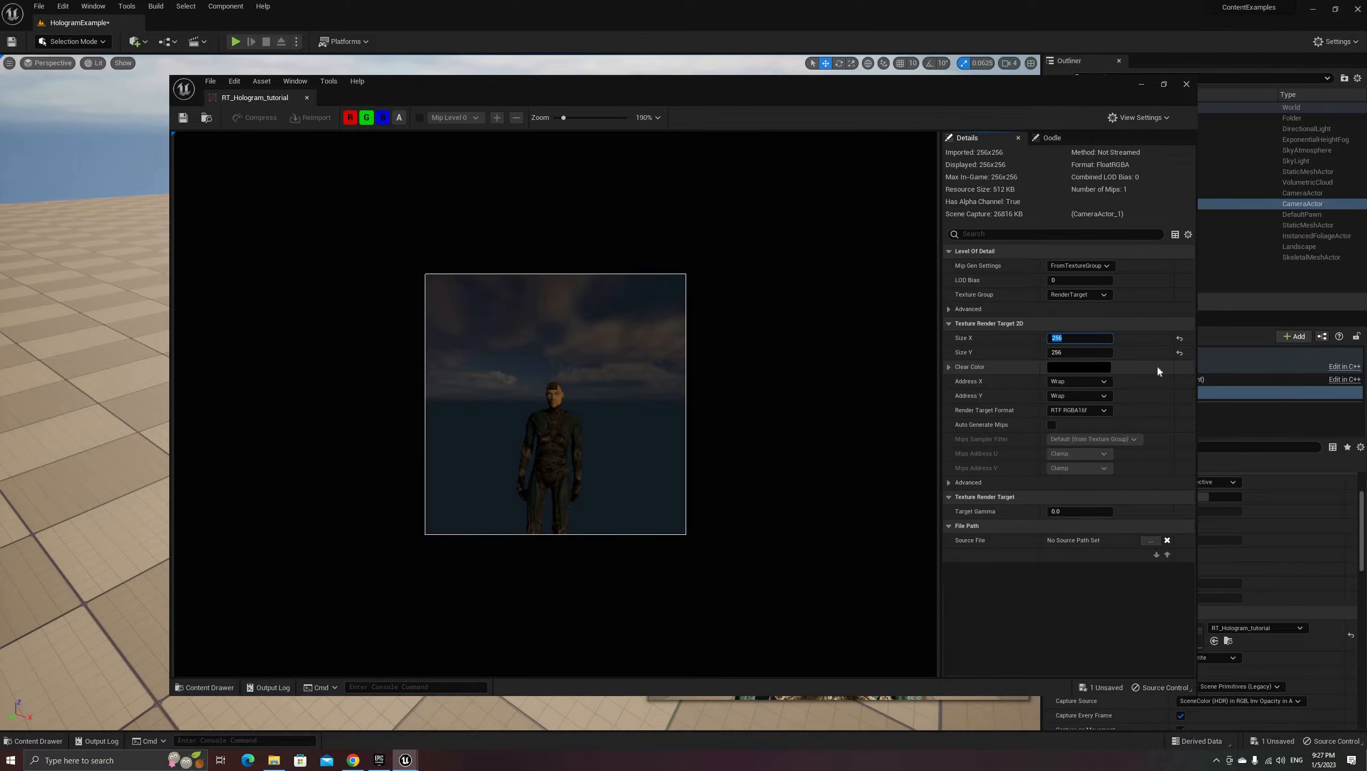
text(2048)
key(Tab)
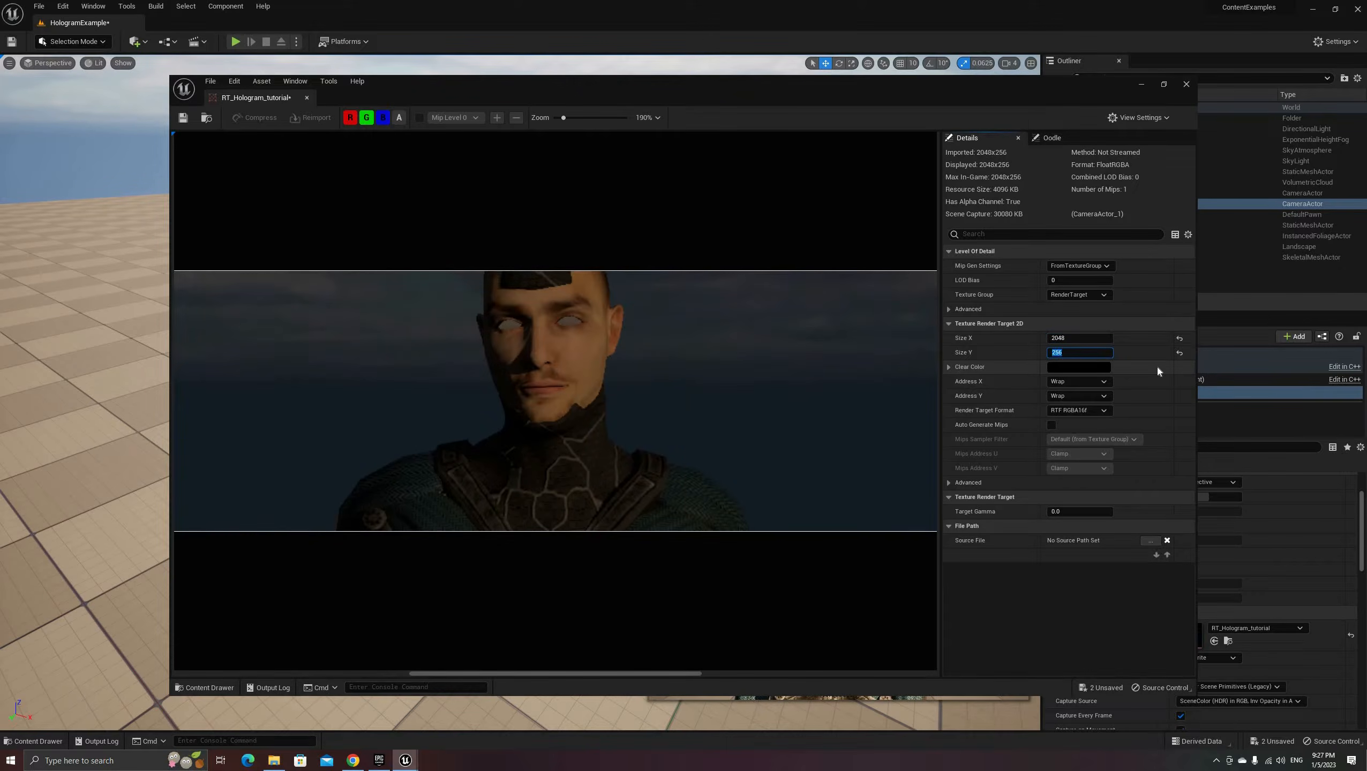
text(2048)
key(Return)
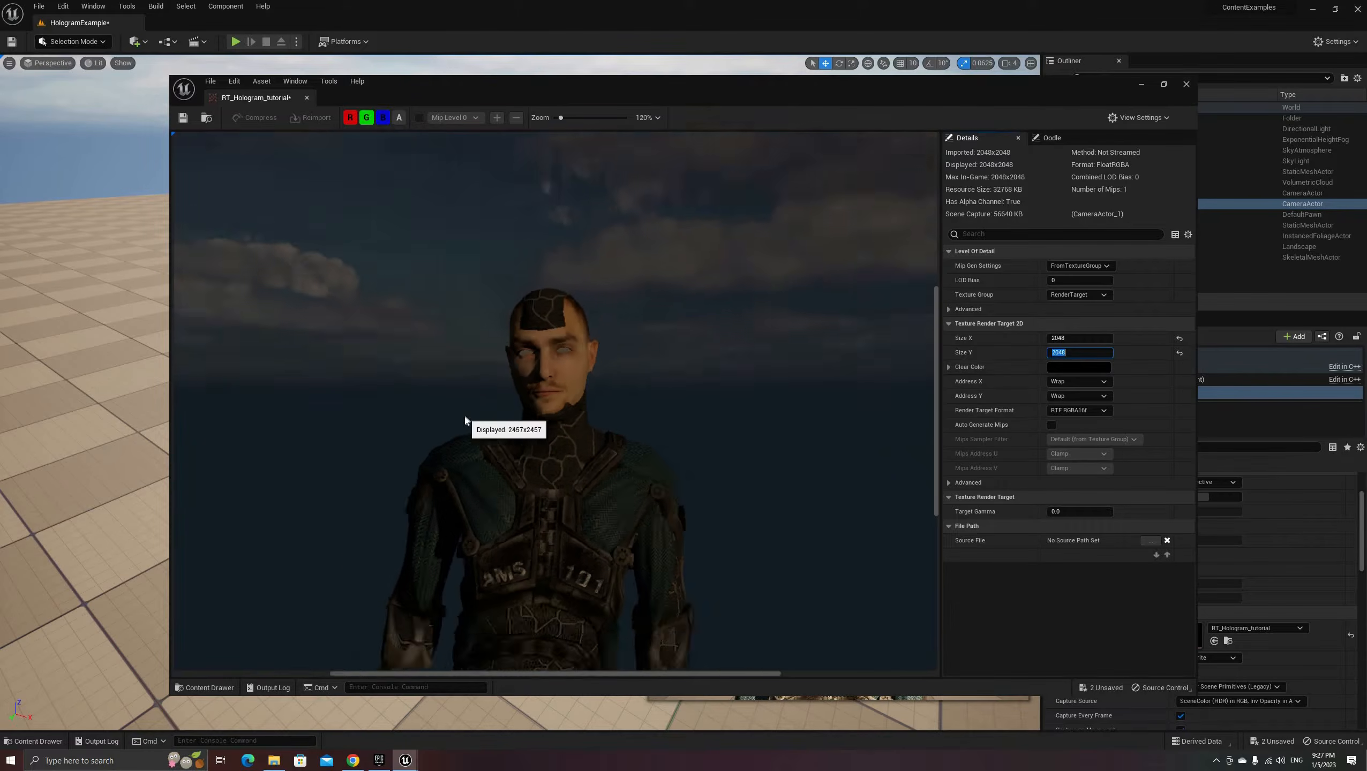
scroll(465, 421, down, 5)
scroll(465, 421, up, 2)
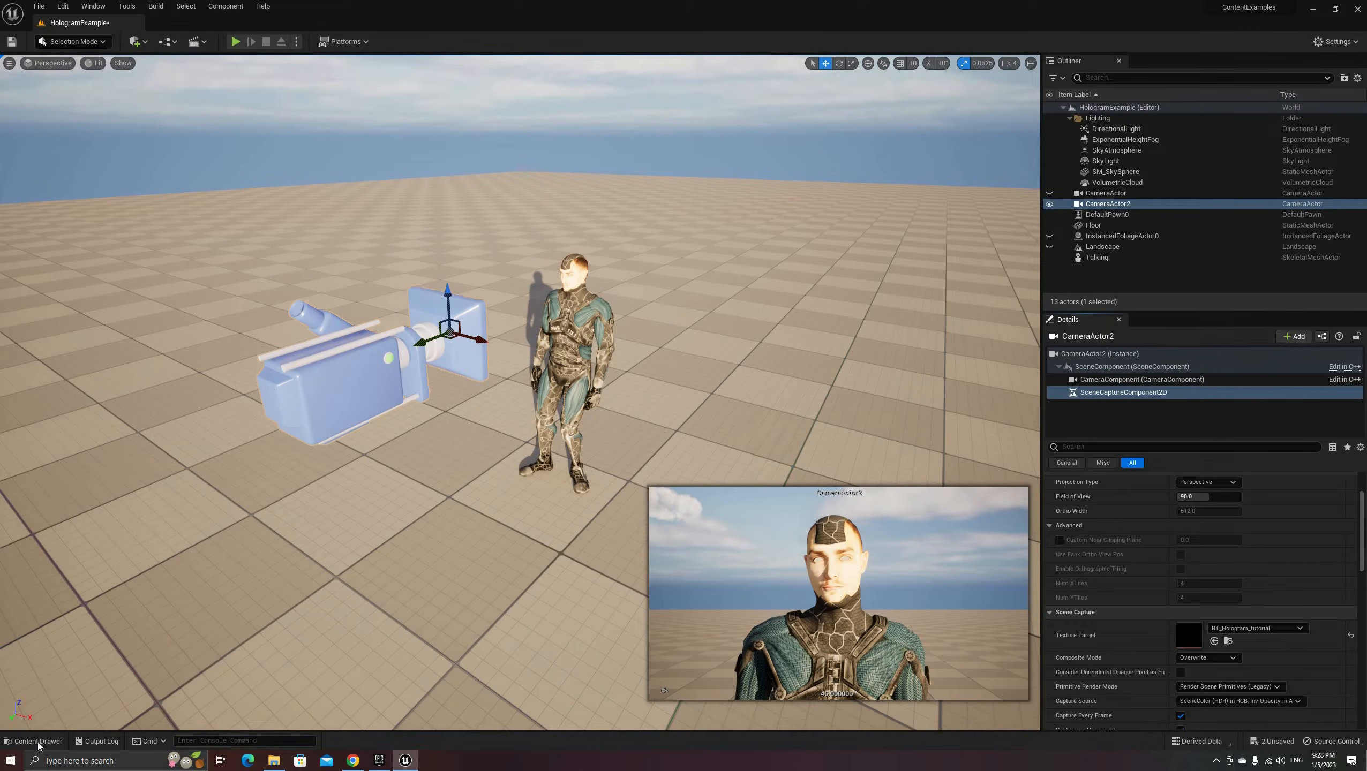
Step: Show RT_Hologram_tutorial in a floating window beside CameraActor2's settings and reduce SceneCaptureComponent2D's Field of View to about 67.56
click(350, 393)
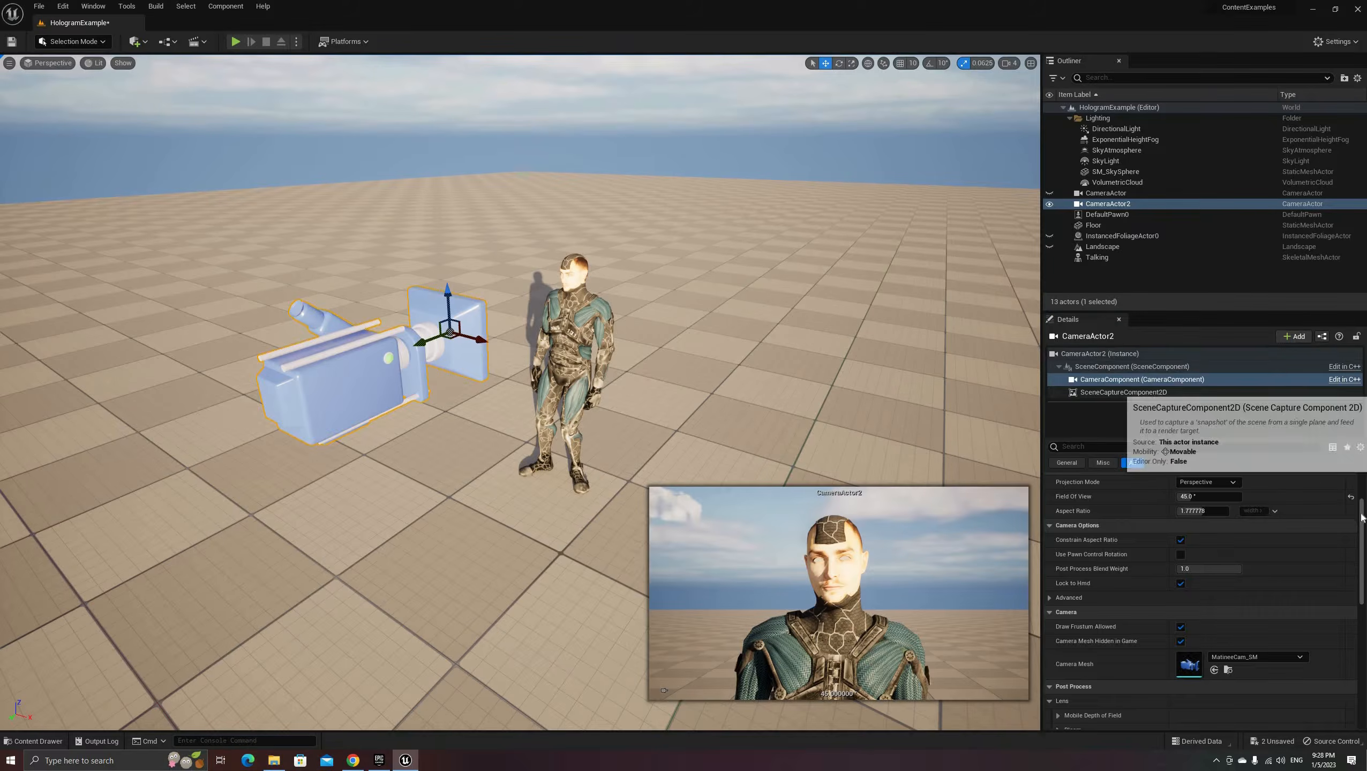
click(1138, 392)
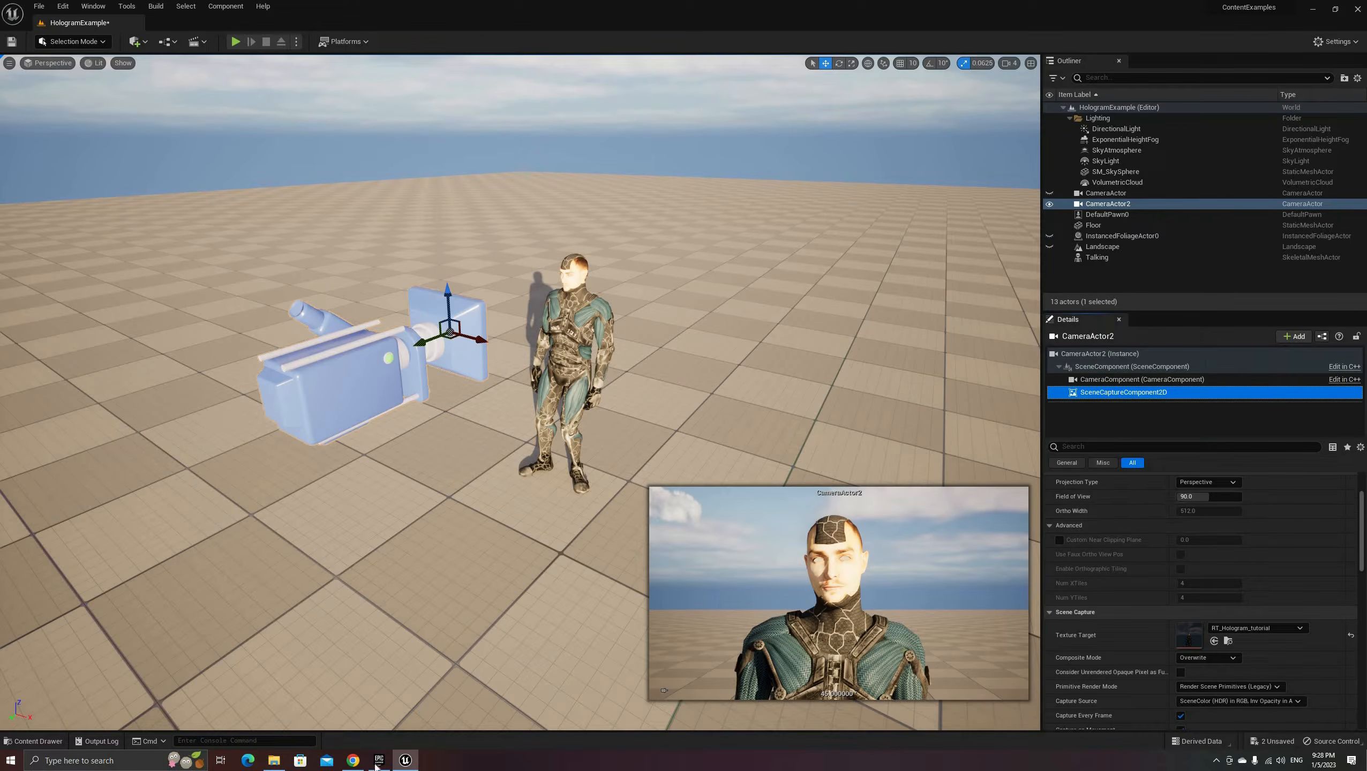
click(44, 743)
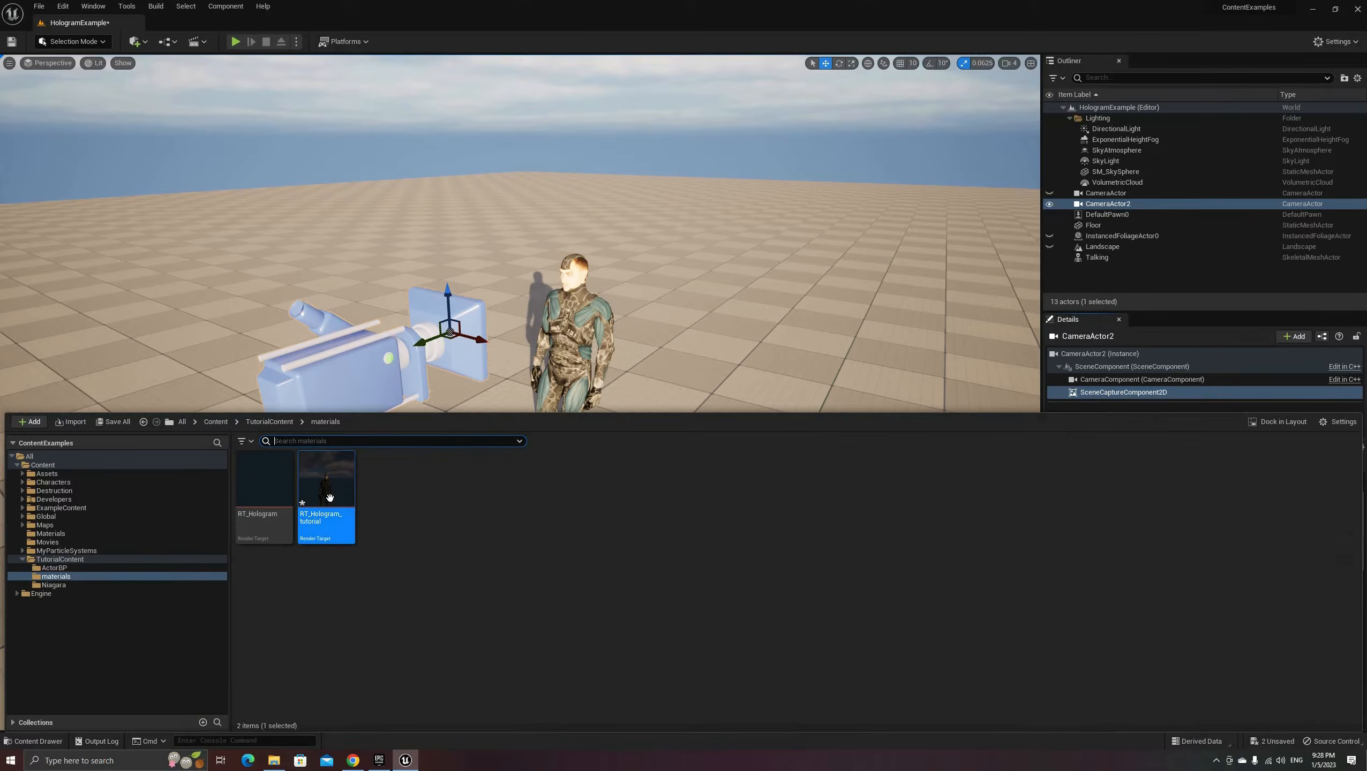
double_click(324, 511)
drag(512, 85, 280, 96)
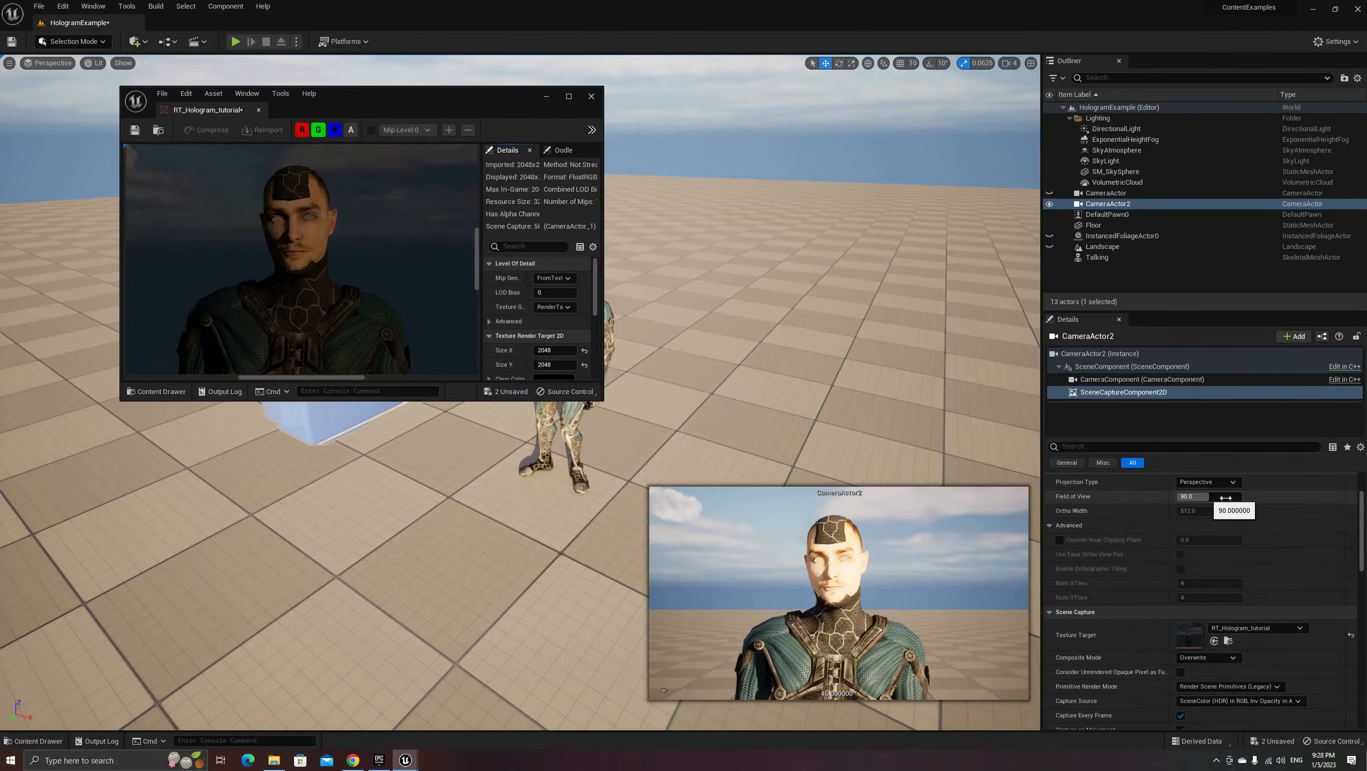
click(1049, 525)
drag(1198, 497, 1145, 496)
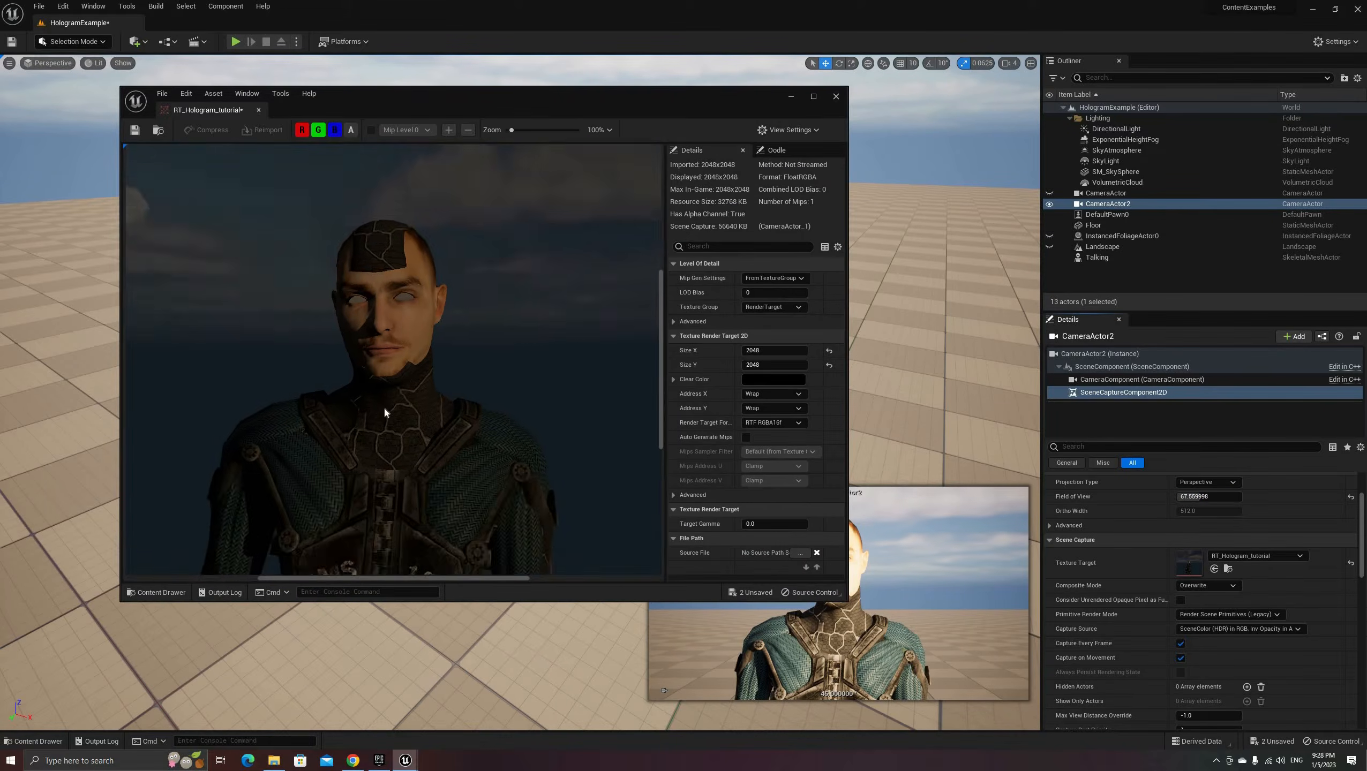
Step: Reduce SceneCaptureComponent2D's Field of View further while viewing the whole framed character in the render target
scroll(385, 412, down, 5)
mouse_move(1191, 497)
mouse_down()
mouse_move(1155, 497)
mouse_move(1180, 497)
mouse_up()
key(Return)
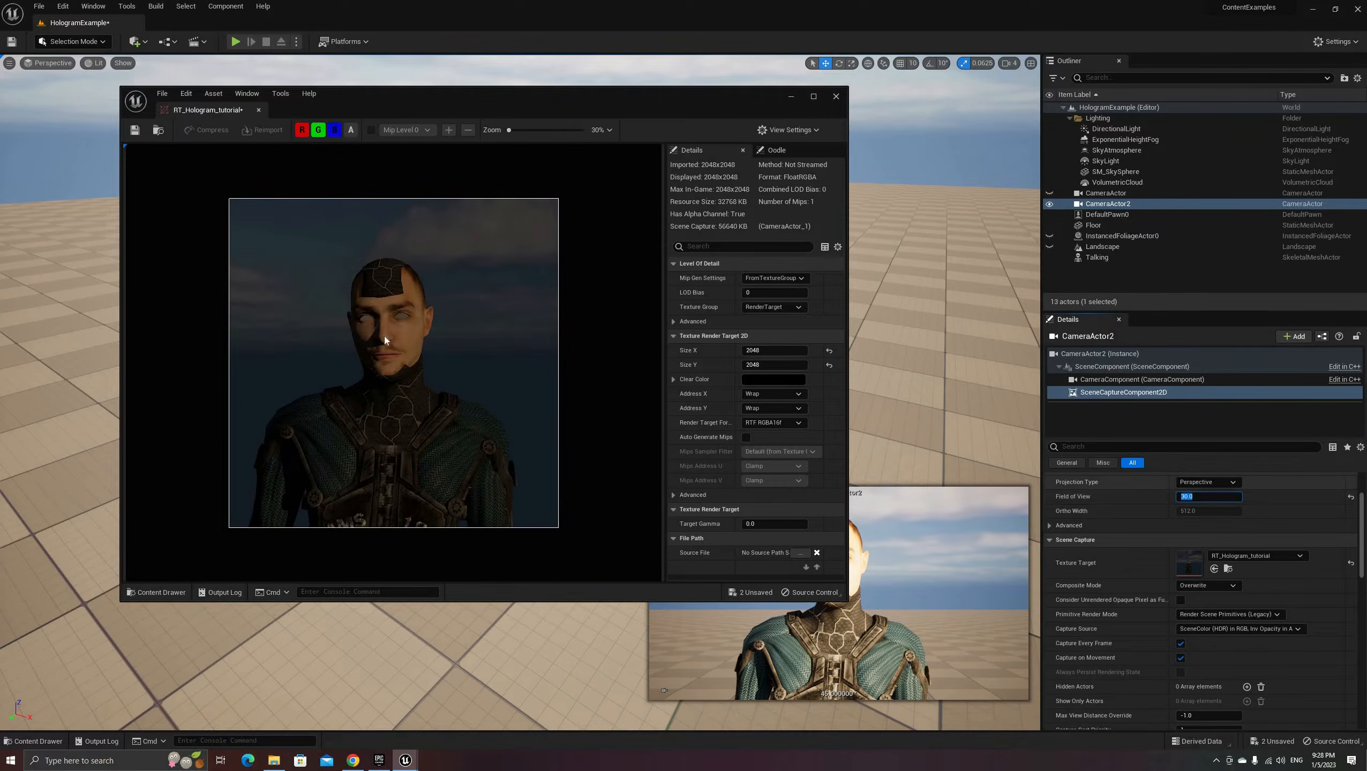
Step: Save the RT_Hologram_tutorial render target, close its window and save the HologramExample level
click(135, 130)
click(836, 98)
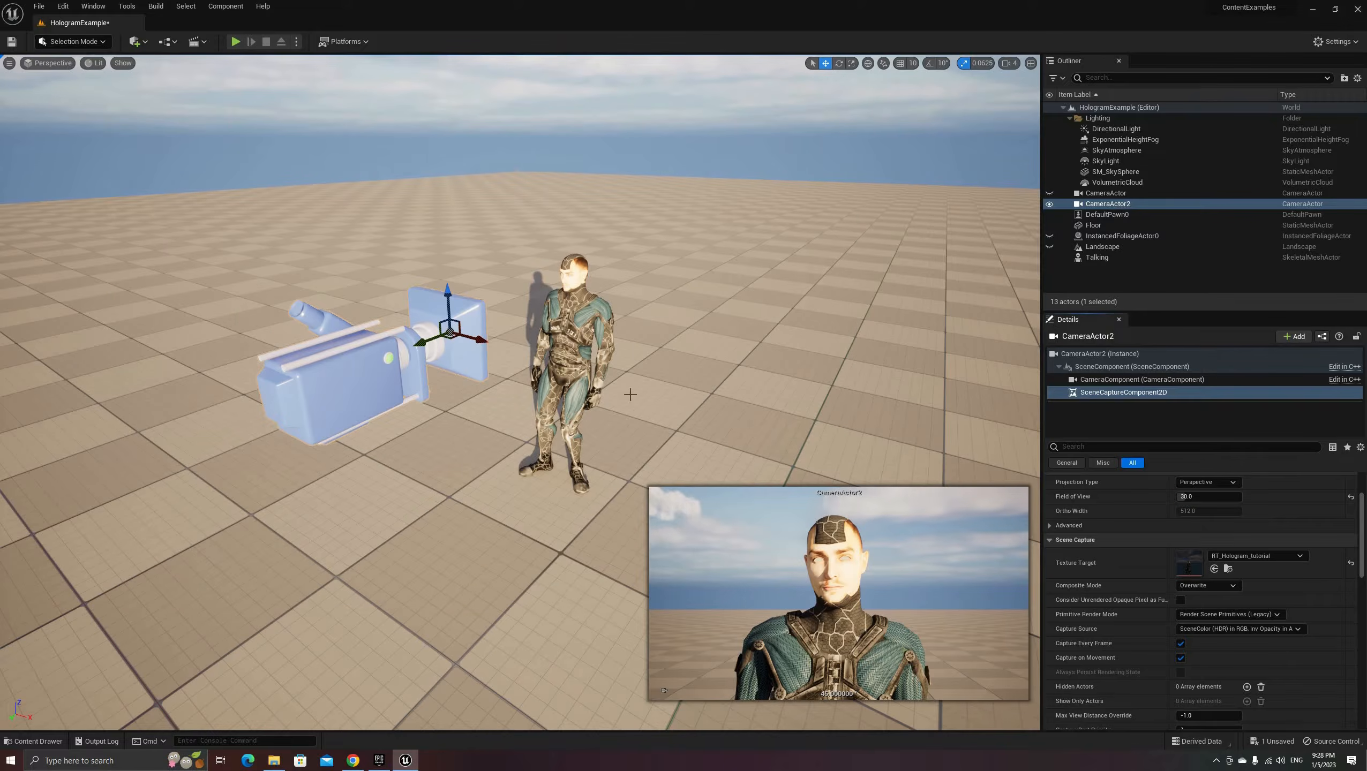
click(36, 7)
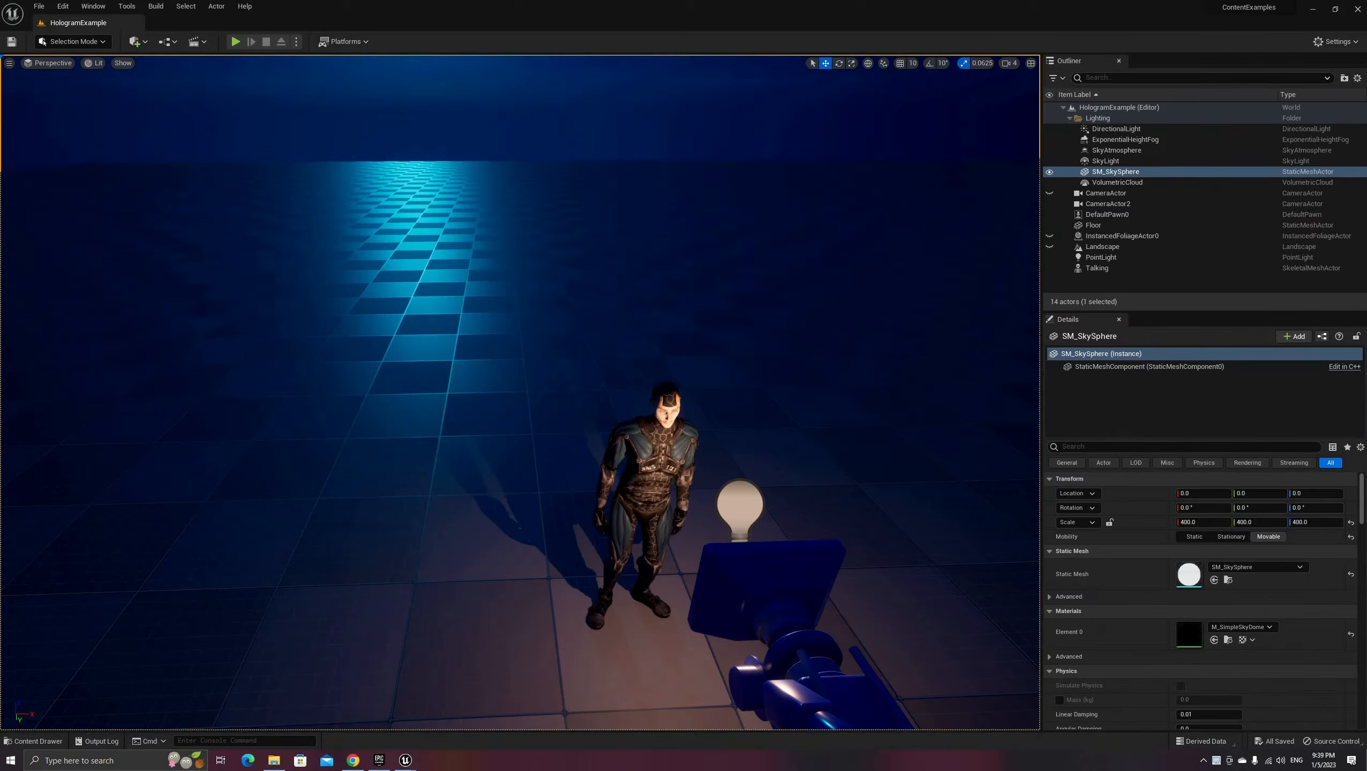
Step: Create a Niagara System in the TutorialContent Niagara folder as a new system from selected emitters, using the Fountain template
right_drag(519, 392, 537, 427)
key(s)
key(w)
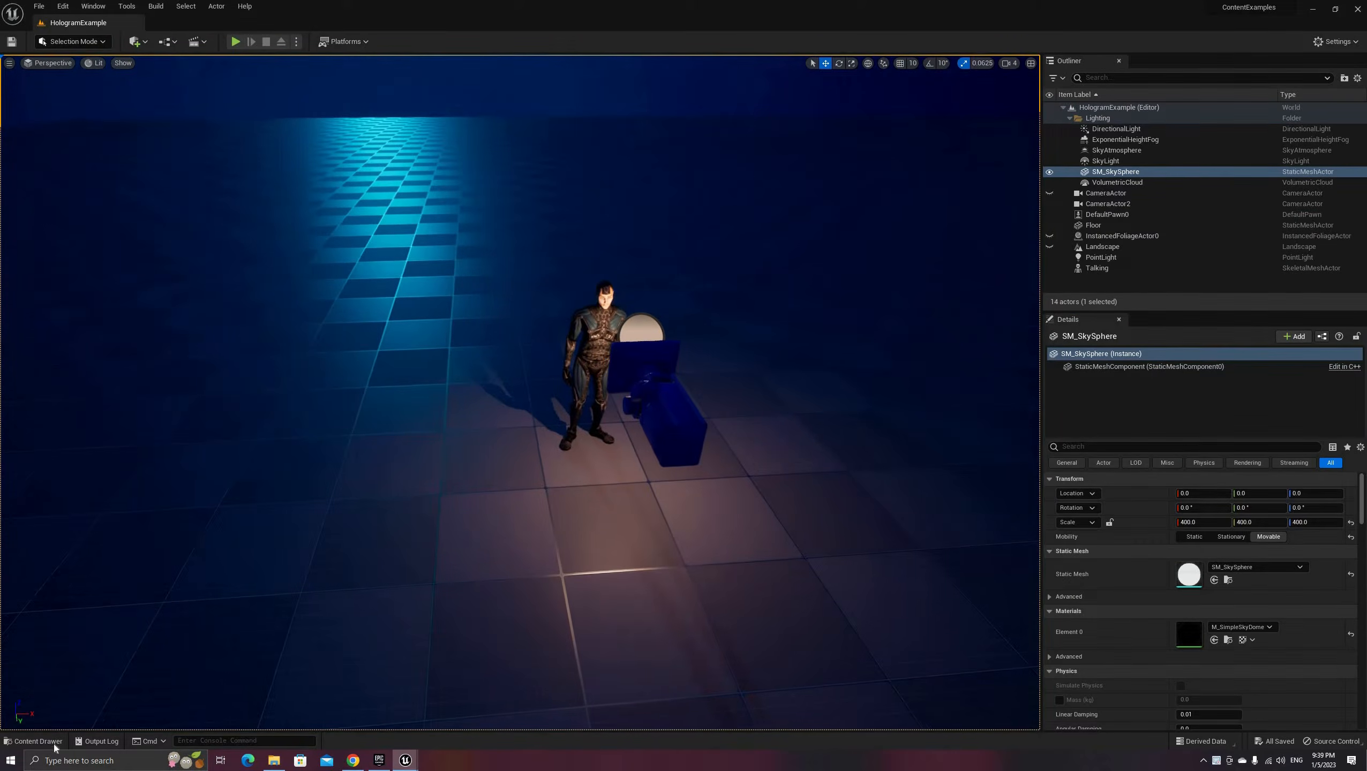
click(52, 742)
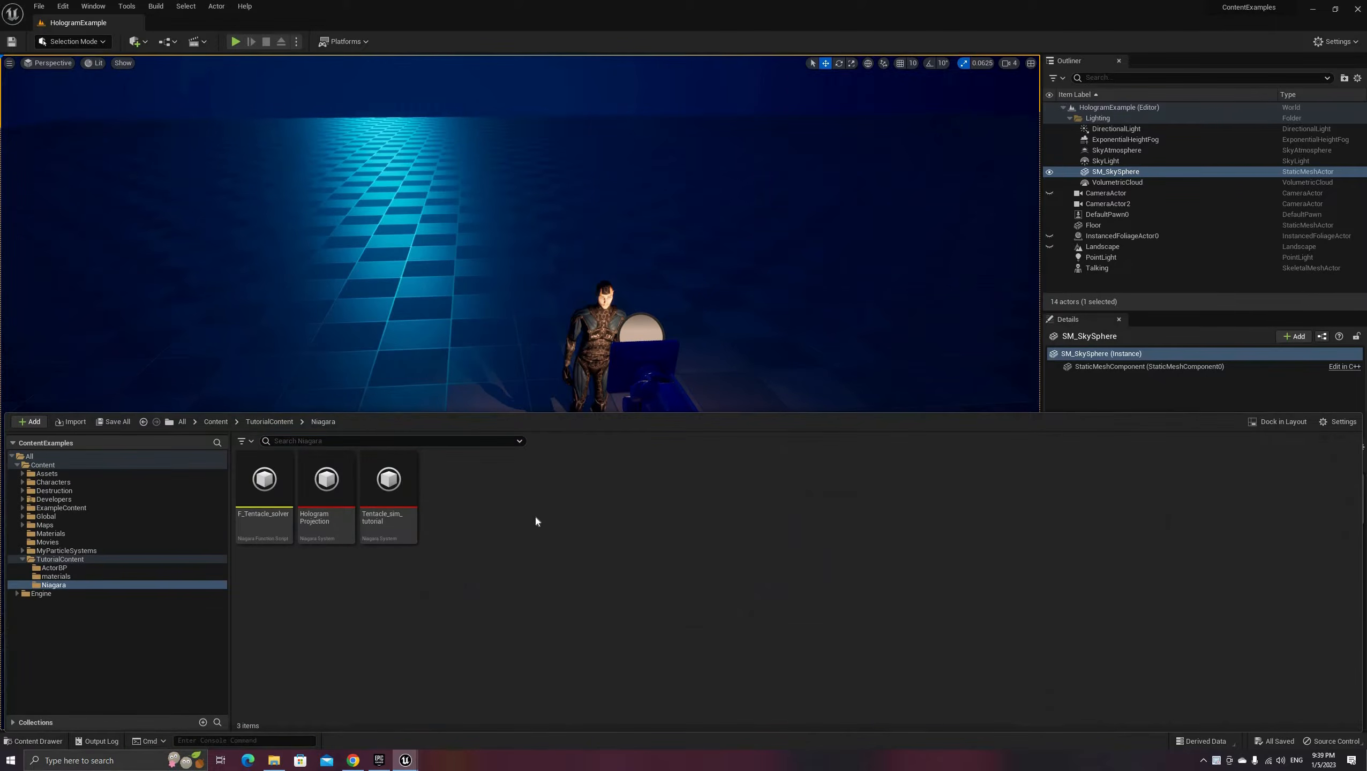
right_click(536, 520)
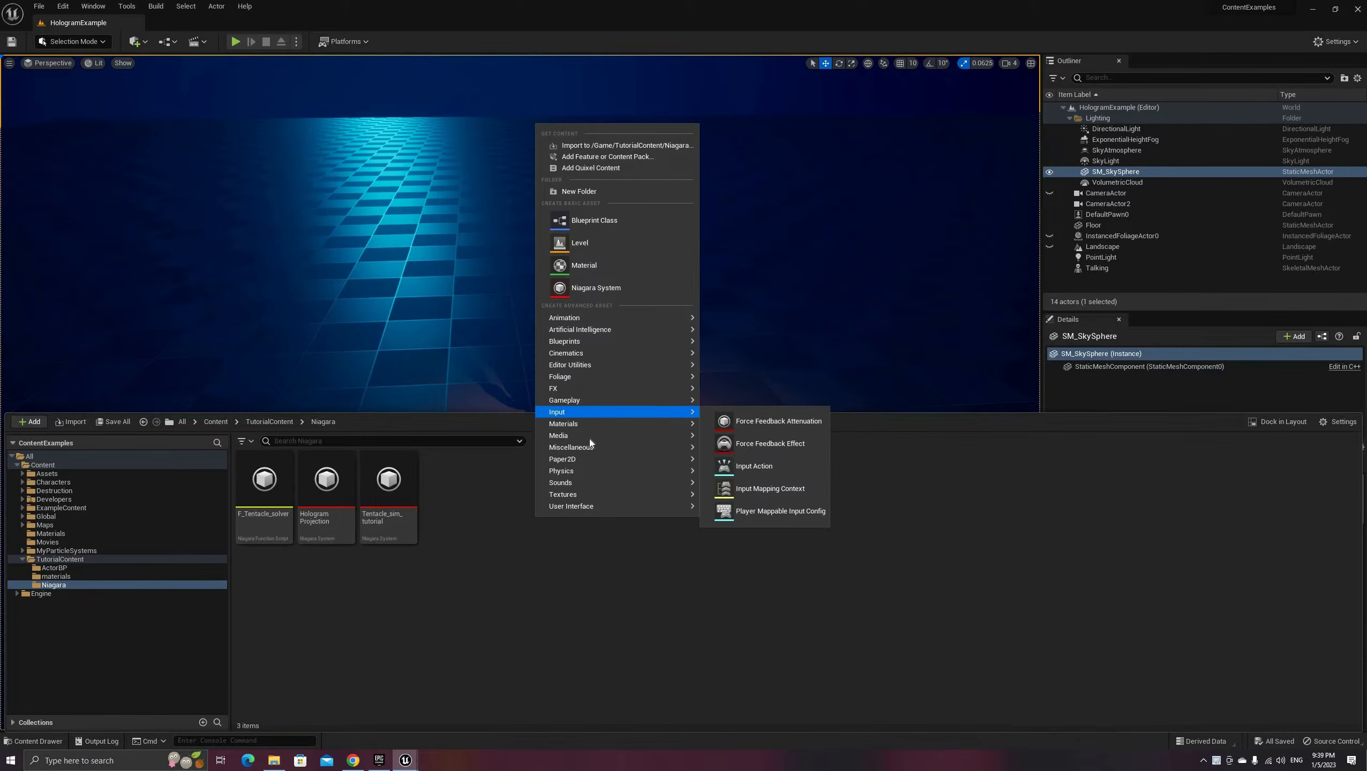
mouse_move(587, 388)
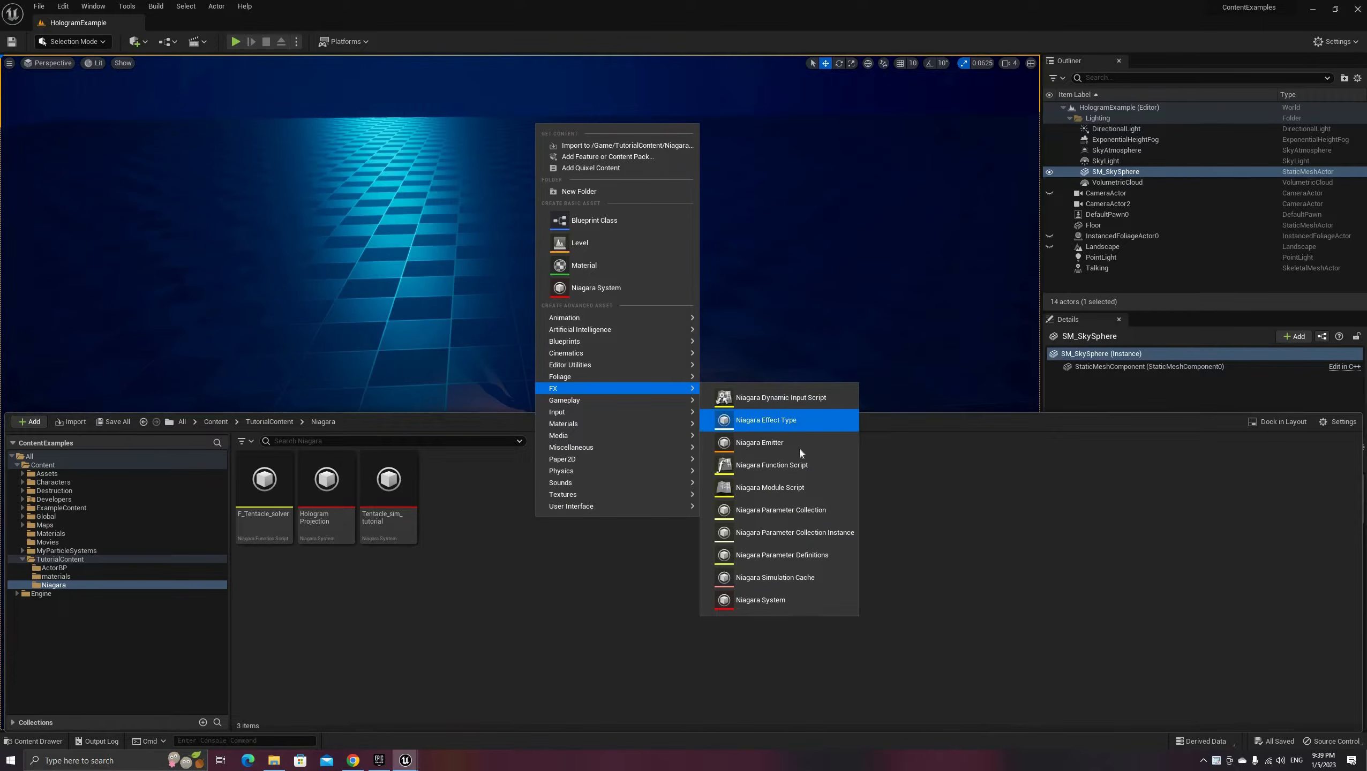
click(756, 600)
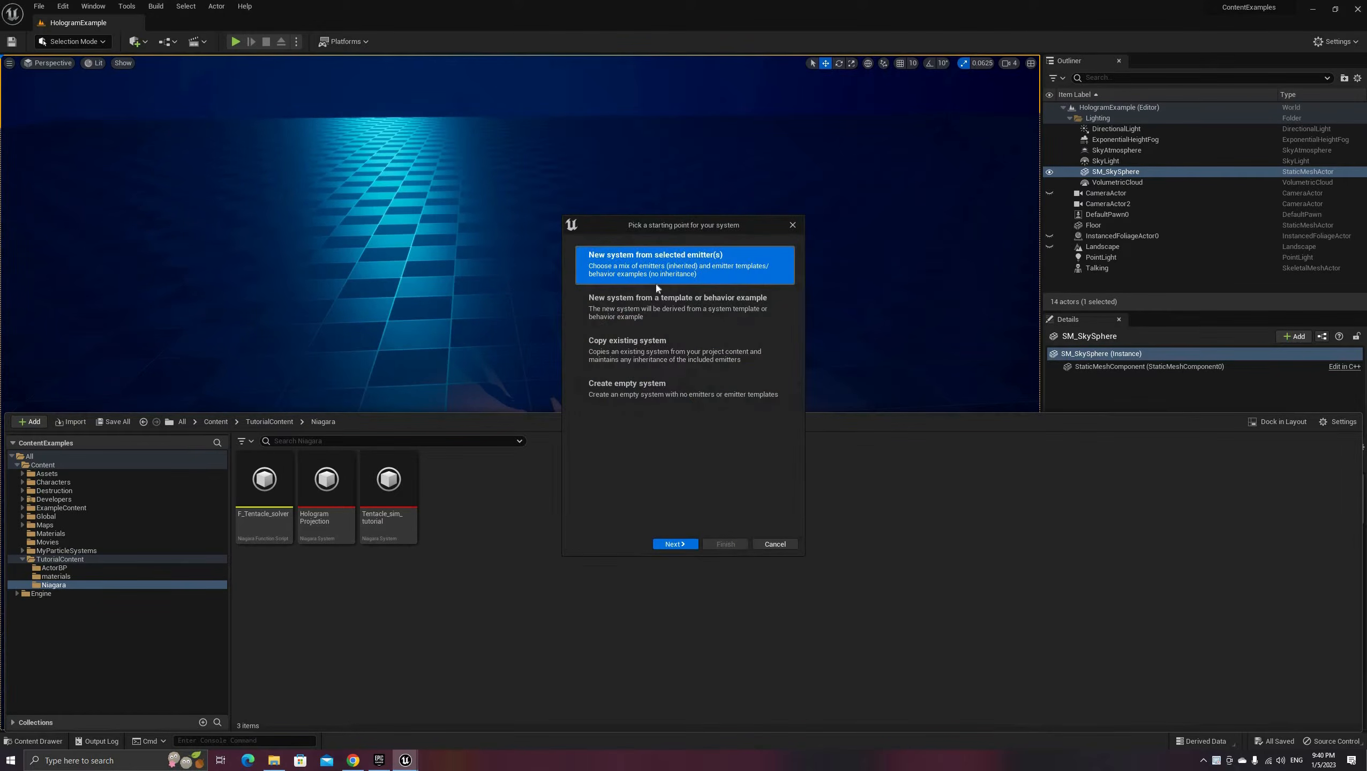
click(675, 543)
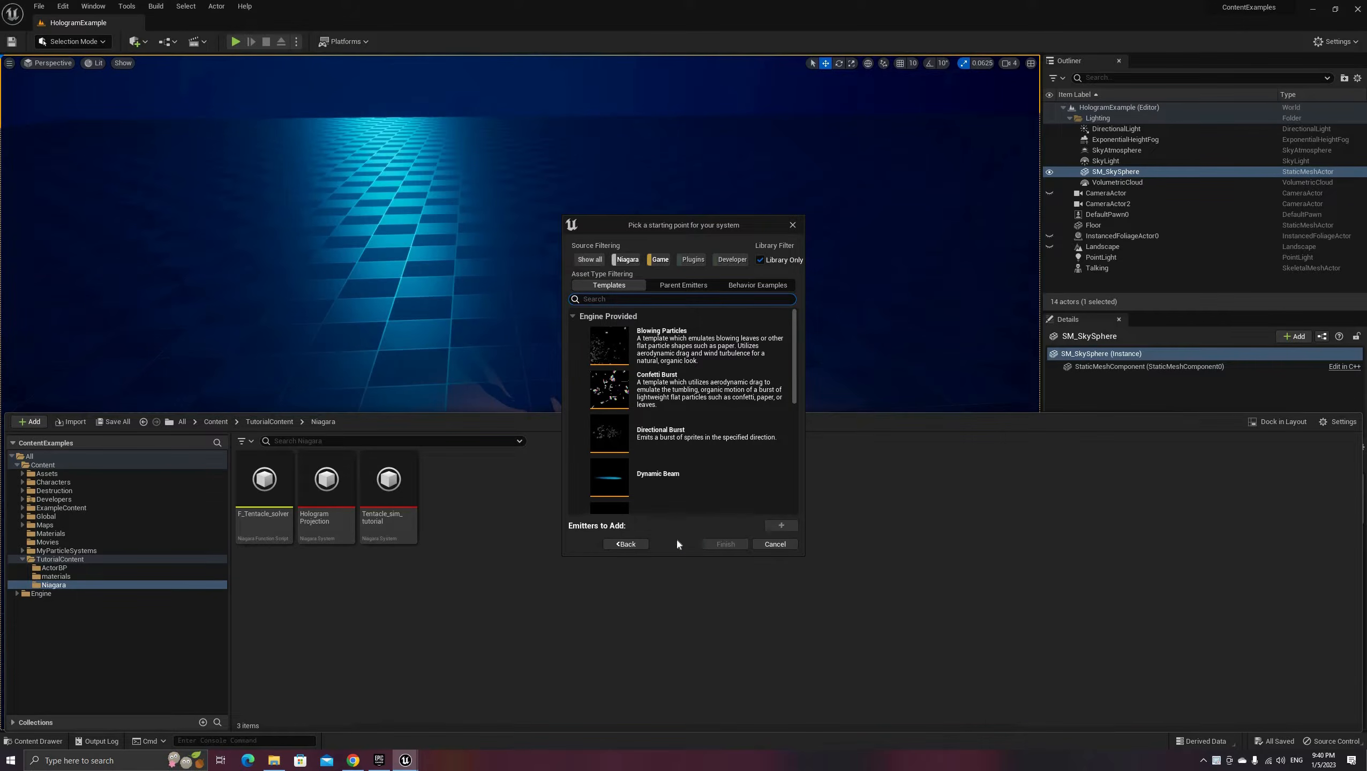
scroll(740, 468, down, 3)
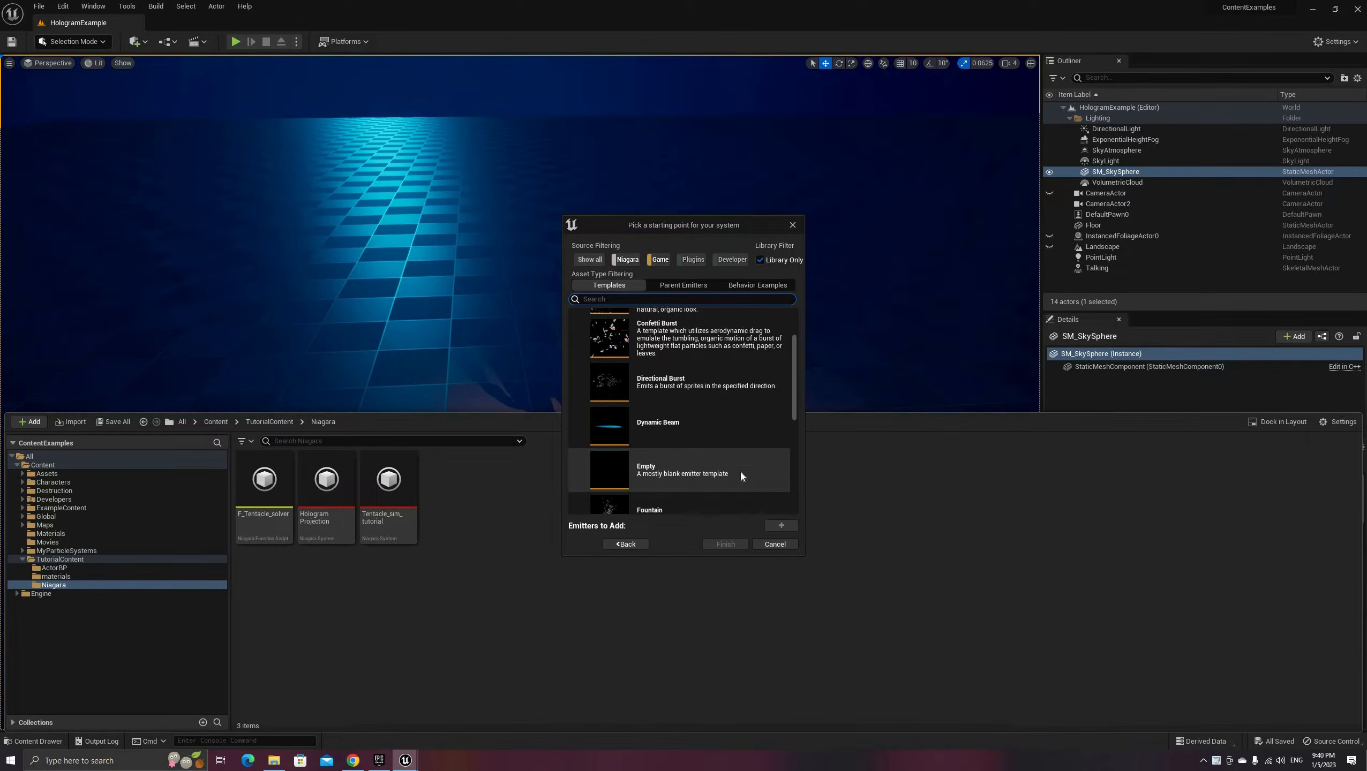
click(712, 433)
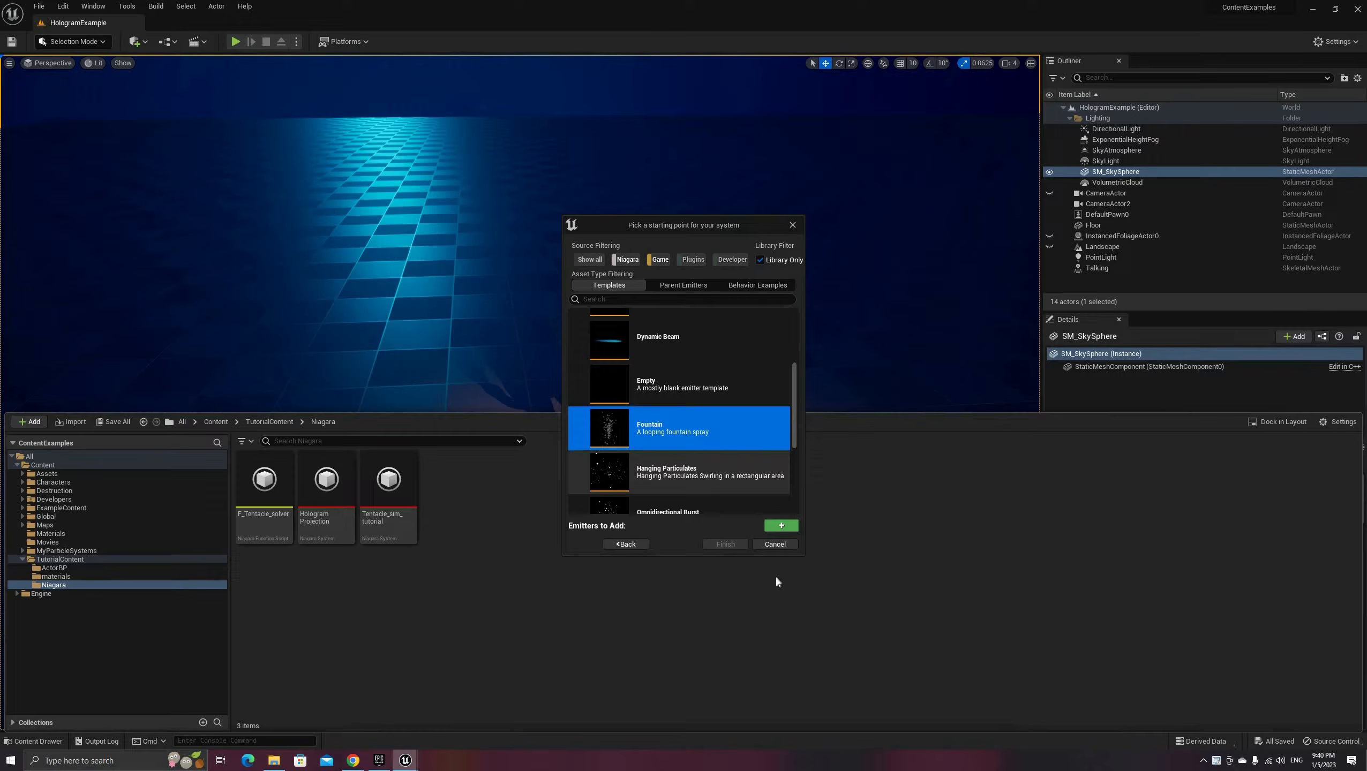
click(781, 526)
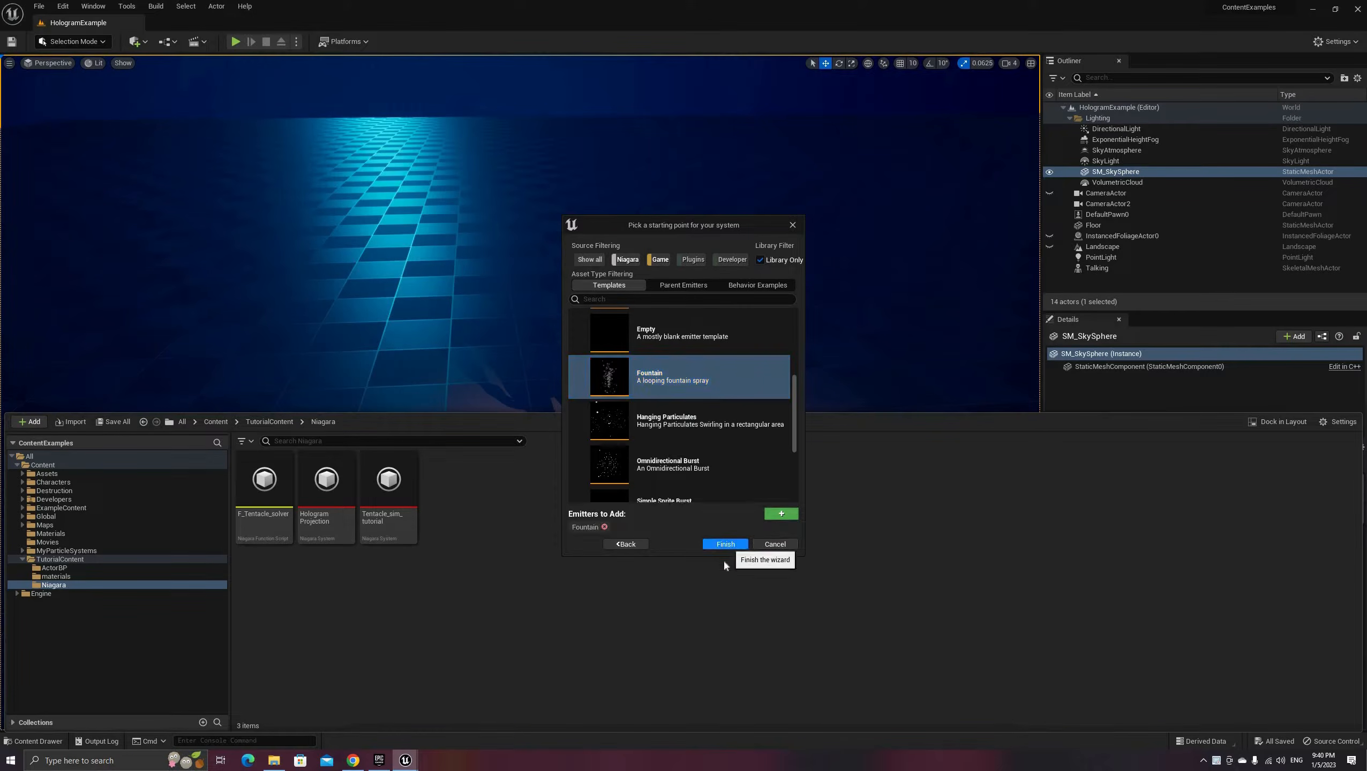
click(725, 544)
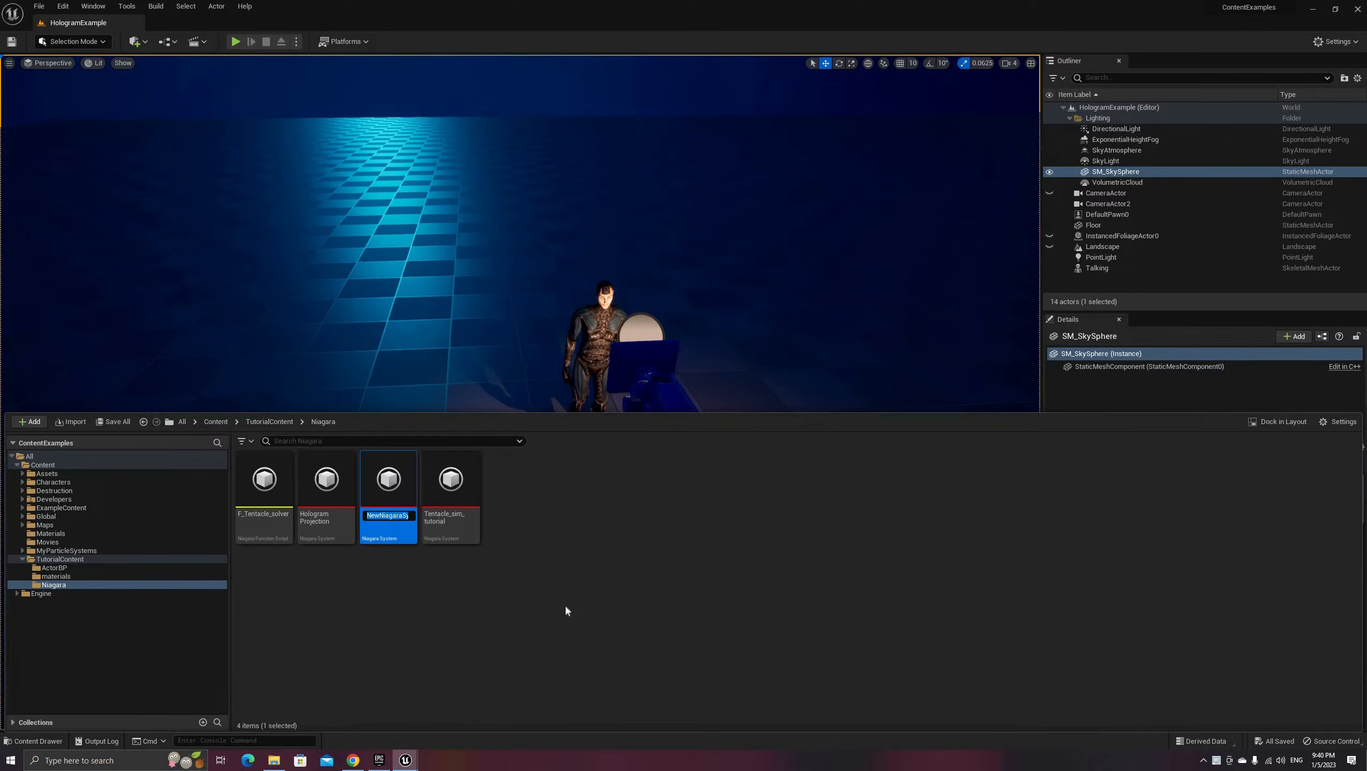
Step: Name the new Niagara system Tutorial_Hologram and open it for editing
text(Tutorial)
text(_Hologram)
key(Return)
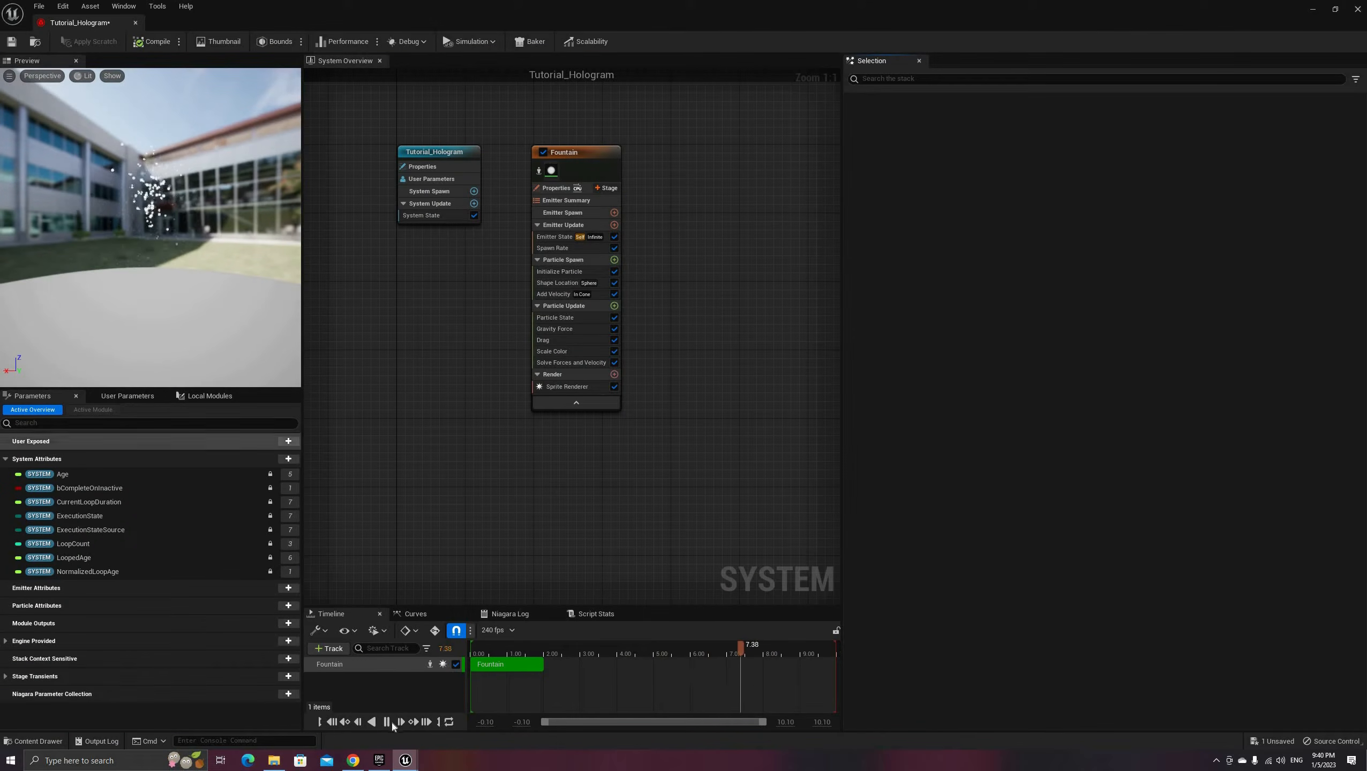
Step: Pause the particle preview and delete the Gravity Force and Drag modules from the Fountain emitter's Particle Update
key(space)
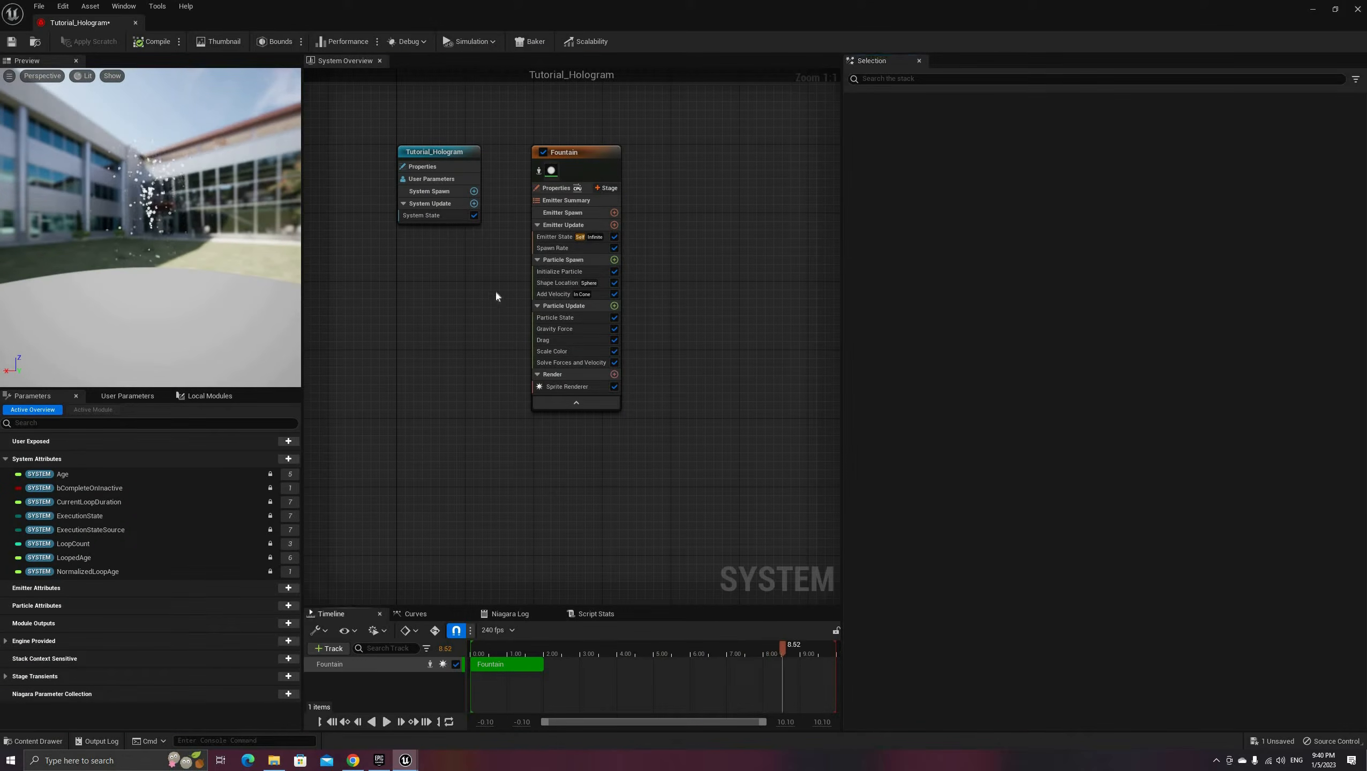
click(587, 330)
key(Delete)
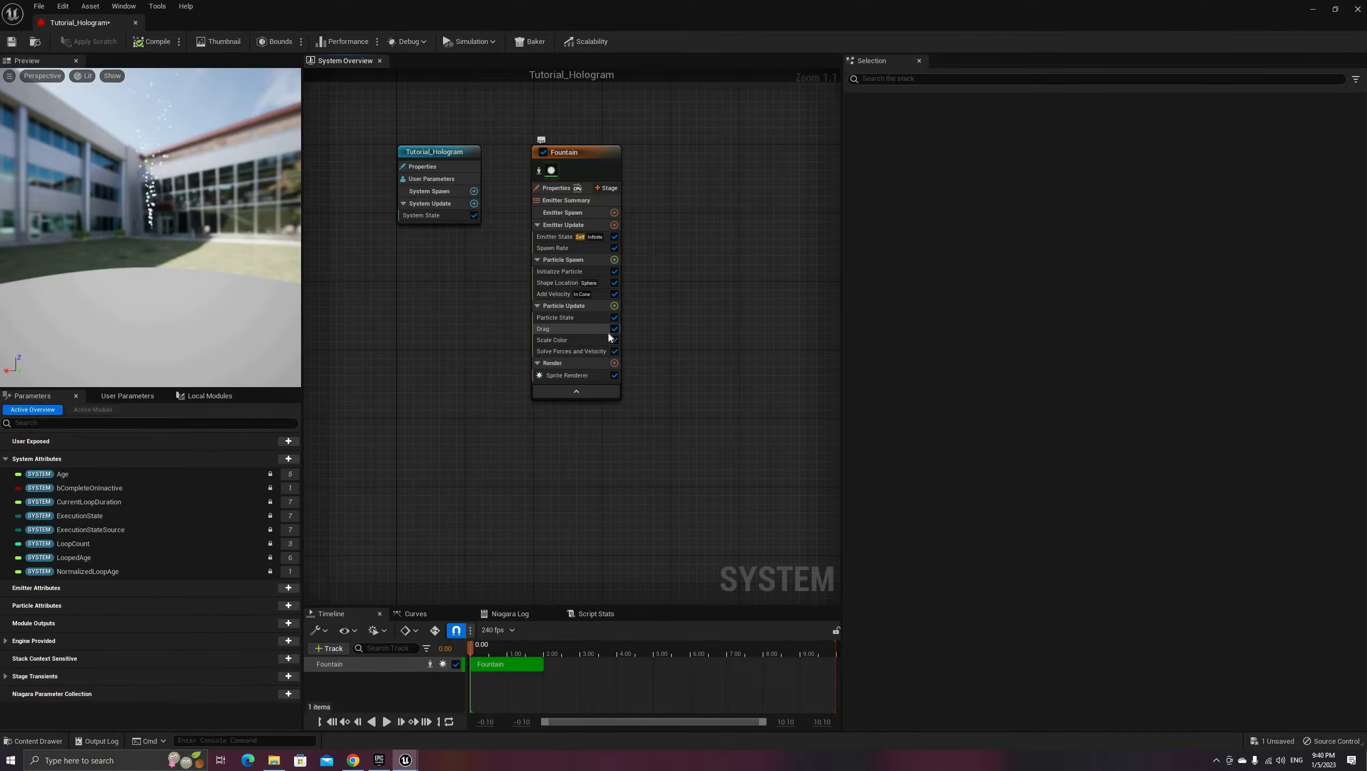
click(604, 330)
key(Delete)
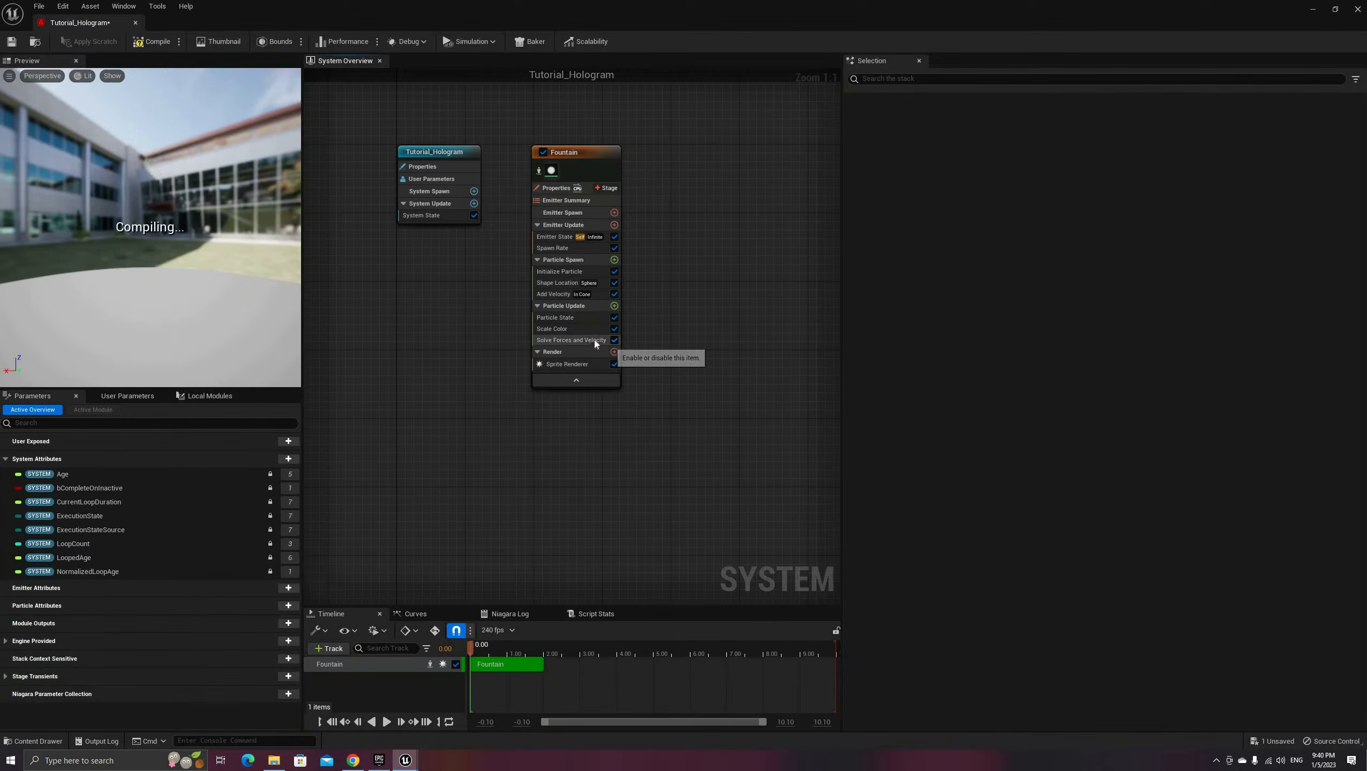
Step: Briefly replay the particle preview, and delete the Add Velocity and Shape Location modules from the Fountain emitter's Particle Spawn
click(387, 722)
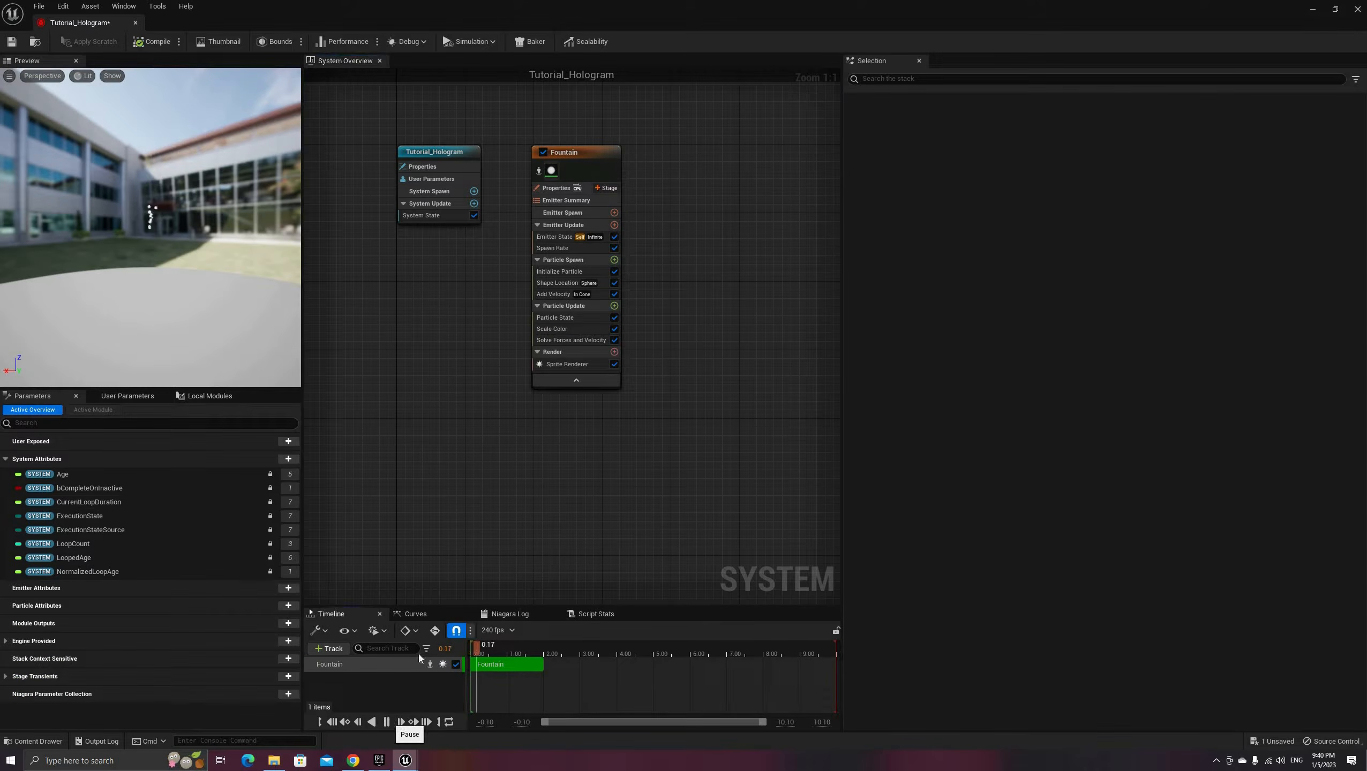
key(space)
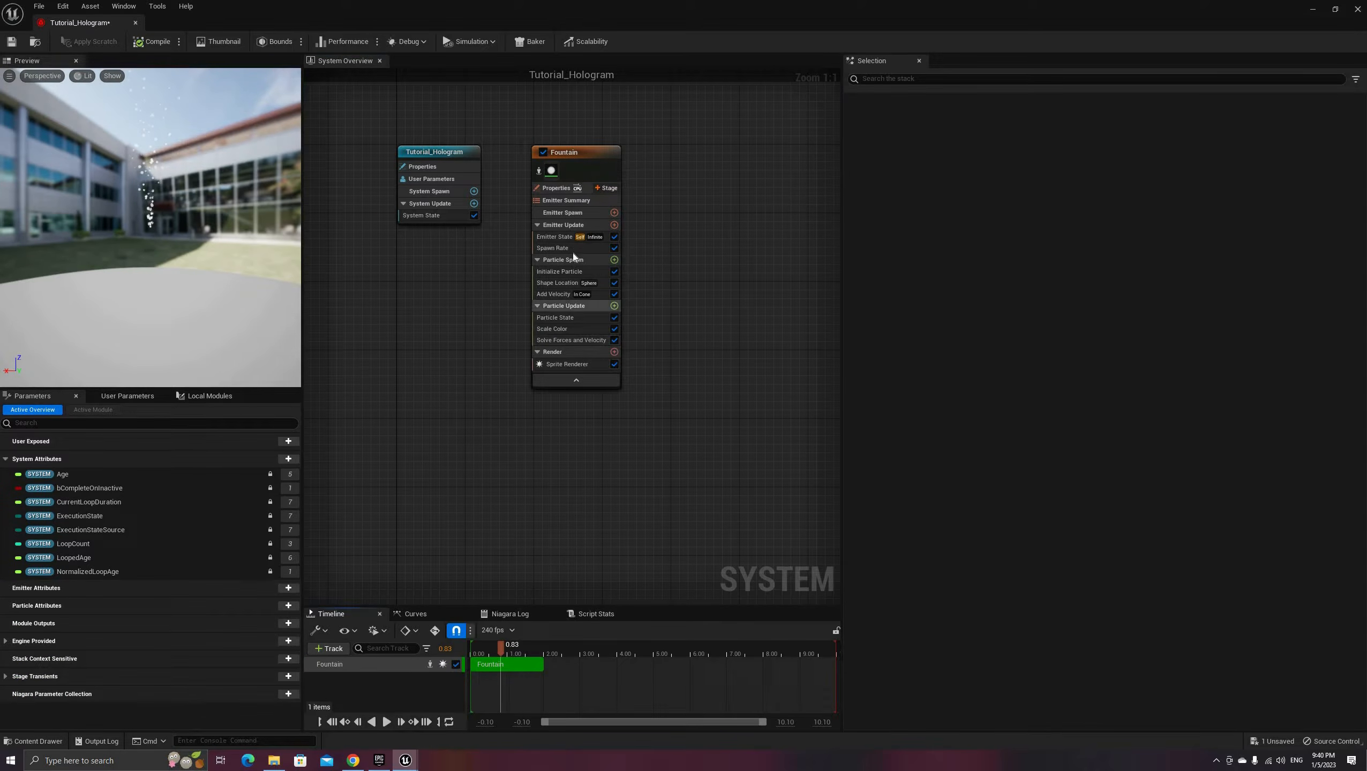
click(568, 295)
key(Delete)
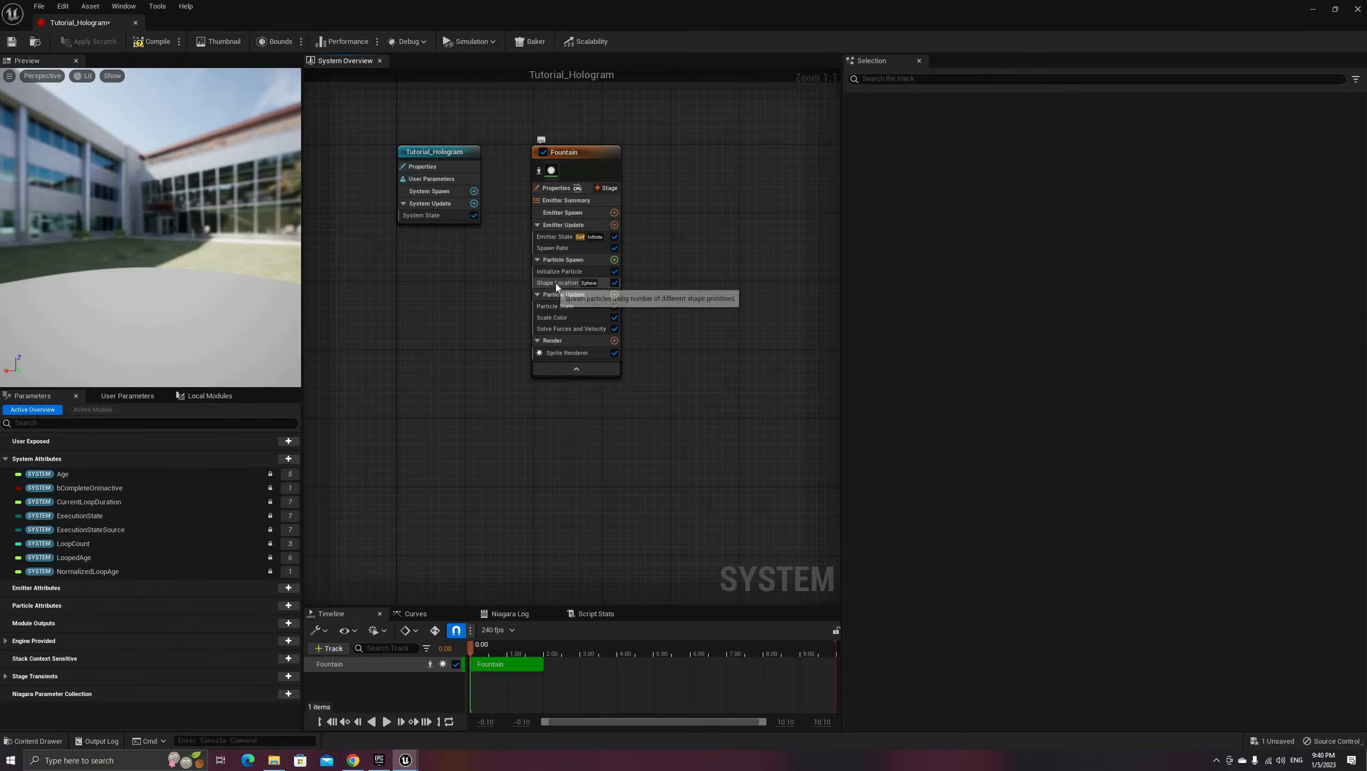
click(556, 283)
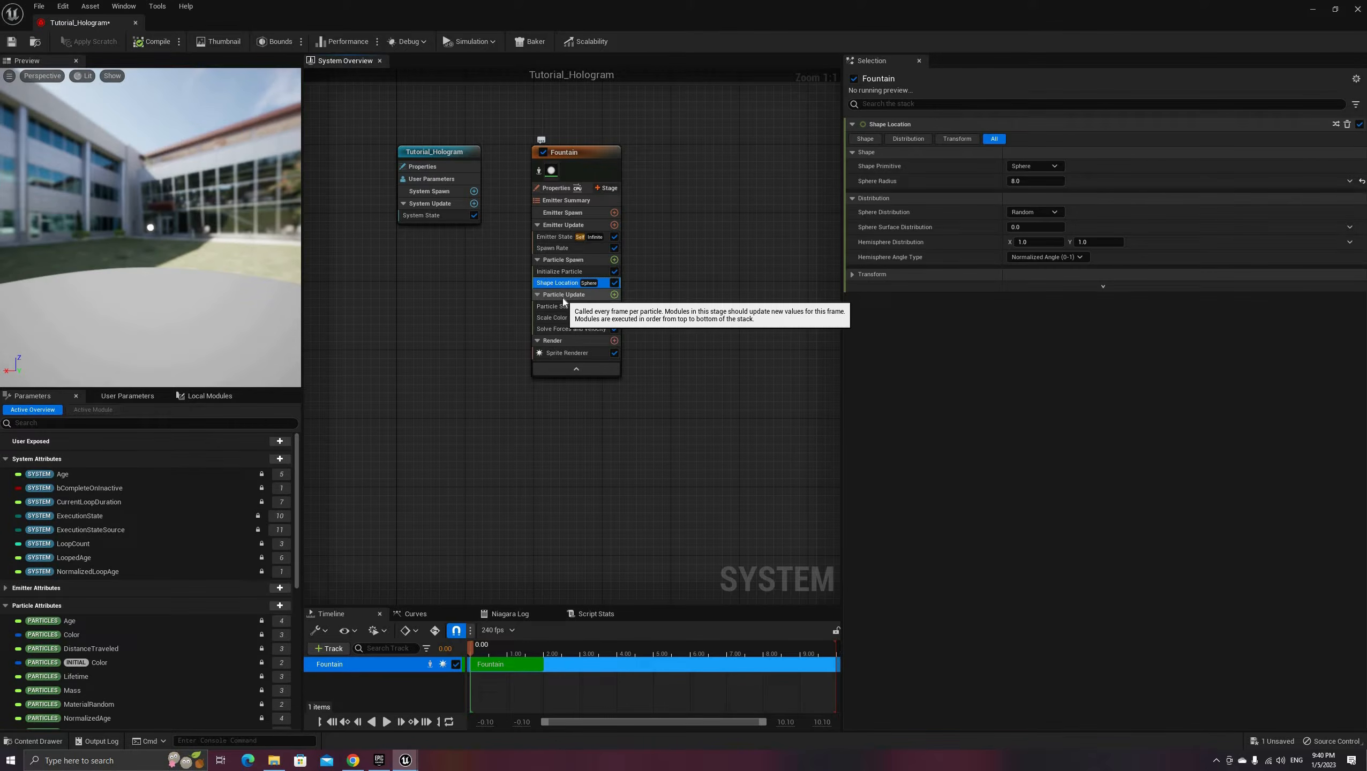
key(Delete)
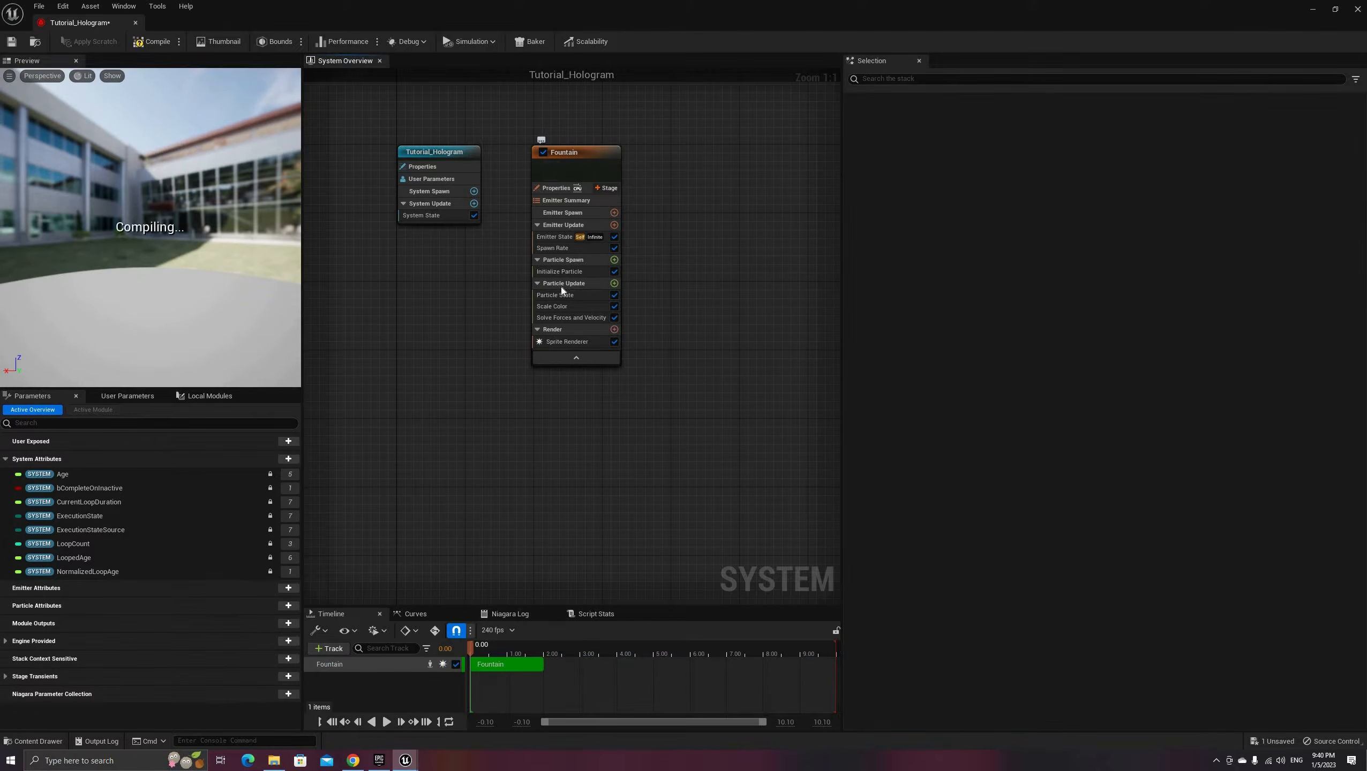
Step: Check the Fountain emitter's Spawn Rate settings and add a Sample Texture module to Particle Update
click(564, 248)
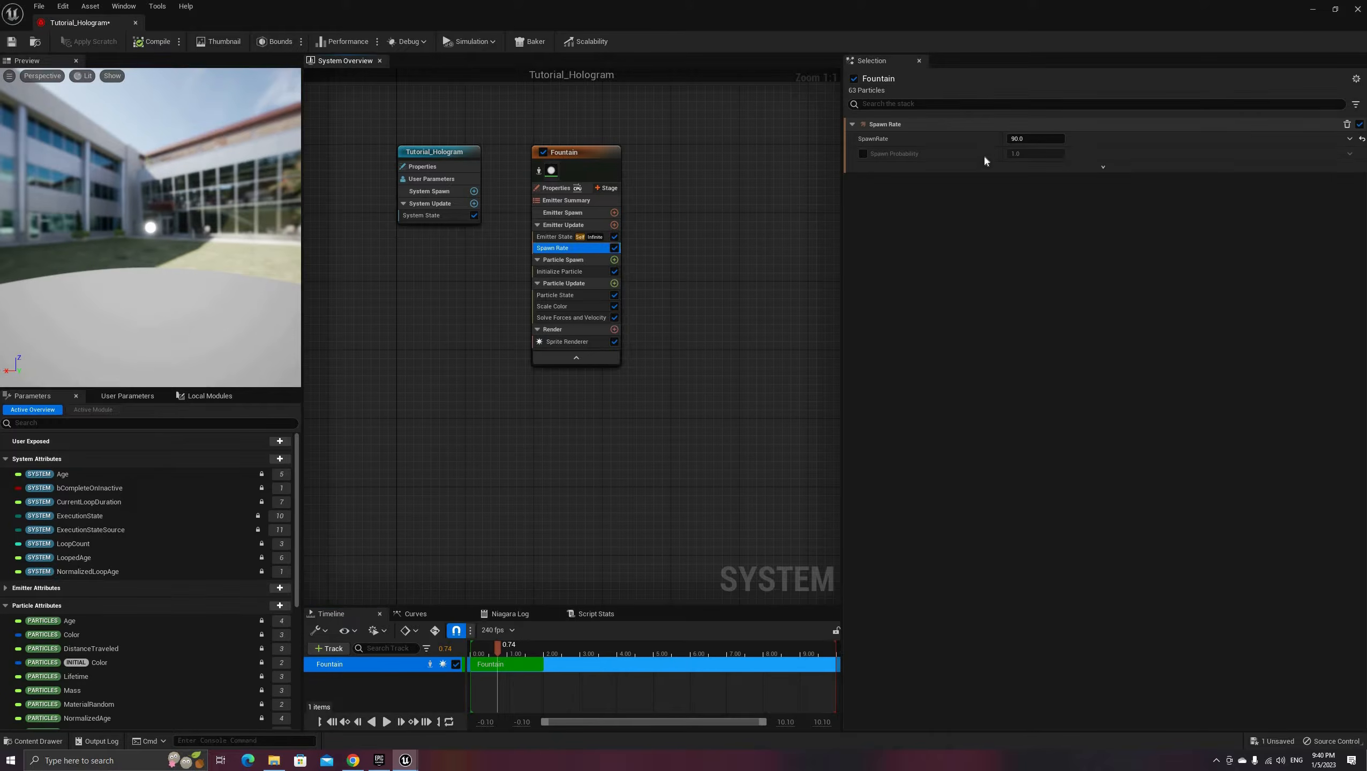
click(615, 284)
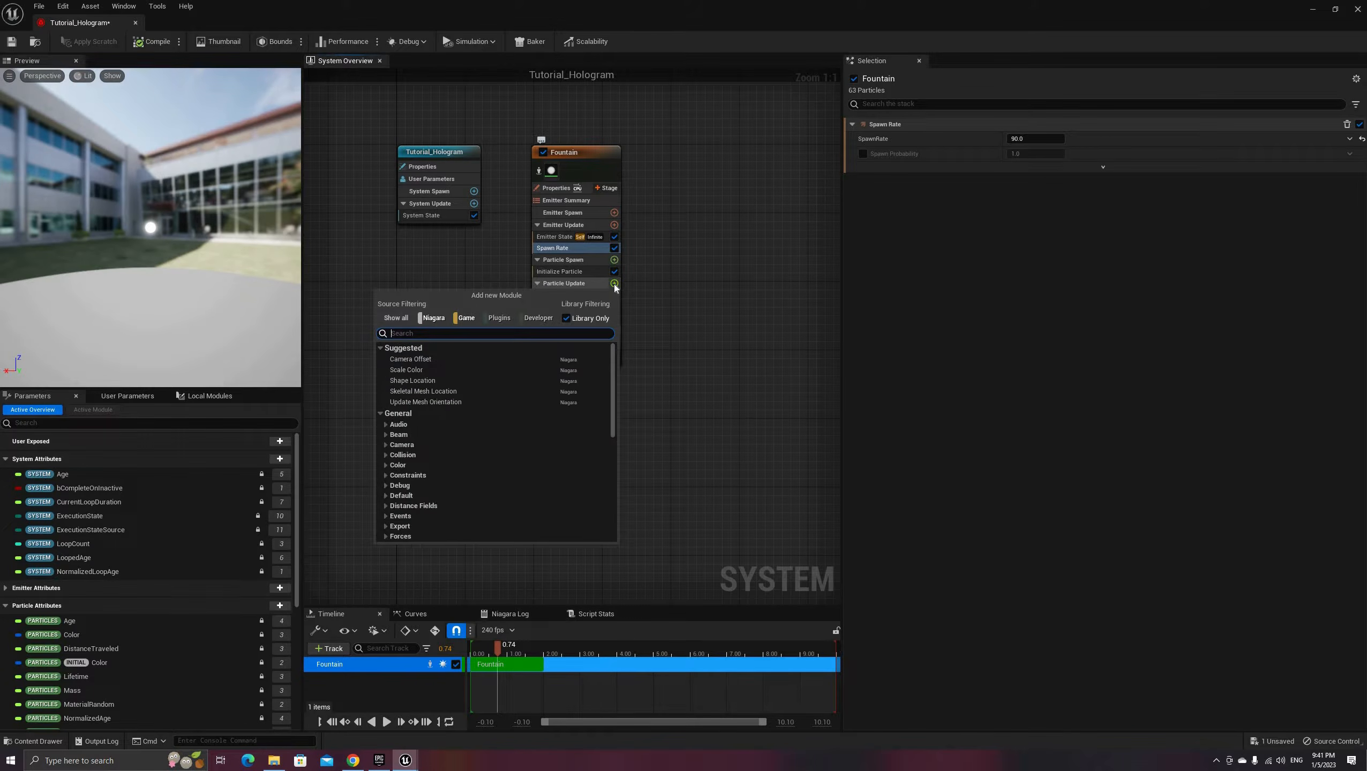
text(sampl)
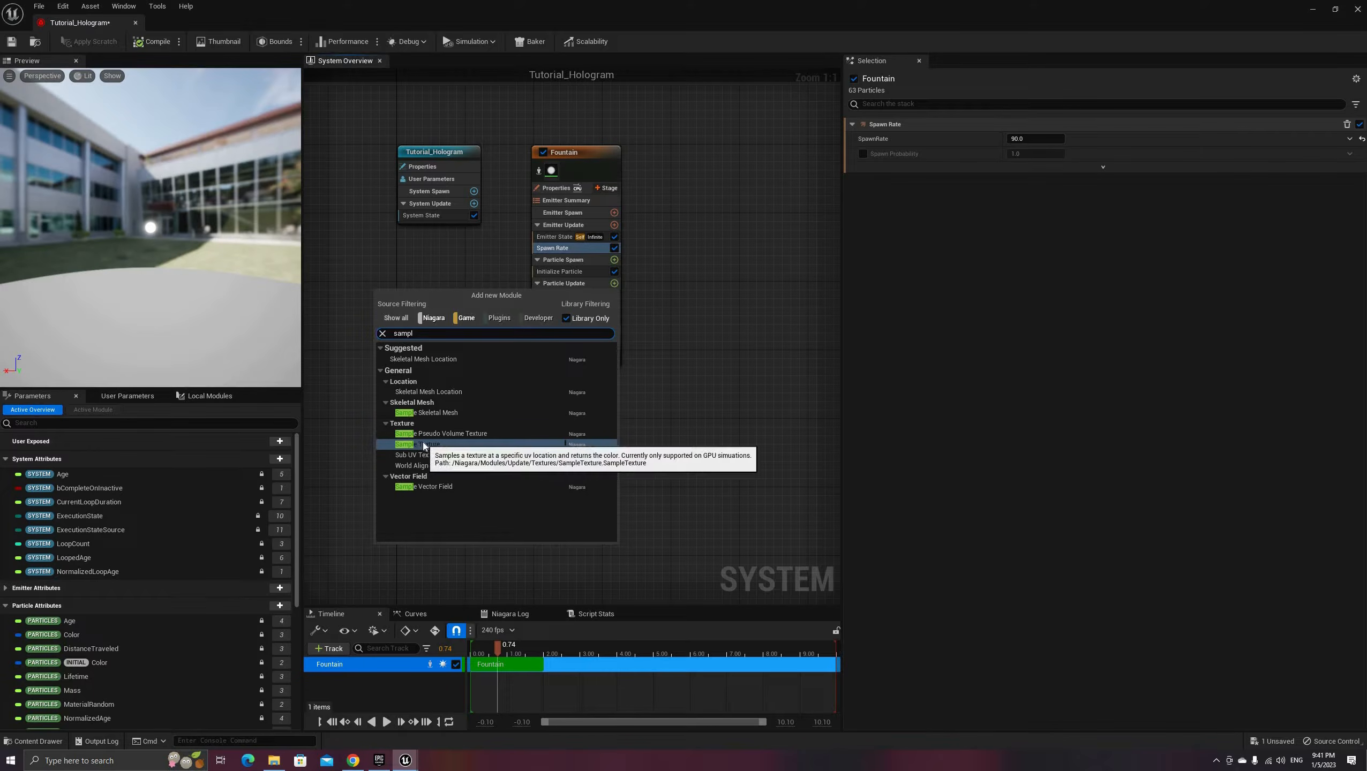
click(424, 446)
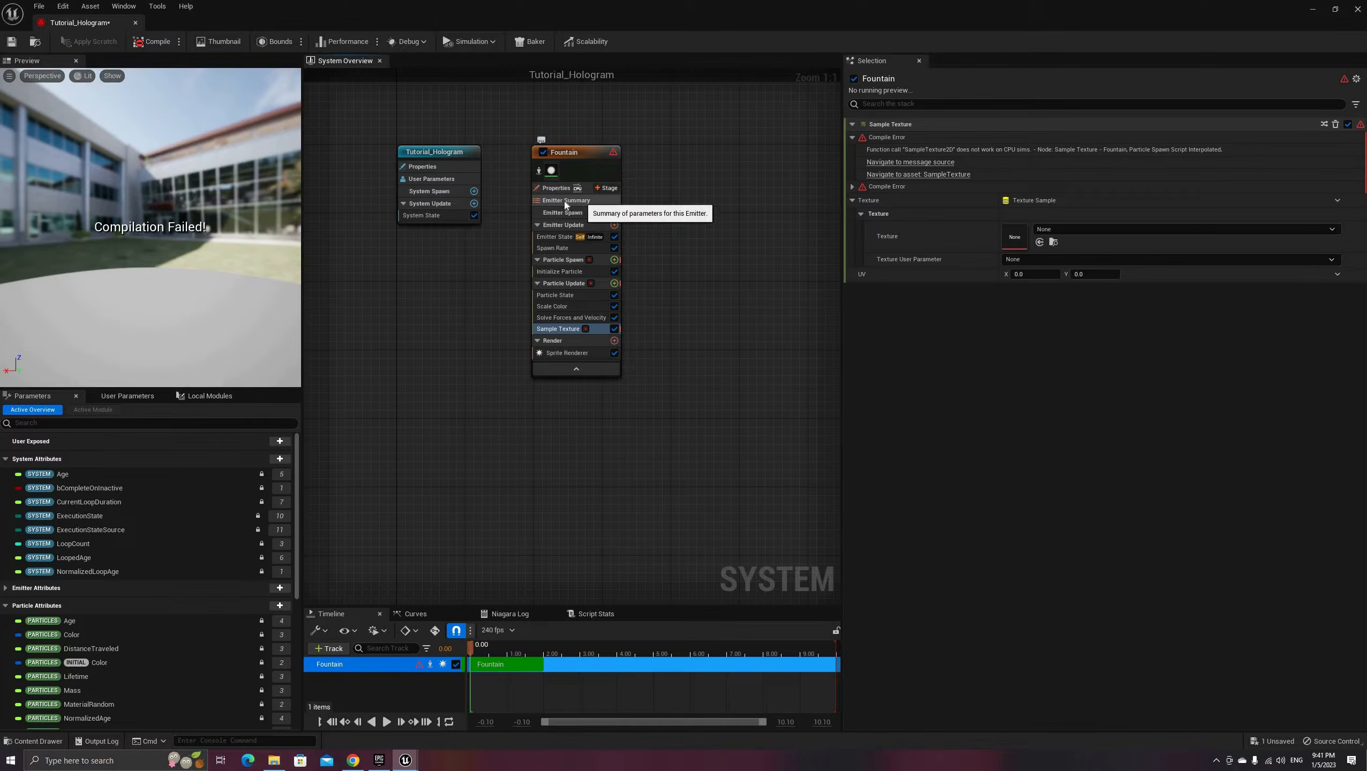
Step: Set the Fountain emitter's Sim Target to GPUCompute Sim in its Emitter Properties
click(556, 188)
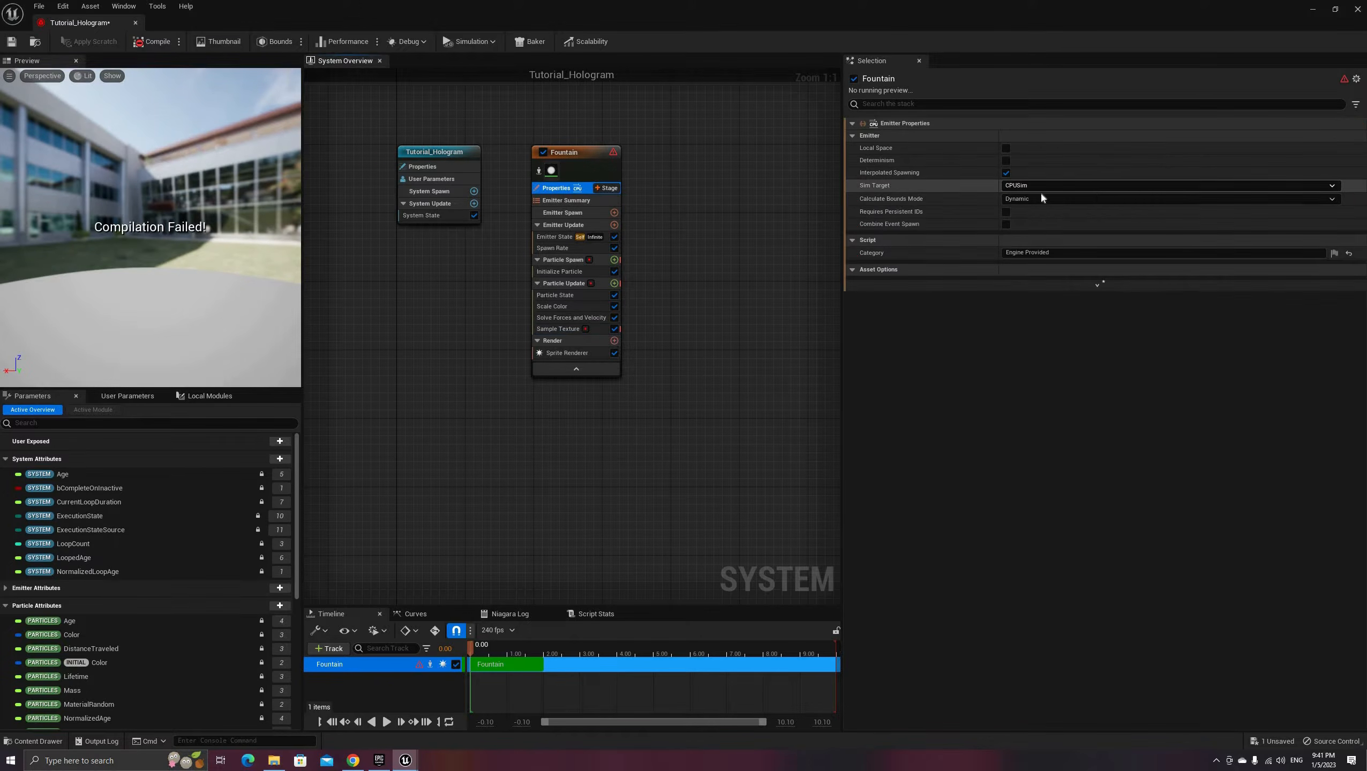
click(1040, 186)
click(1034, 206)
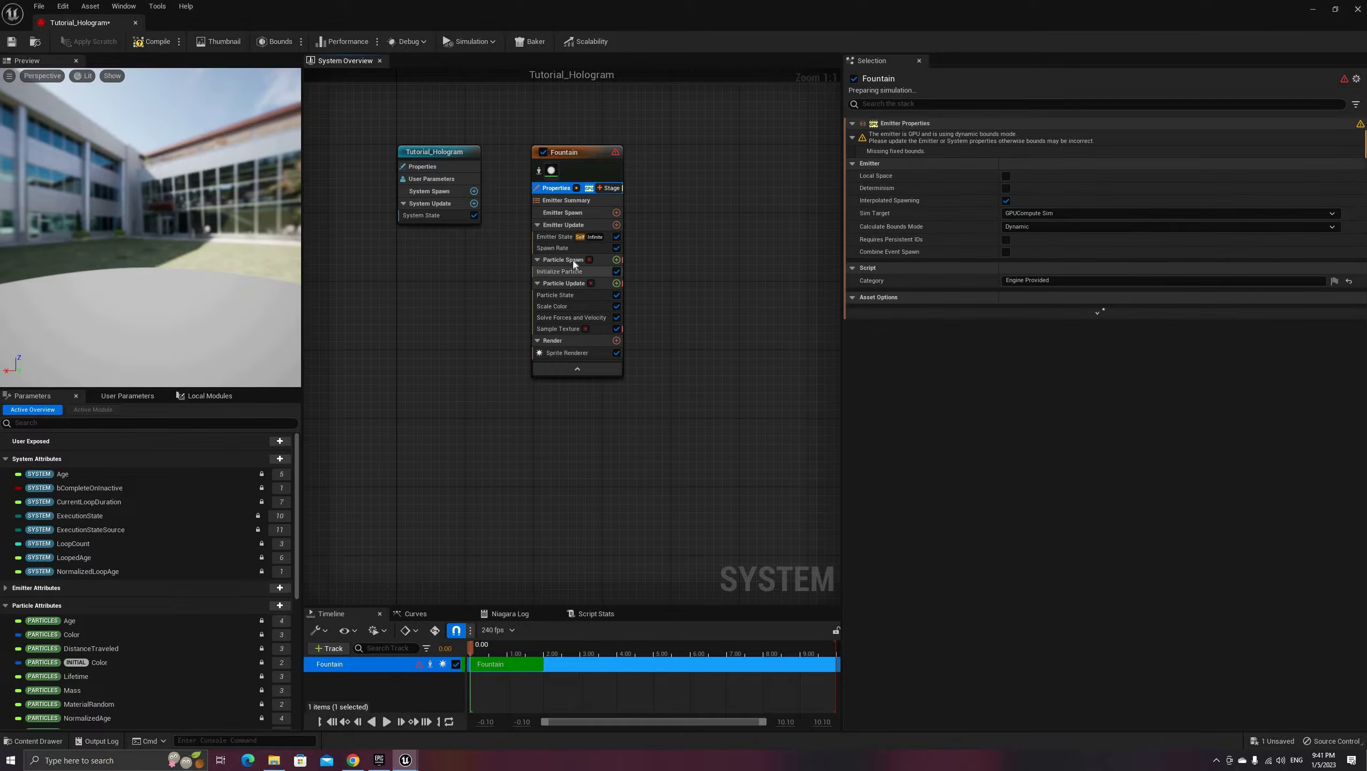
Step: Assign the RT_Hologram_tutorial render target as the Sample Texture module's Texture
click(564, 283)
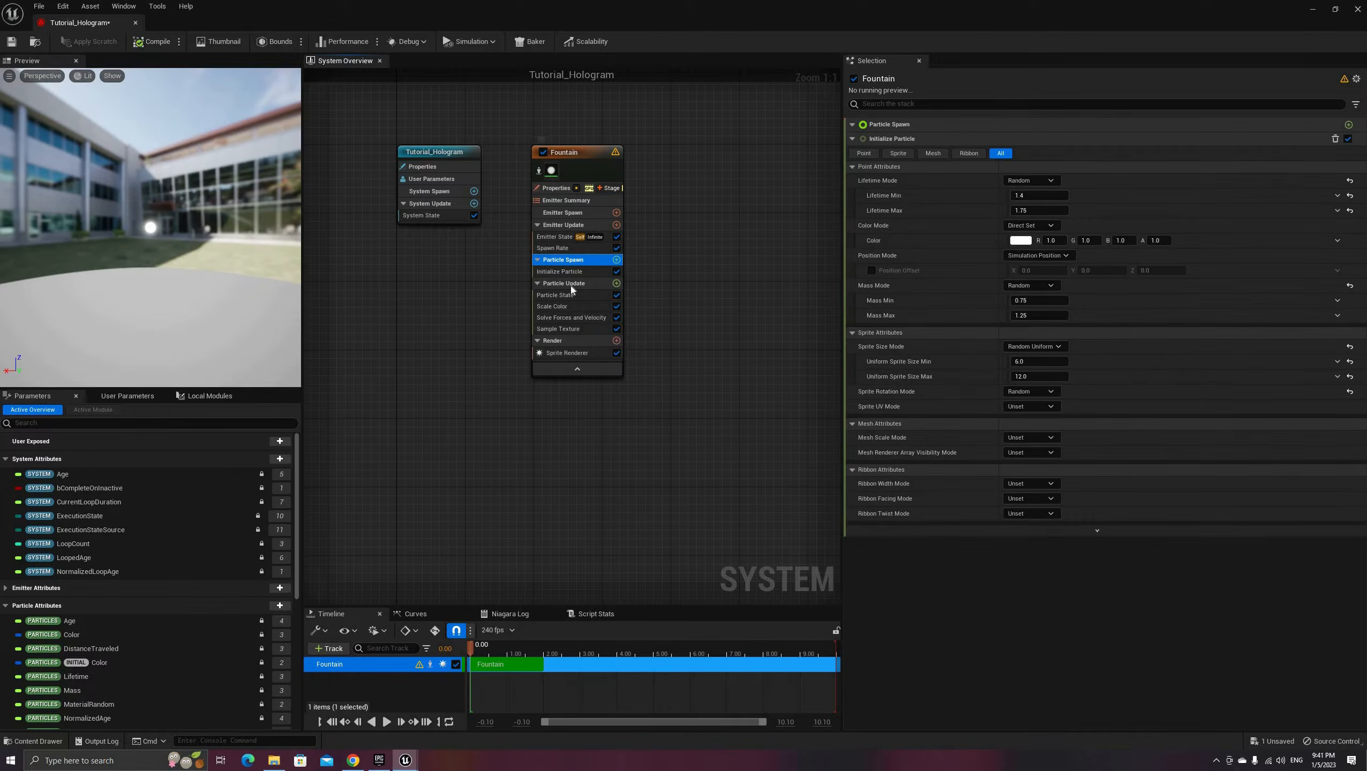
click(579, 329)
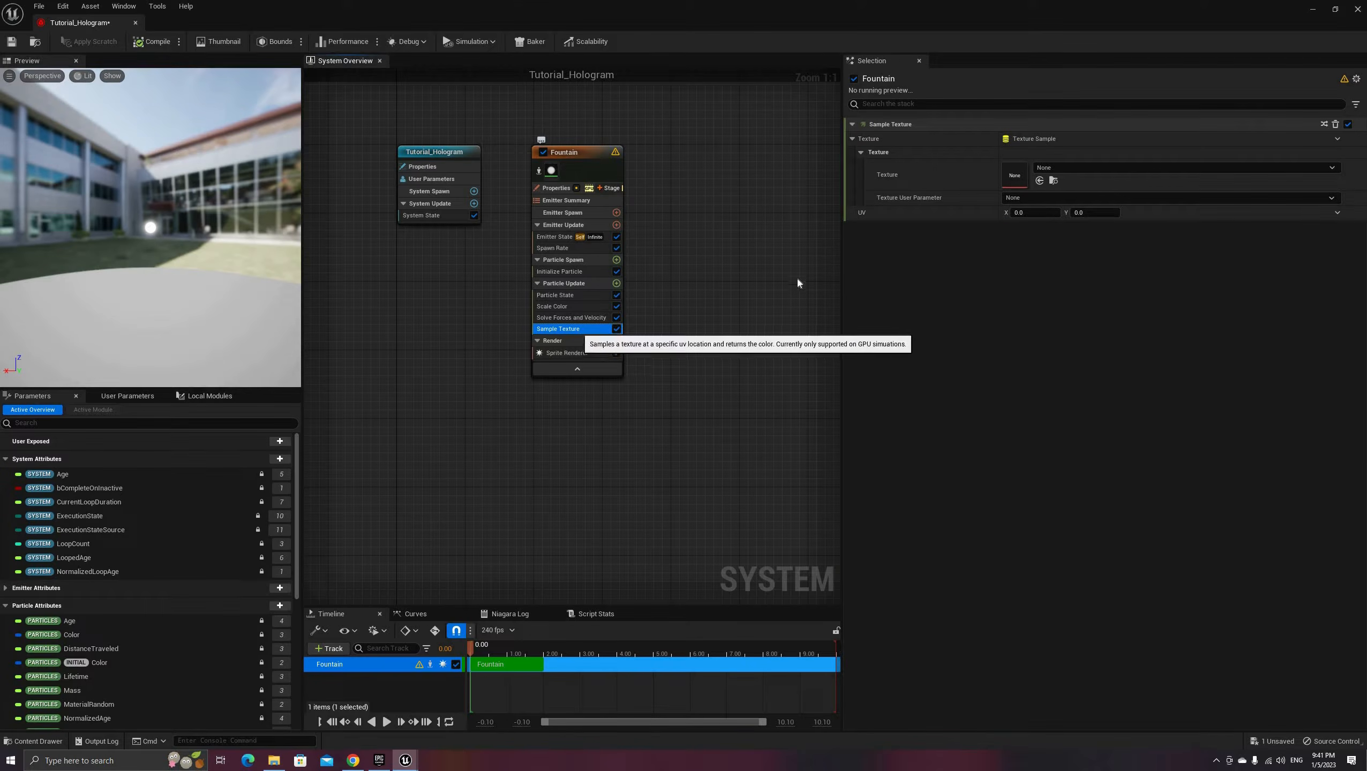
click(1143, 167)
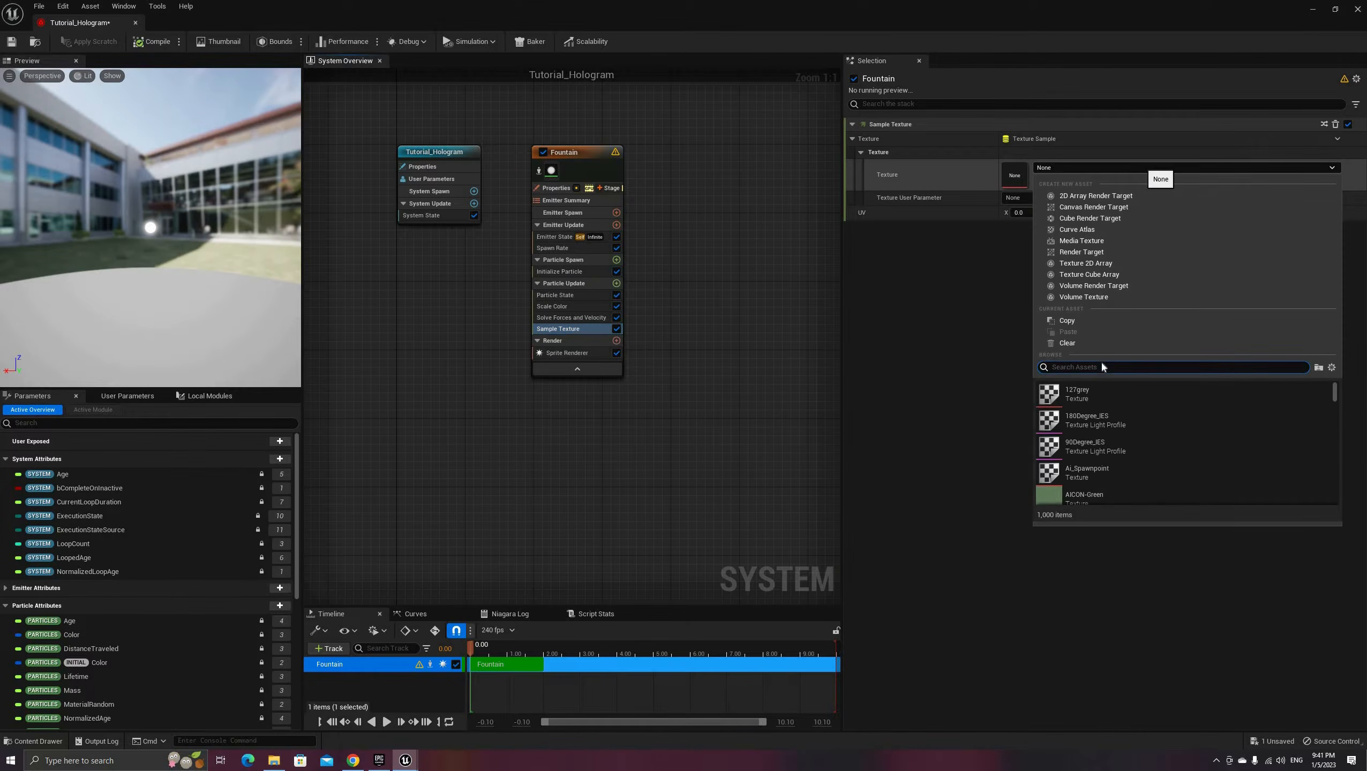
text(r)
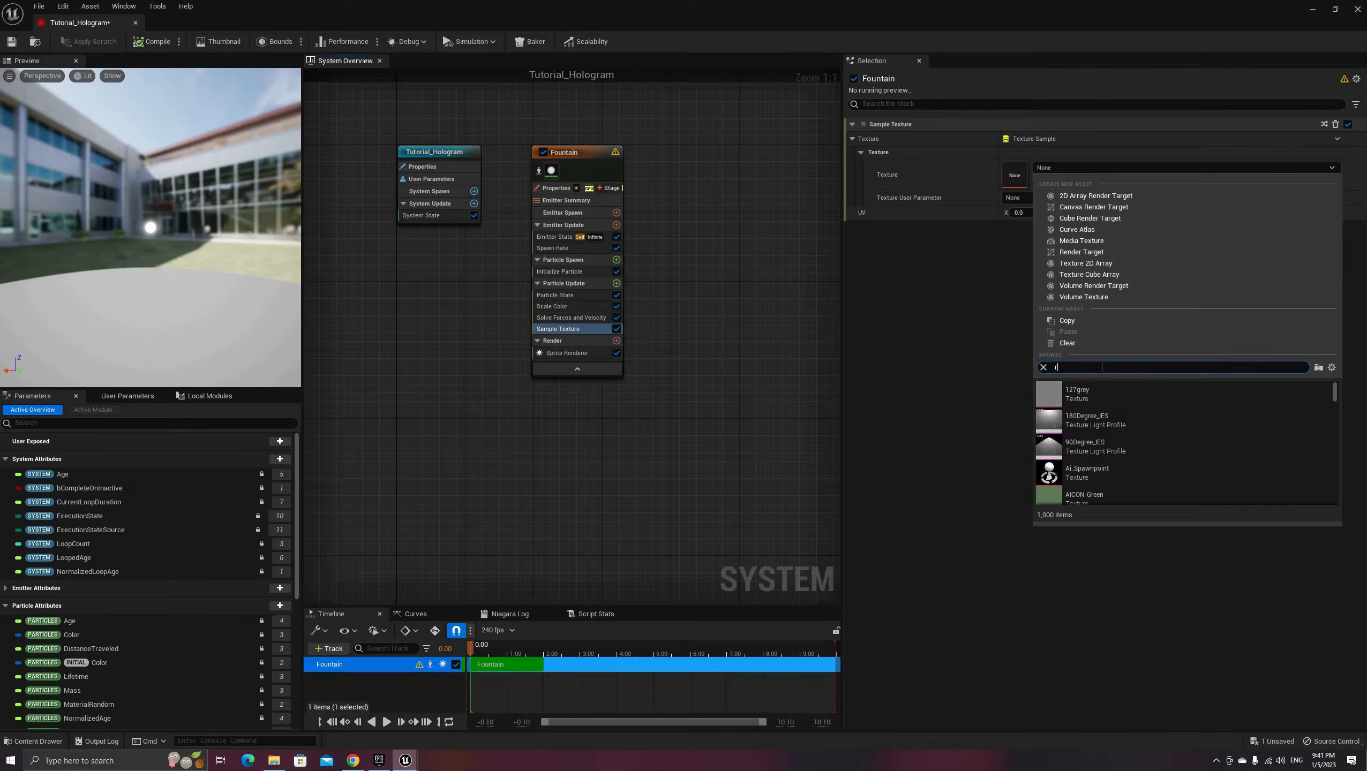
text(t_)
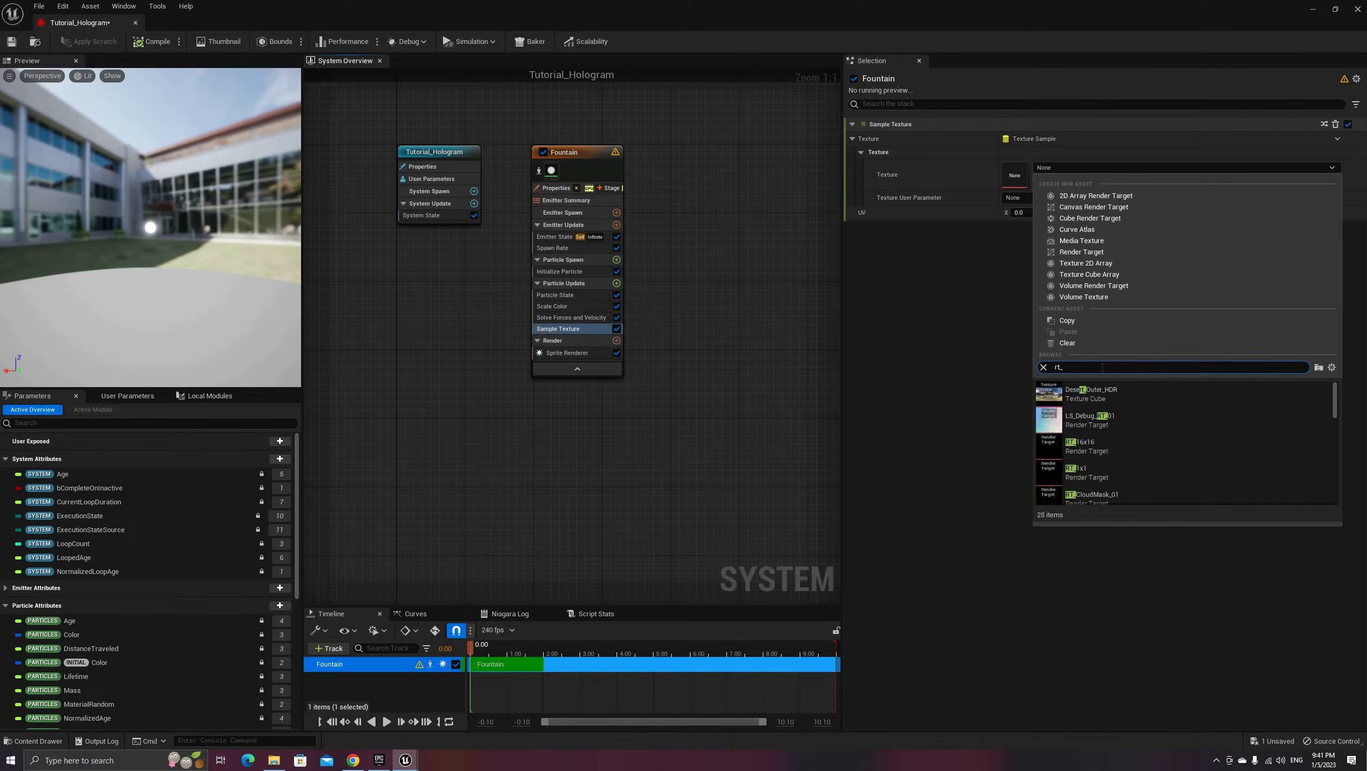
text(ho)
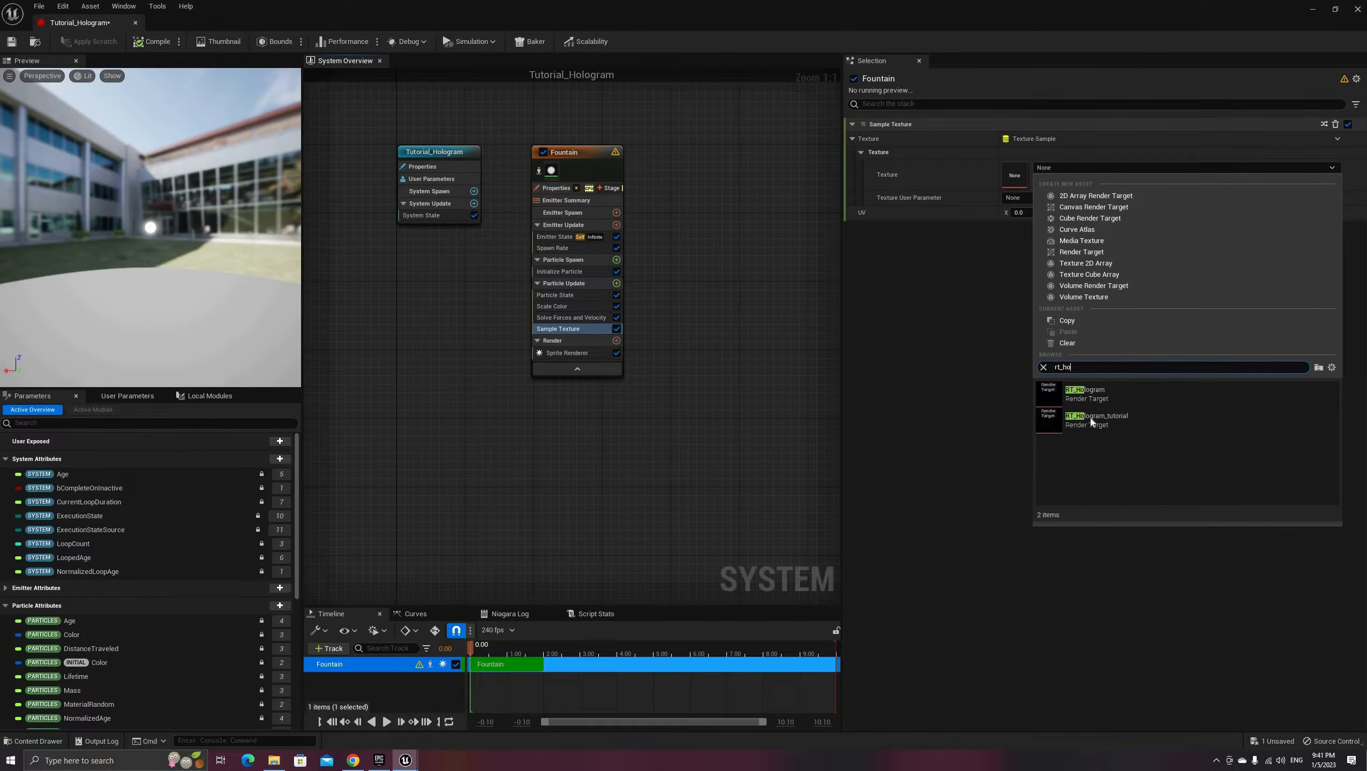
click(1090, 417)
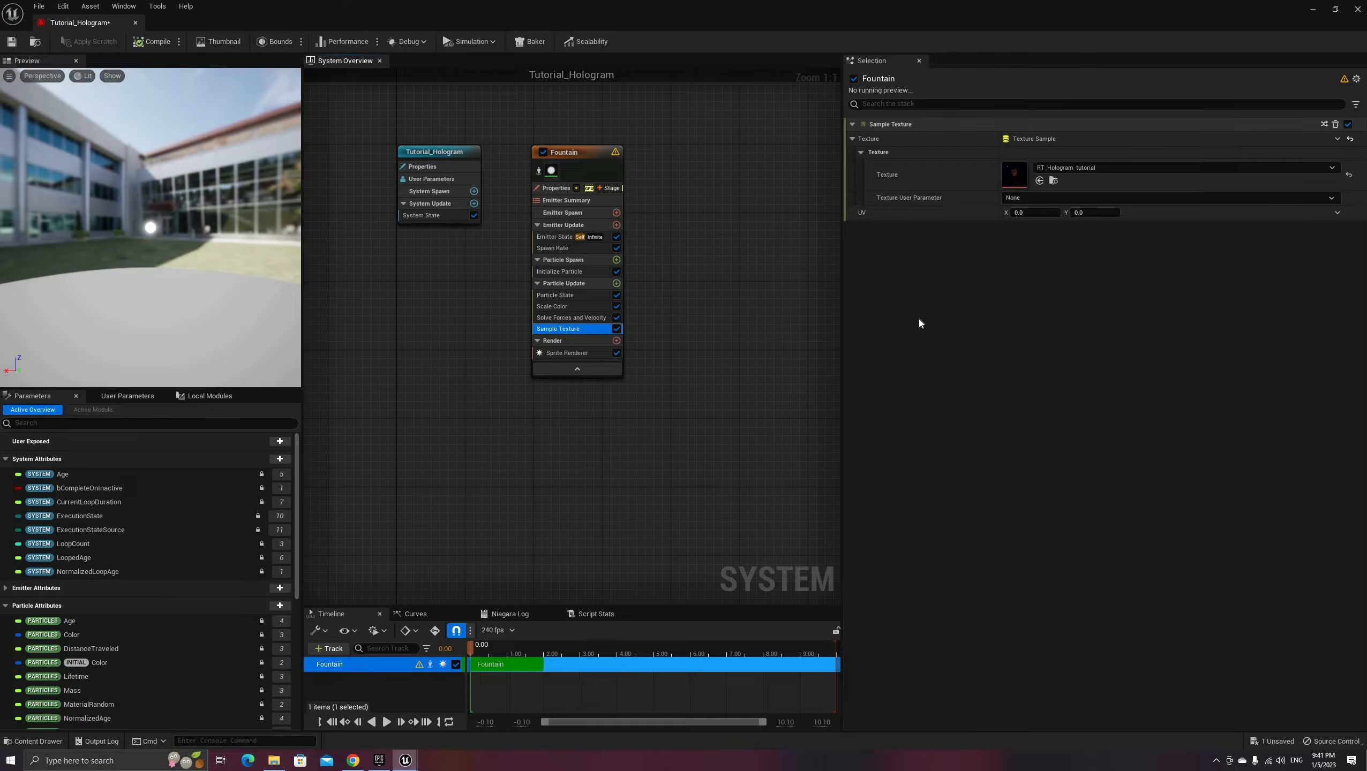
Step: Add a Set Parameters module to the Fountain emitter's Particle Spawn with a new Vector 2D parameter named UV
click(617, 261)
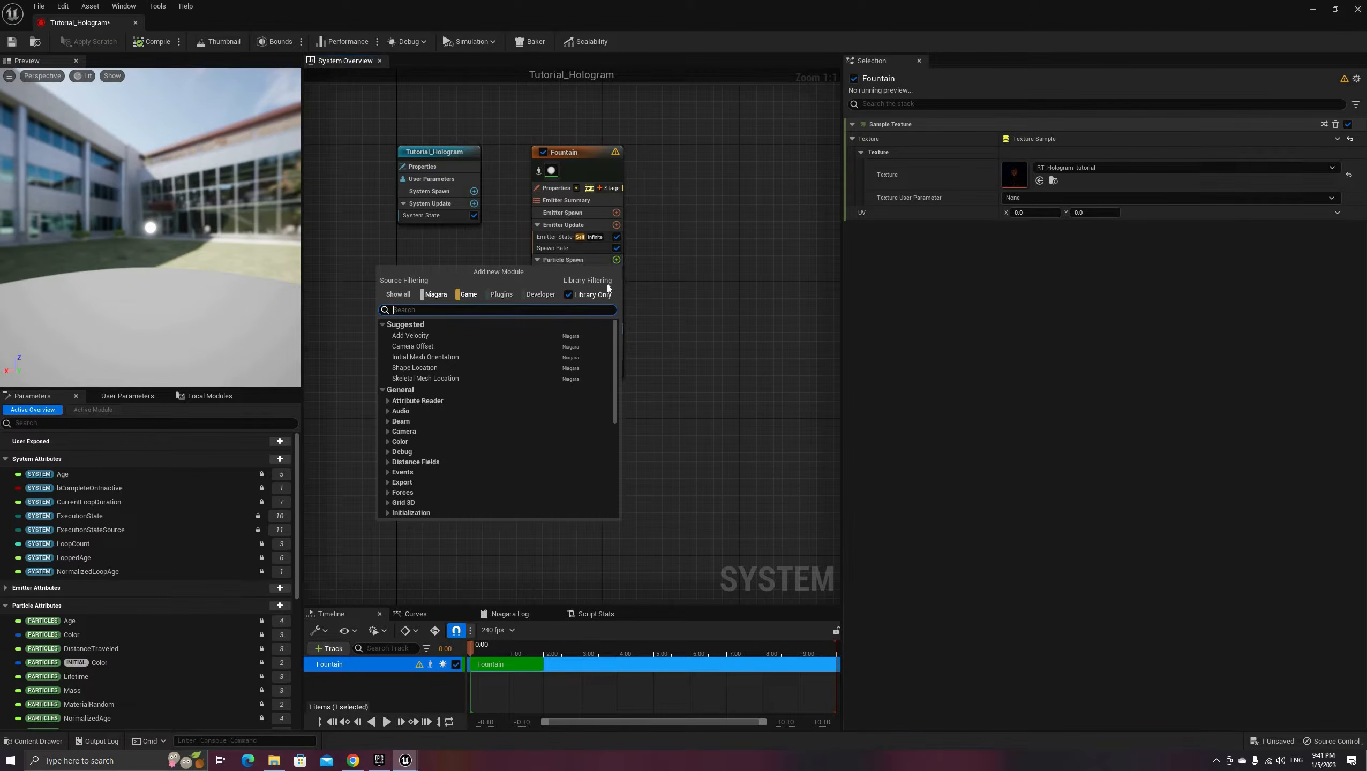
text(set)
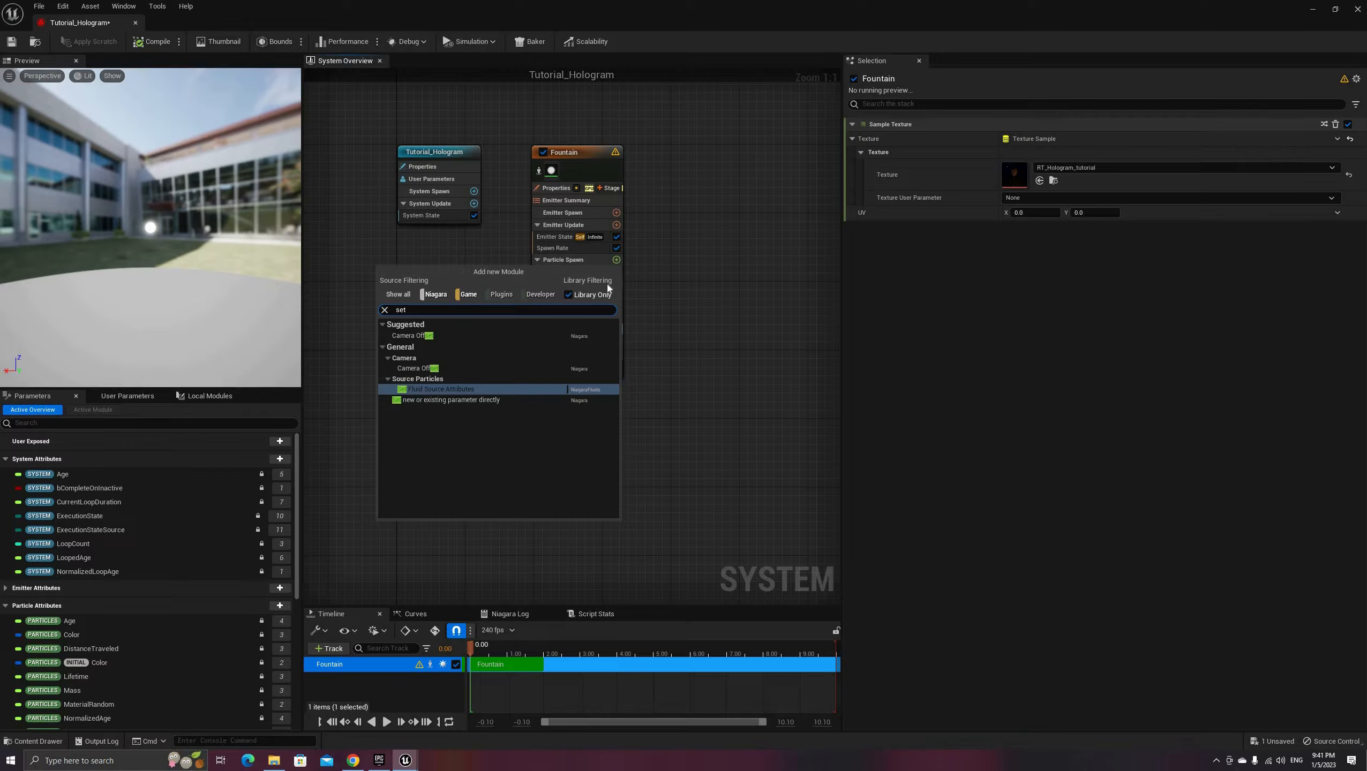
click(478, 400)
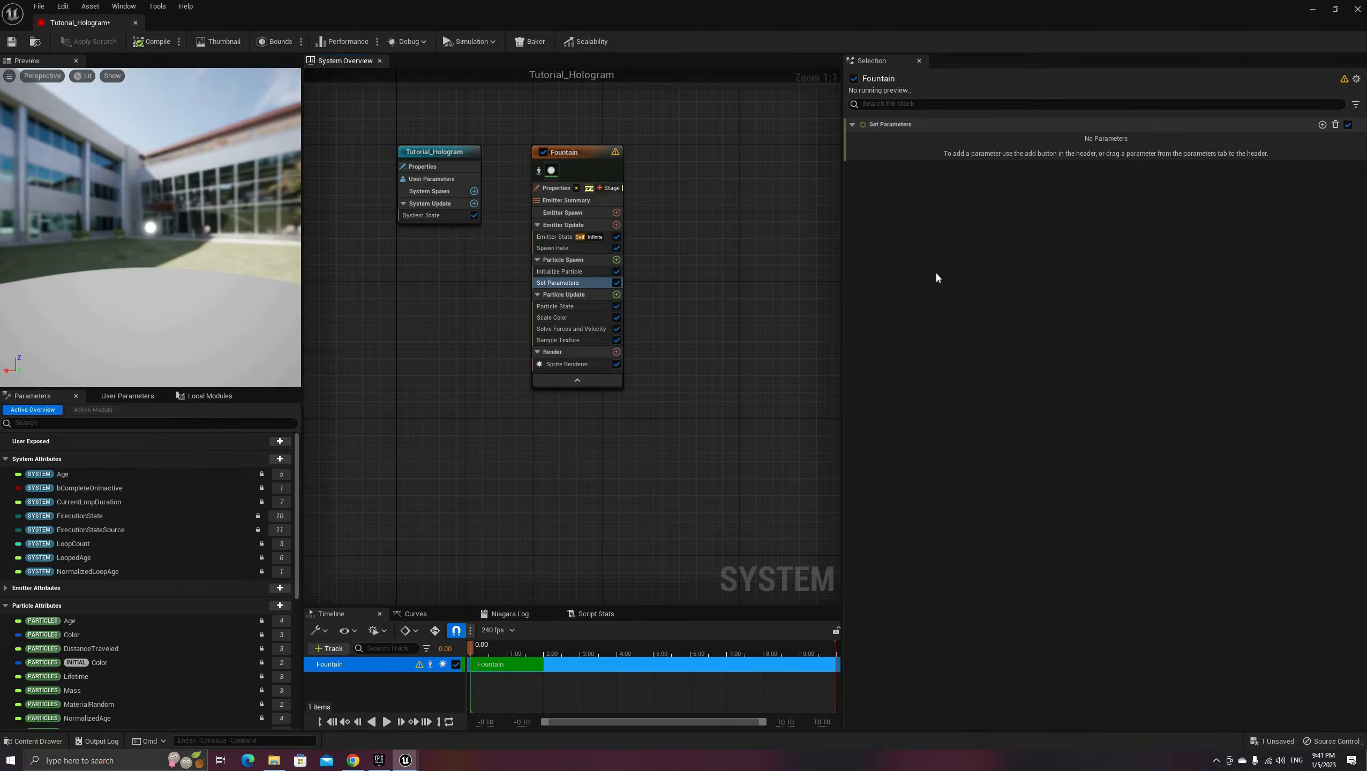
click(1323, 125)
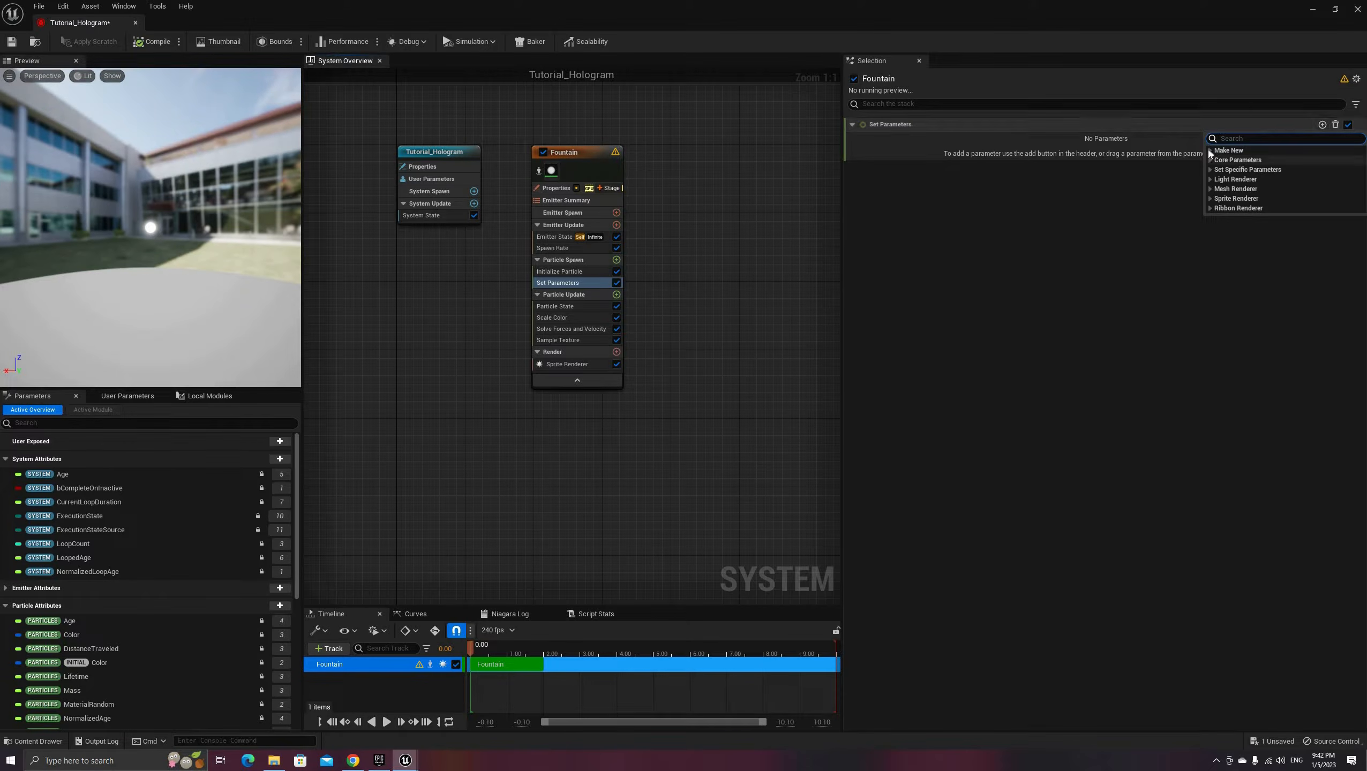
click(1211, 150)
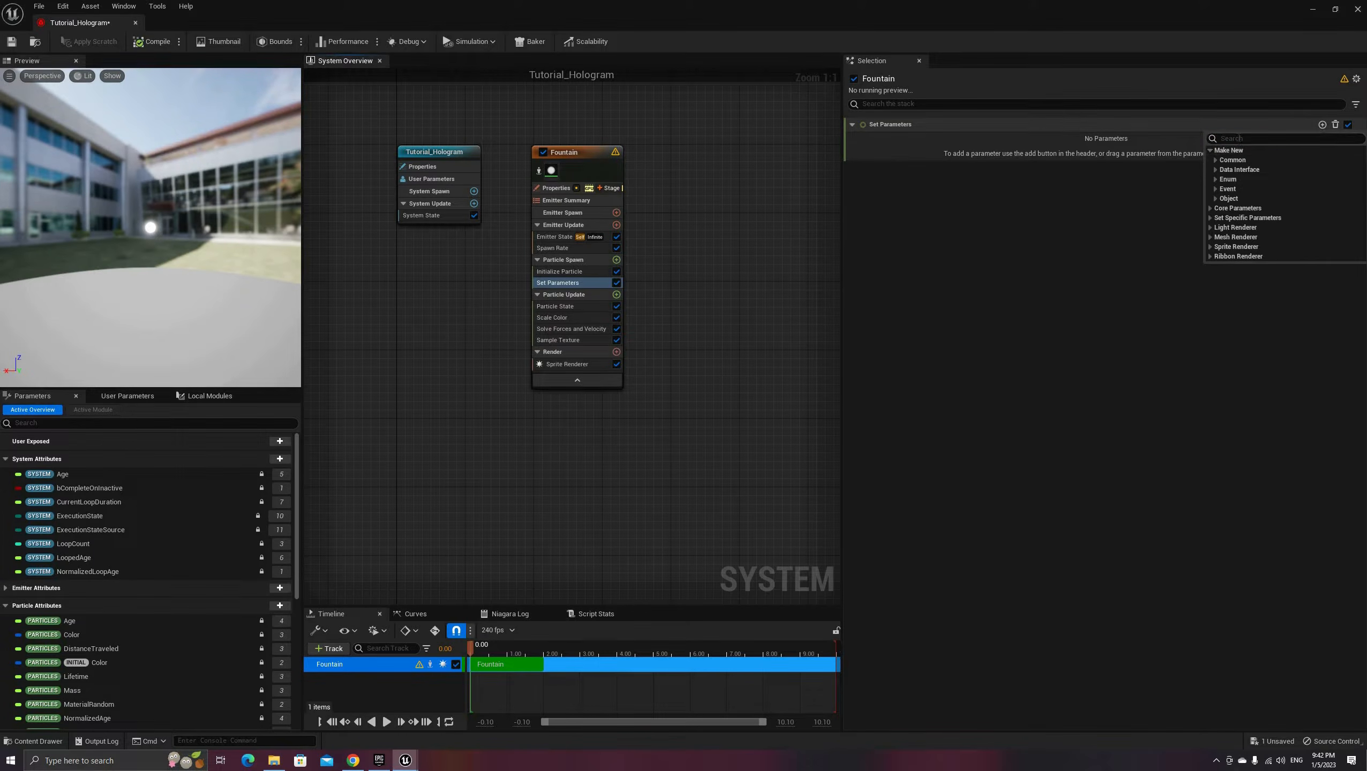
text(vec)
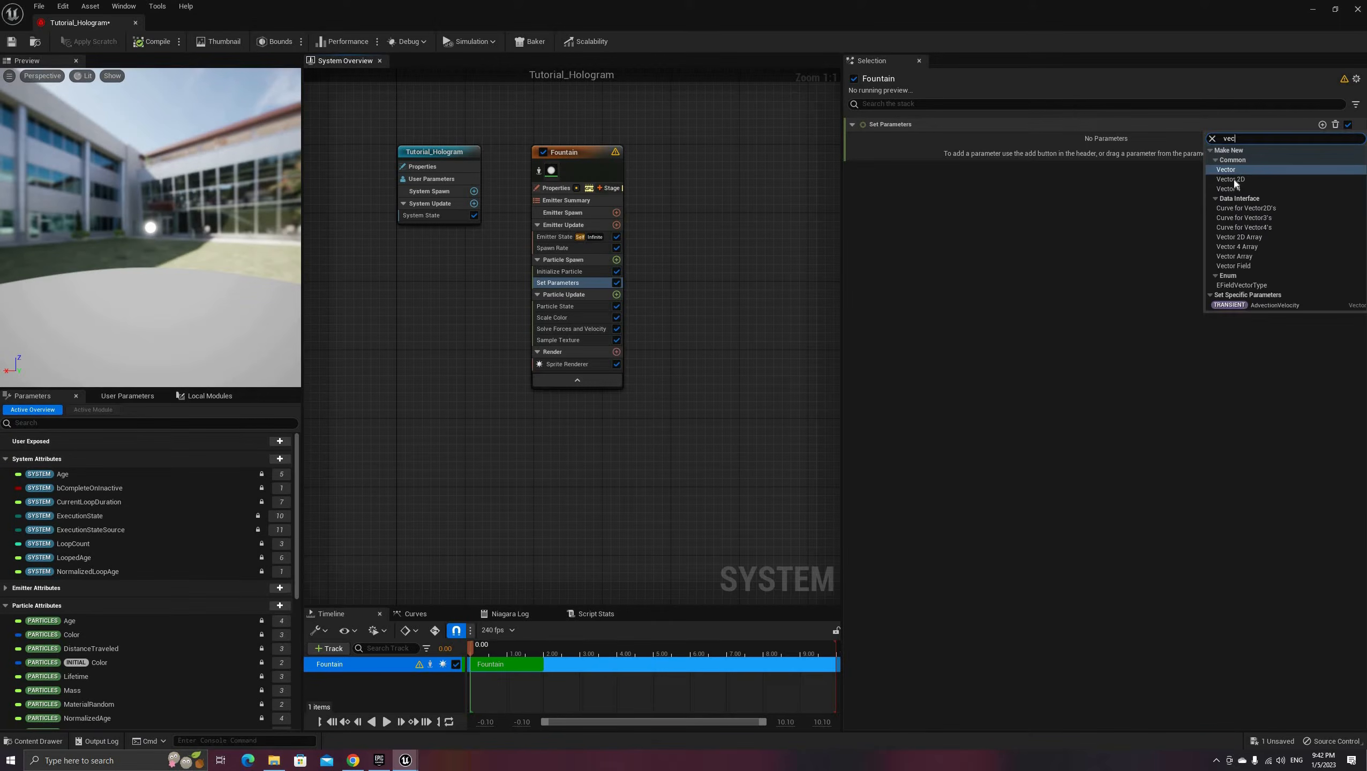
click(1234, 180)
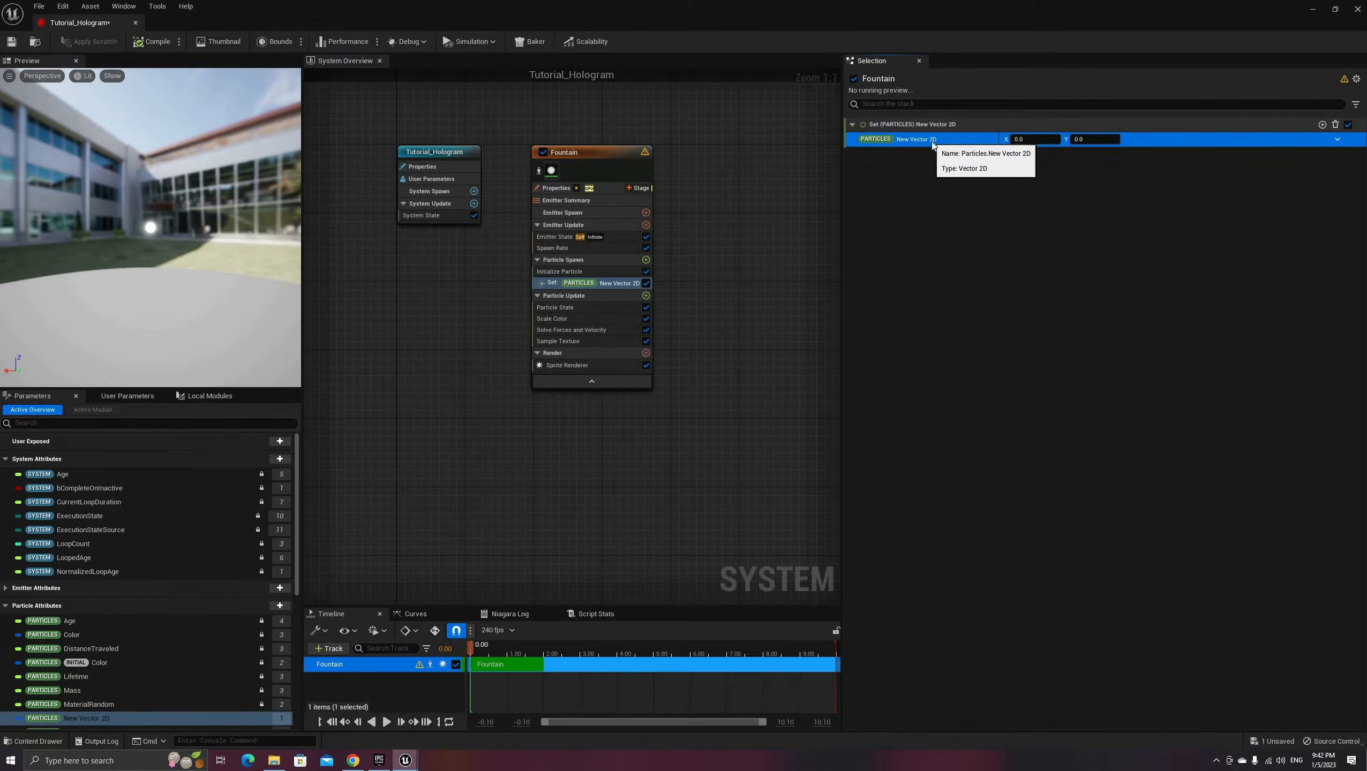
text(UV)
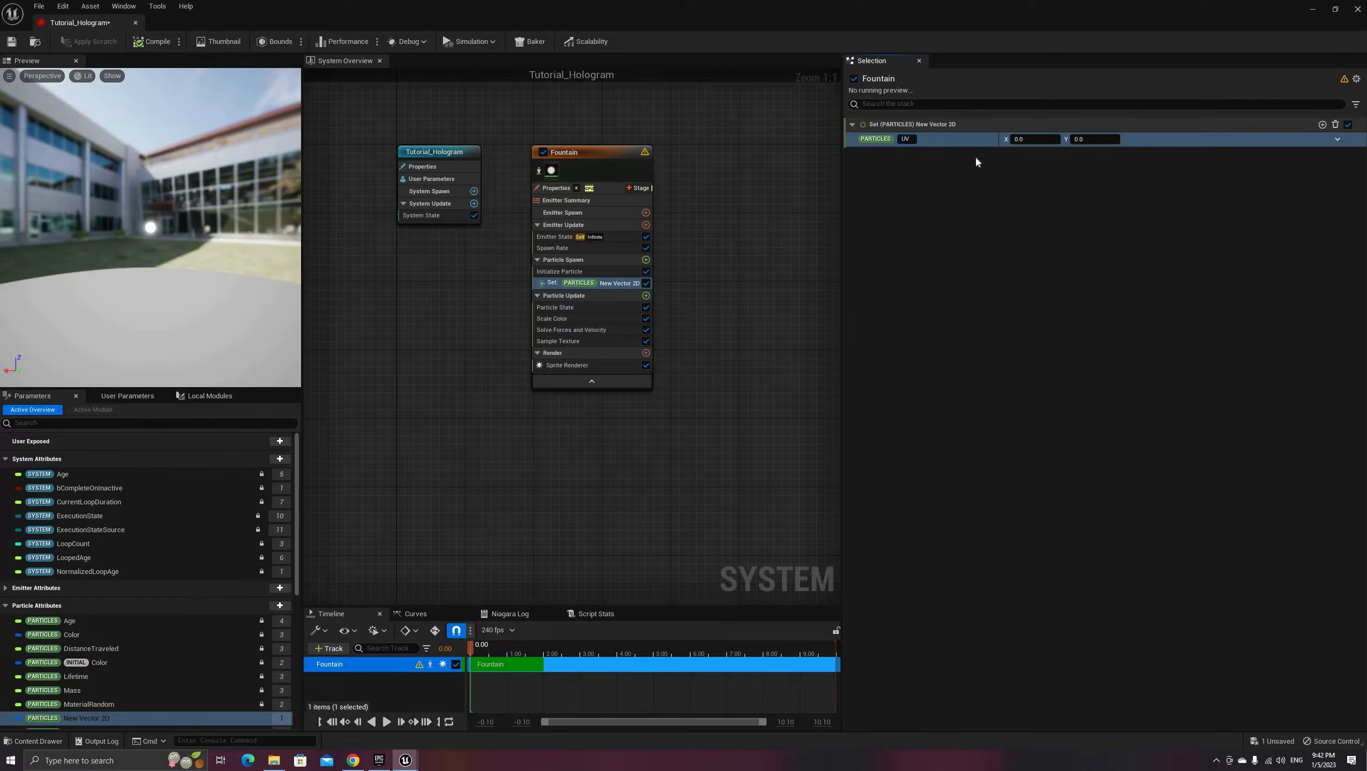
key(Return)
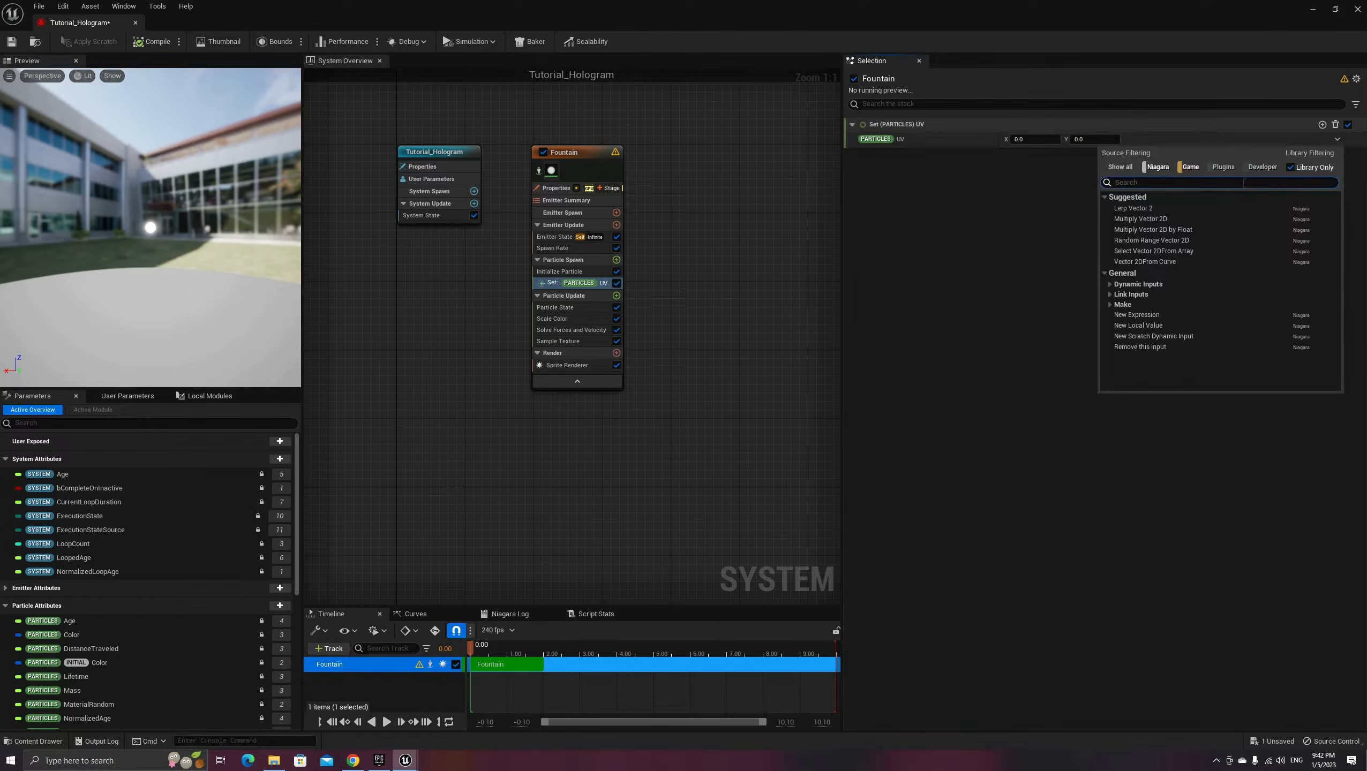
Step: Assign a Random Range Vector 2D dynamic input to the Particles UV parameter
text(random)
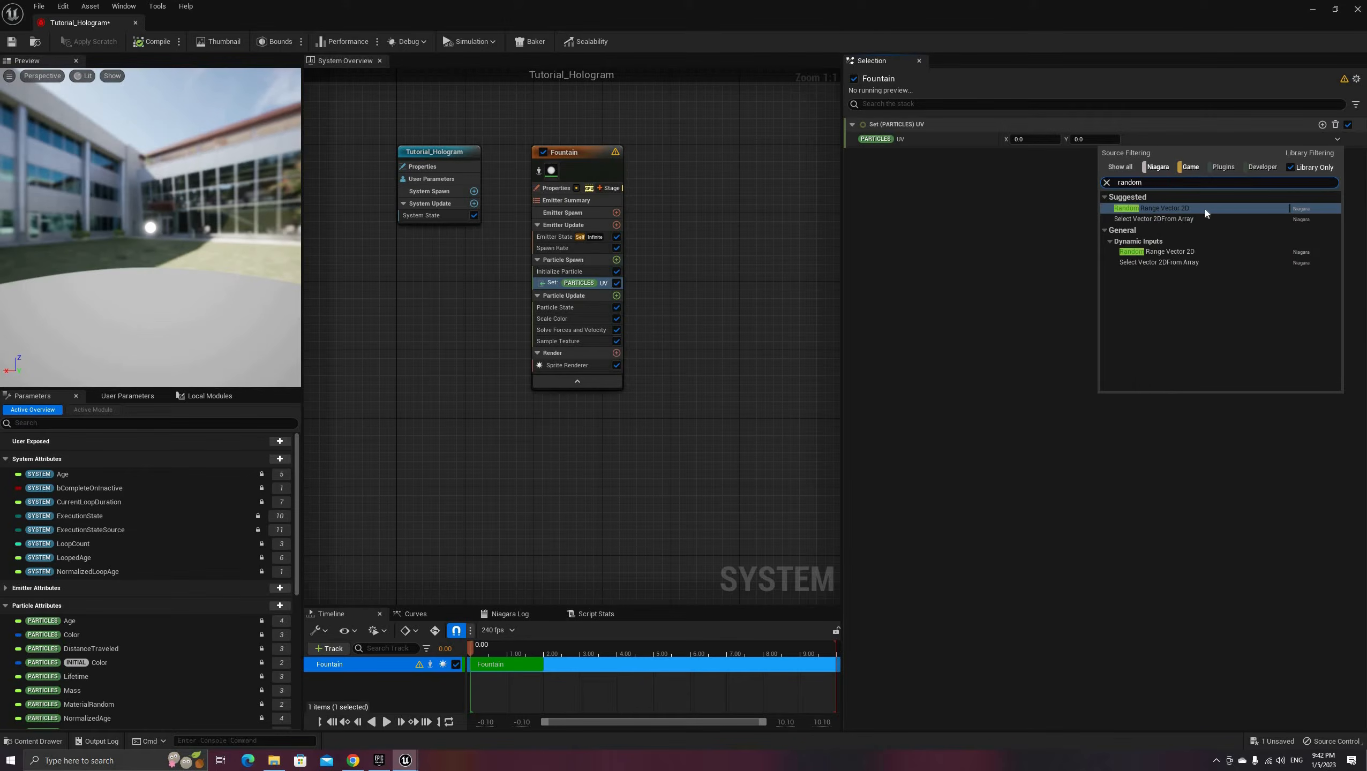
click(1181, 210)
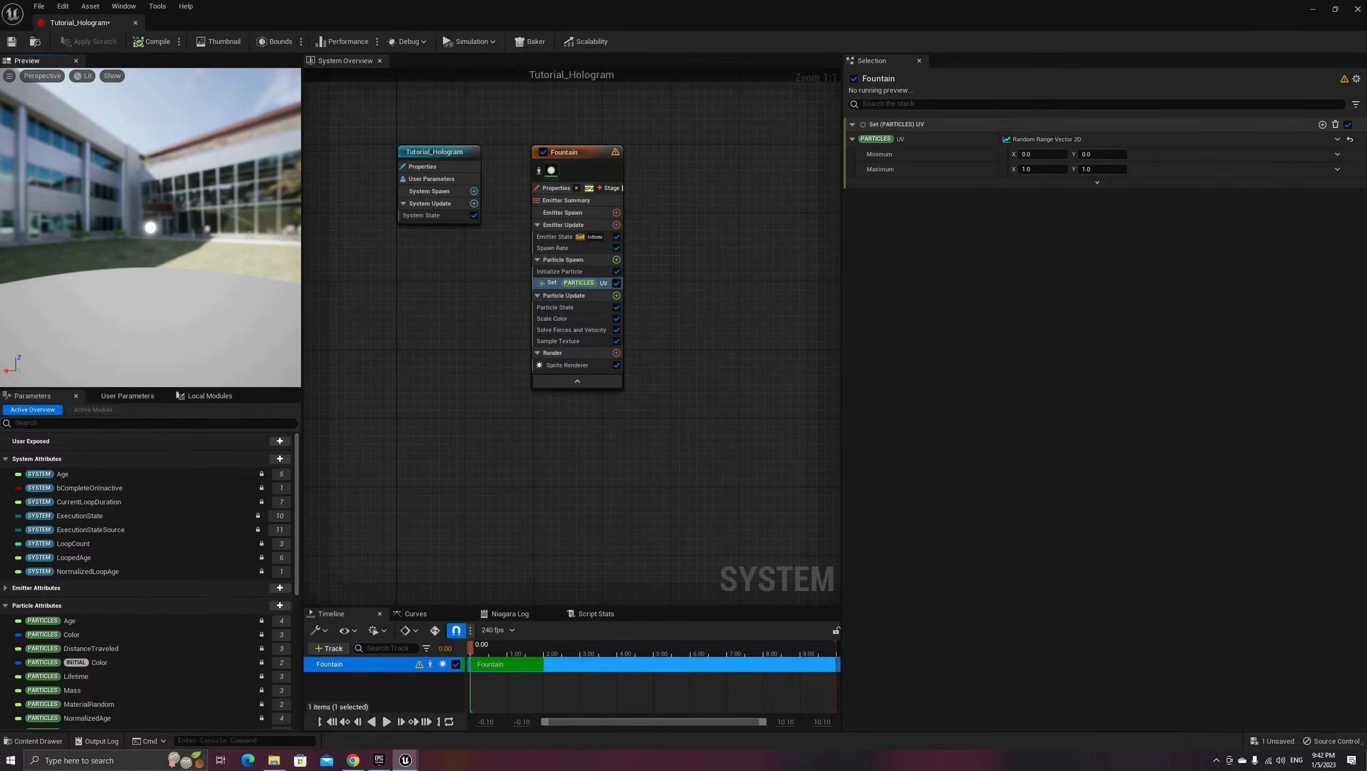
drag(178, 244, 181, 281)
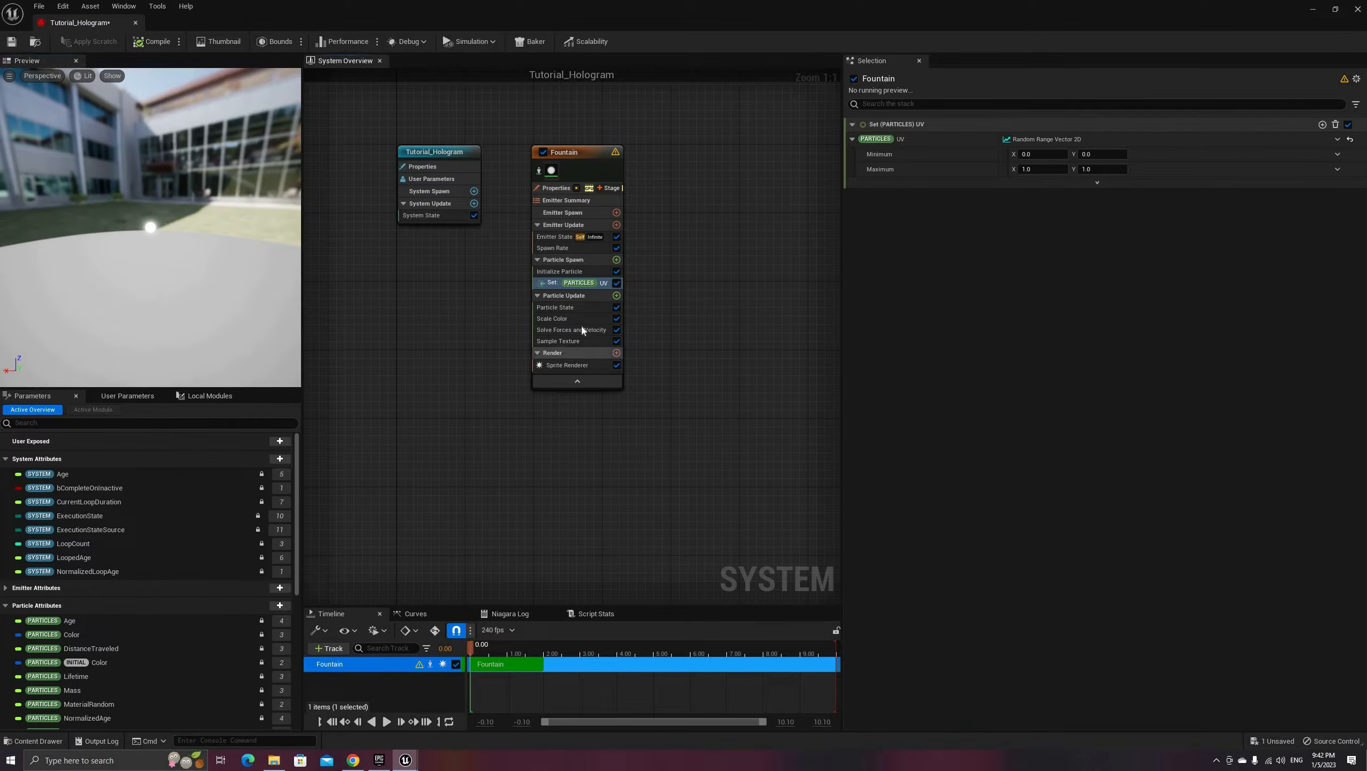
Step: Link the Sample Texture module's UV input to the Particles UV attribute, play the preview and enlarge the preview area
click(574, 340)
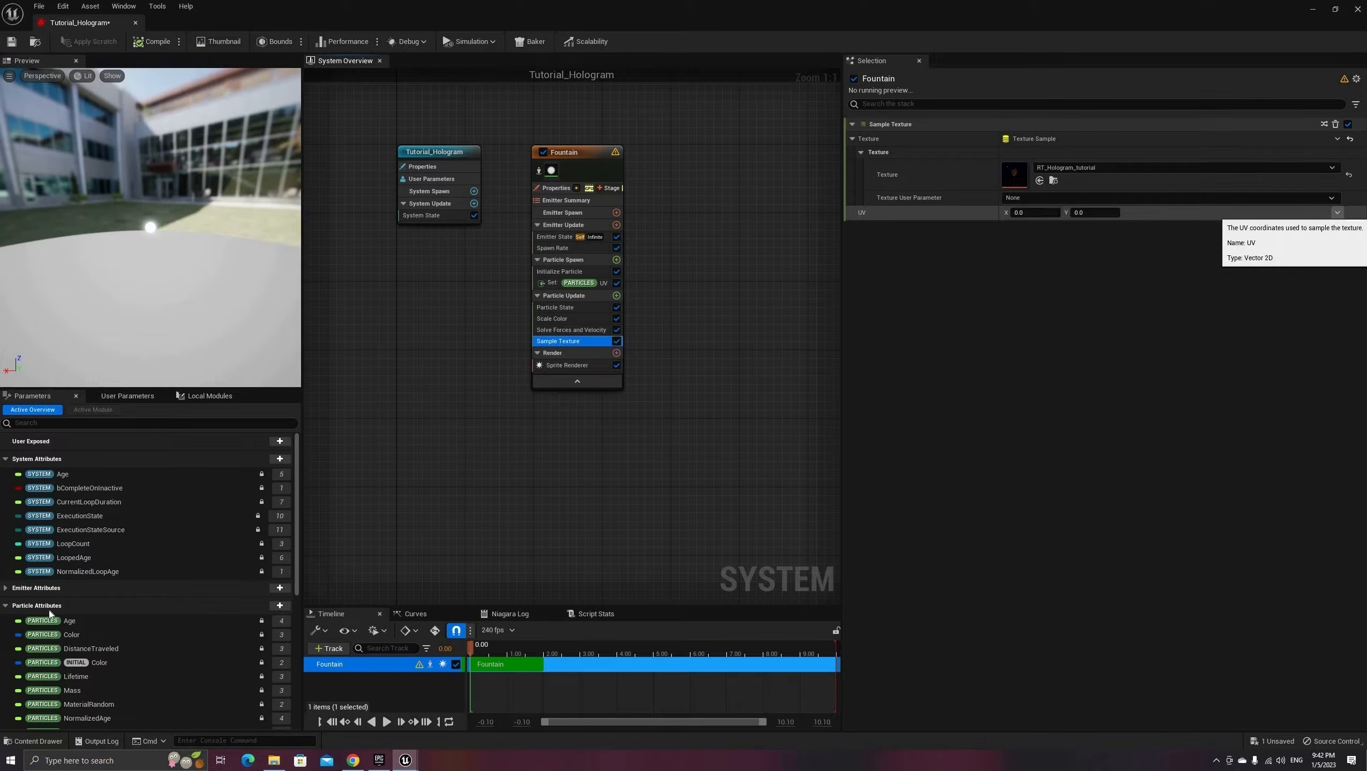
scroll(49, 637, down, 8)
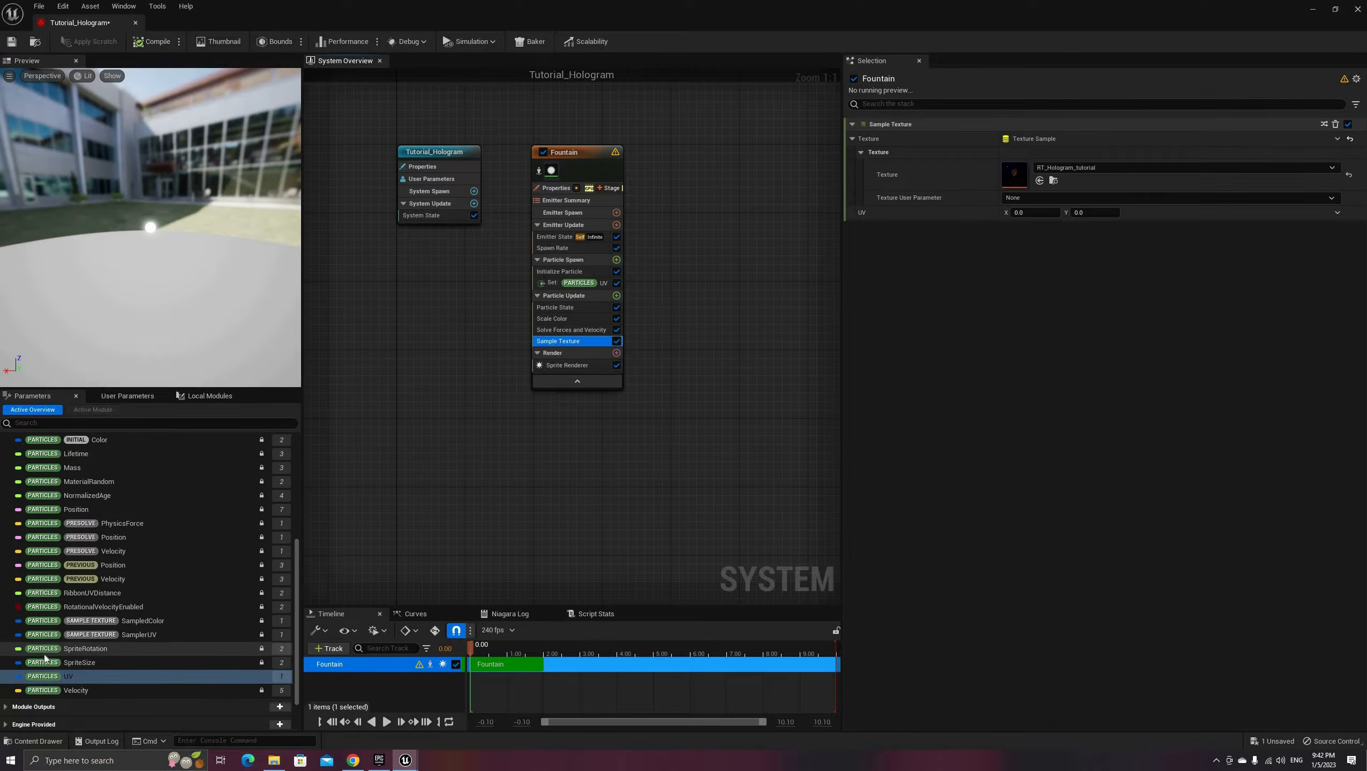
drag(45, 659, 1096, 248)
drag(132, 241, 189, 276)
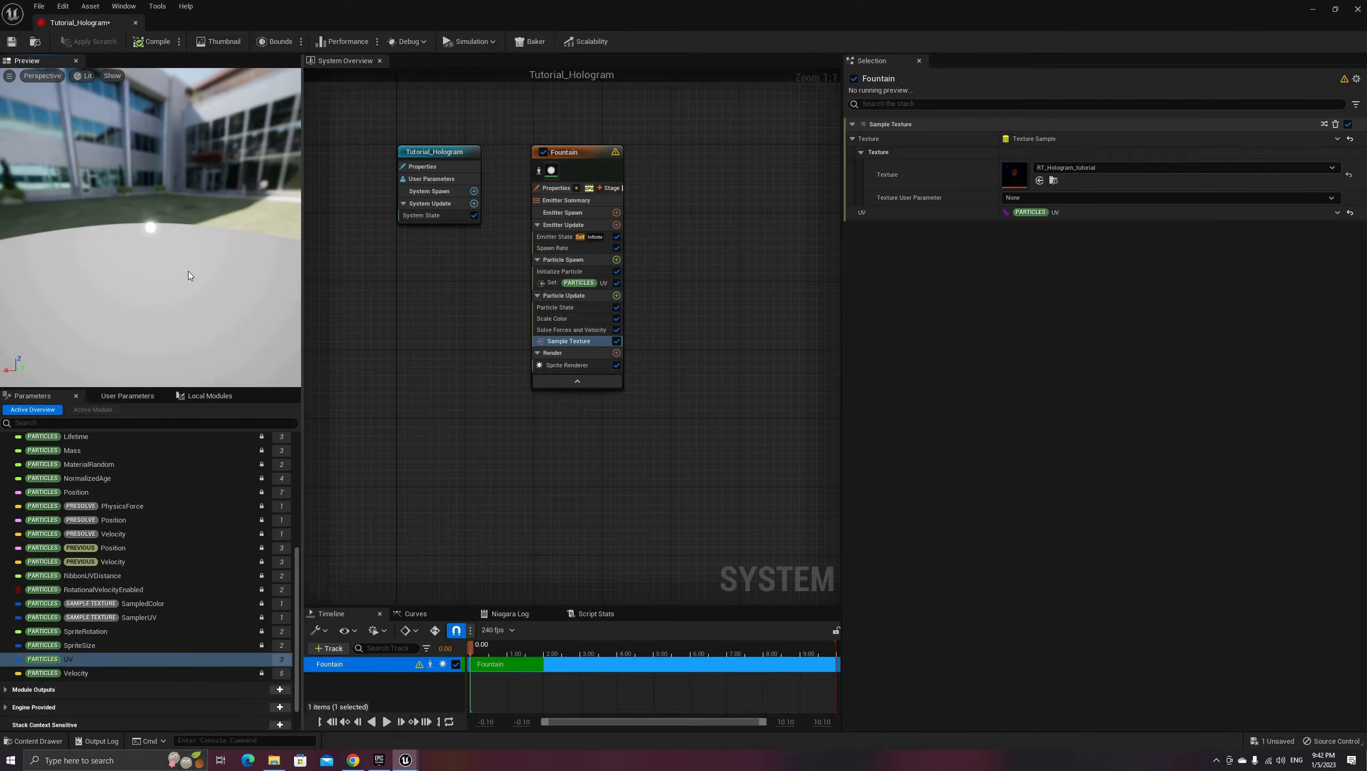
click(387, 722)
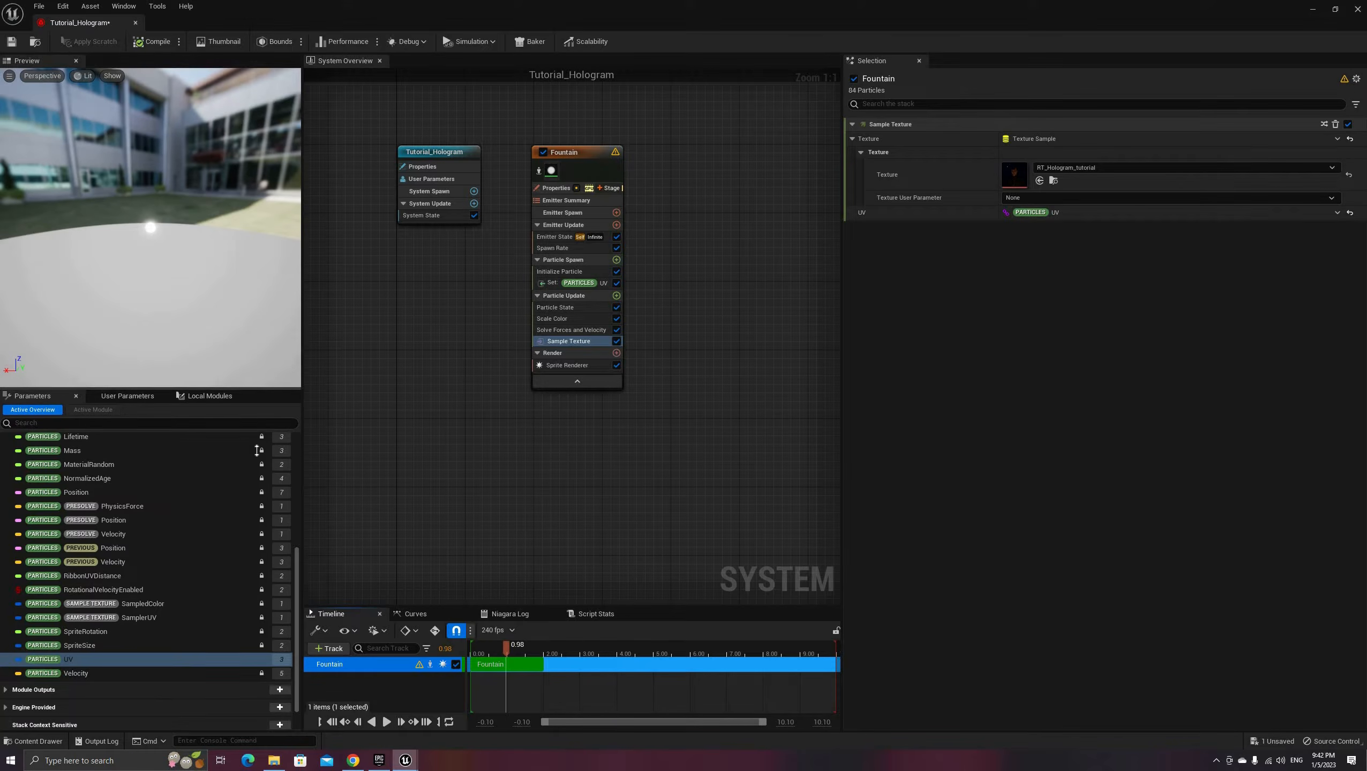
drag(257, 451, 258, 451)
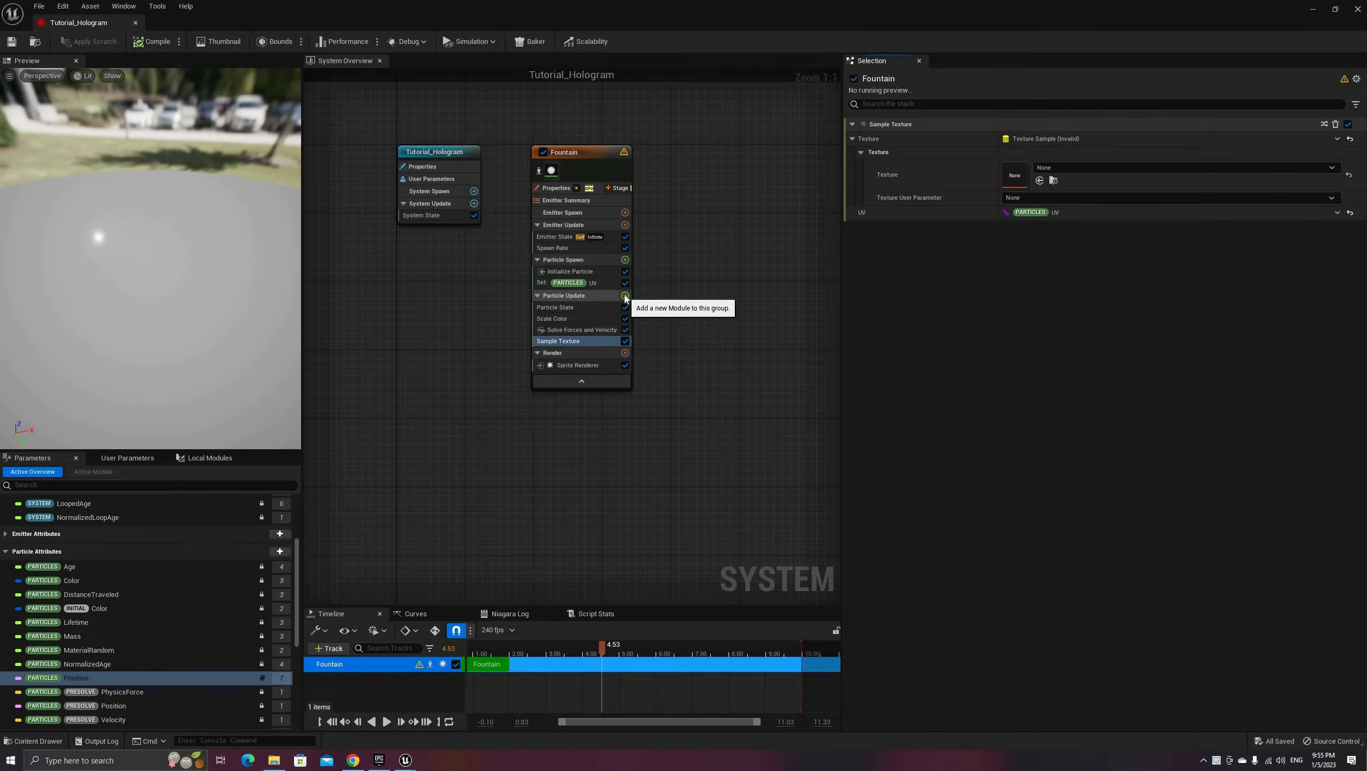
Step: Add a Set Parameters module to Particle Update that sets the existing Particles Position parameter
click(624, 296)
text(set)
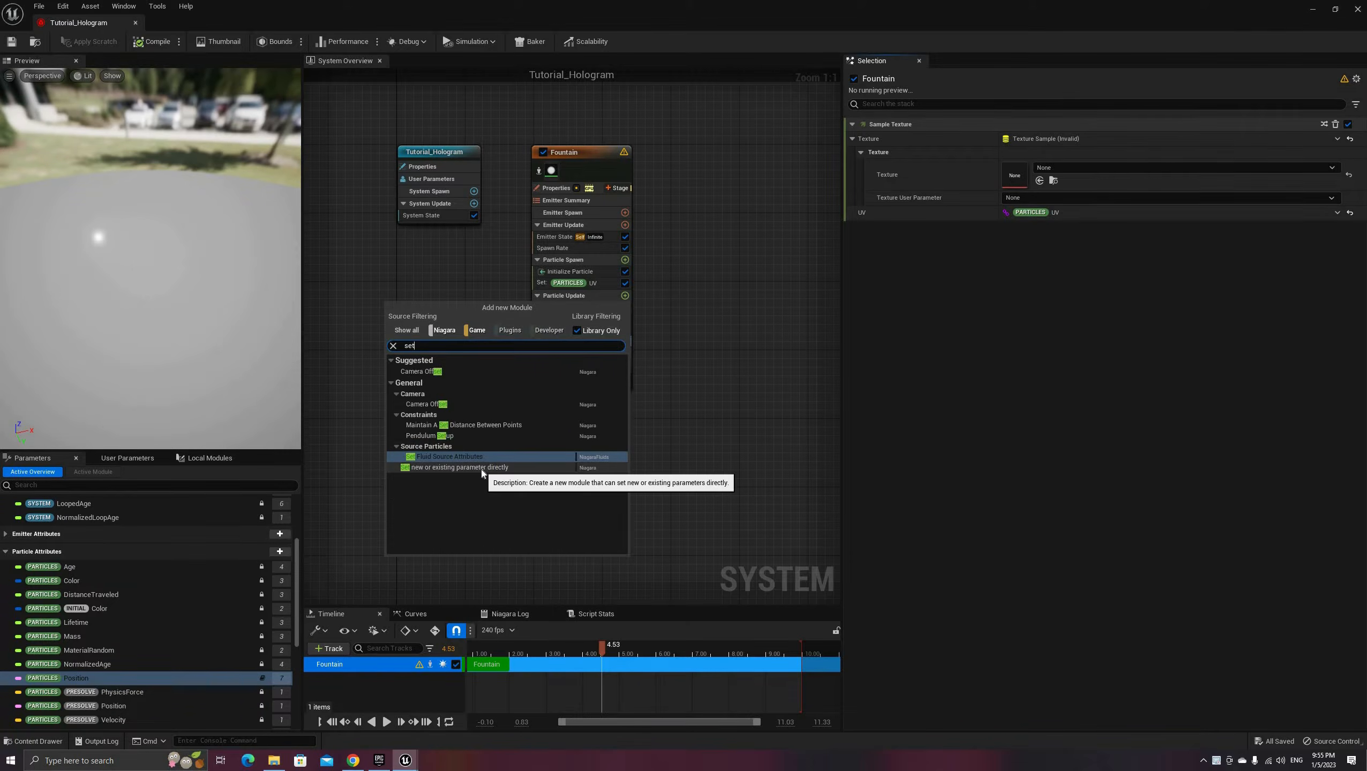
click(508, 467)
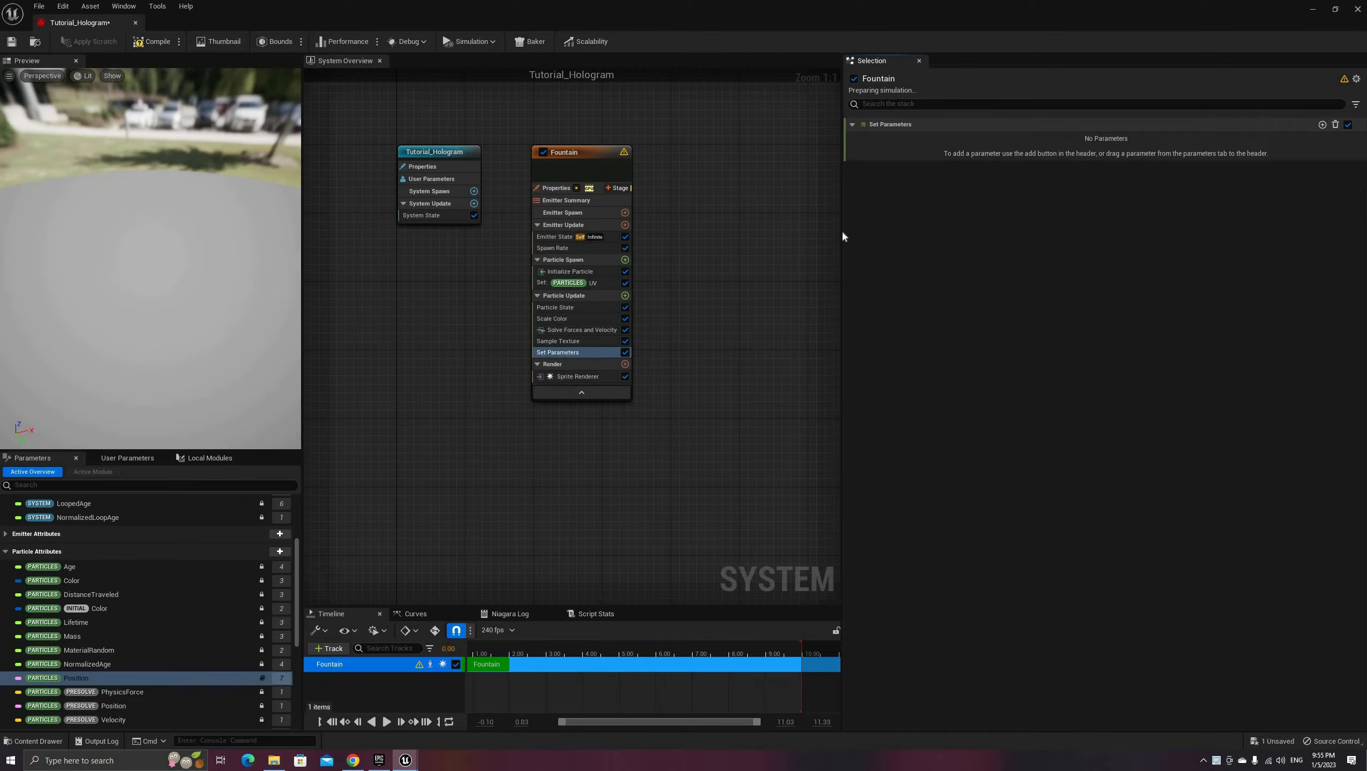
click(1322, 126)
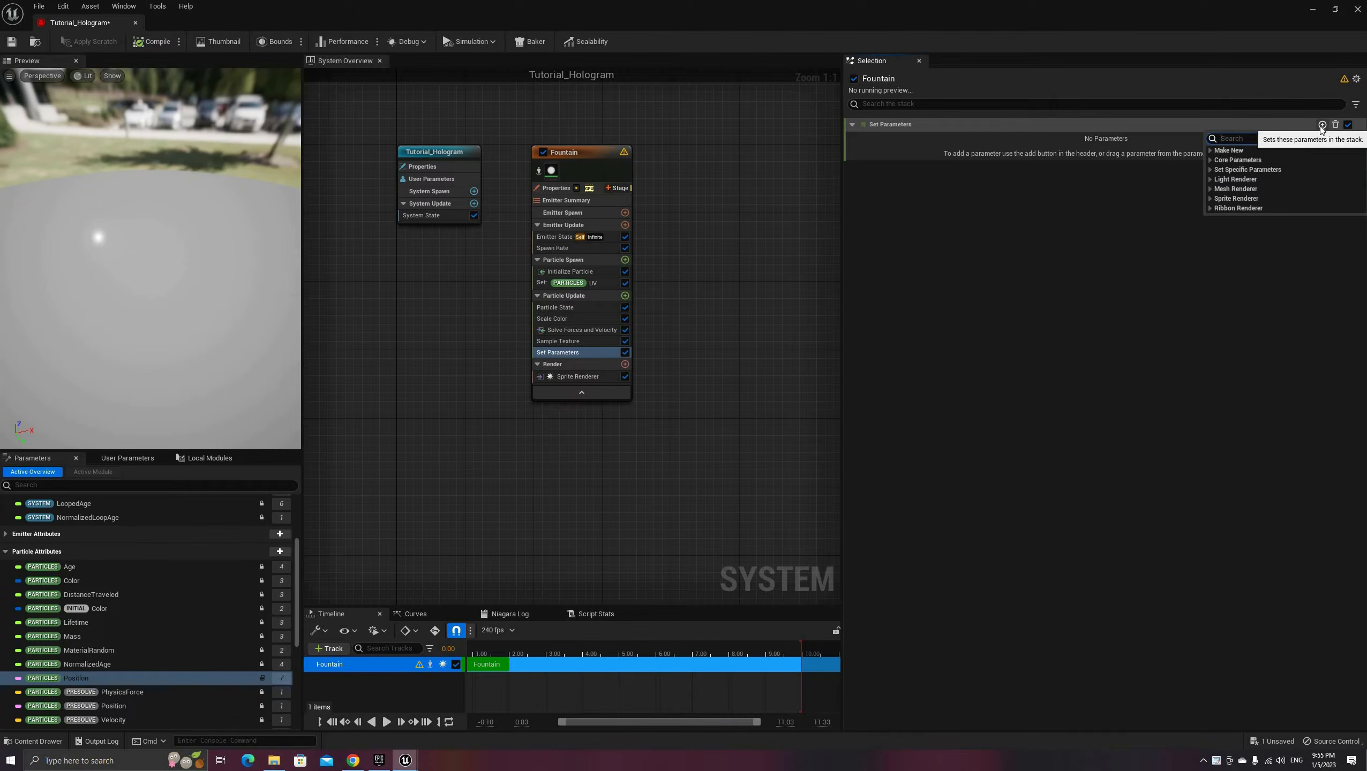
text(posi)
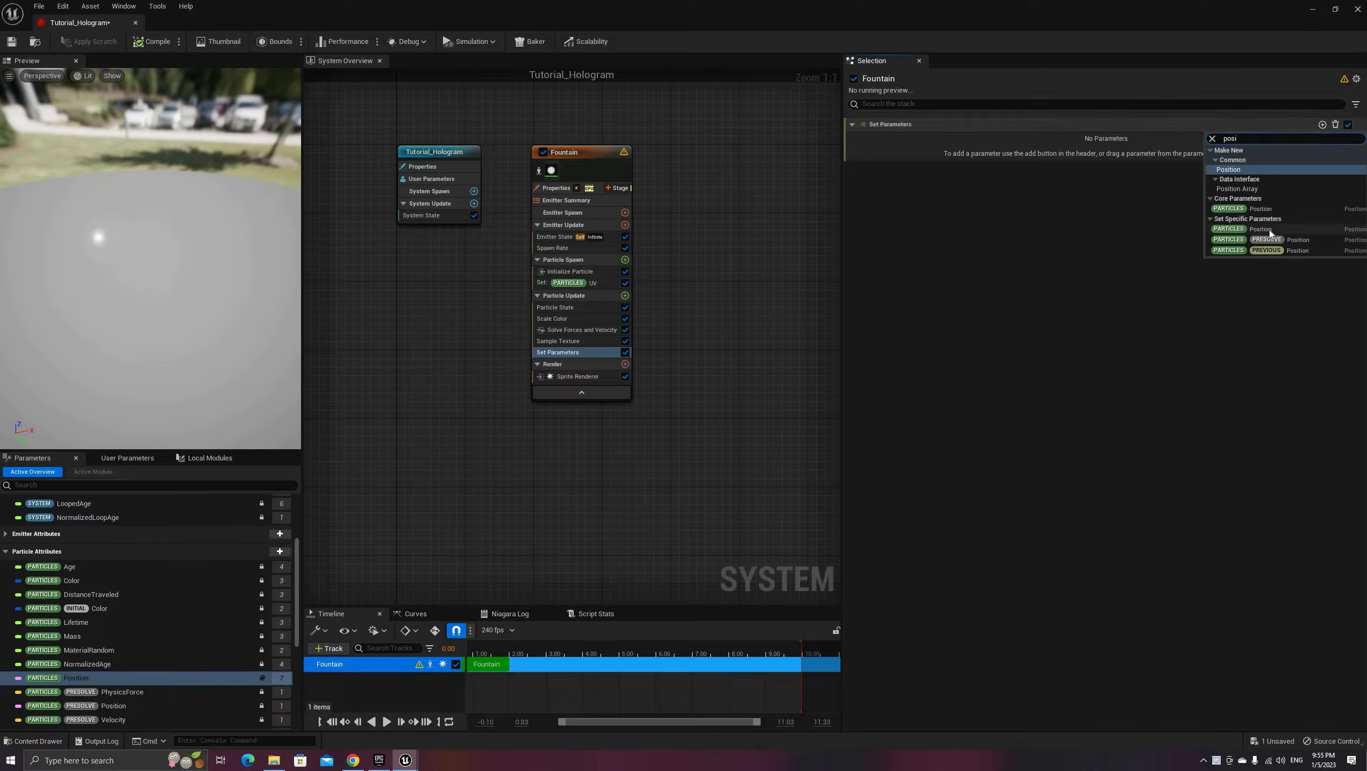
click(1264, 229)
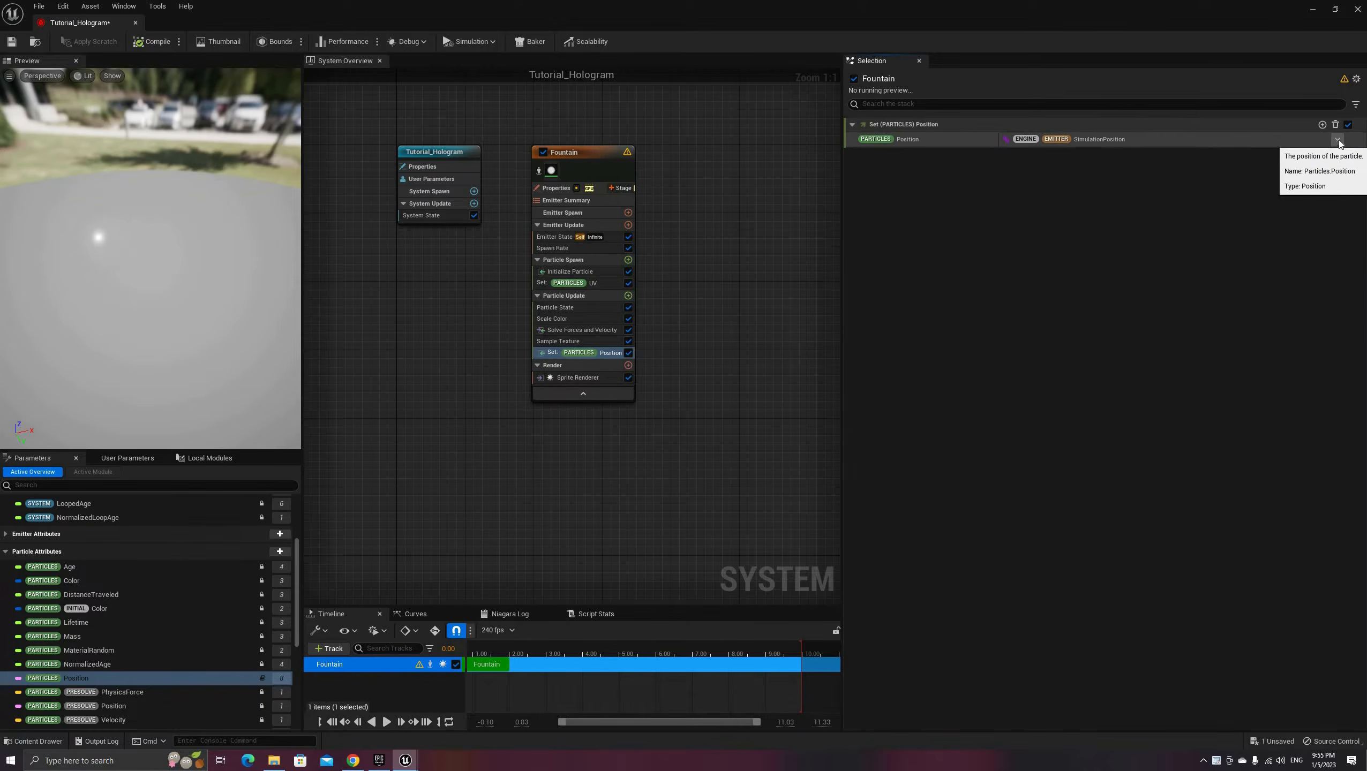
Step: Define Particles Position with a custom expression, float3(Particles.UV*500, 0.0)
click(1339, 140)
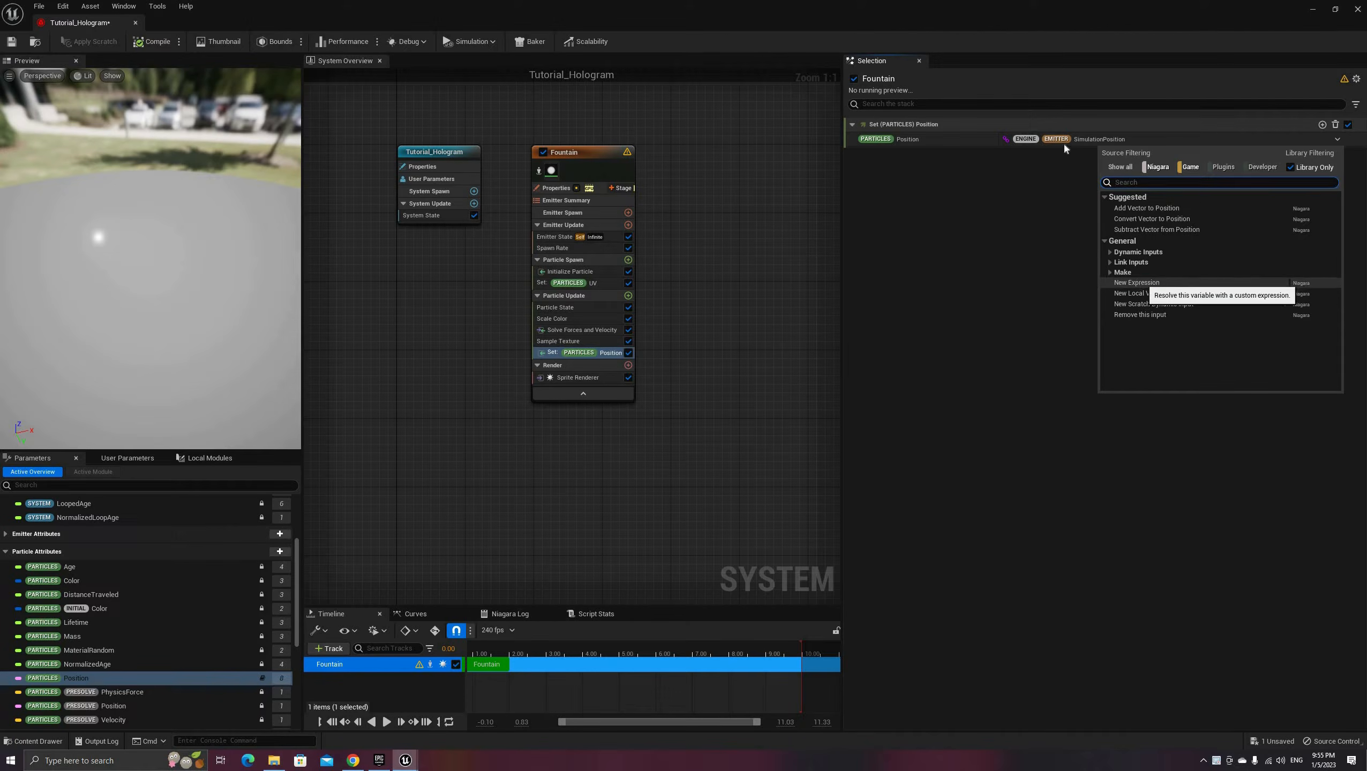
click(1136, 282)
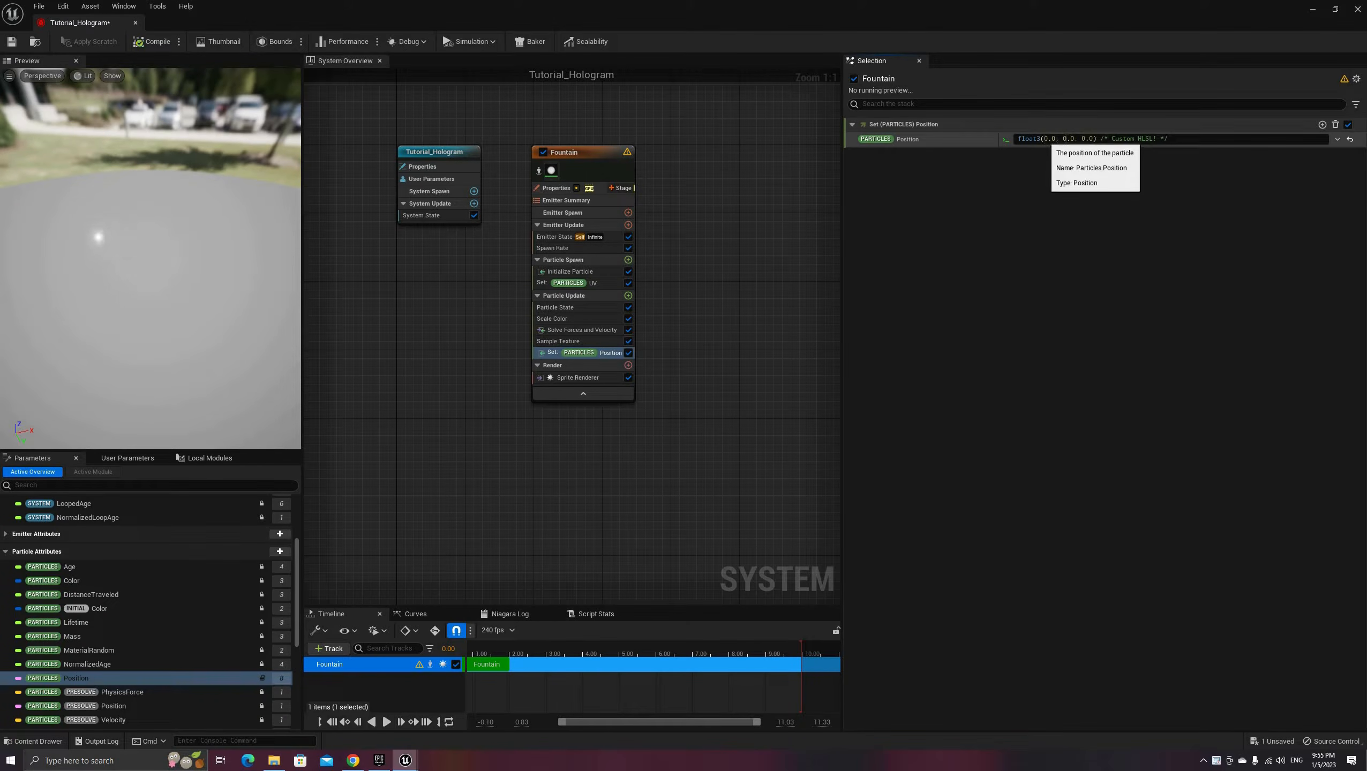
drag(1044, 138, 1076, 139)
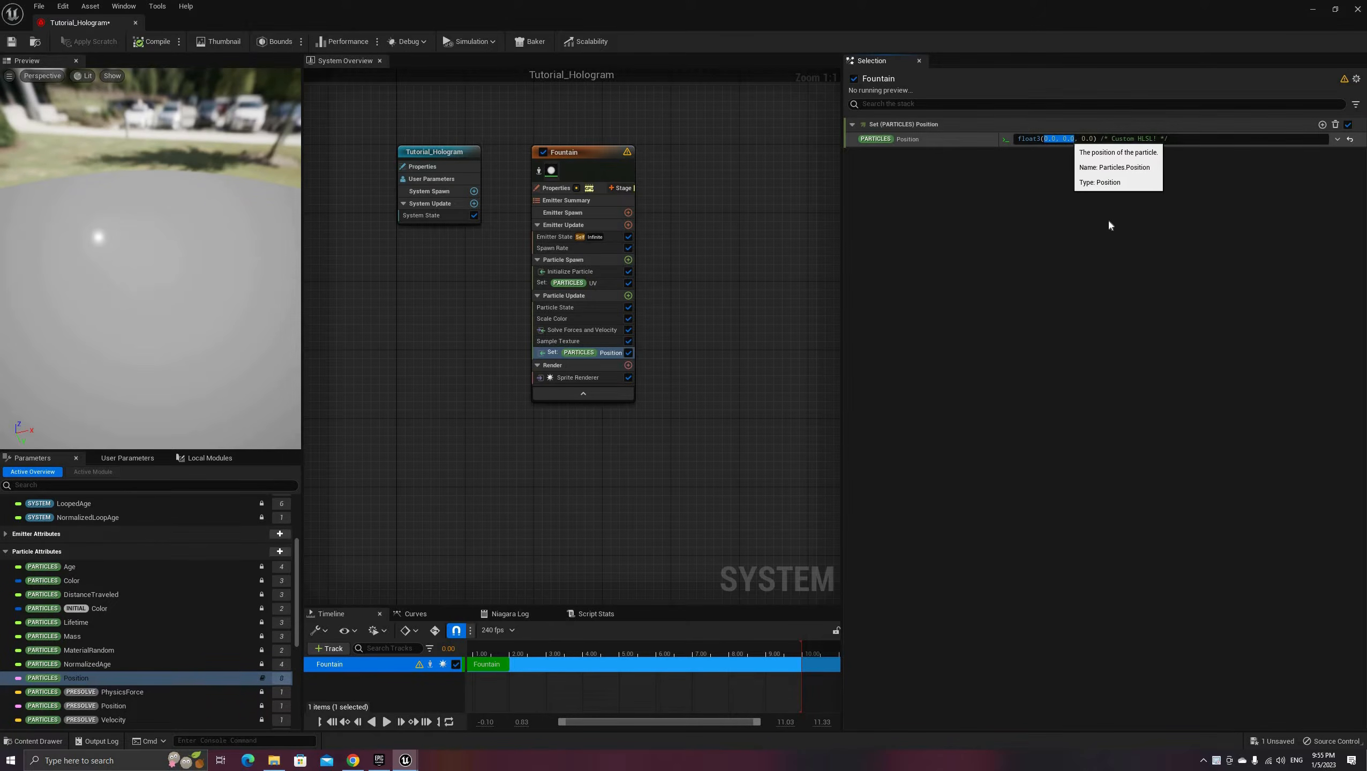
text(Particles)
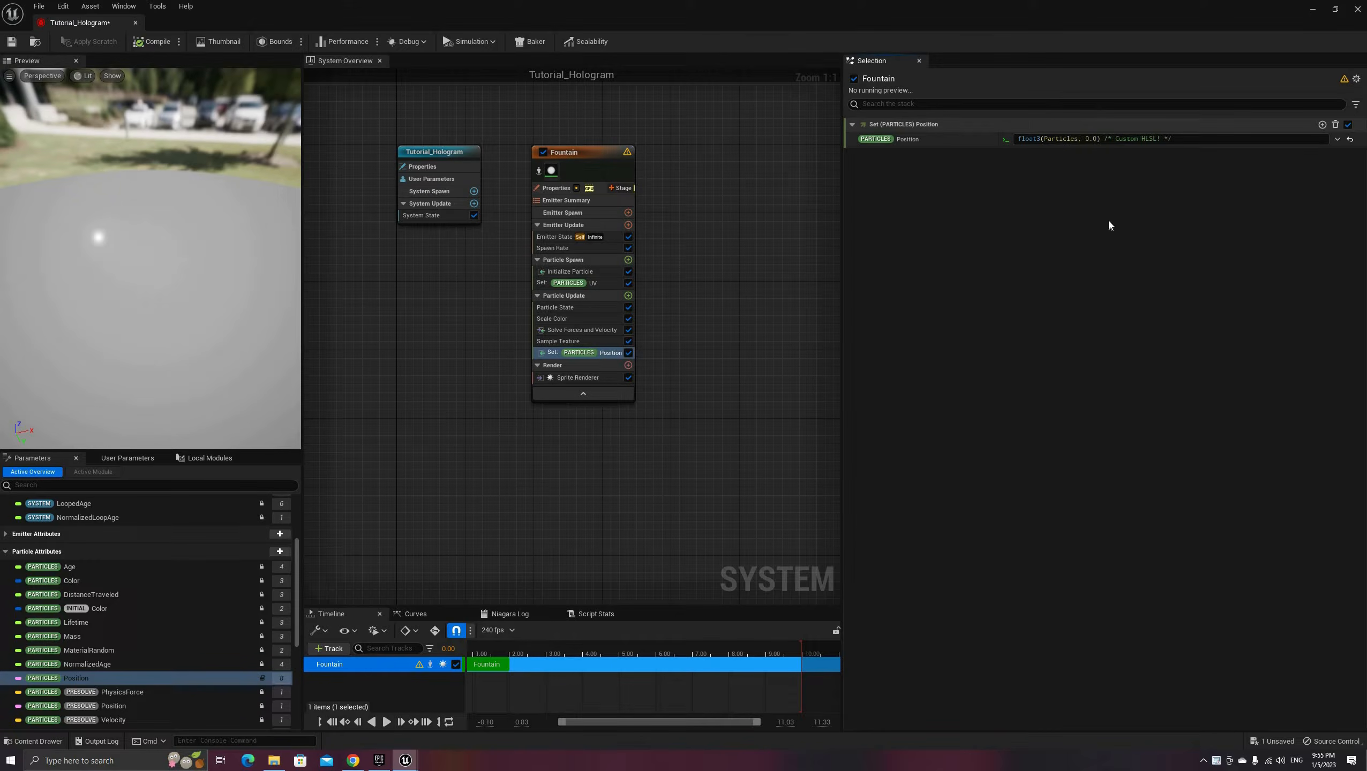
text(.UV*500)
click(951, 207)
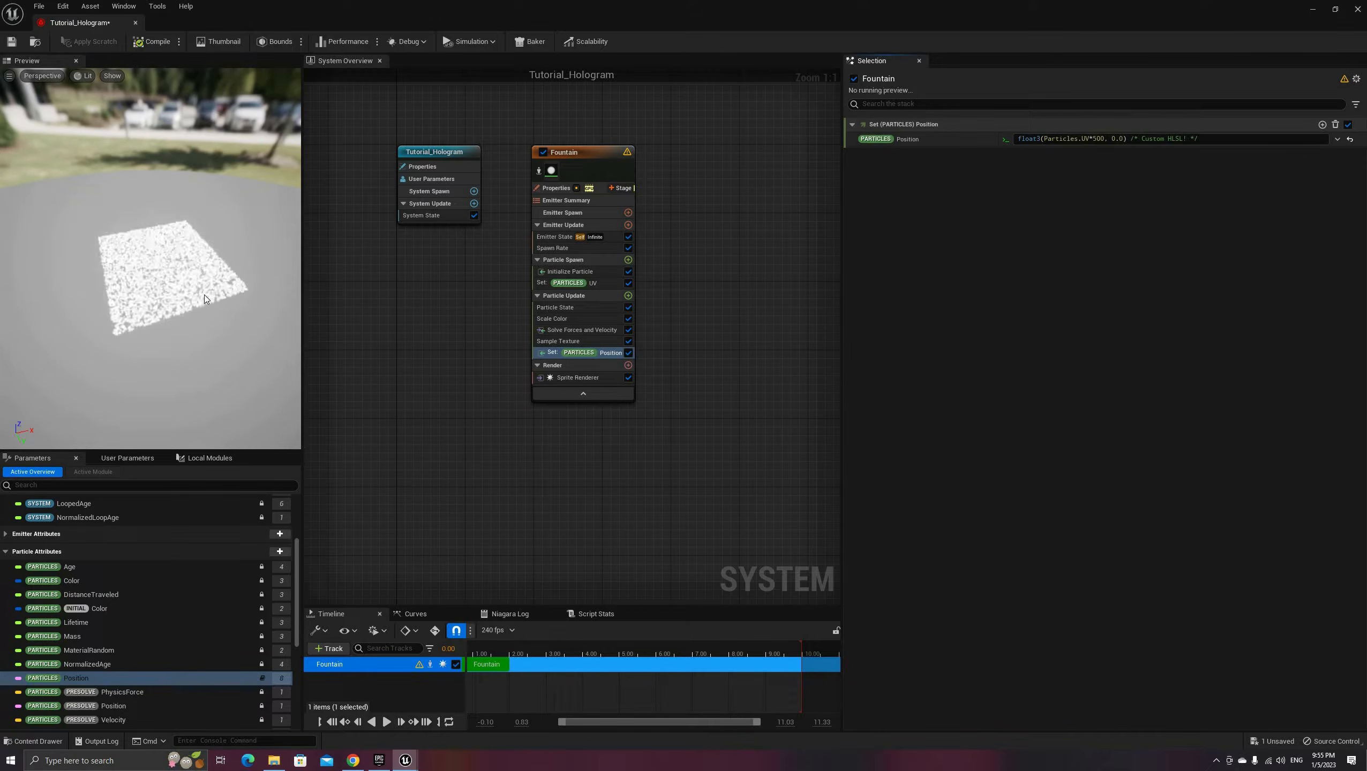
Step: Play the simulation and examine the particle layout in the preview from a closer, higher angle
drag(193, 303, 165, 320)
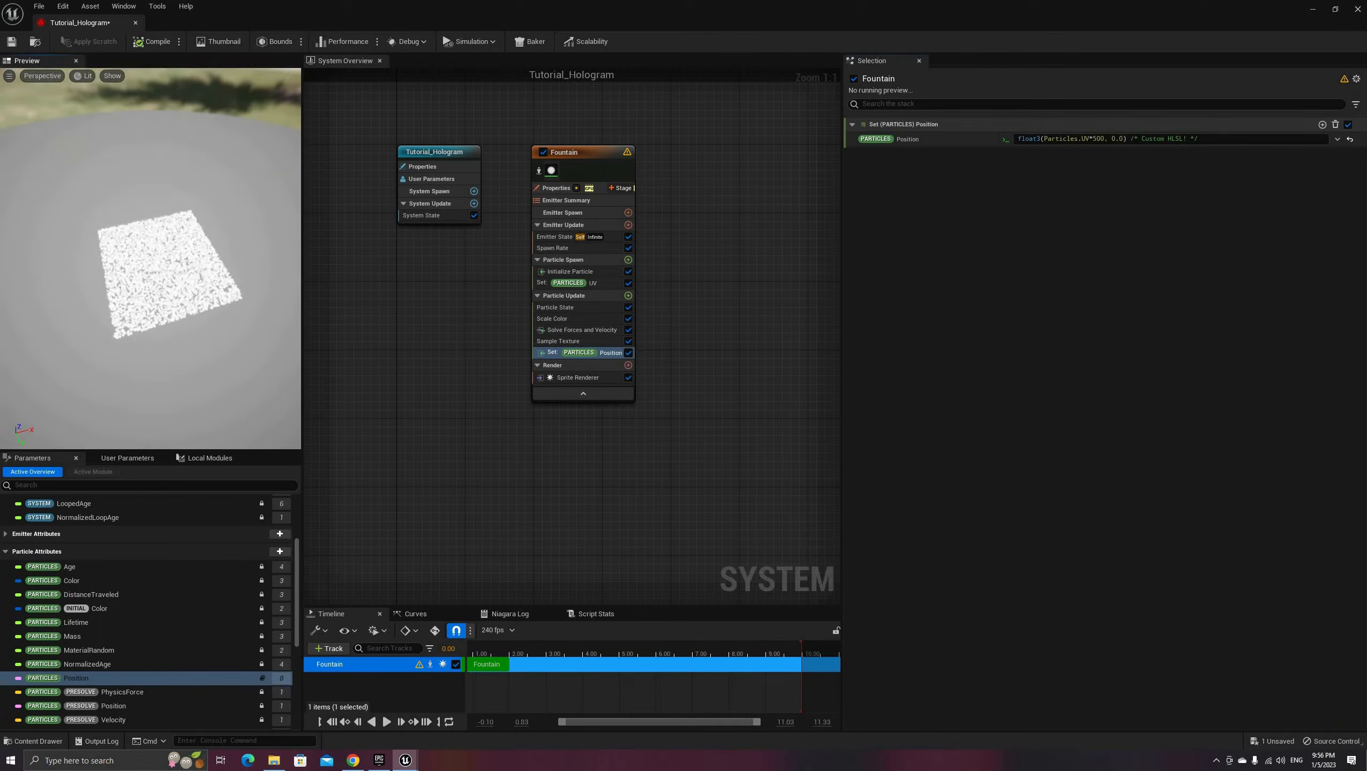
scroll(166, 320, up, 4)
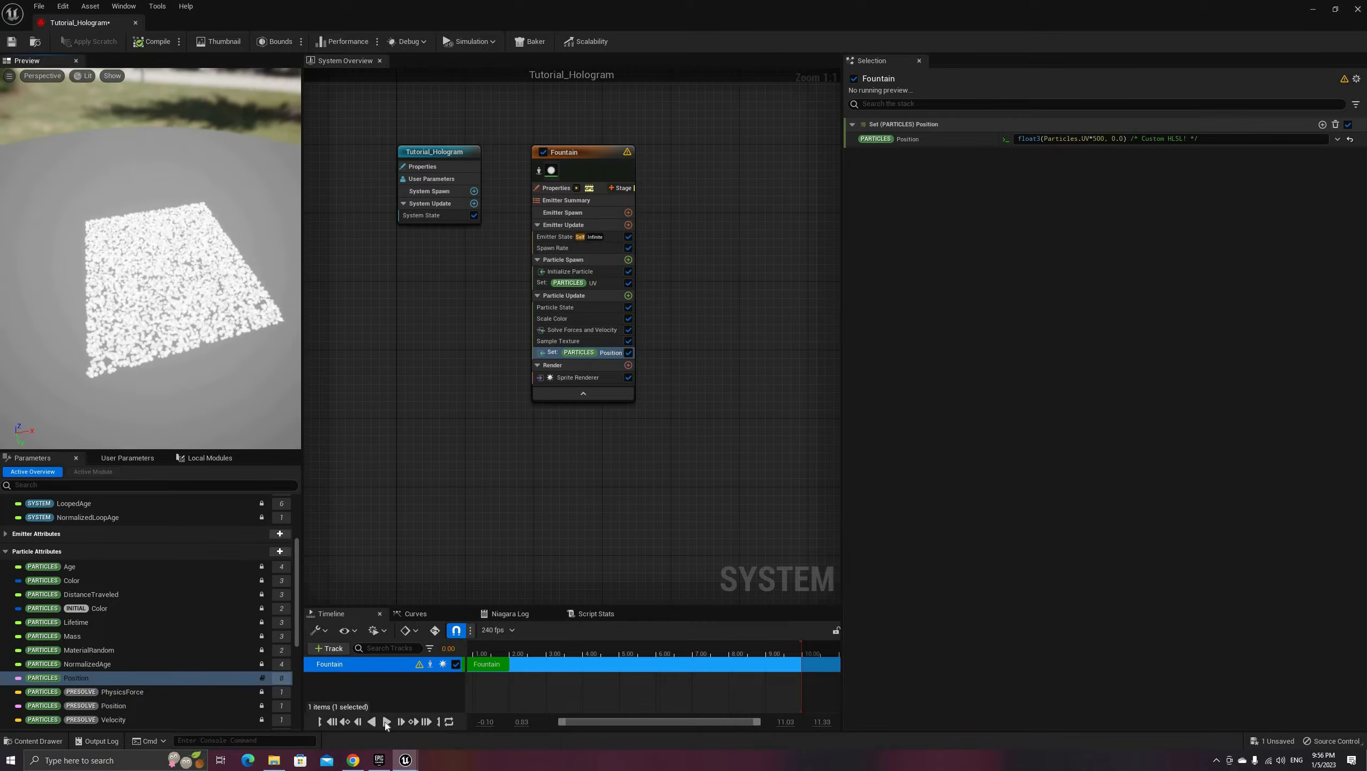
click(387, 722)
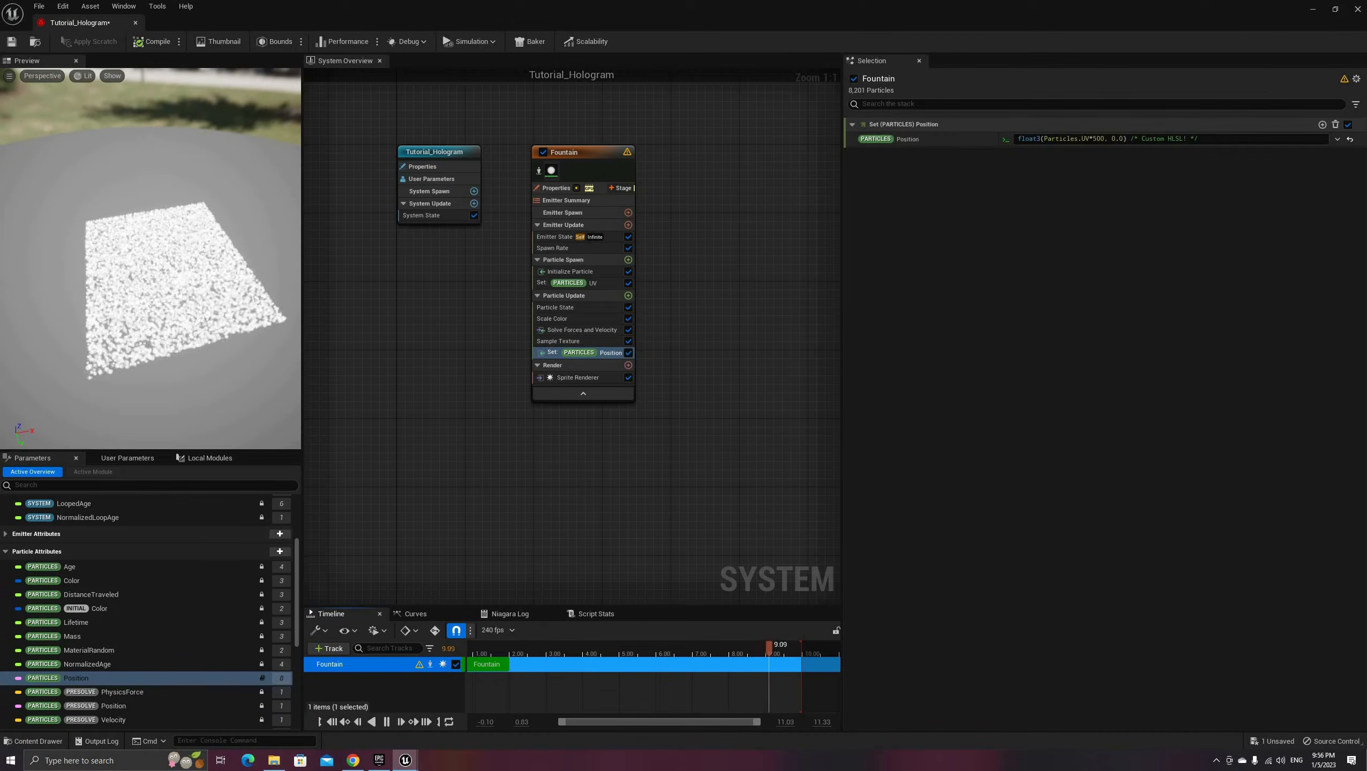
drag(204, 292, 188, 288)
scroll(193, 295, up, 2)
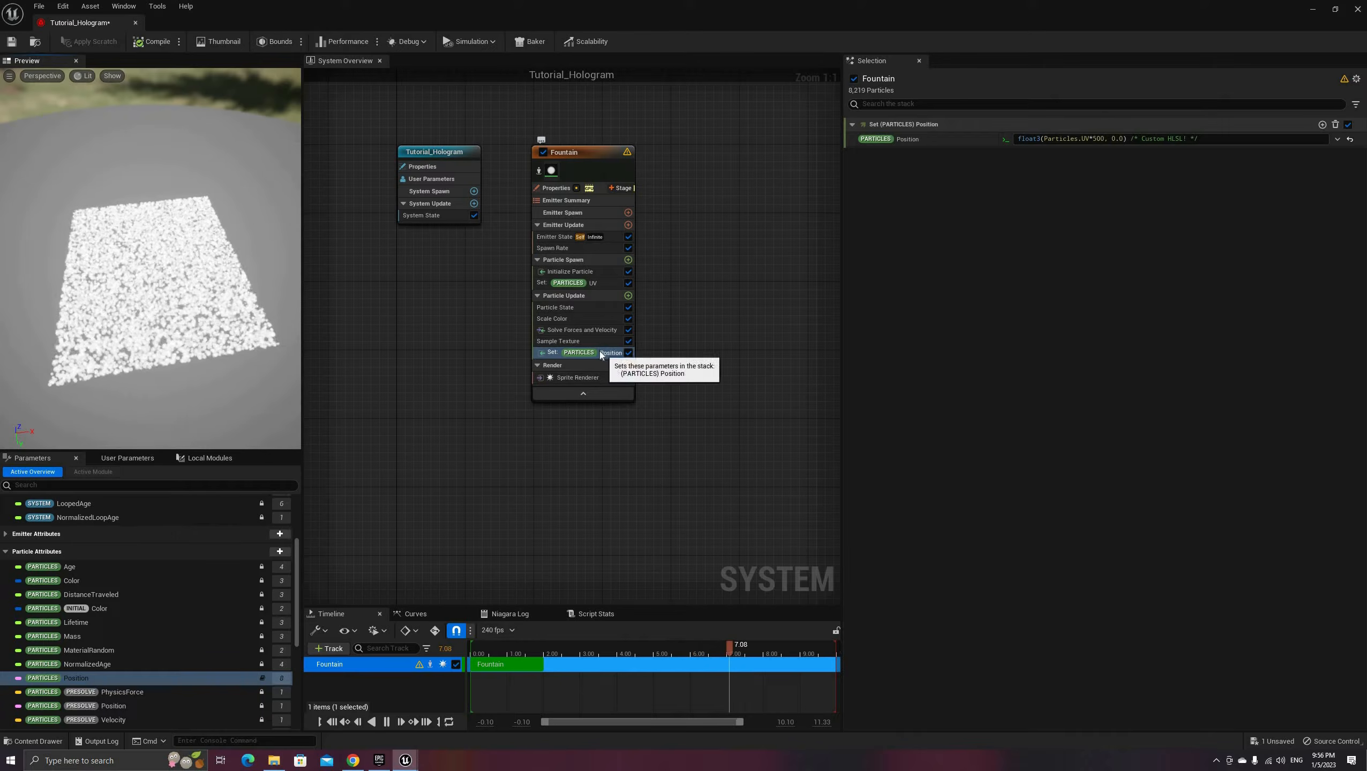
Step: Reorder Particle Update so Sample Texture comes before Scale Color and Set Particles Position comes before Solve Forces and Velocity
drag(598, 352, 595, 324)
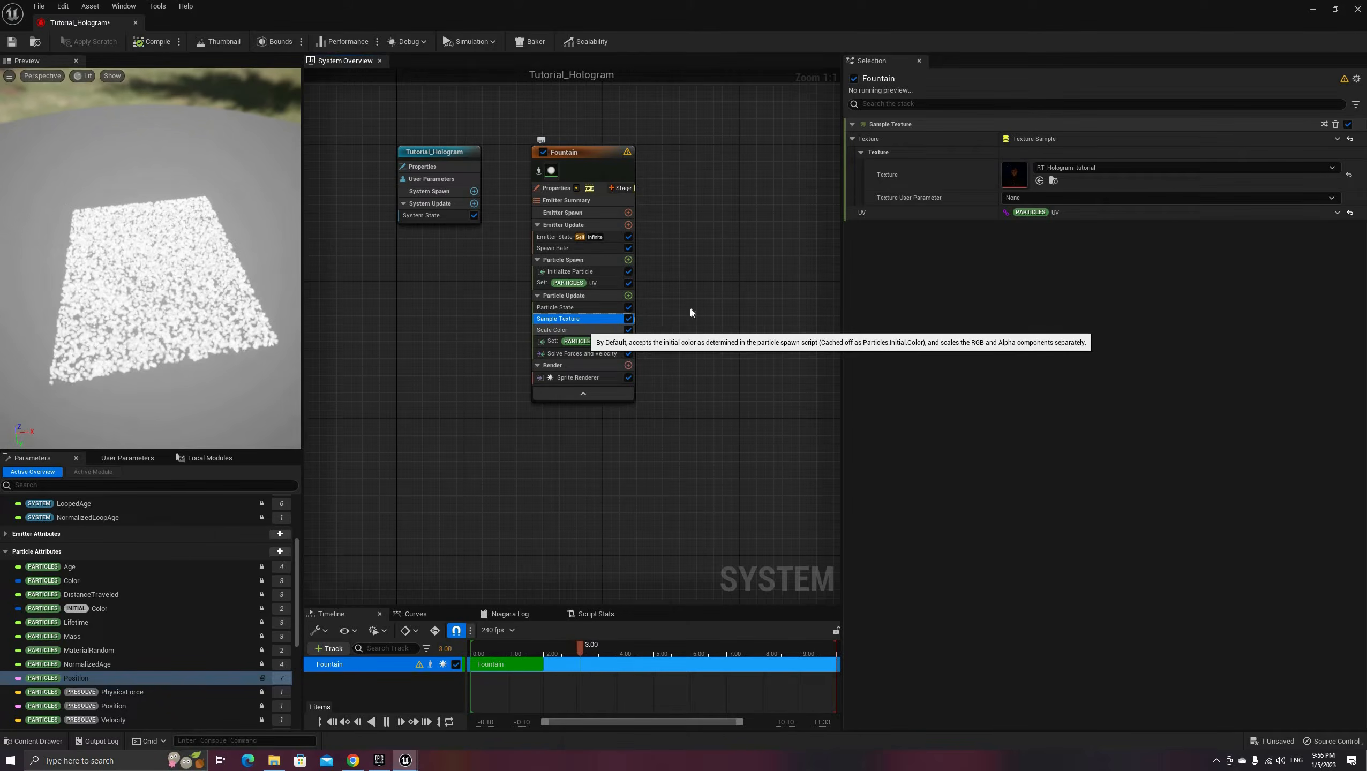
Step: Link Scale Color's Color Value To Scale to the Sample Texture SampledColor output and save the Niagara system
click(600, 329)
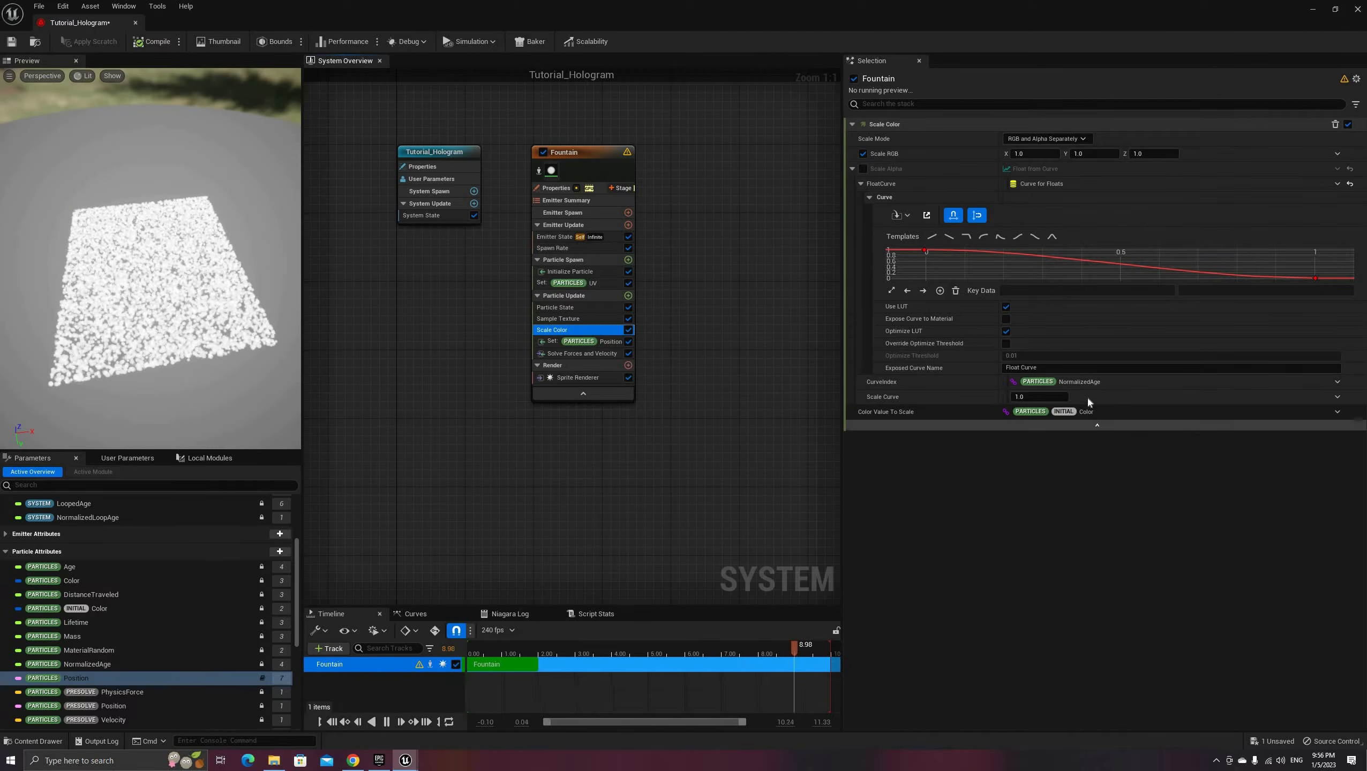
click(1088, 426)
click(1086, 336)
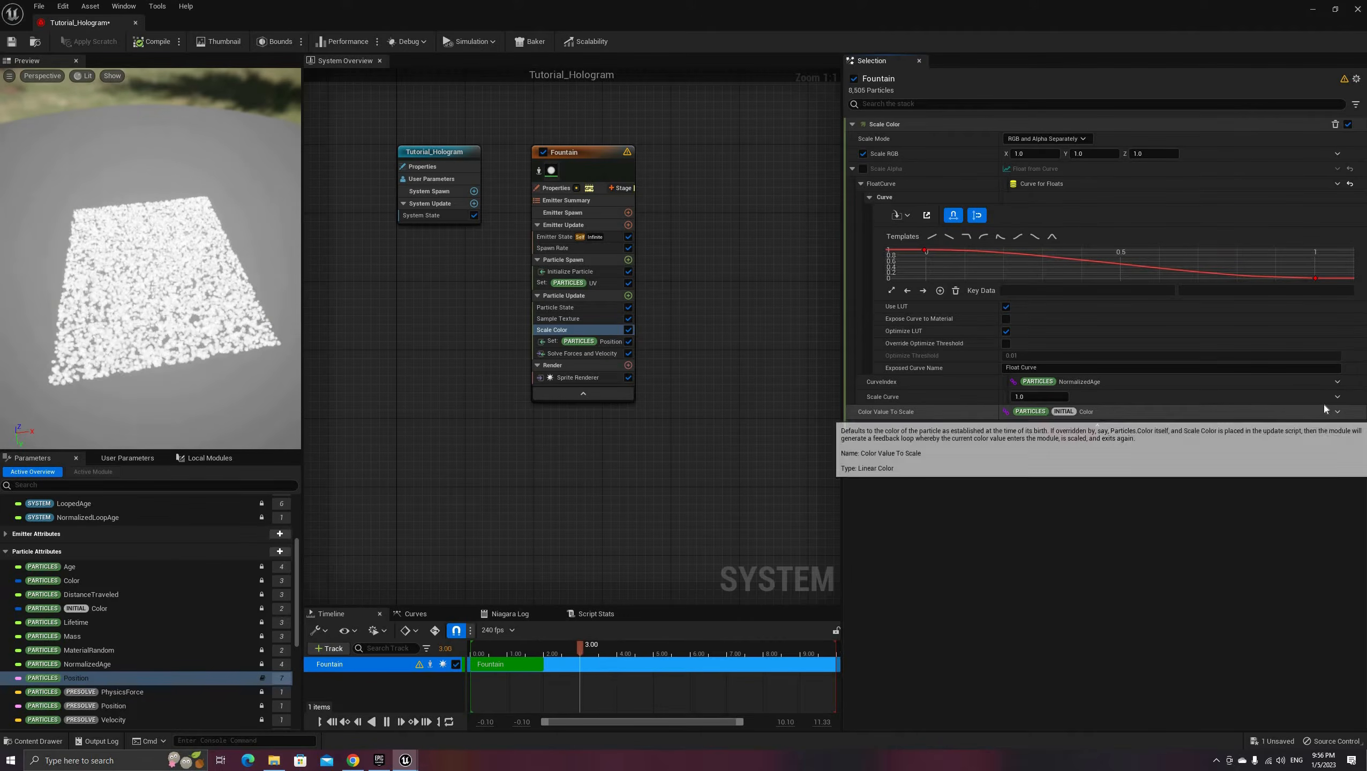
click(1339, 412)
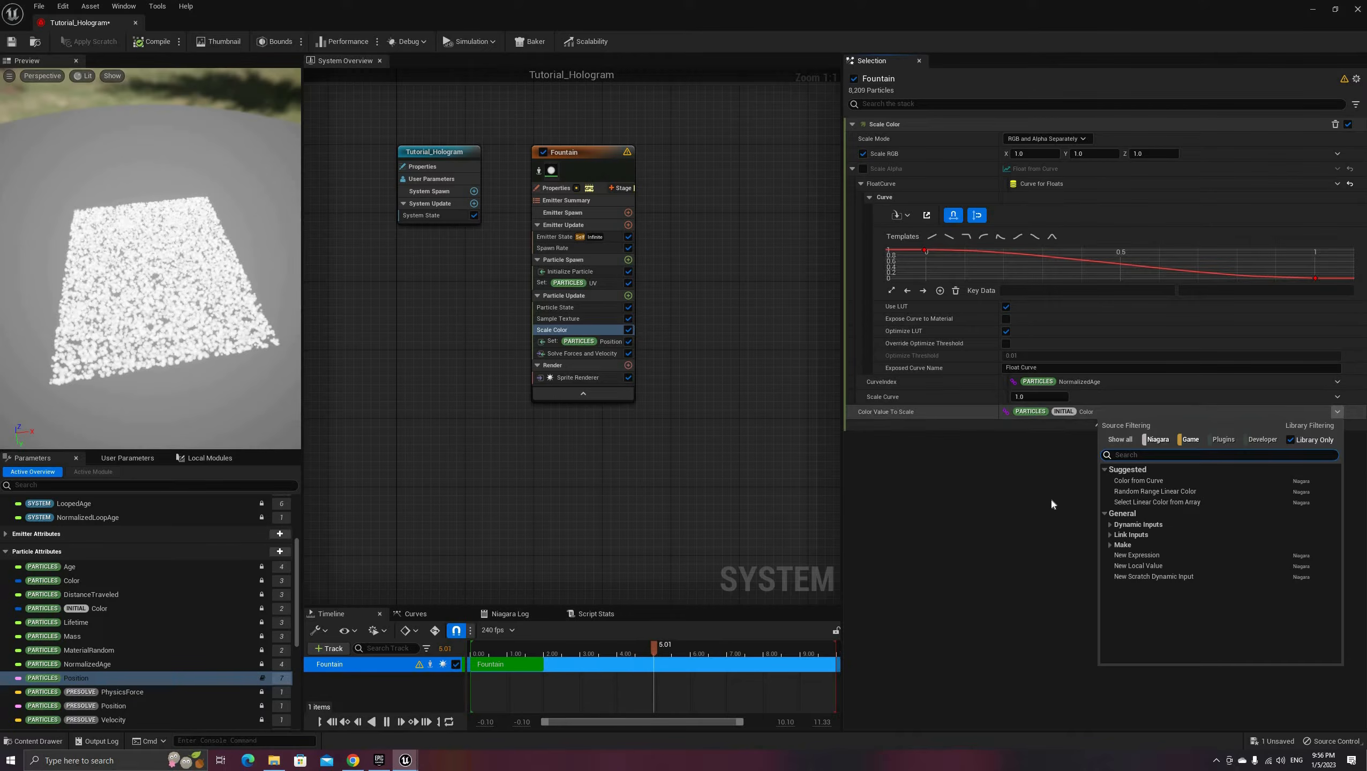
text(sam)
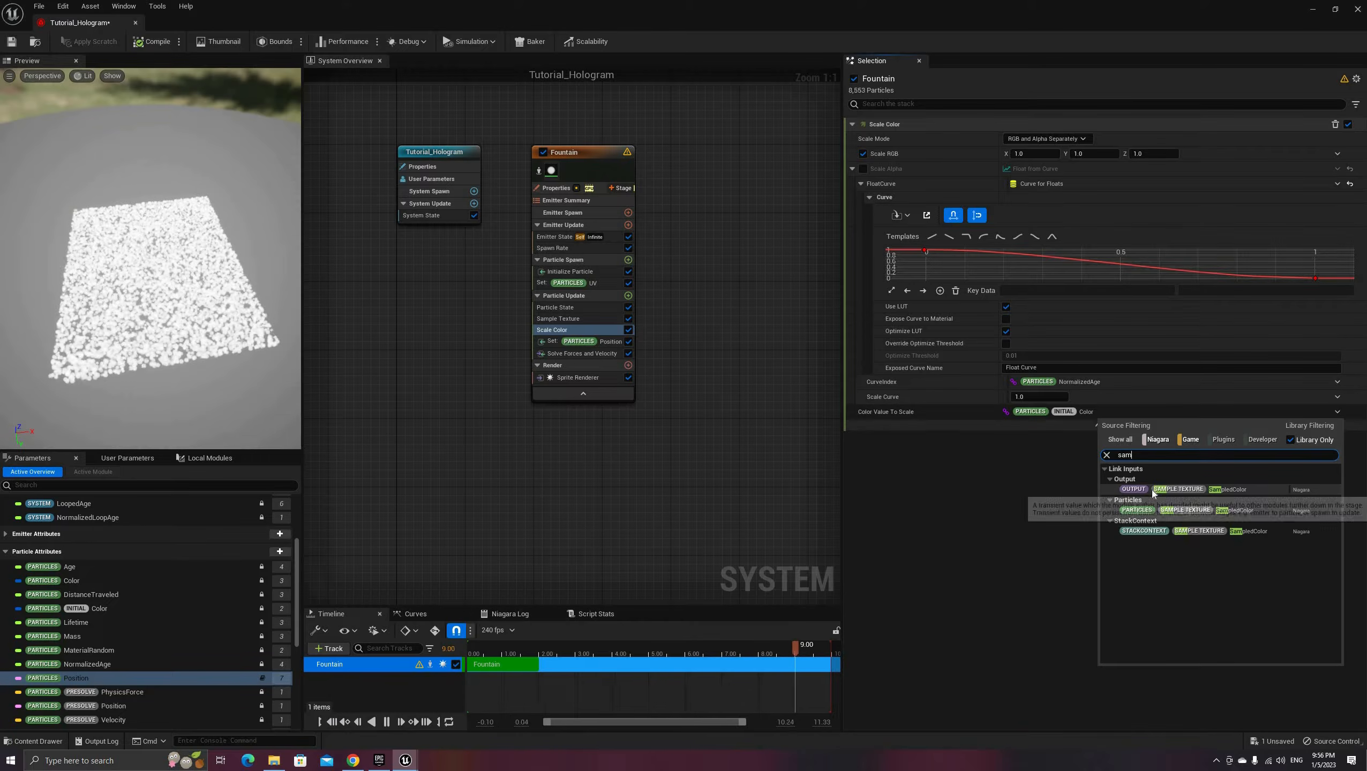
click(1152, 490)
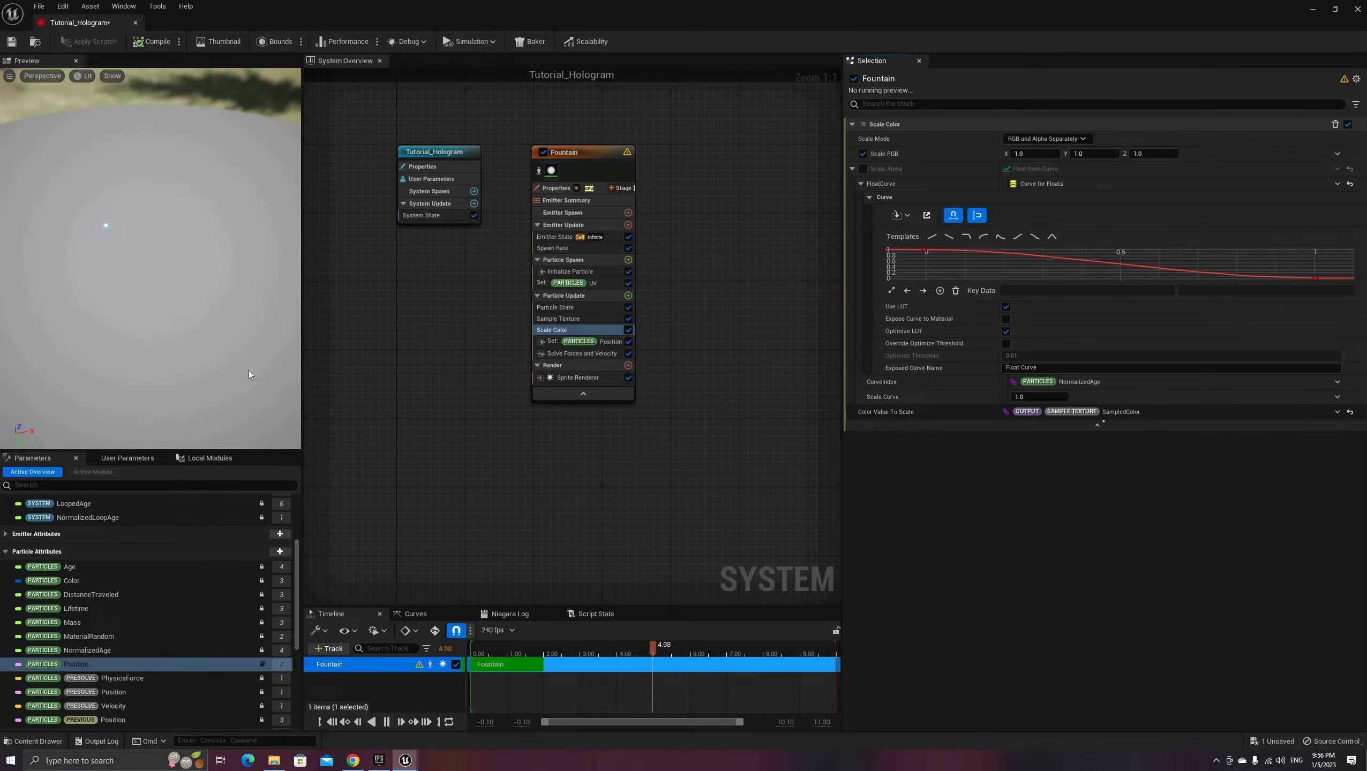
click(12, 46)
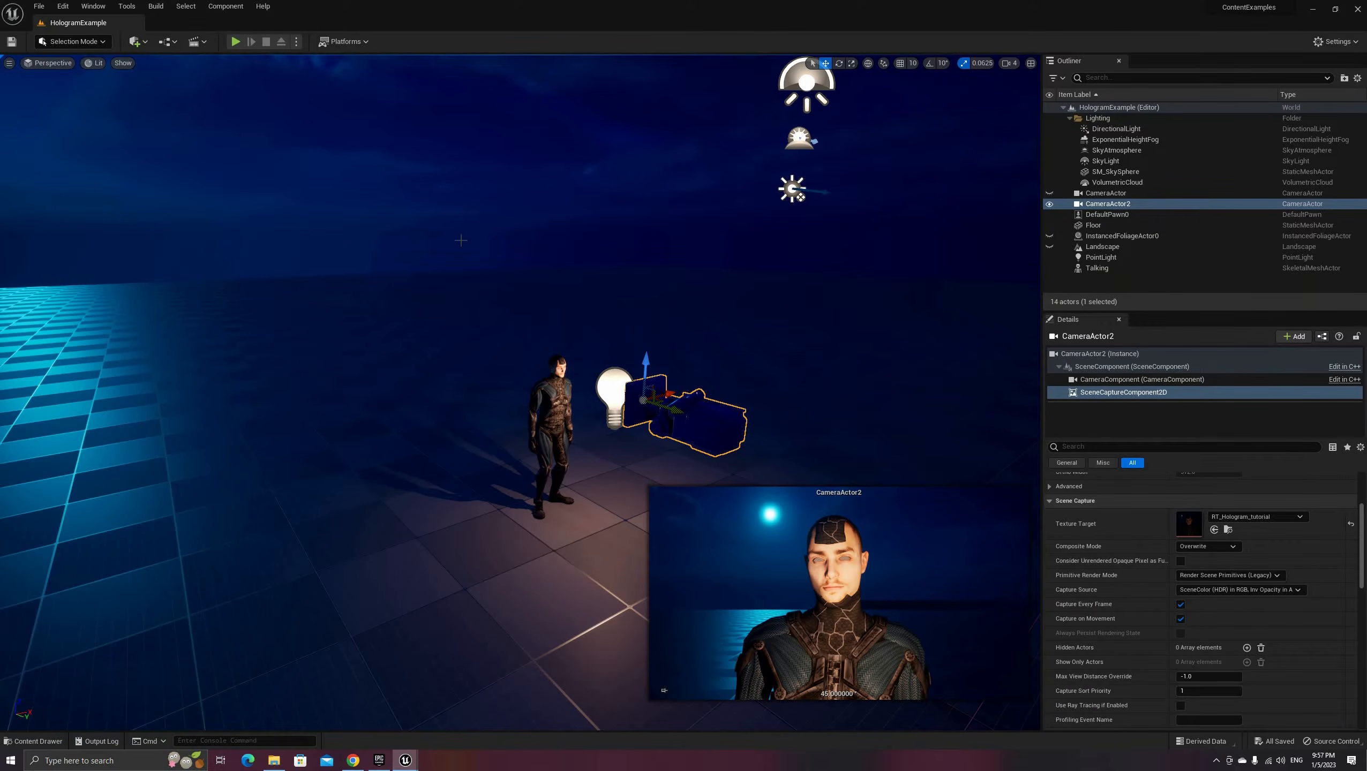
Step: Inspect the RT_Hologram_tutorial render target and set CameraActor2's SceneCaptureComponent2D Capture Source to SceneColor (HDR) in RGB, SceneDepth in A
double_click(1189, 523)
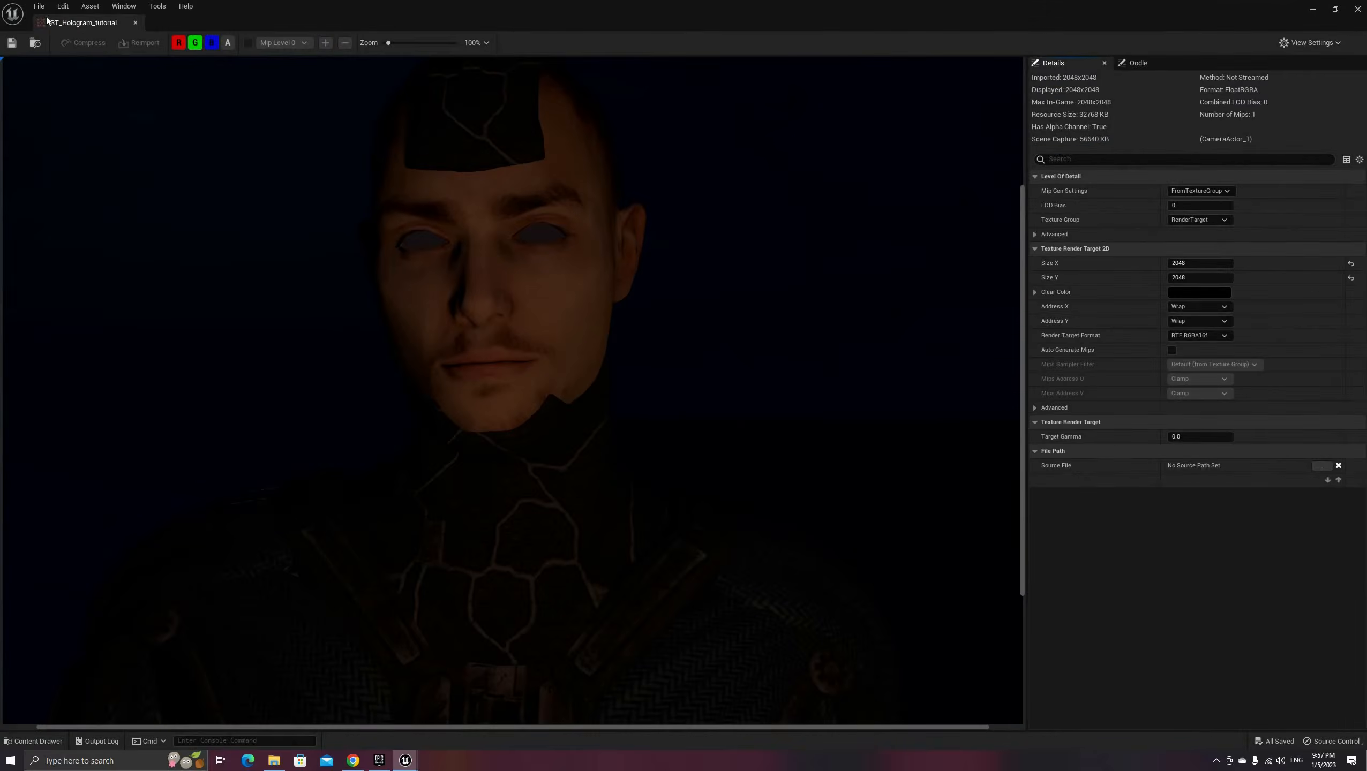
click(1358, 10)
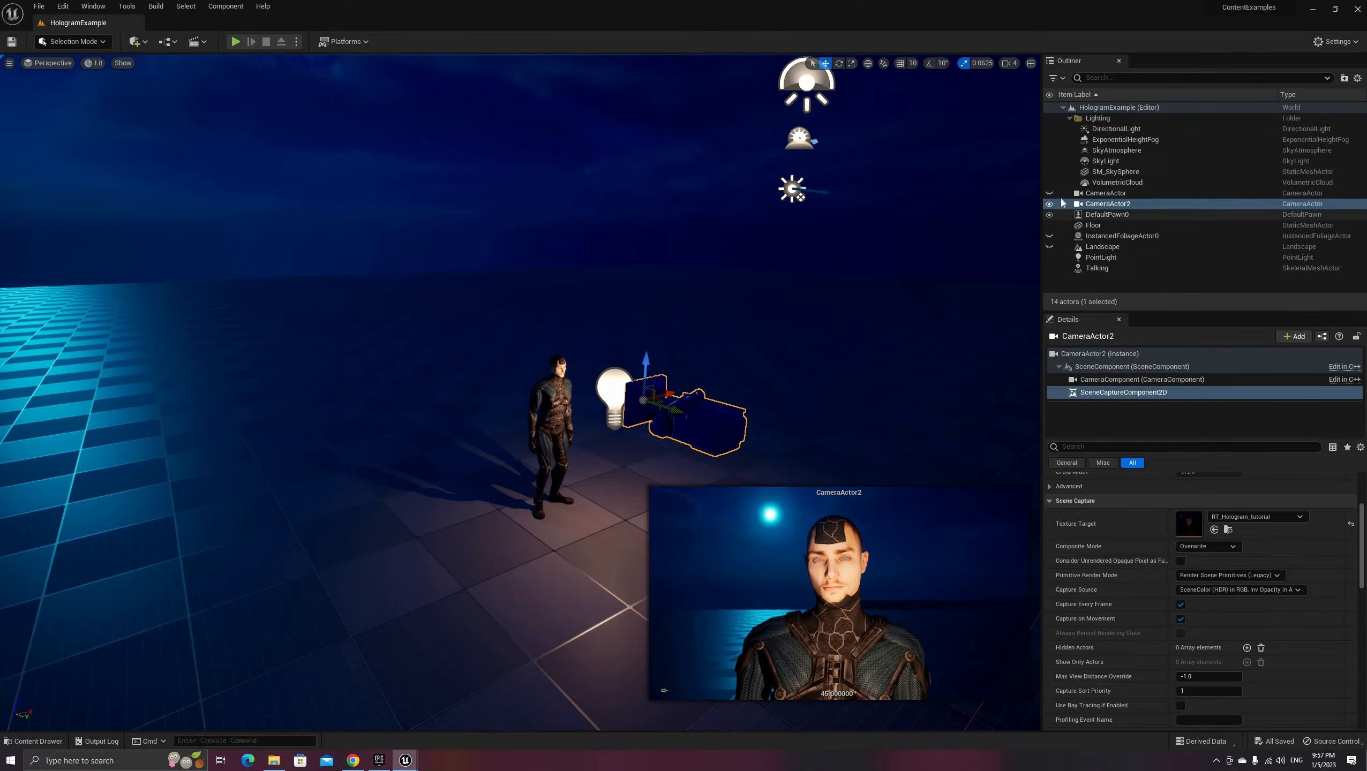
click(1126, 205)
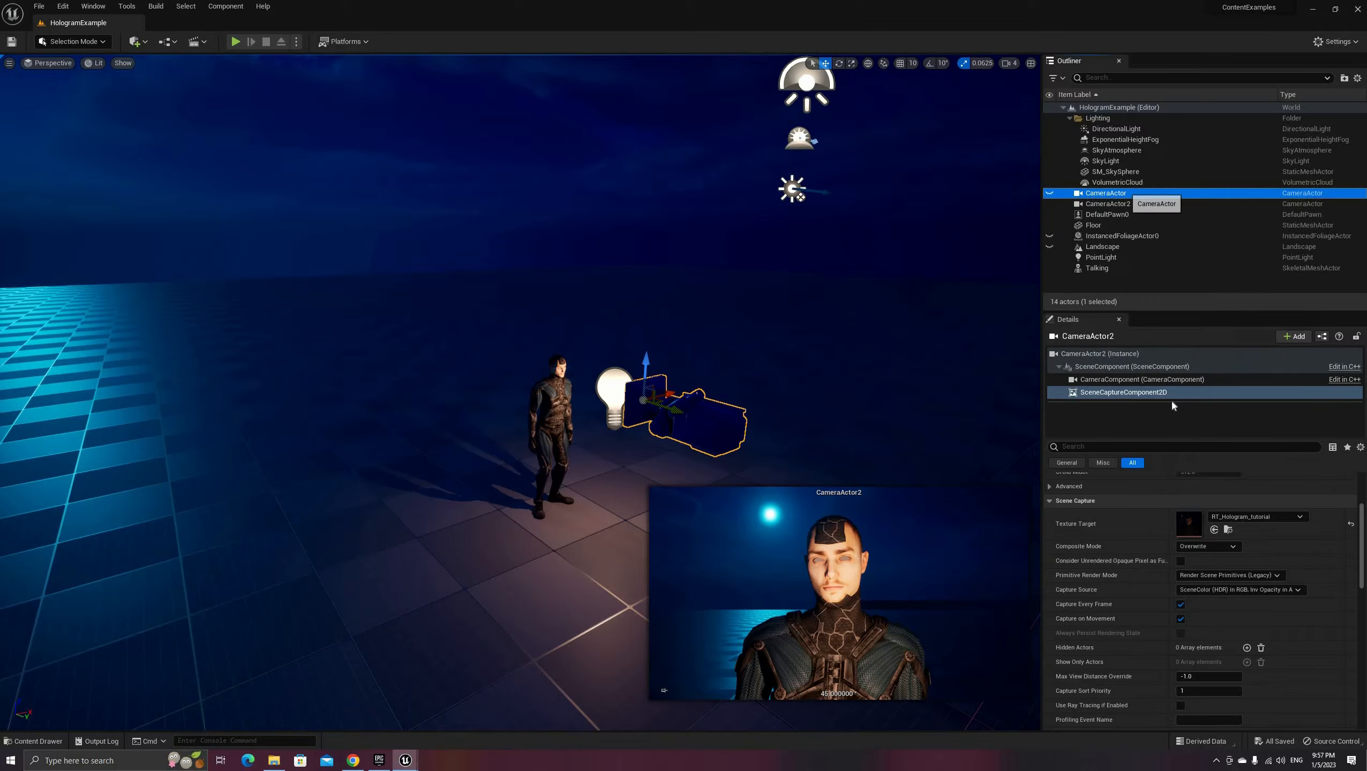
click(1145, 393)
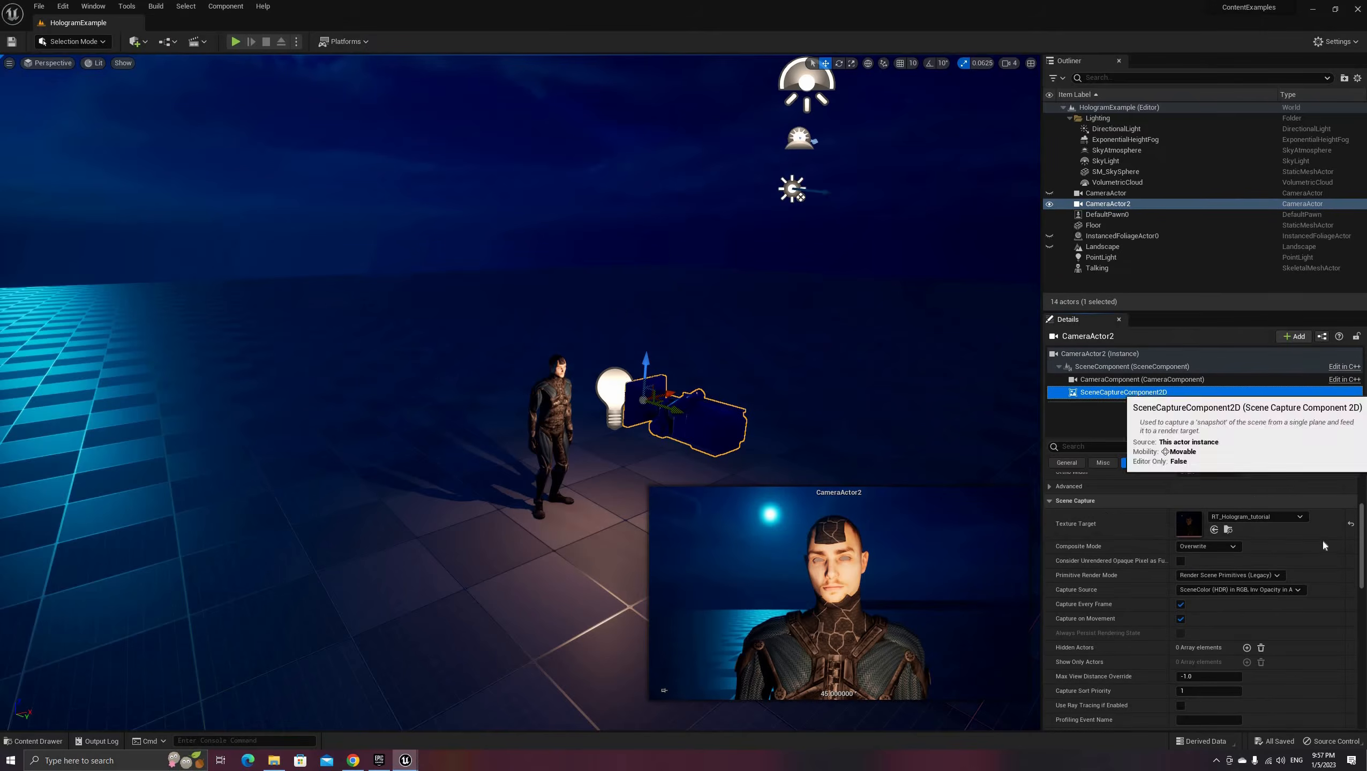
click(1297, 591)
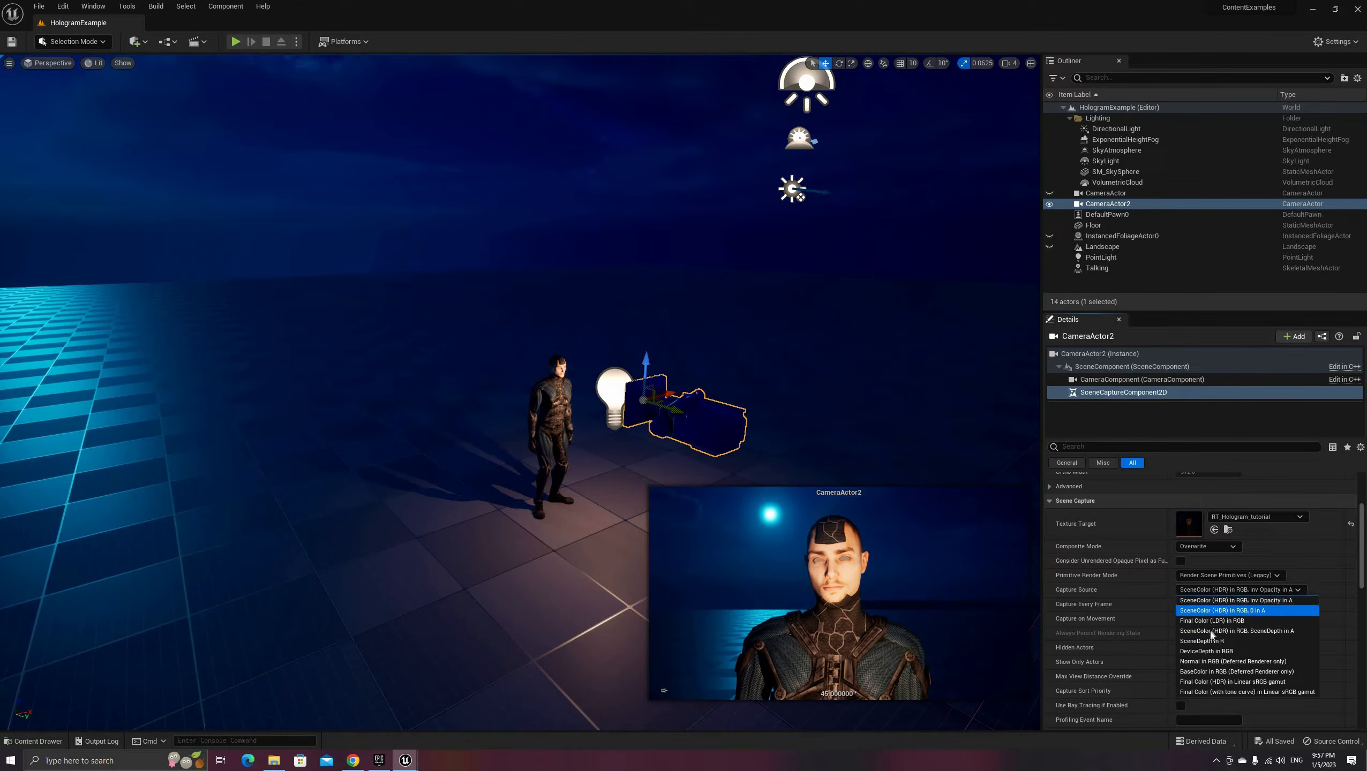
click(1284, 633)
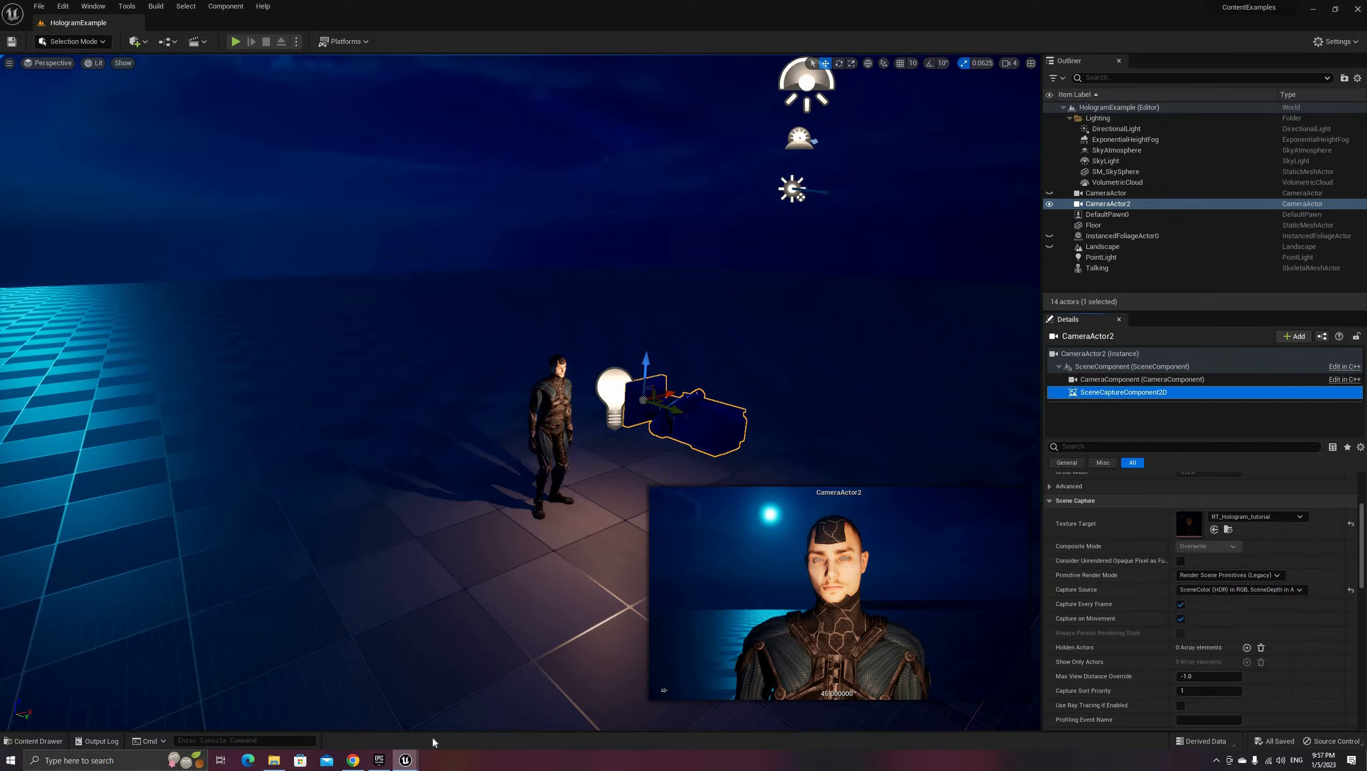
Step: Place the Tutorial_Hologram Niagara system from the TutorialContent Niagara folder into the HologramExample level
mouse_move(405, 760)
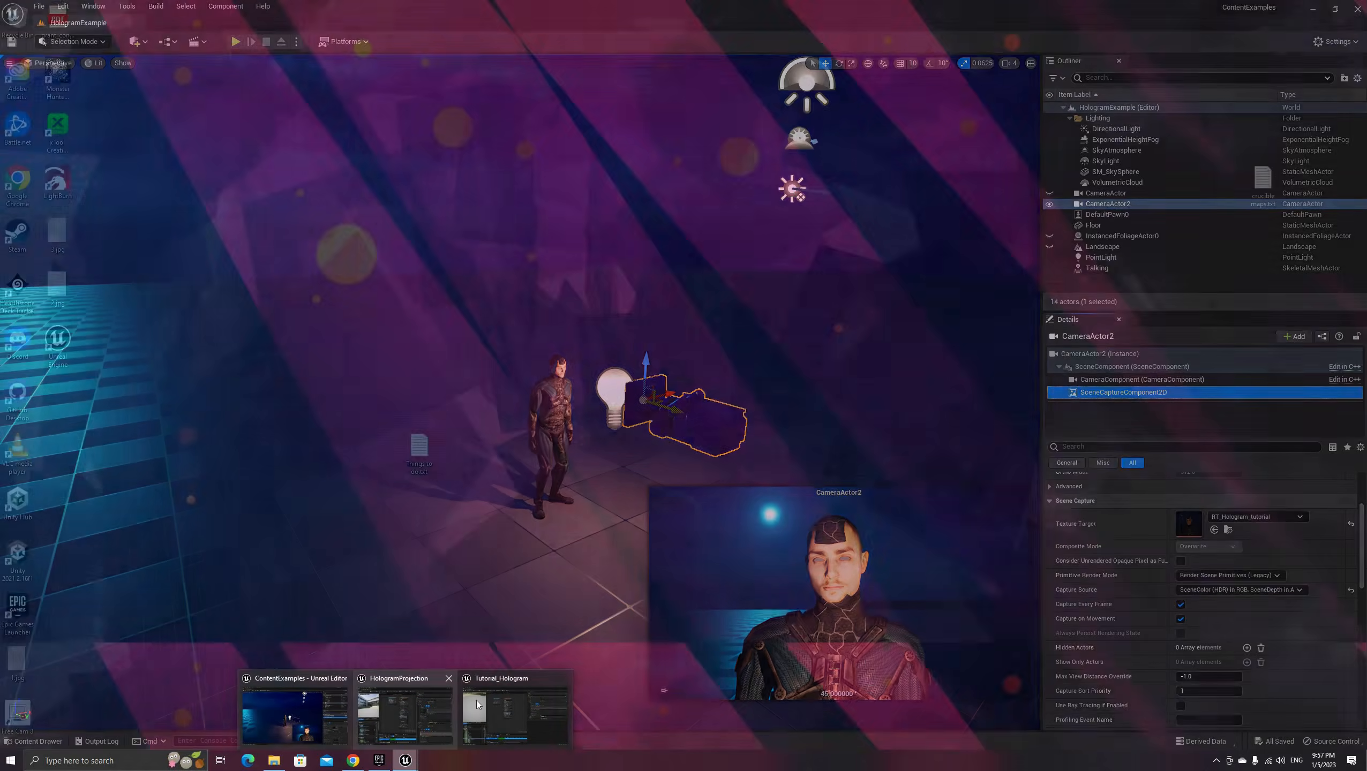
click(477, 705)
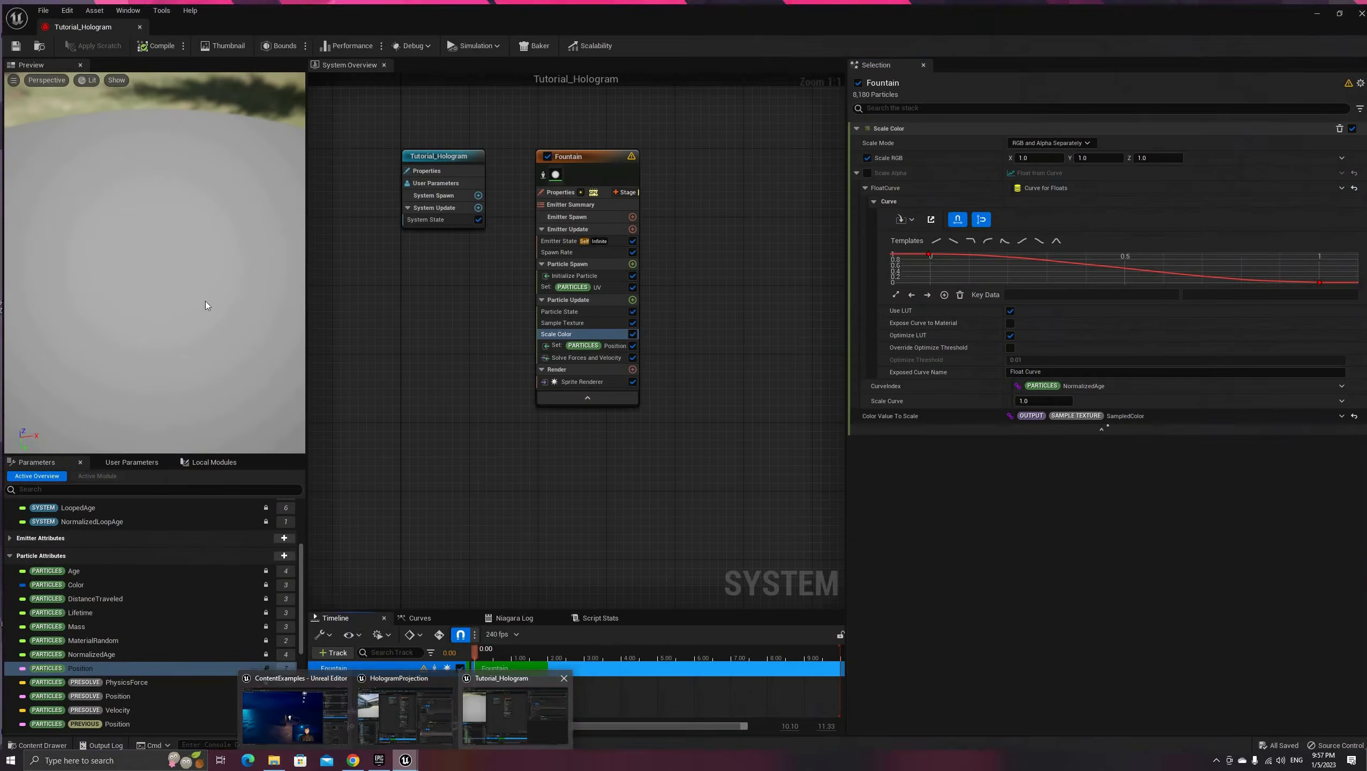
double_click(291, 11)
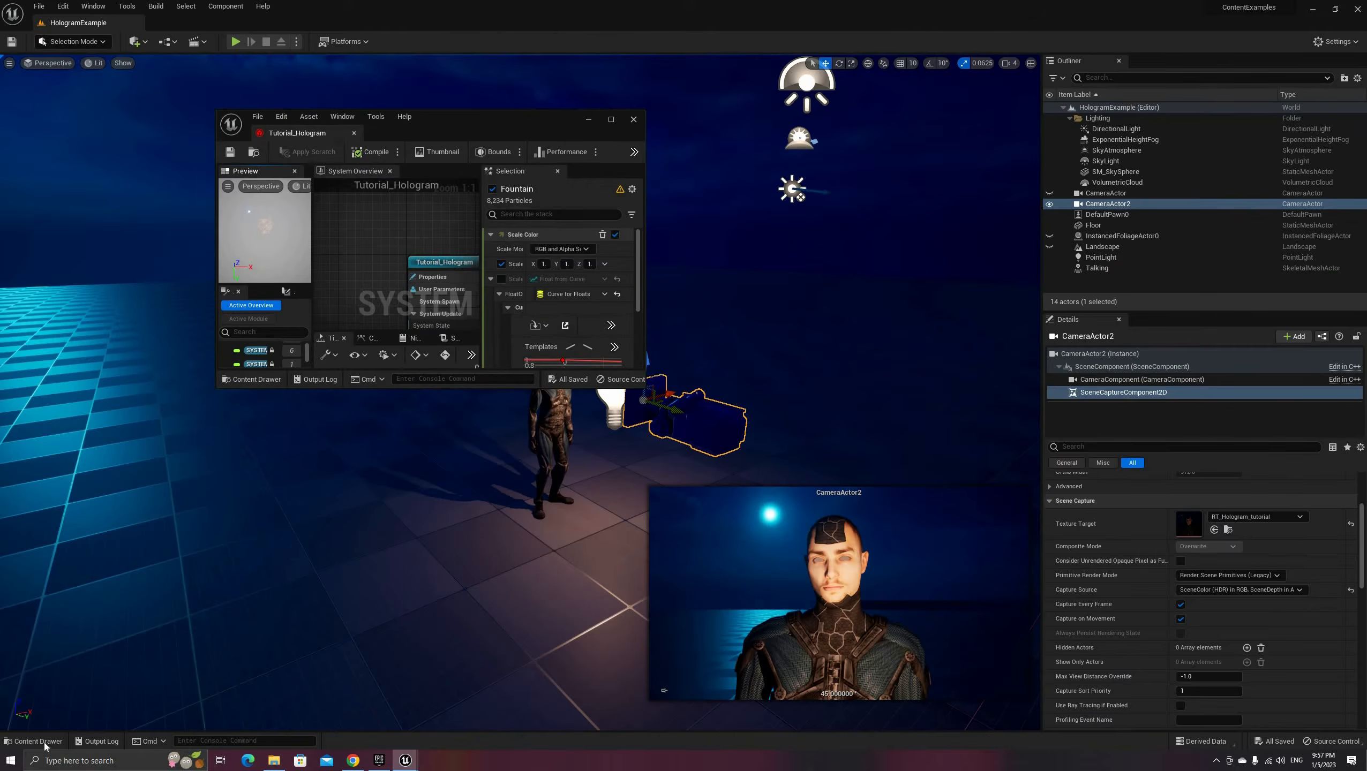
click(49, 741)
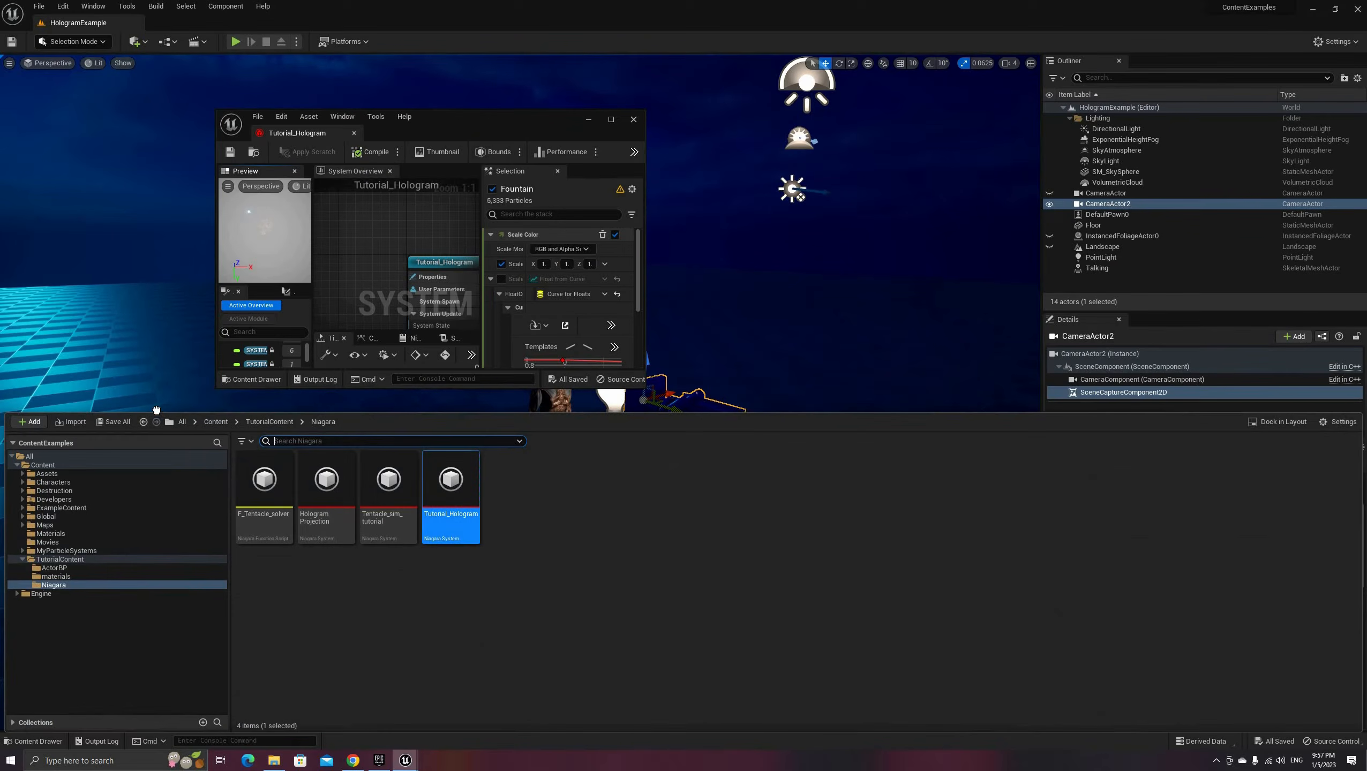
drag(156, 410, 249, 517)
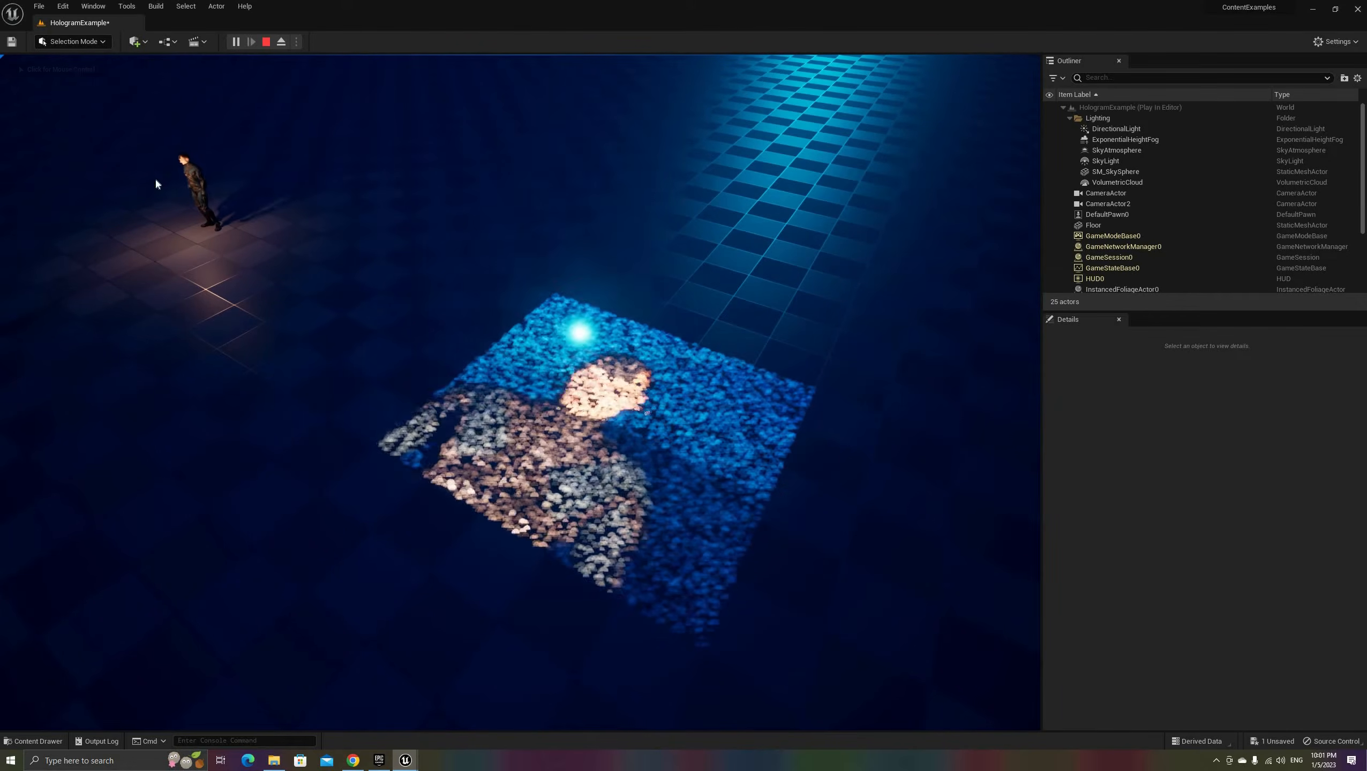
Step: Examine the colored particle hologram while moving around the running level, and stop the play session
click(209, 105)
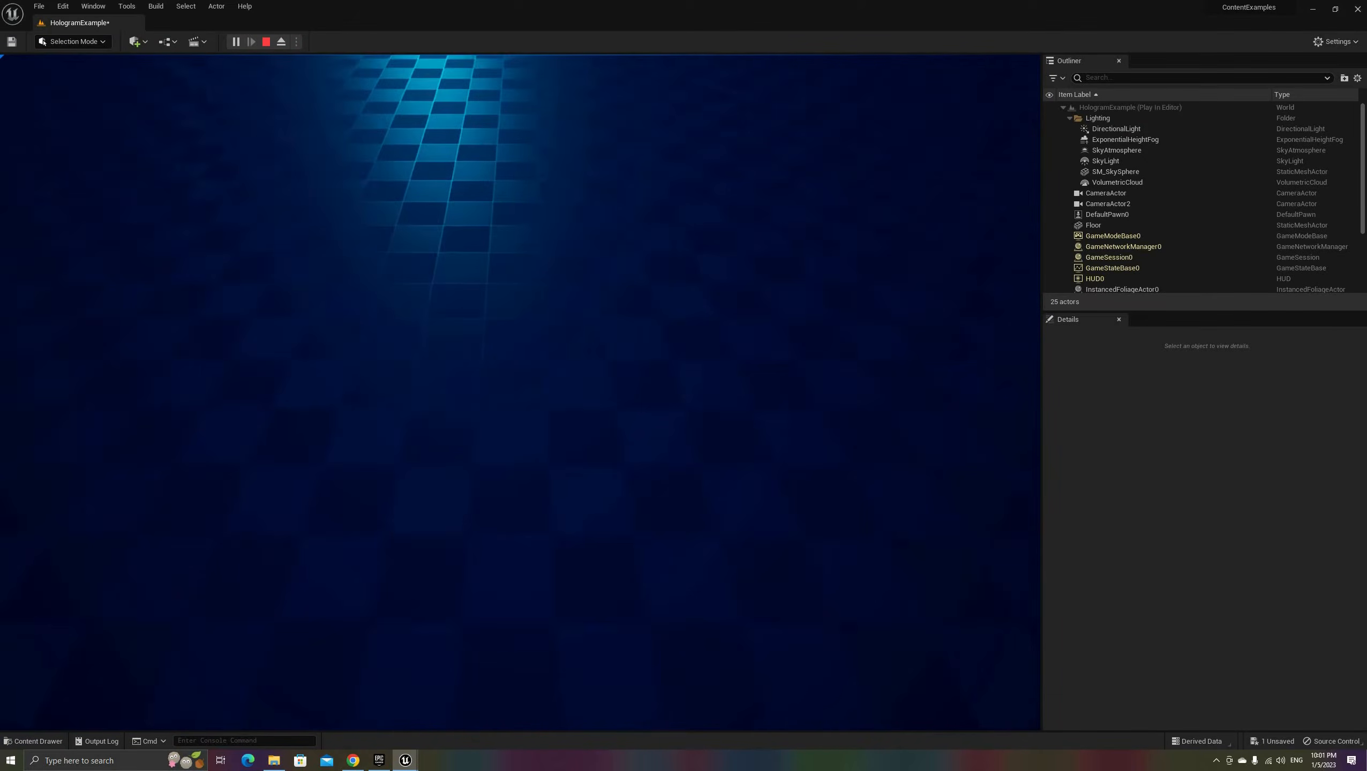
key(shift+F1)
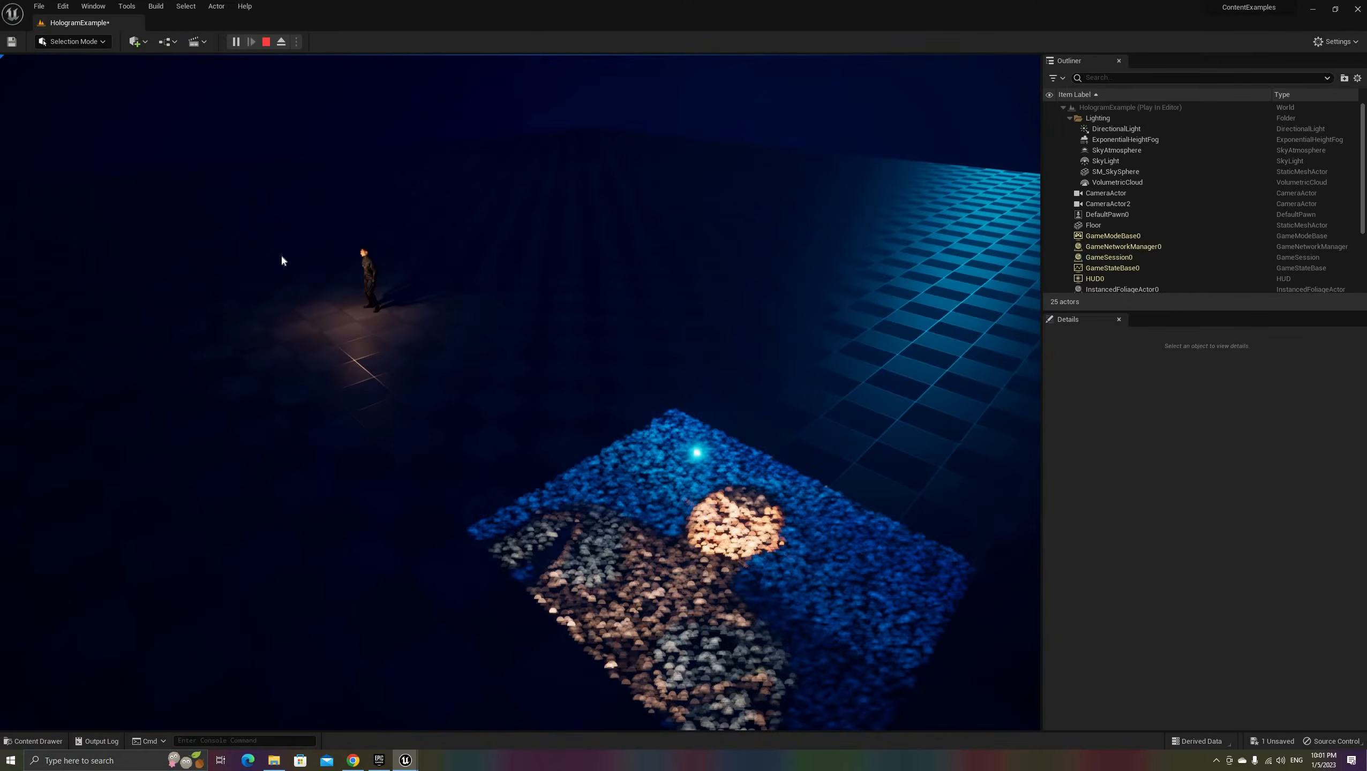
click(266, 42)
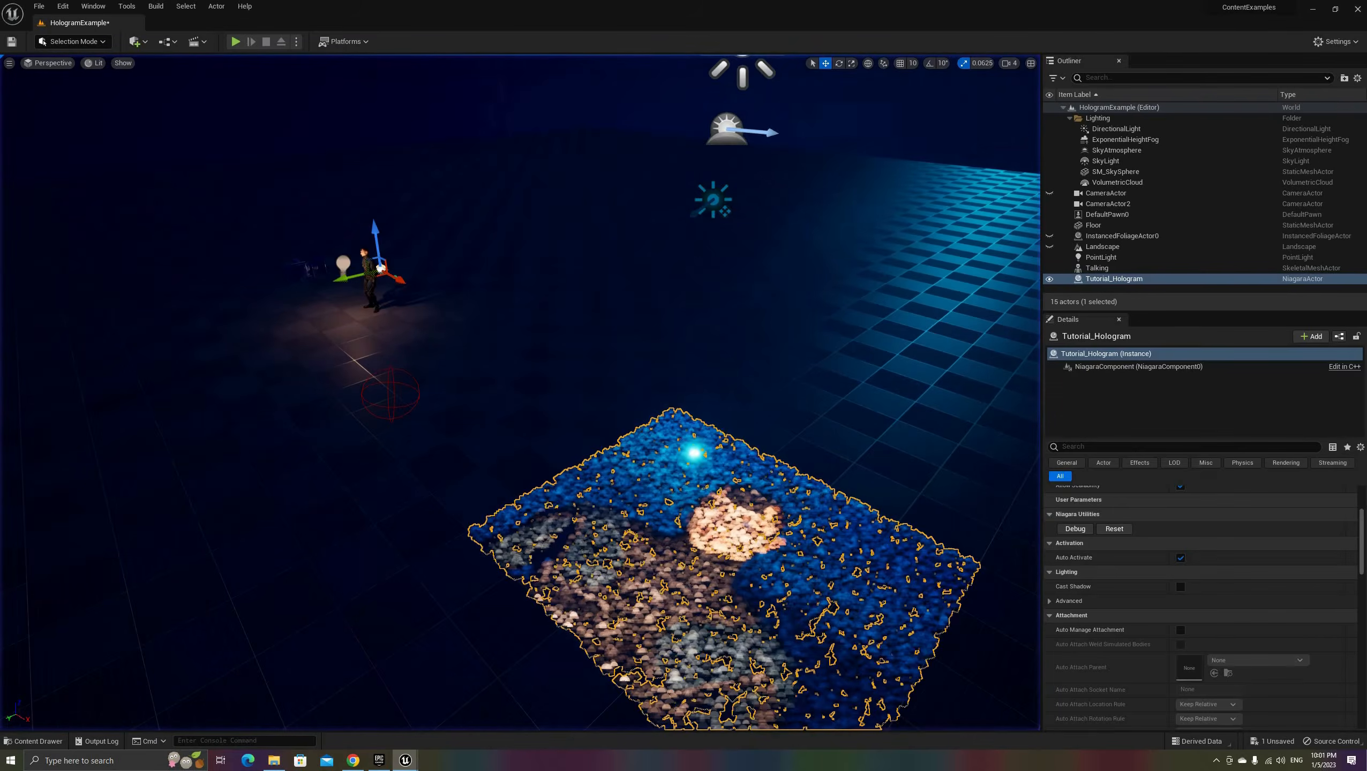
Step: Move the Tutorial_Hologram actor away from the character to the far edge of the particle image
key(a)
right_drag(368, 274, 477, 274)
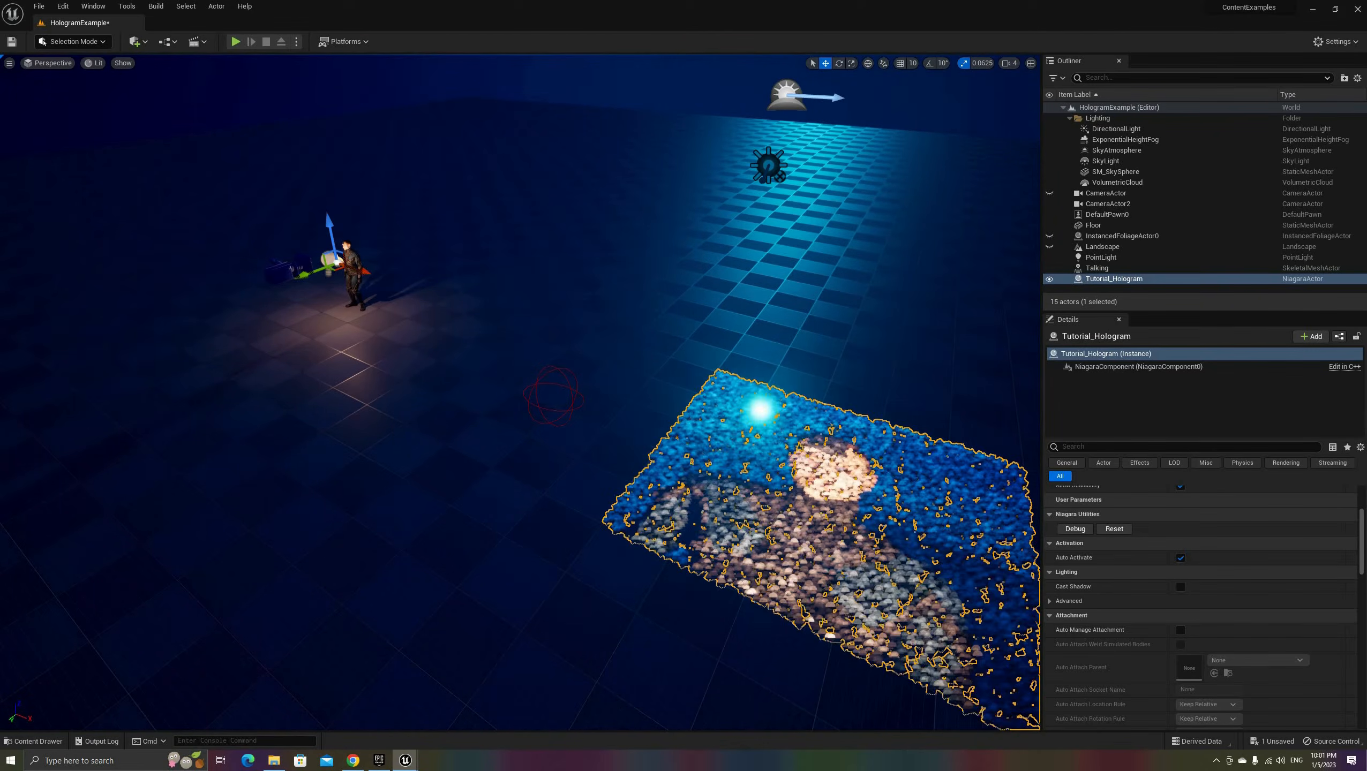
drag(332, 261, 865, 447)
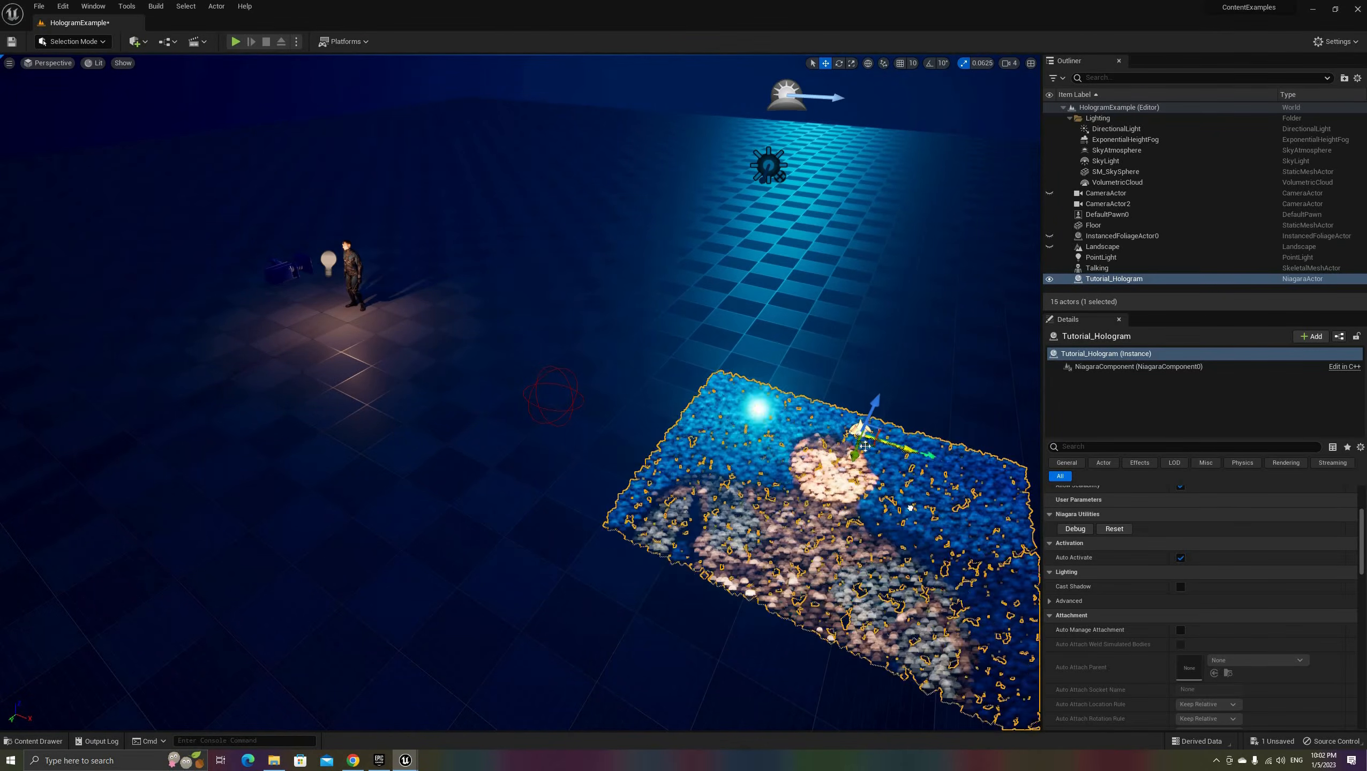
right_drag(865, 447, 909, 422)
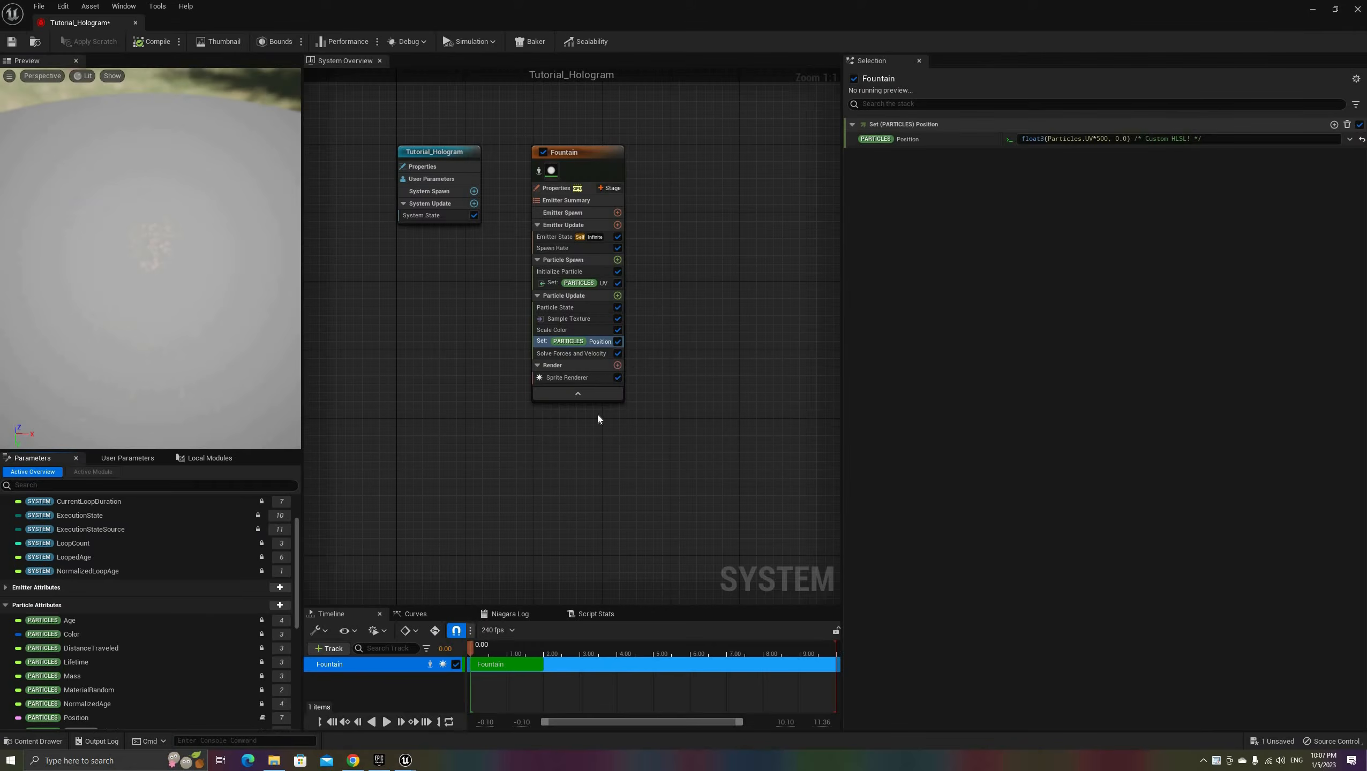
Step: Disable Set Particles Position and add a Recreate Camera Projection module to Particle Update, placed before Solve Forces and Velocity
click(598, 330)
click(614, 342)
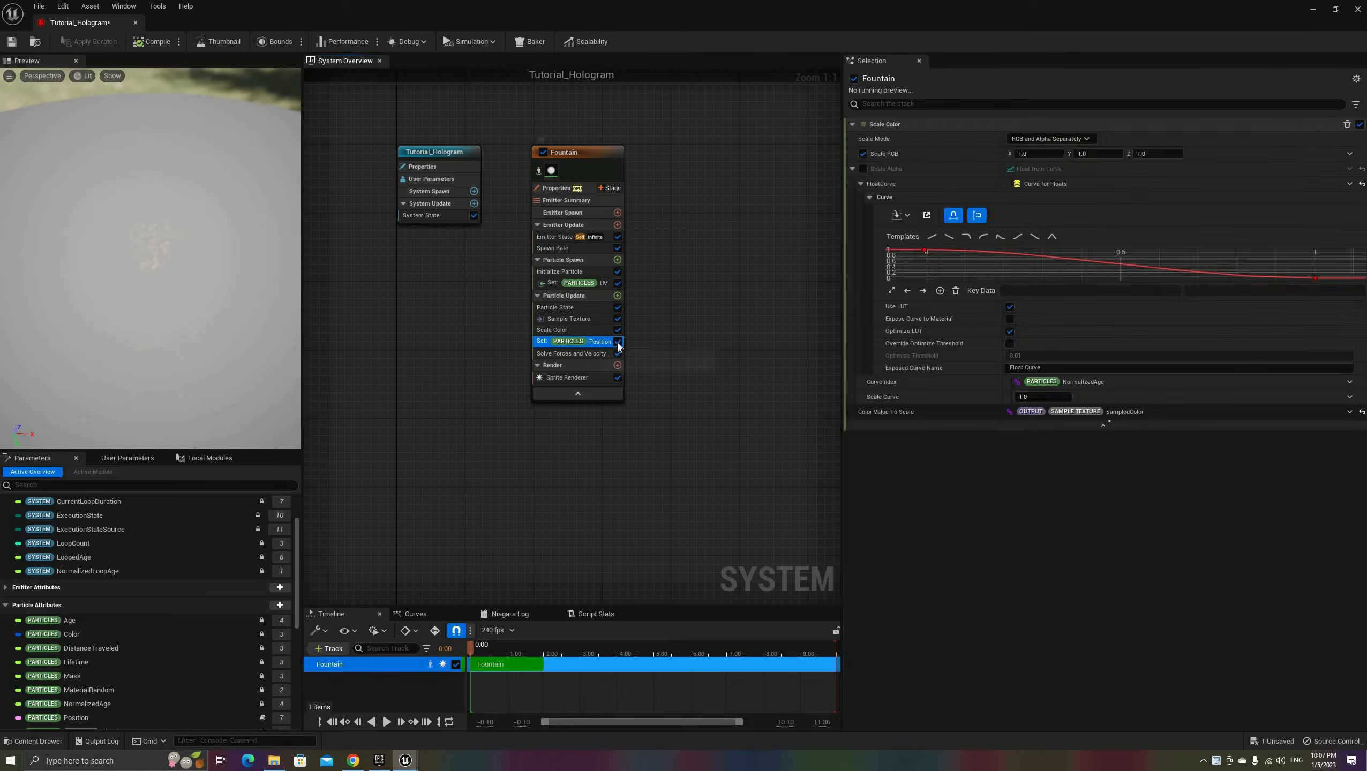
click(618, 296)
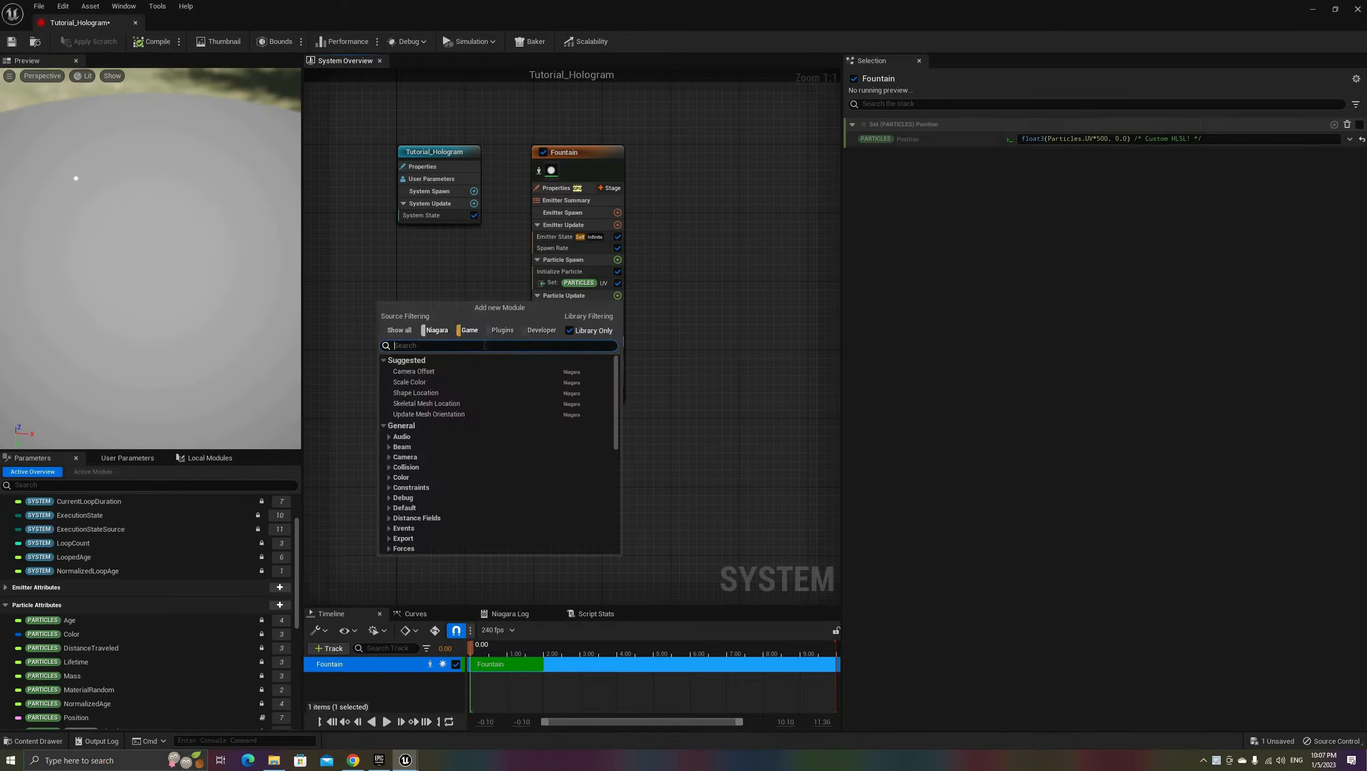
text(recre)
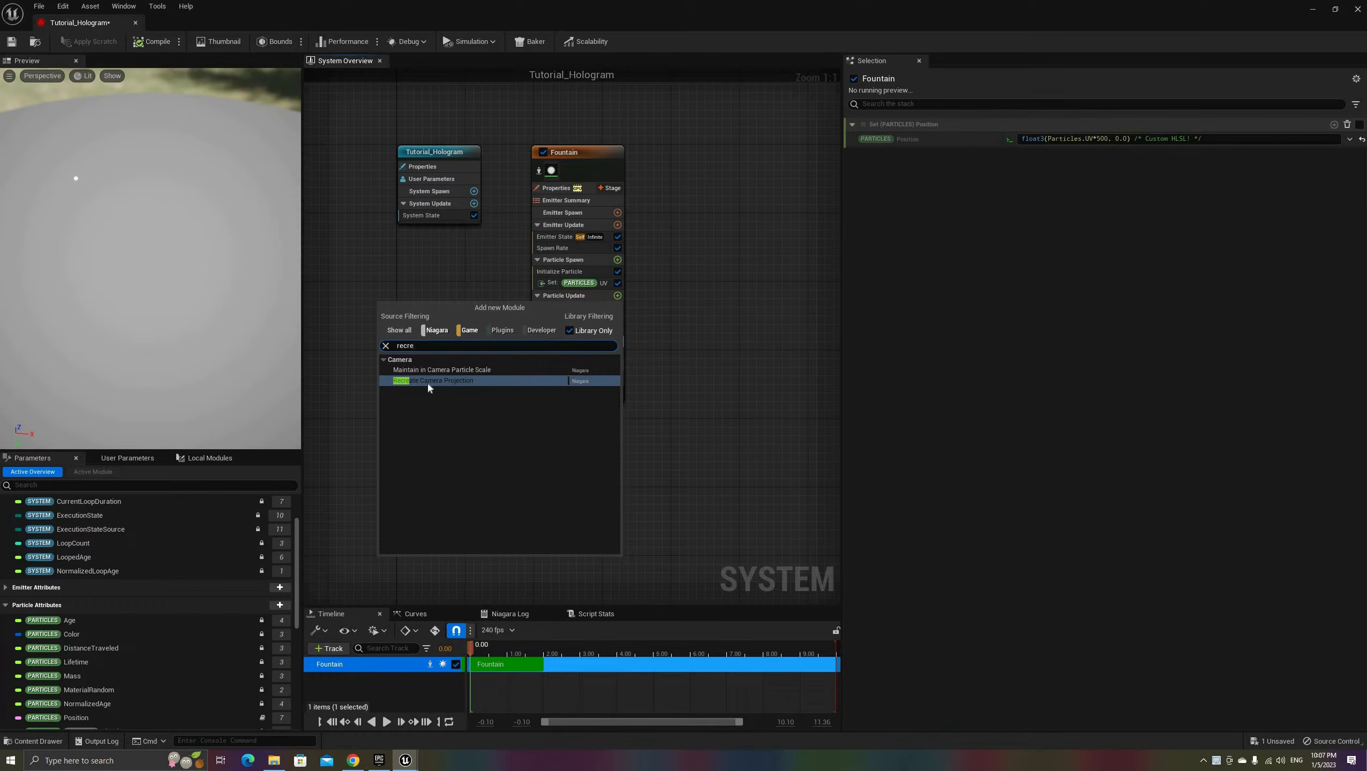
click(481, 382)
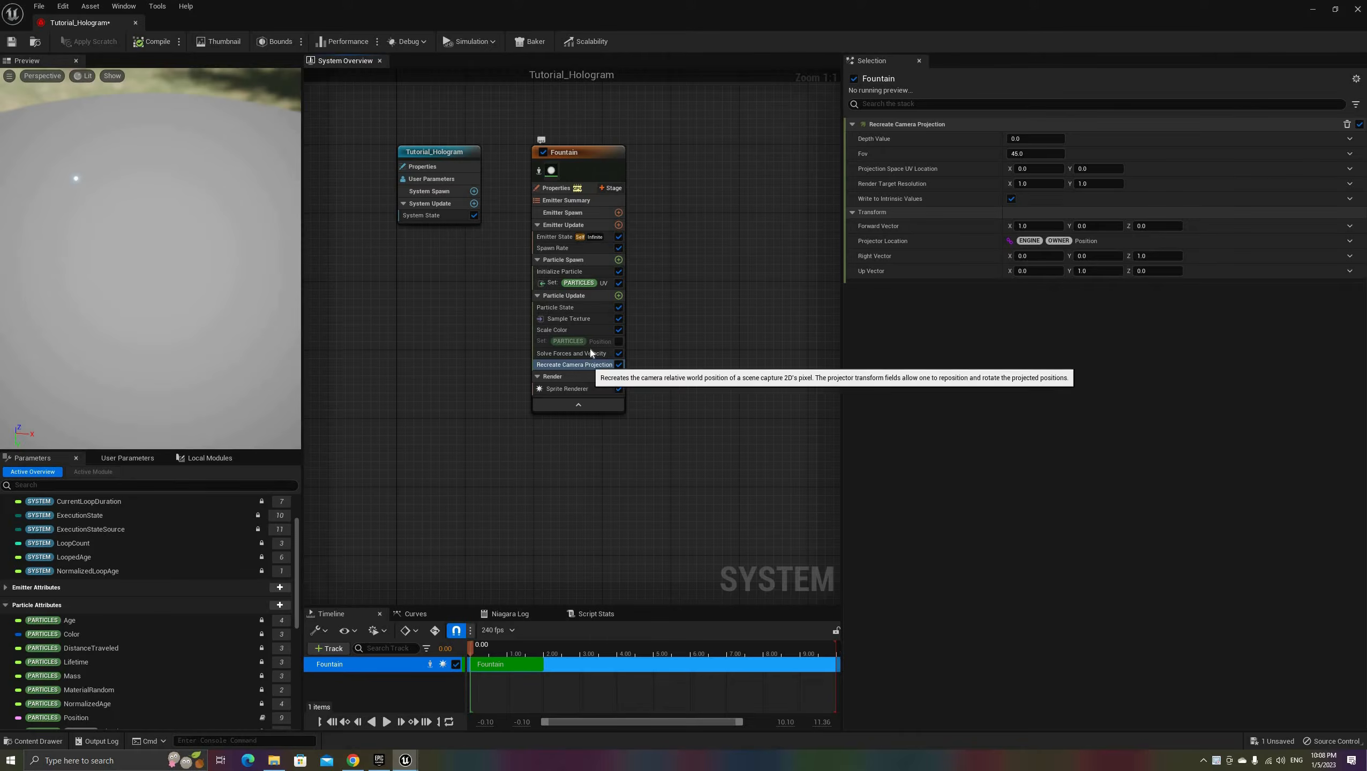
drag(589, 364, 591, 352)
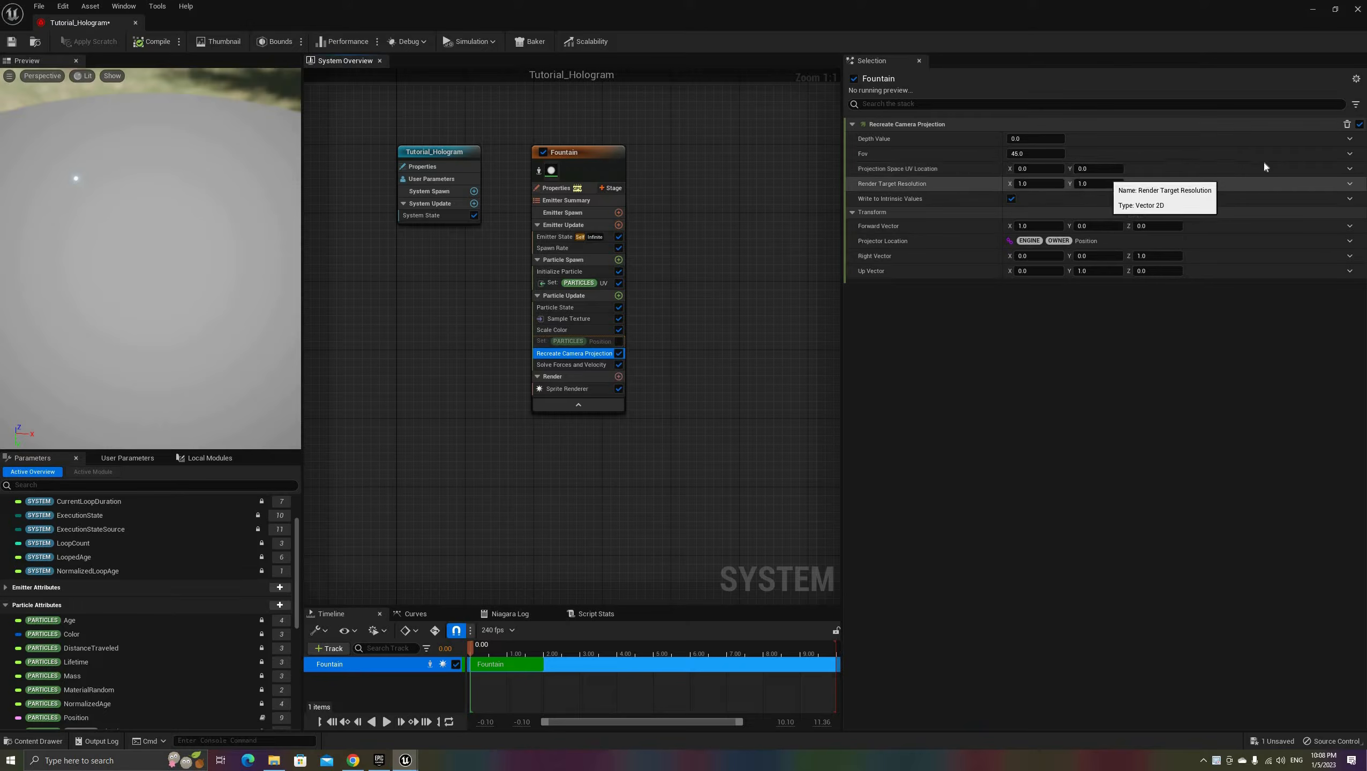
Step: Set Recreate Camera Projection's Fov to 30.0 and link its Projection Space UV Location to Particles UV
click(1043, 153)
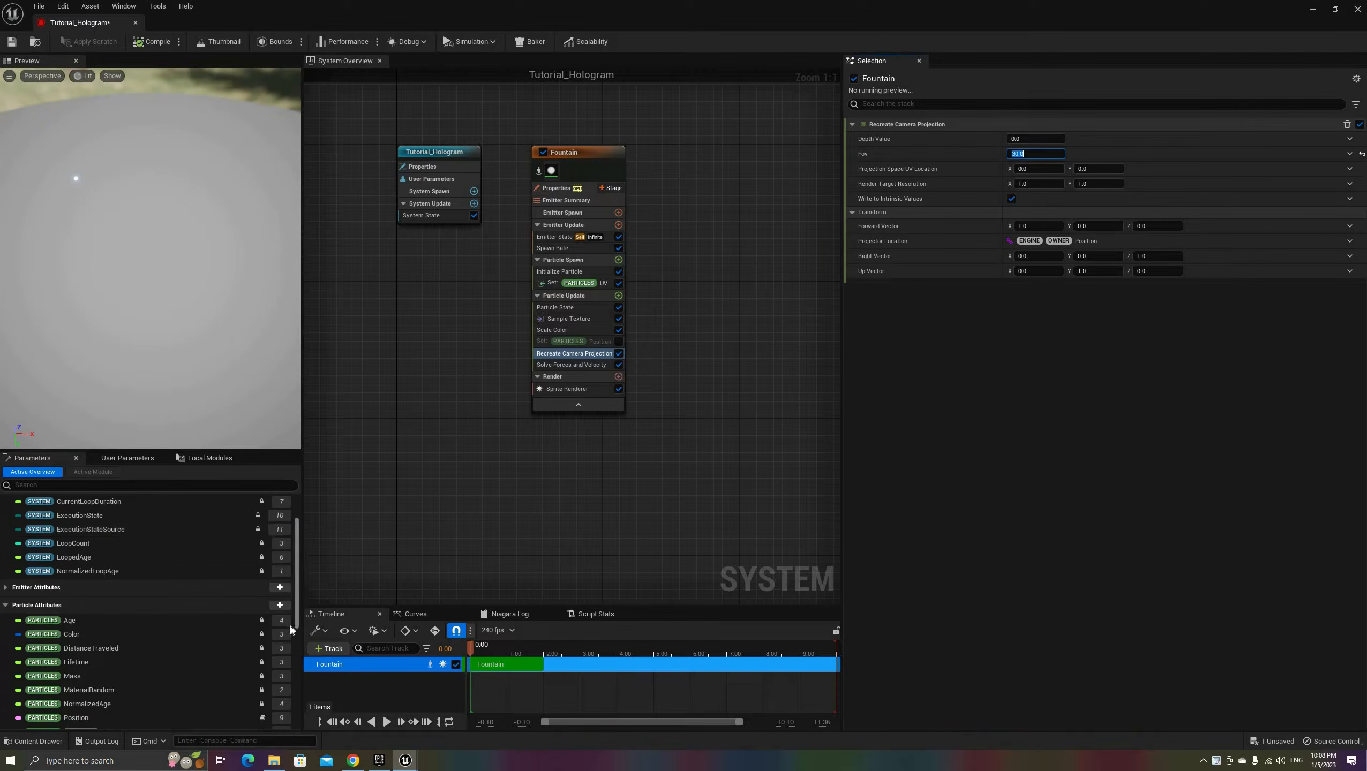
scroll(120, 636, down, 5)
click(53, 630)
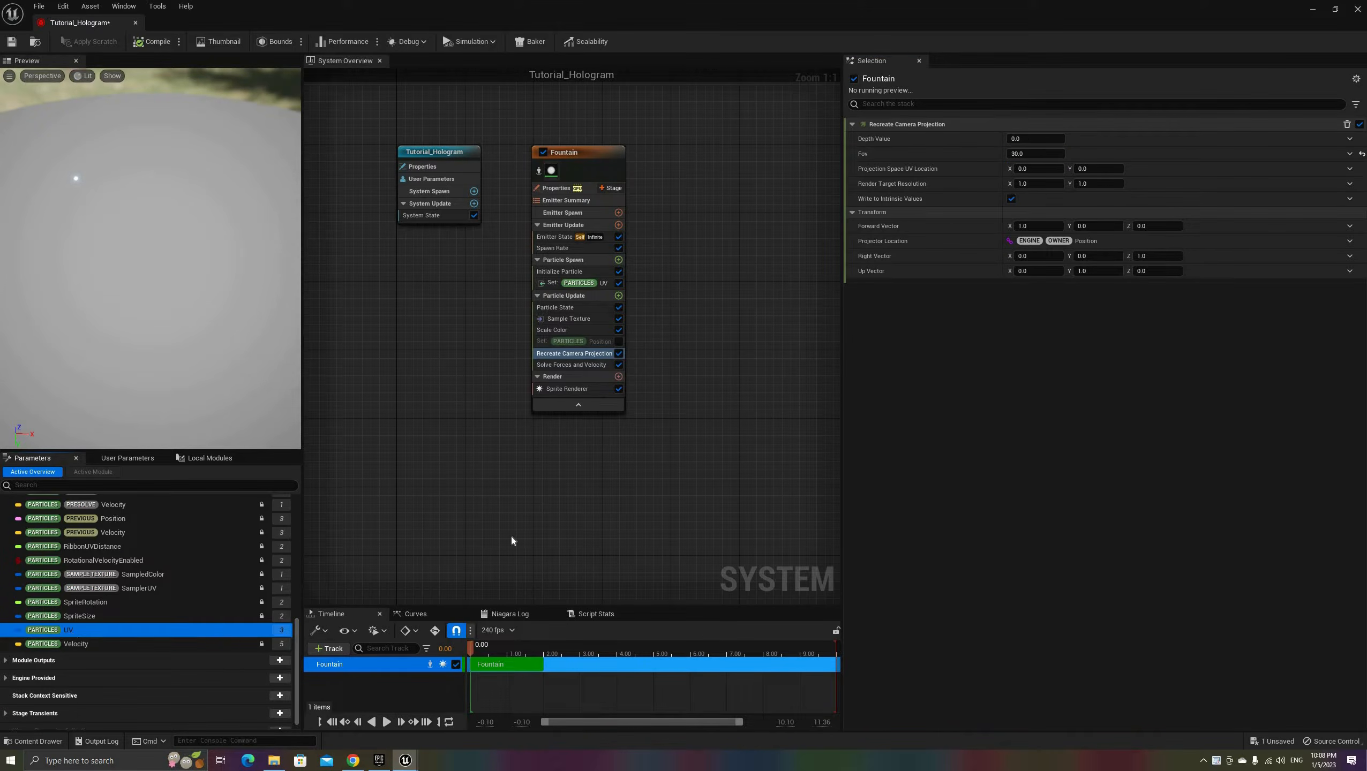
drag(843, 231, 1036, 174)
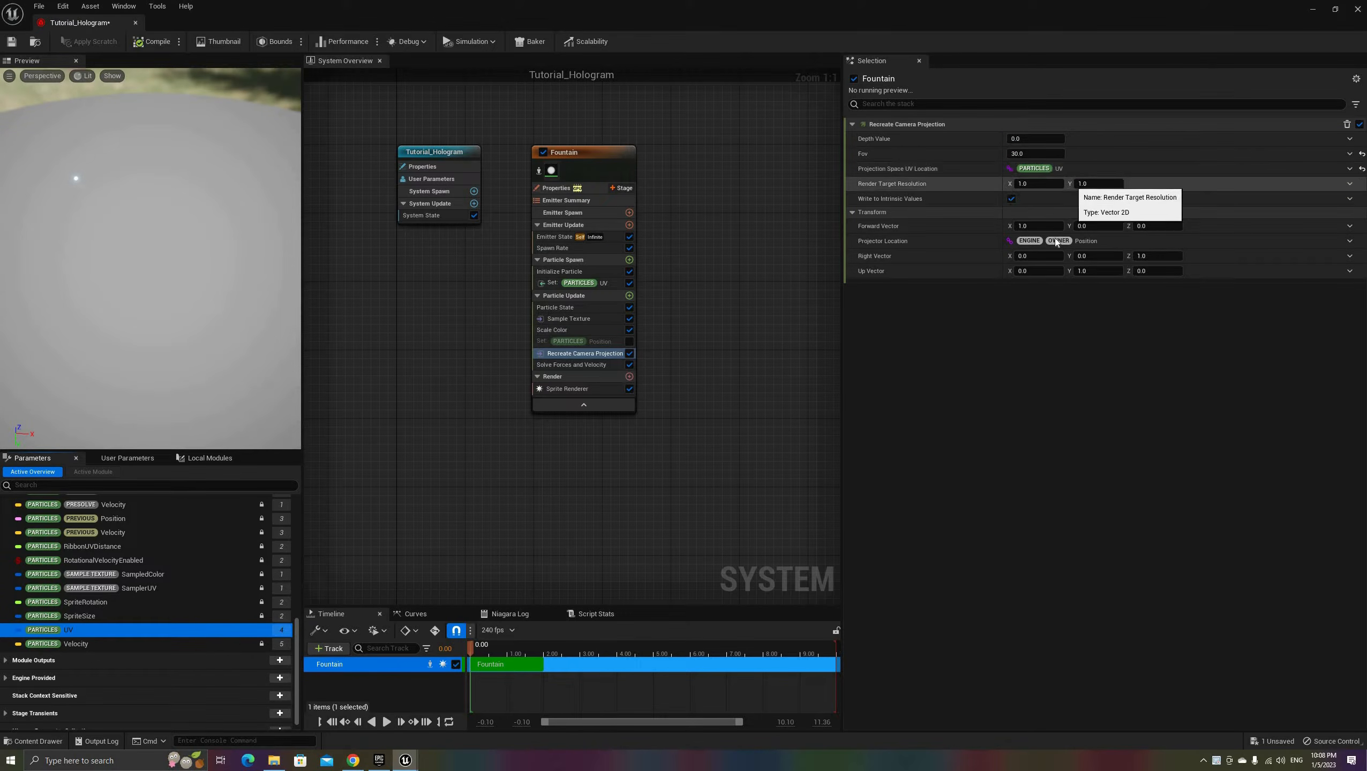
Step: Link Recreate Camera Projection's Forward, Right and Up Vectors to the Engine Owner SystemXAxis, SystemYAxis and SystemZAxis respectively
click(1350, 227)
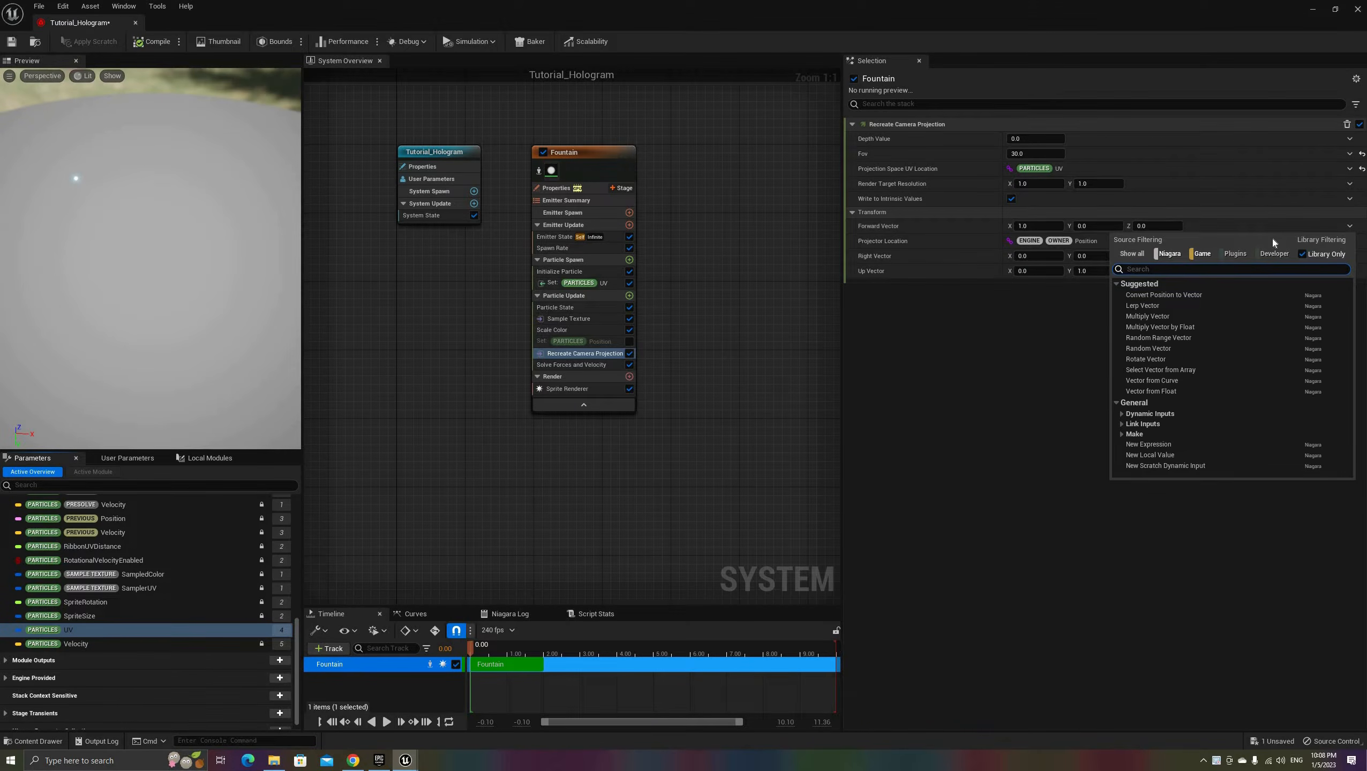
text(xa)
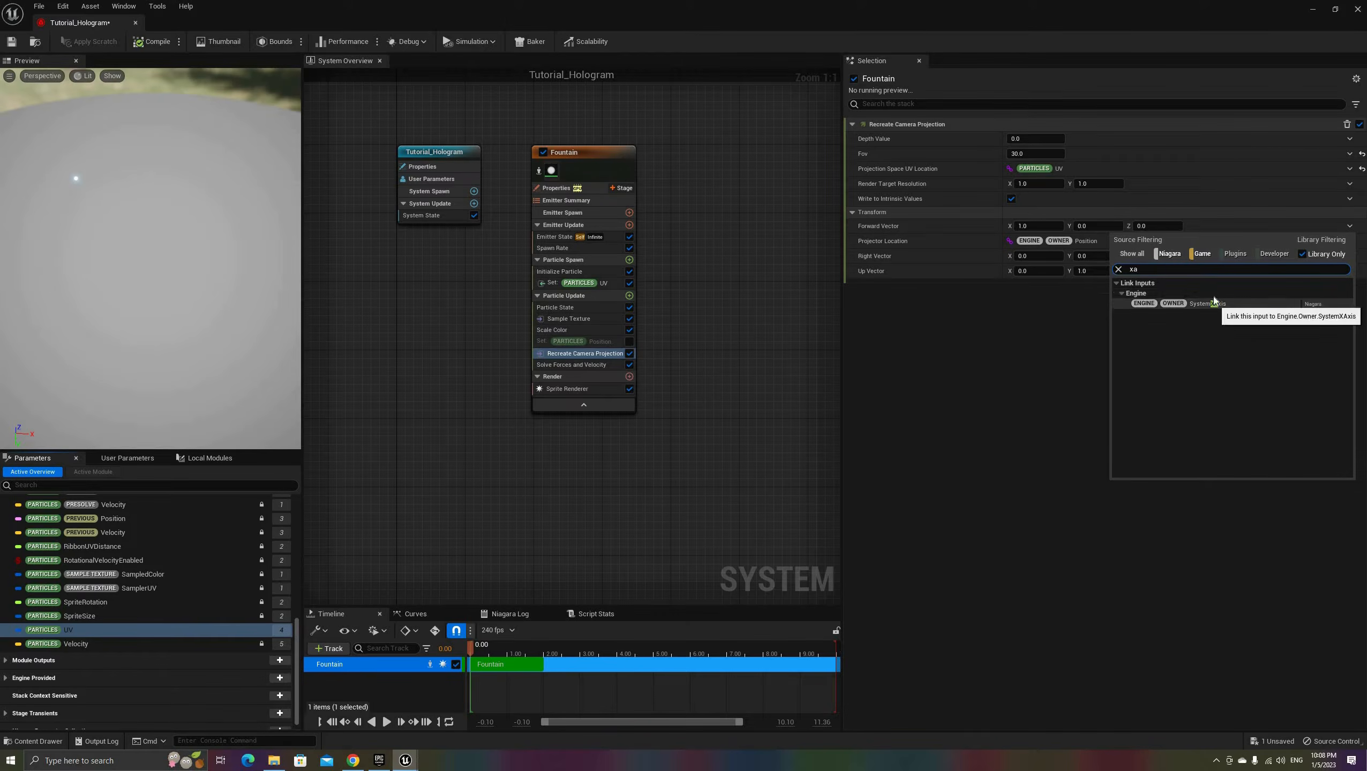
click(1213, 303)
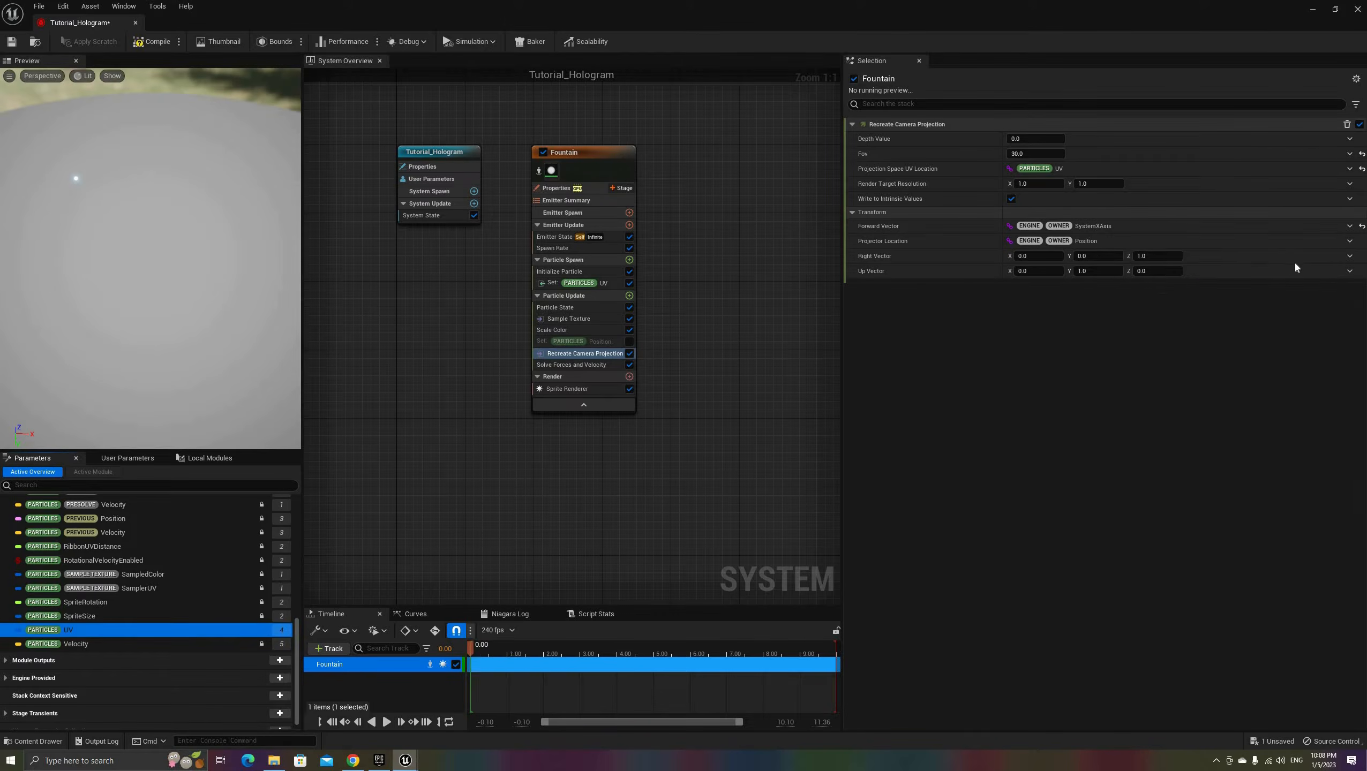
click(1350, 257)
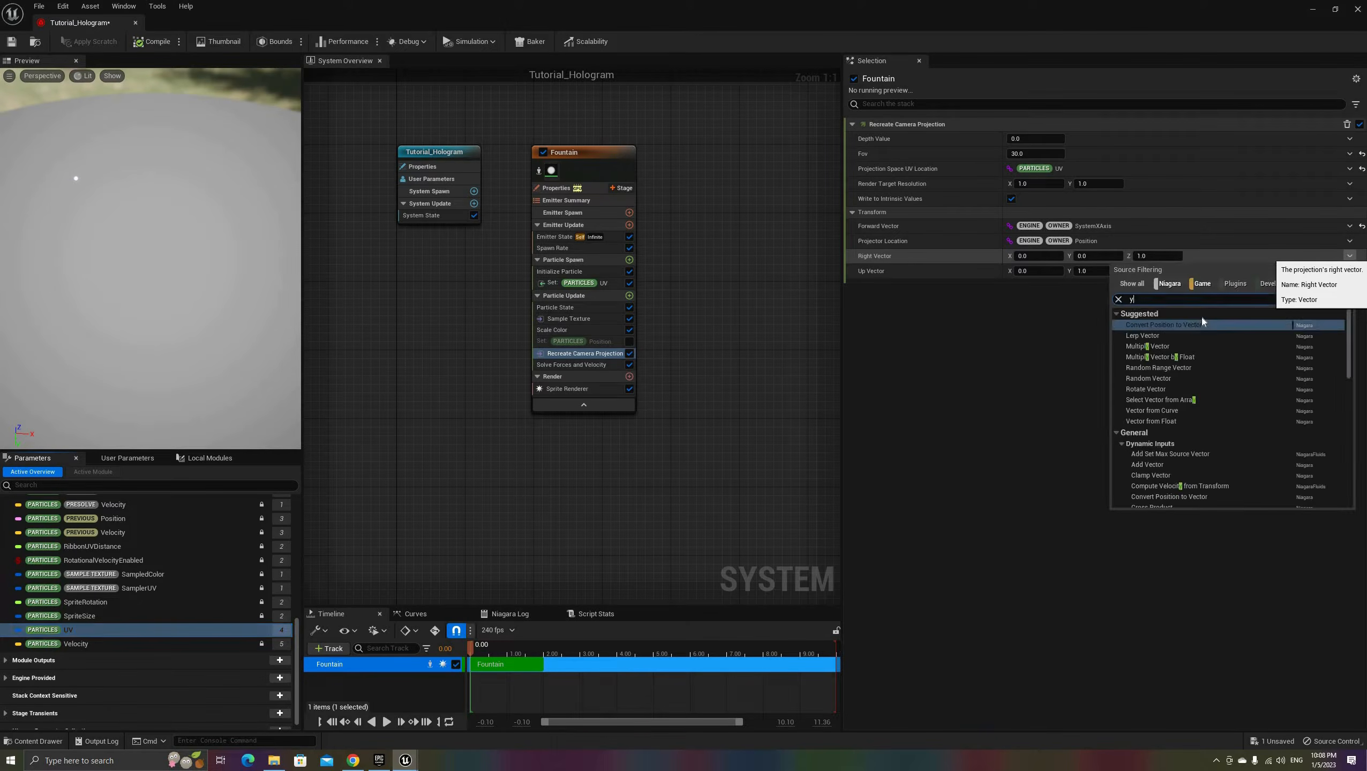
text(ya)
key(Return)
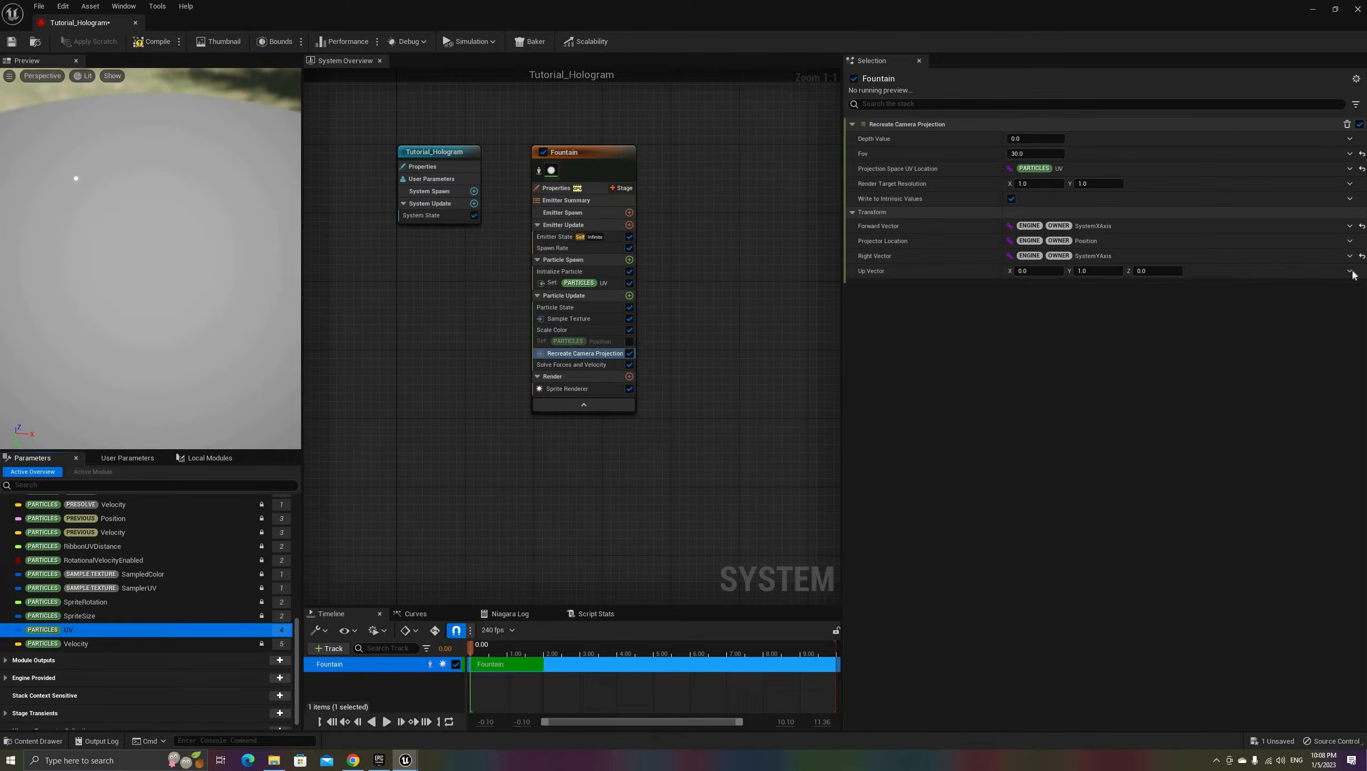
click(1350, 271)
text(za)
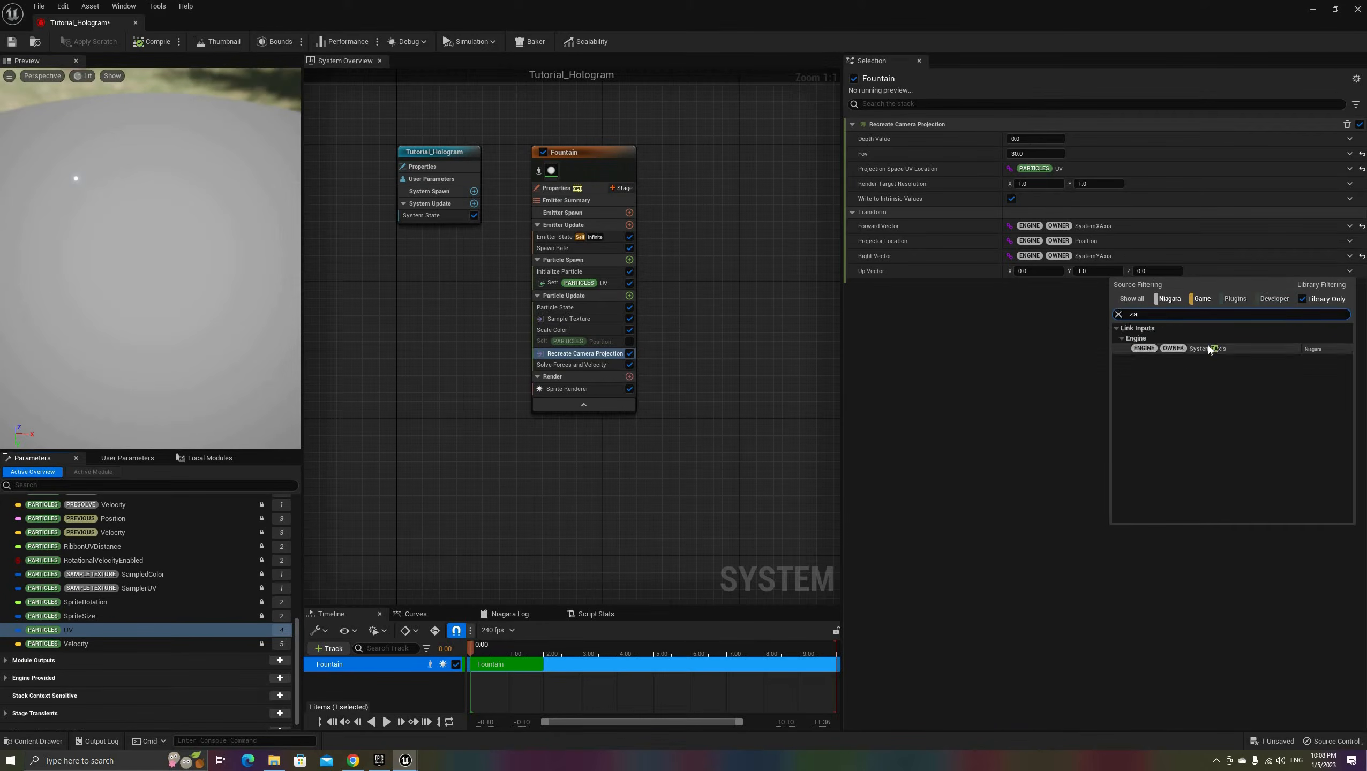
click(1212, 350)
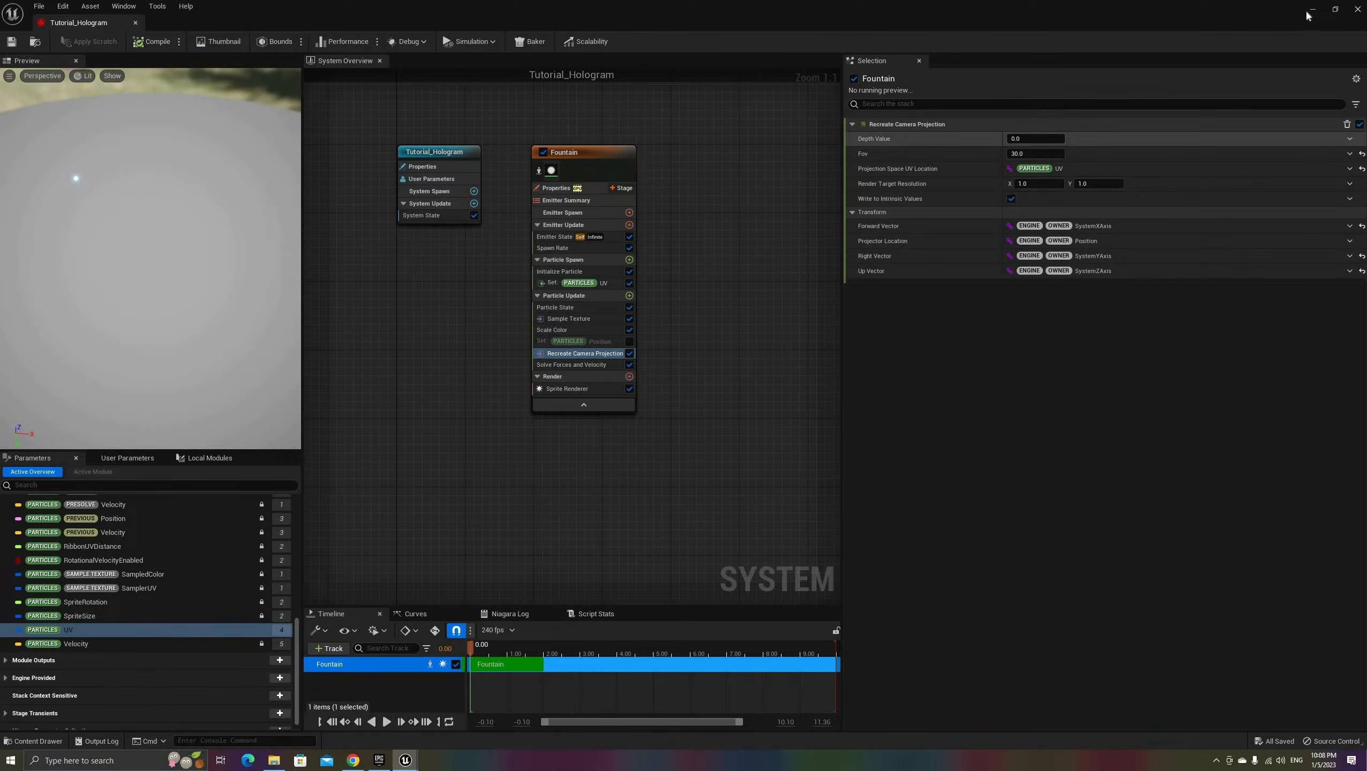
Step: Drive Depth Value with Make Float from Linear Color, using Output SampleTexture SampledColor and channel A
click(1349, 140)
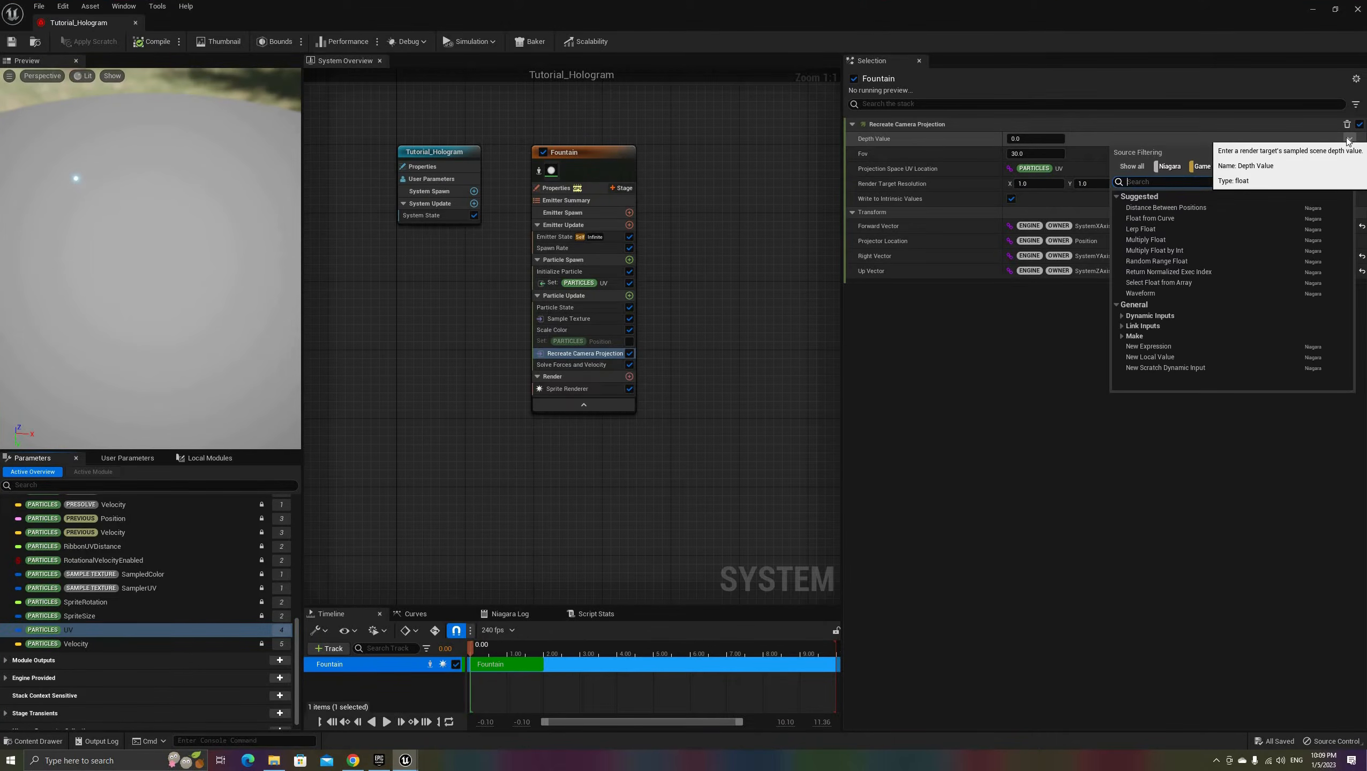
text(linea)
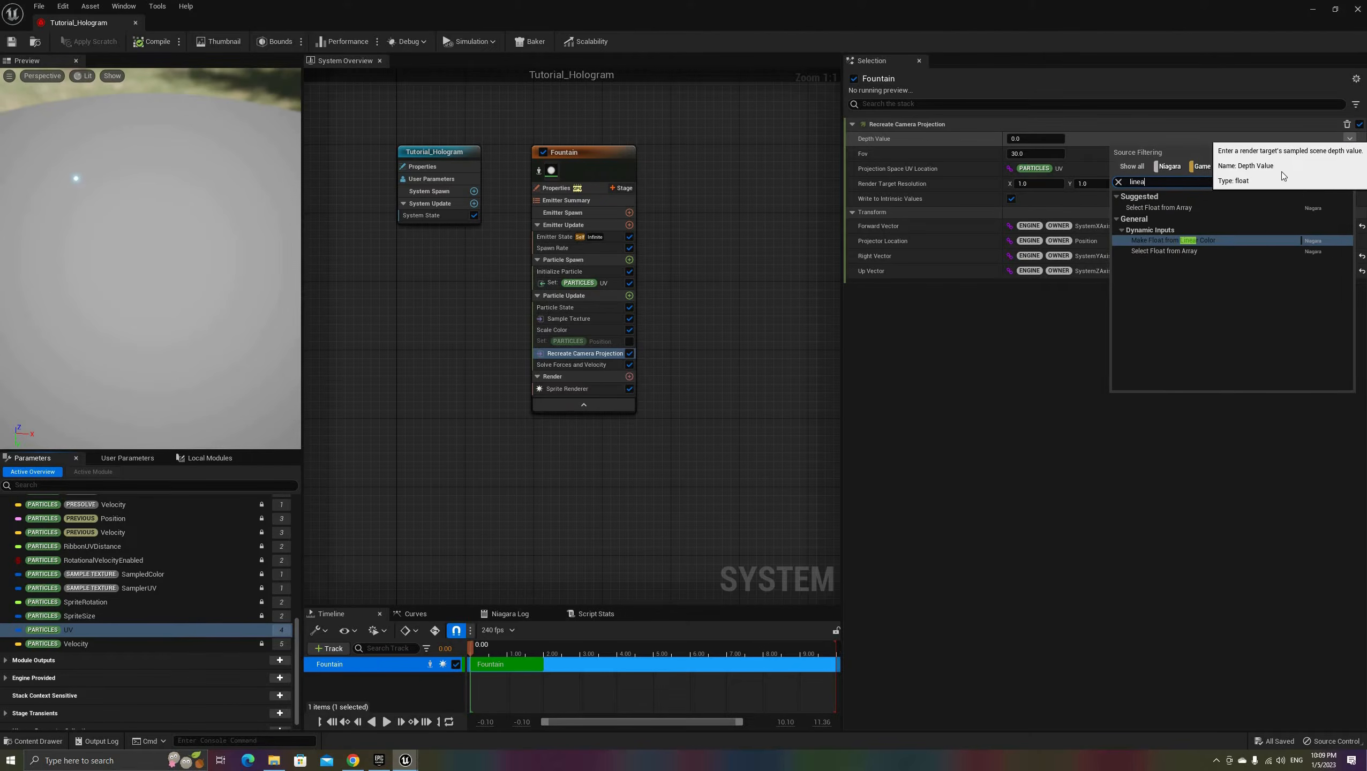
click(1182, 242)
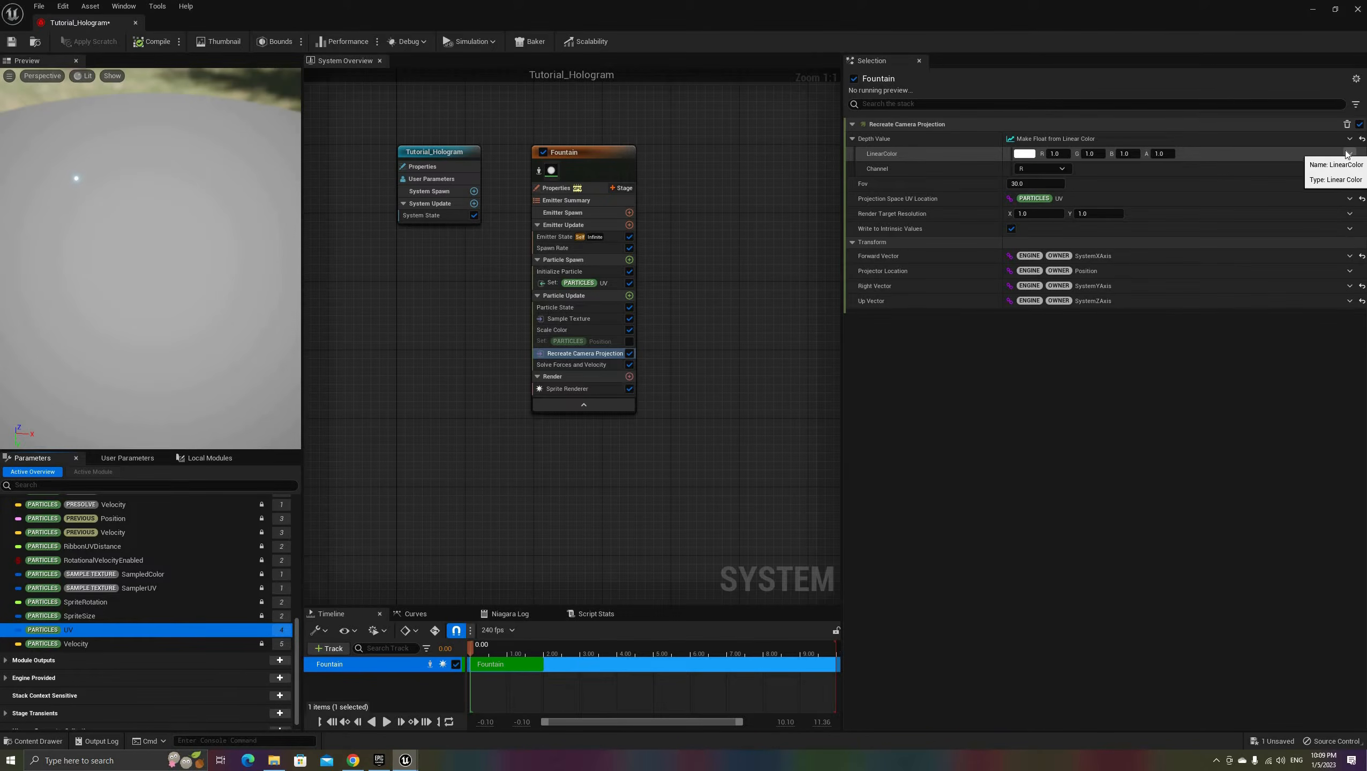
click(1349, 153)
text(sam)
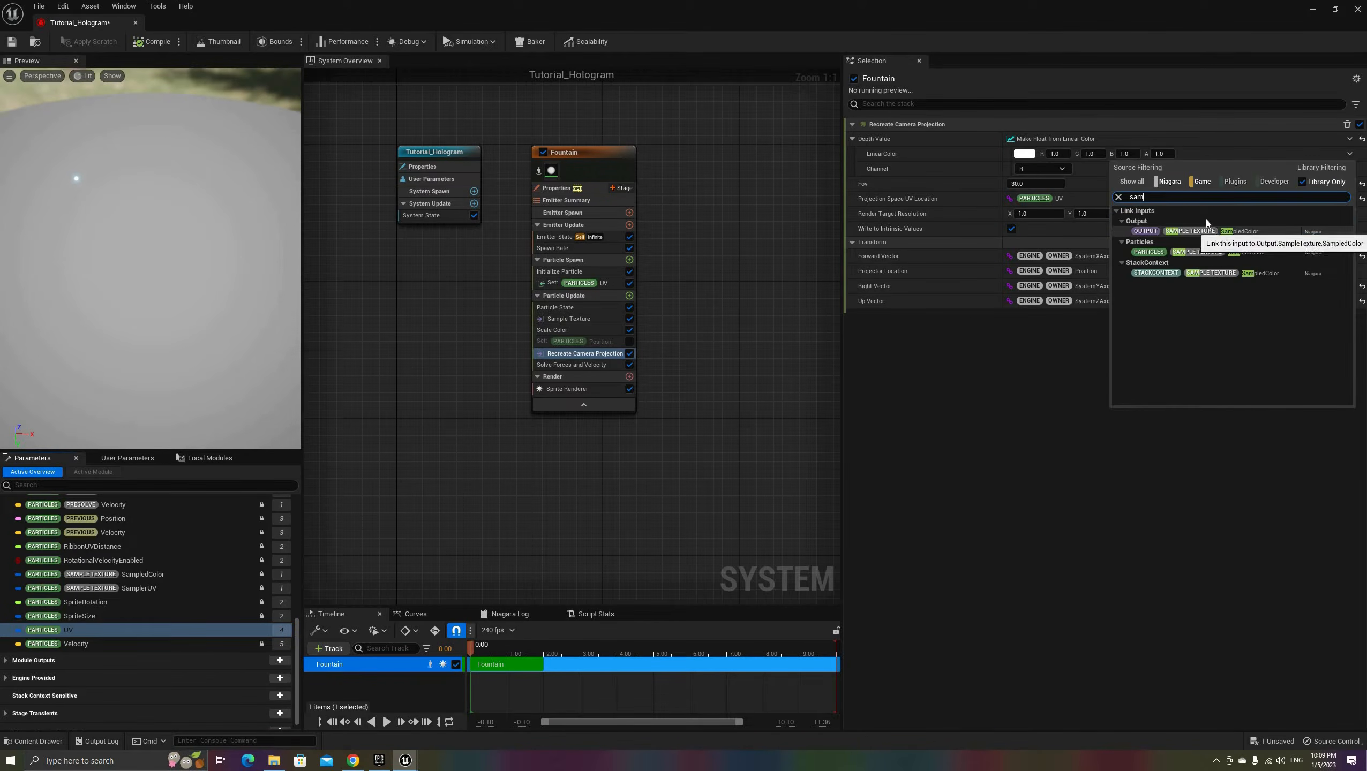
click(1208, 227)
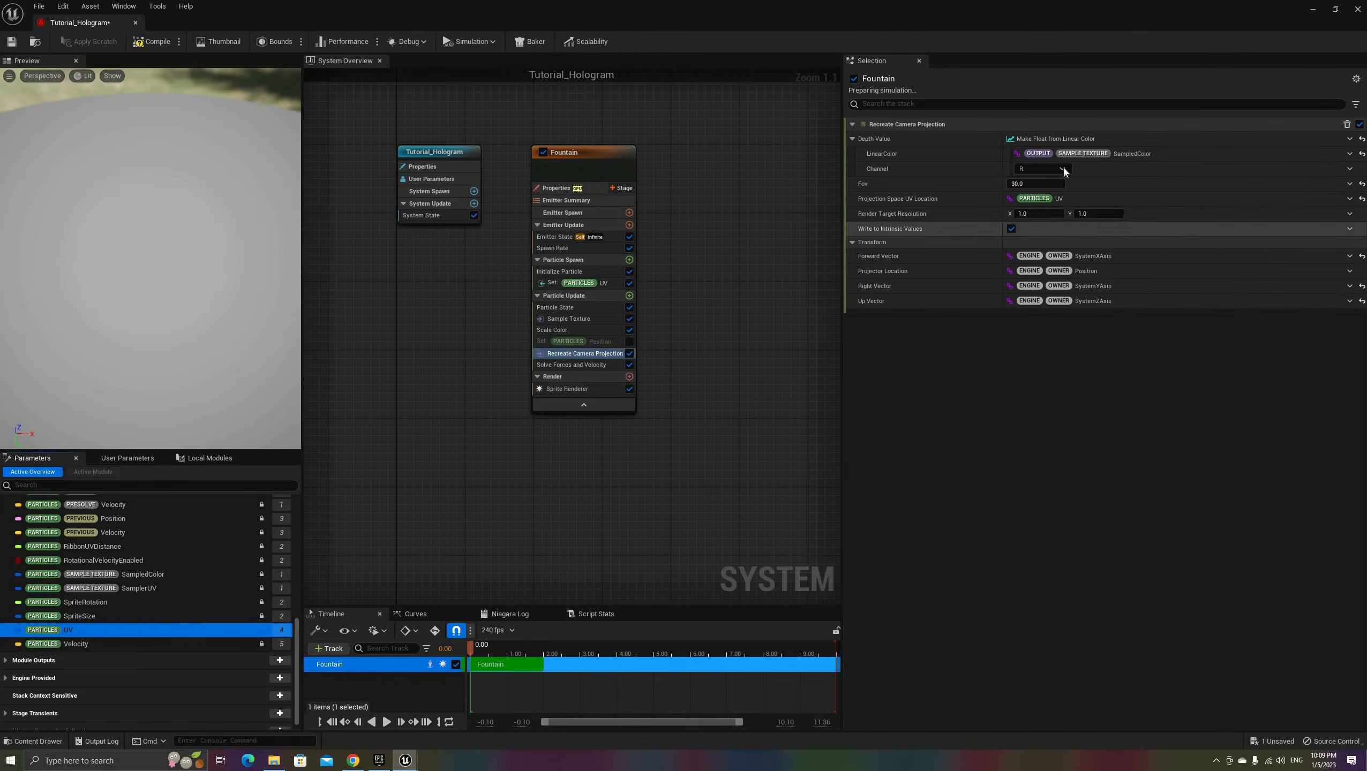
click(1042, 169)
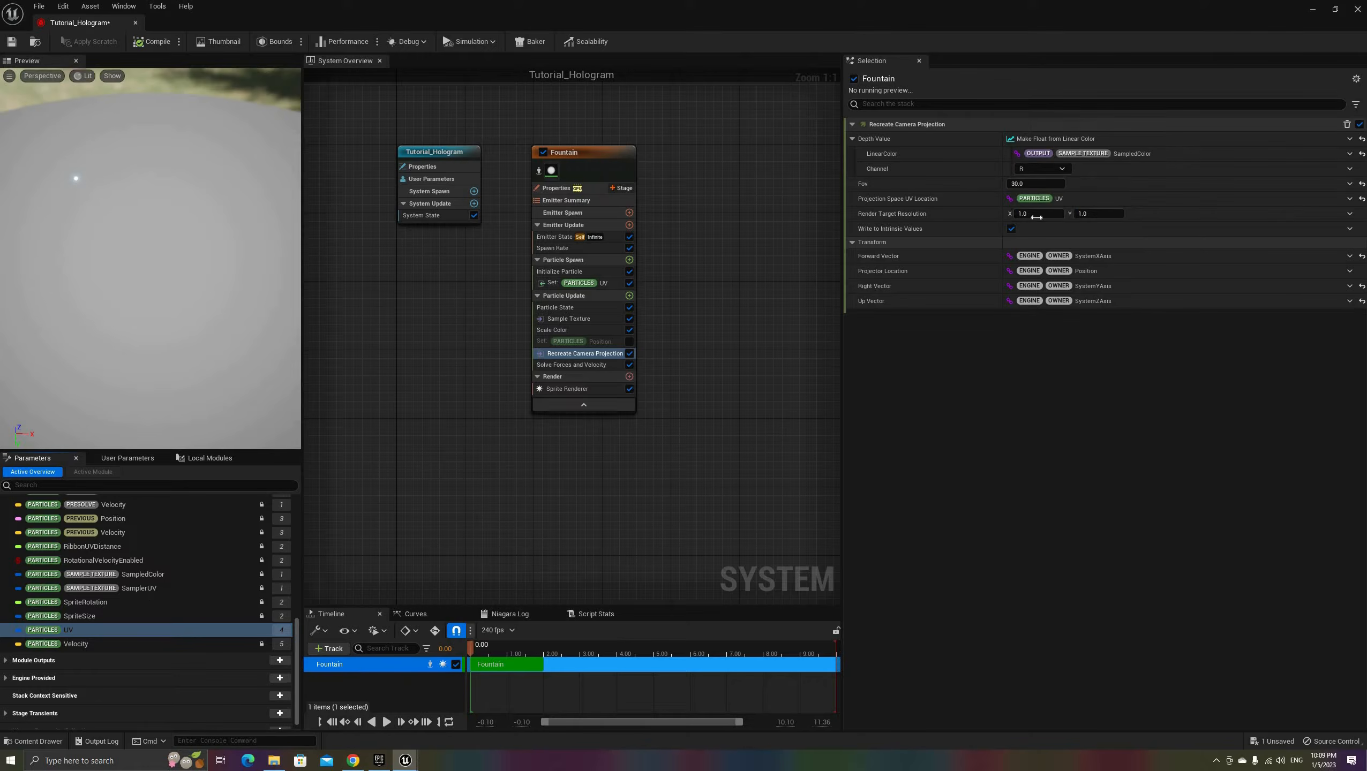
click(1037, 216)
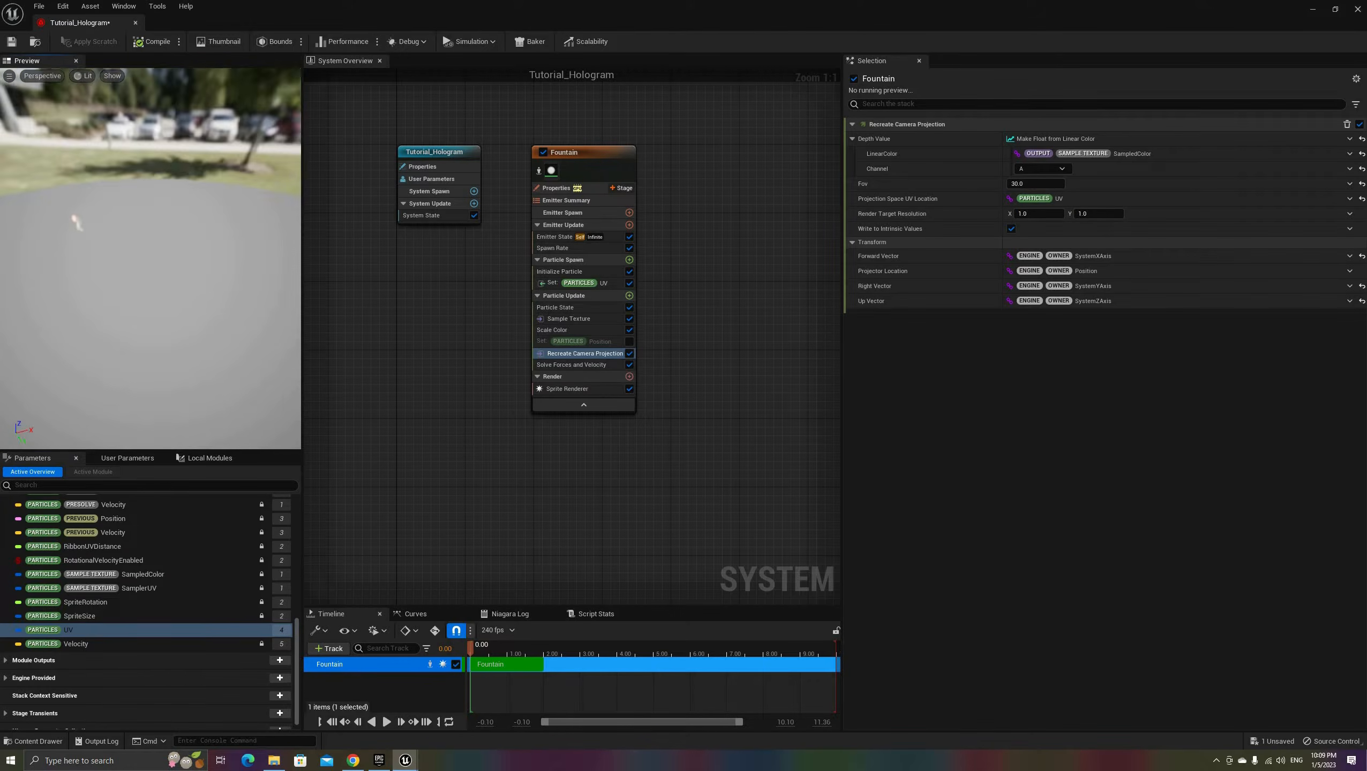
Step: Examine the depth-projected particle hologram from several angles in the Niagara preview and in the HologramExample level
drag(48, 313, 167, 286)
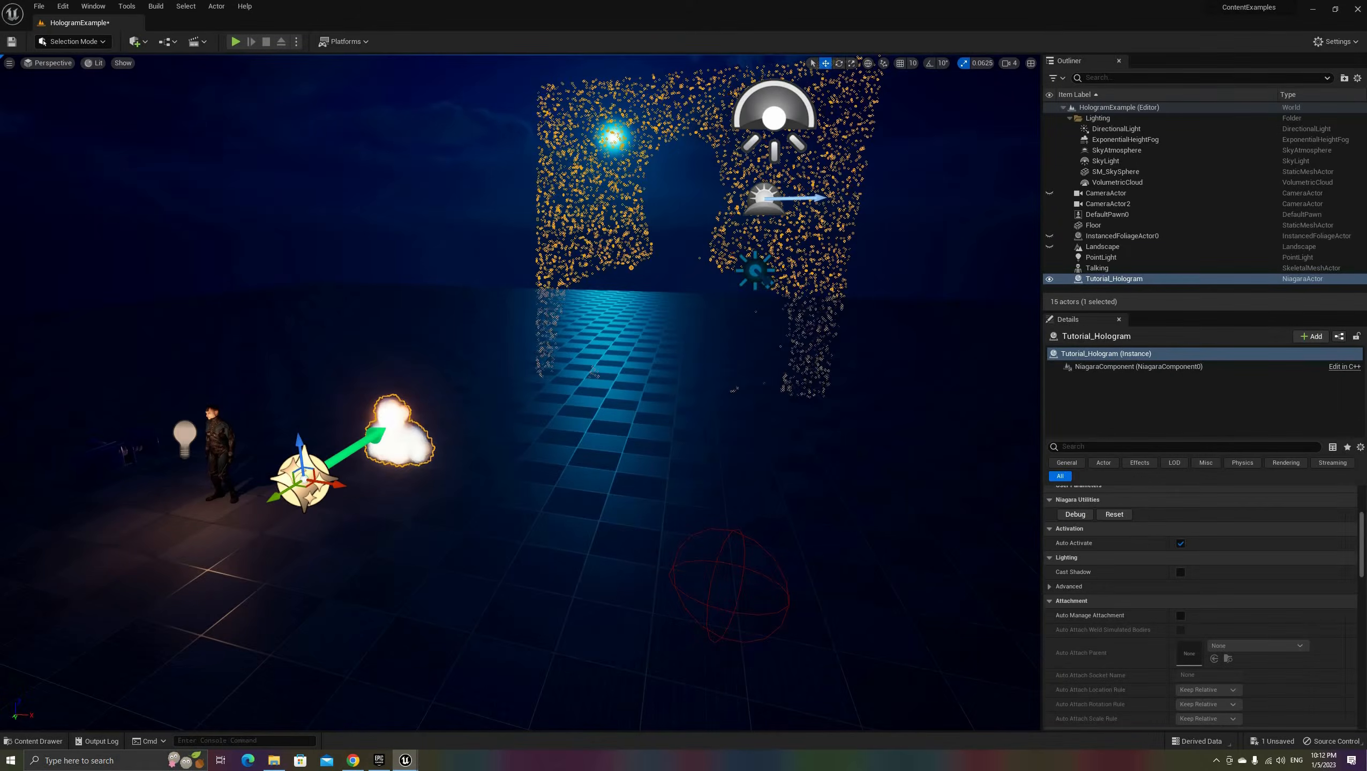
click(486, 243)
key(w)
right_drag(486, 244, 462, 224)
key(a)
key(s)
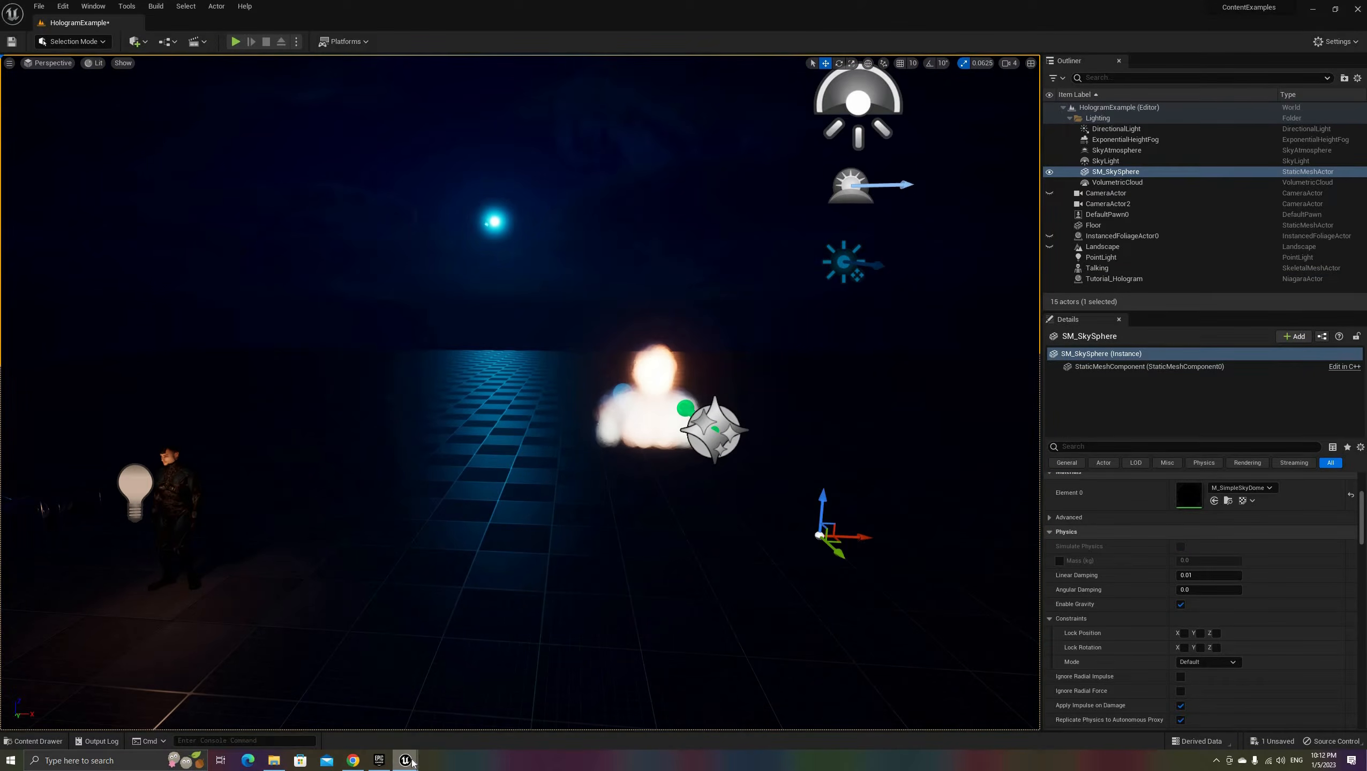
click(514, 705)
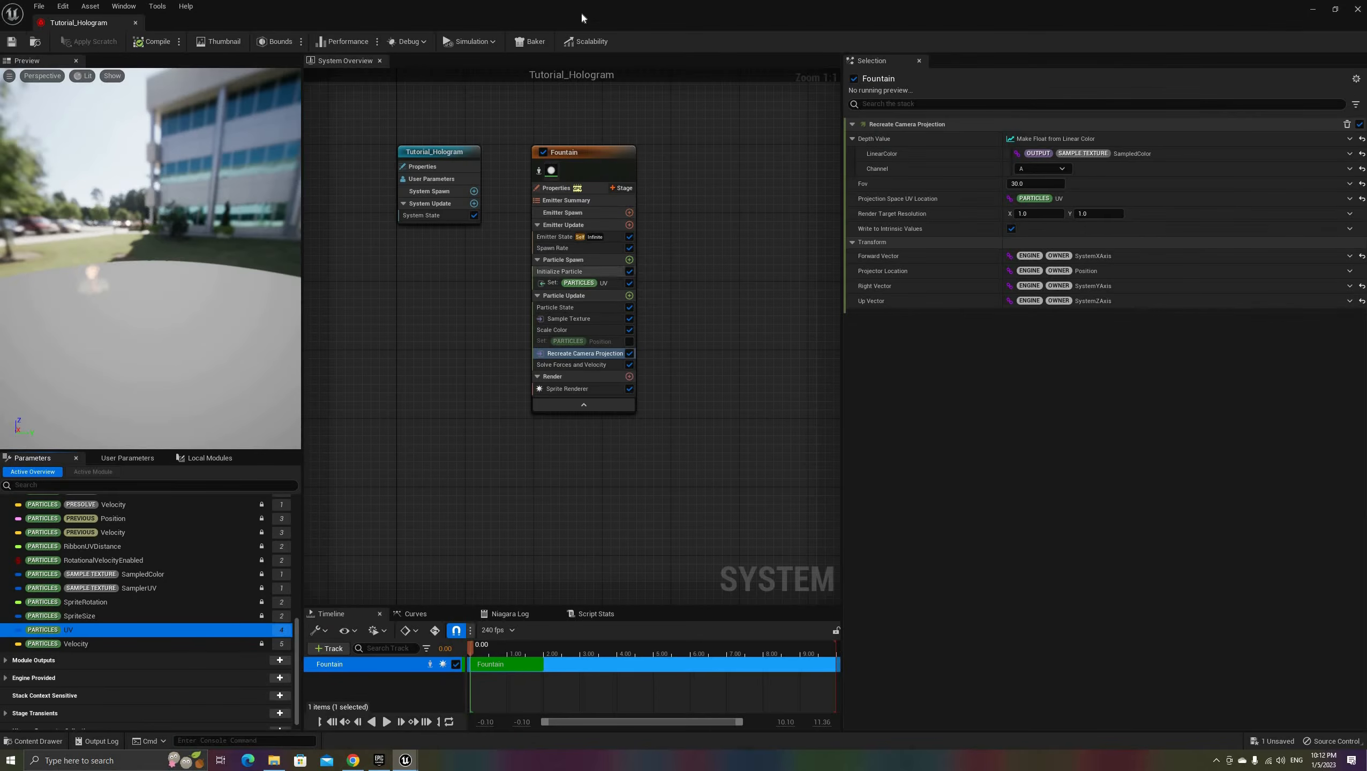
double_click(583, 20)
right_drag(372, 286, 313, 203)
click(322, 235)
drag(549, 361, 597, 559)
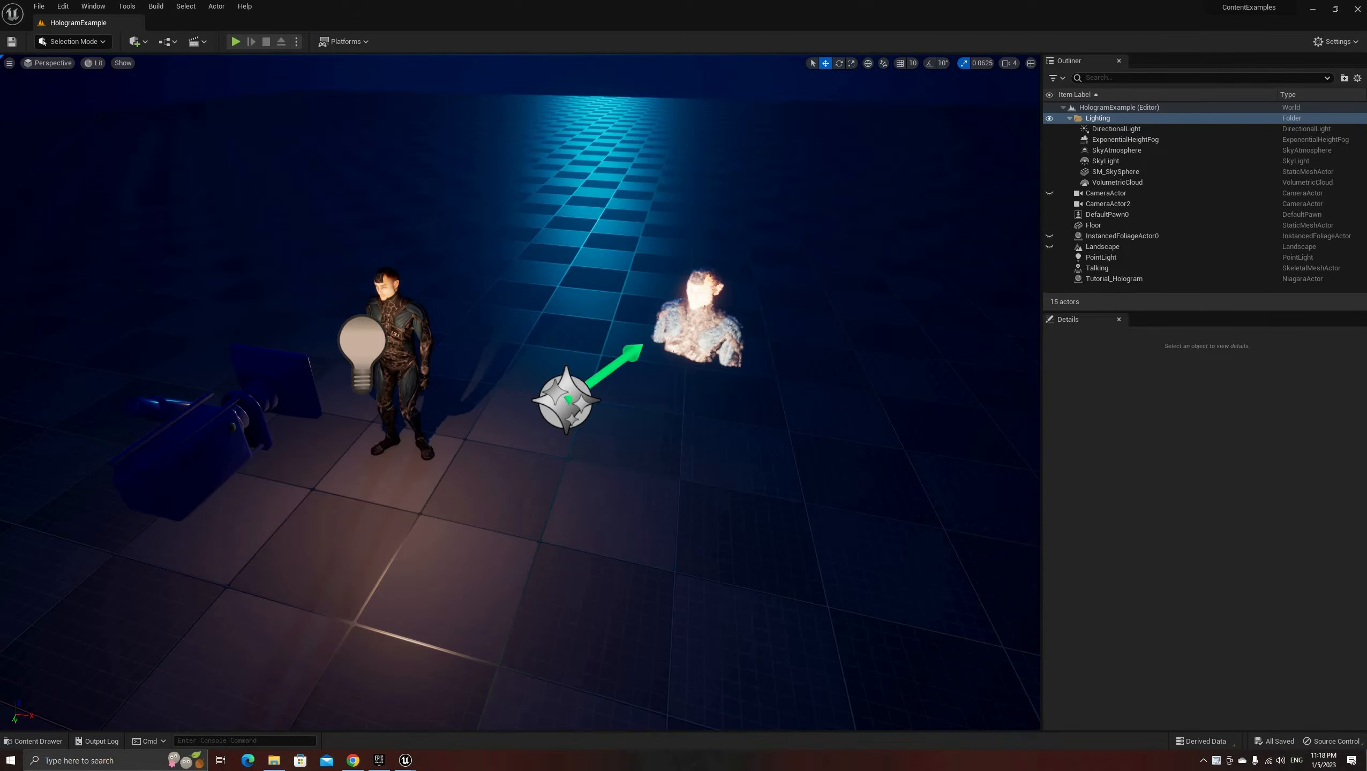
Step: Inspect the stray background particles of Tutorial_Hologram and the scene capture settings of CameraActor2's SceneCaptureComponent2D
click(576, 415)
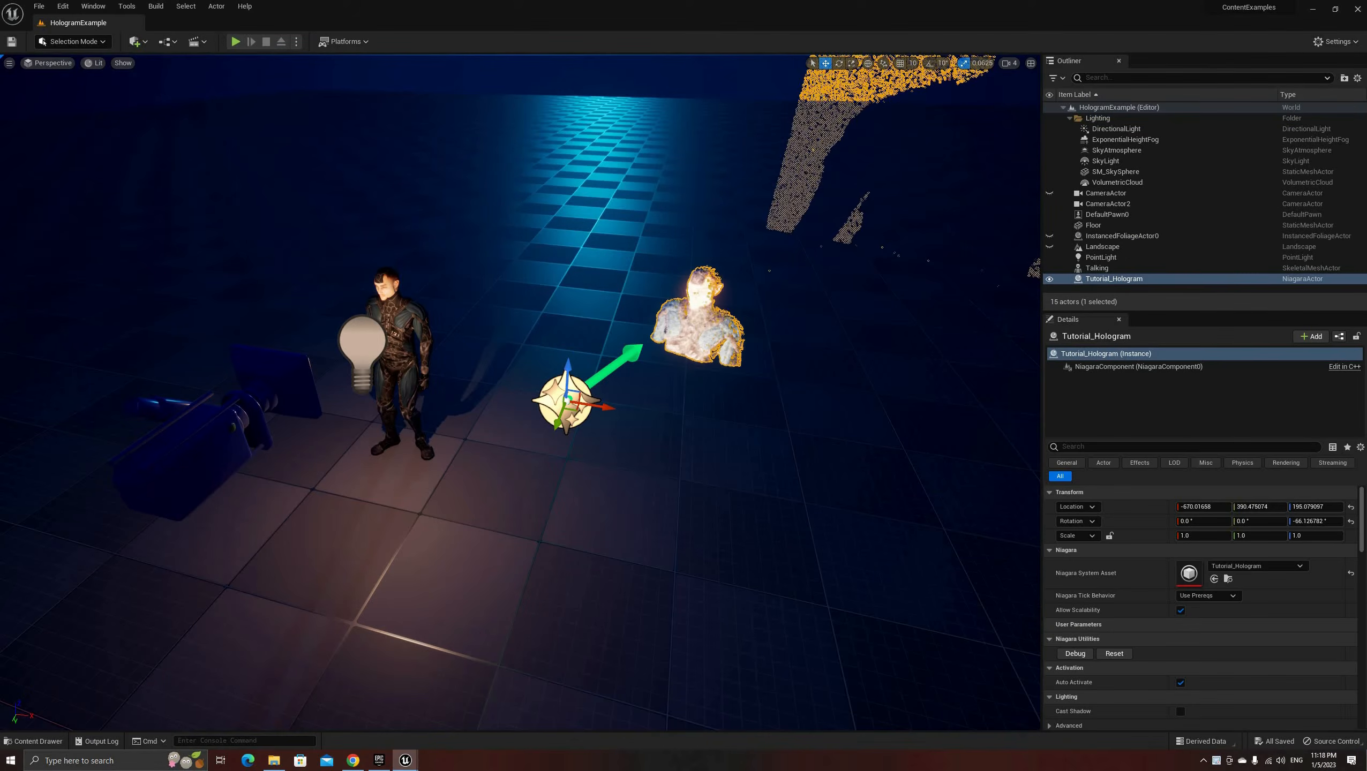
right_drag(576, 414, 632, 349)
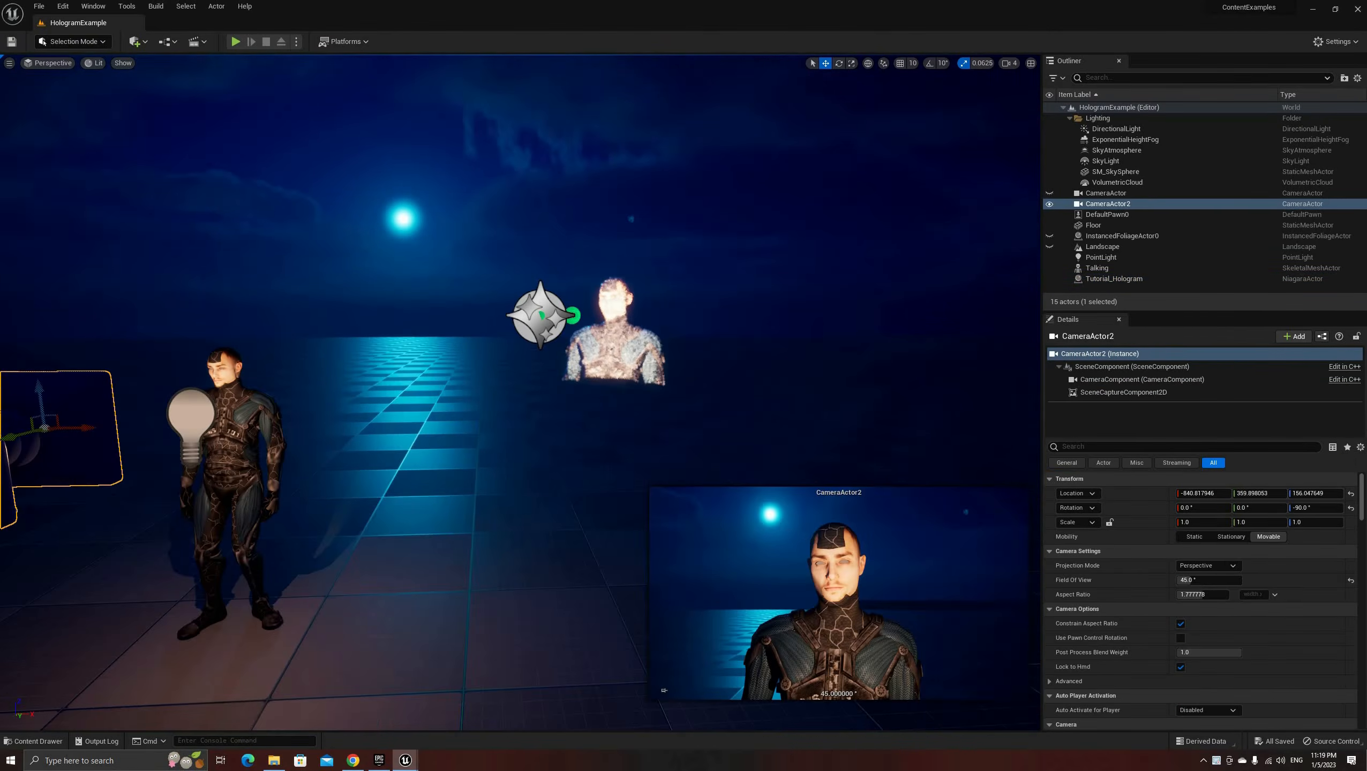
right_drag(520, 393, 519, 433)
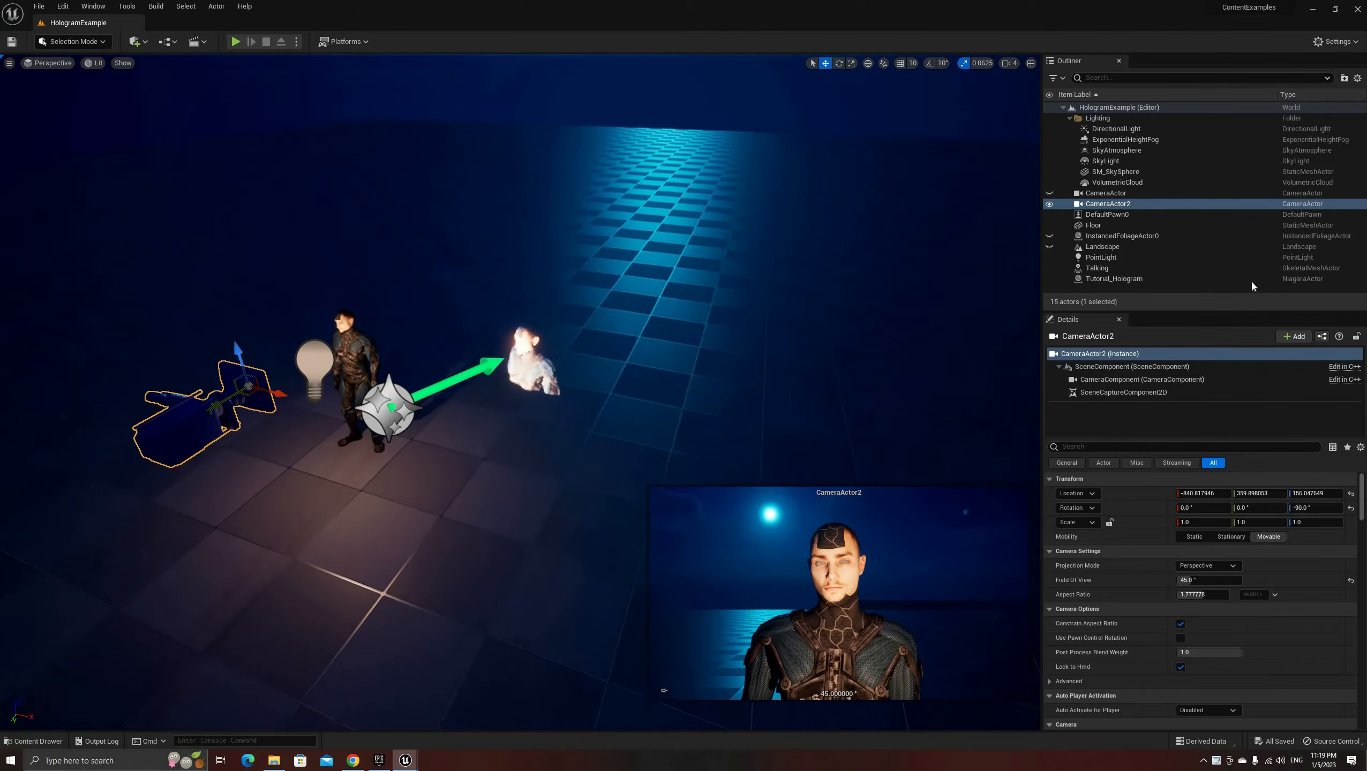
click(1123, 392)
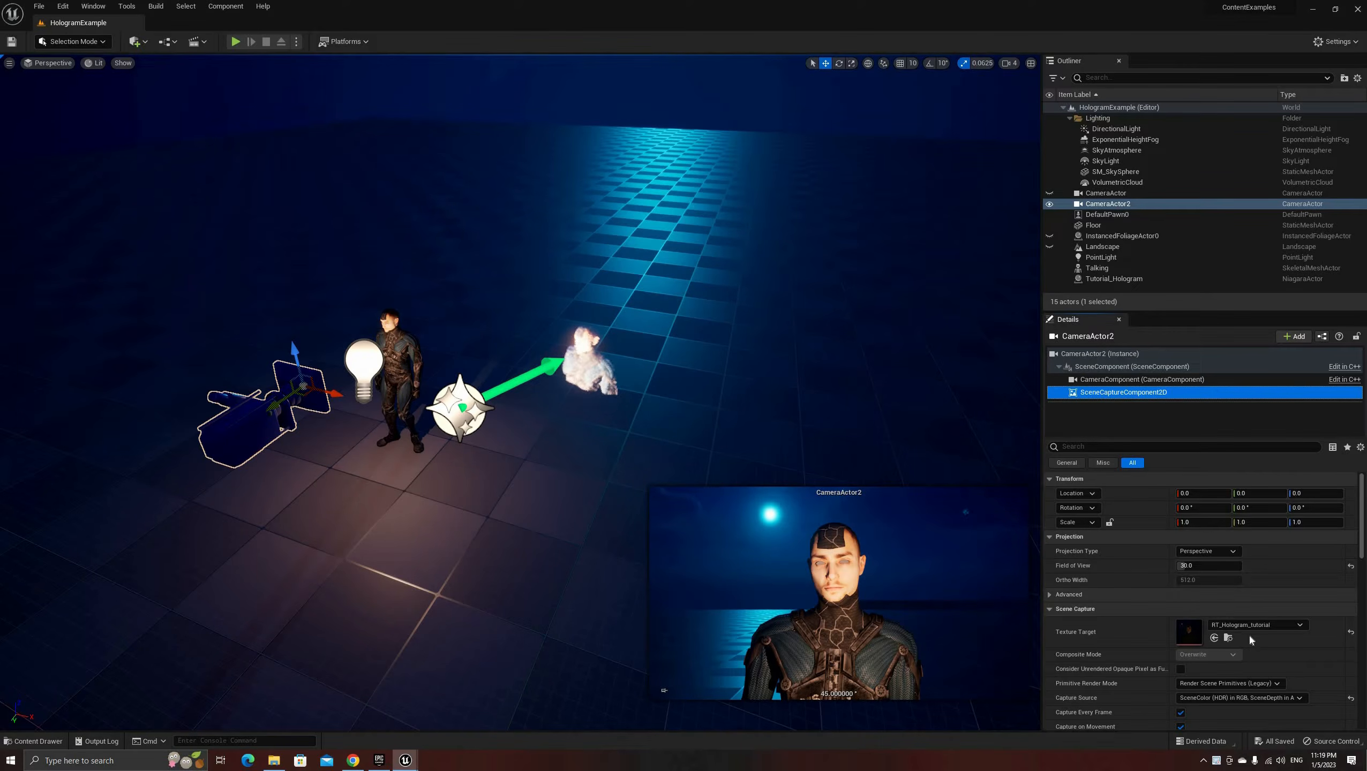
scroll(1250, 640, down, 3)
scroll(1249, 634, down, 3)
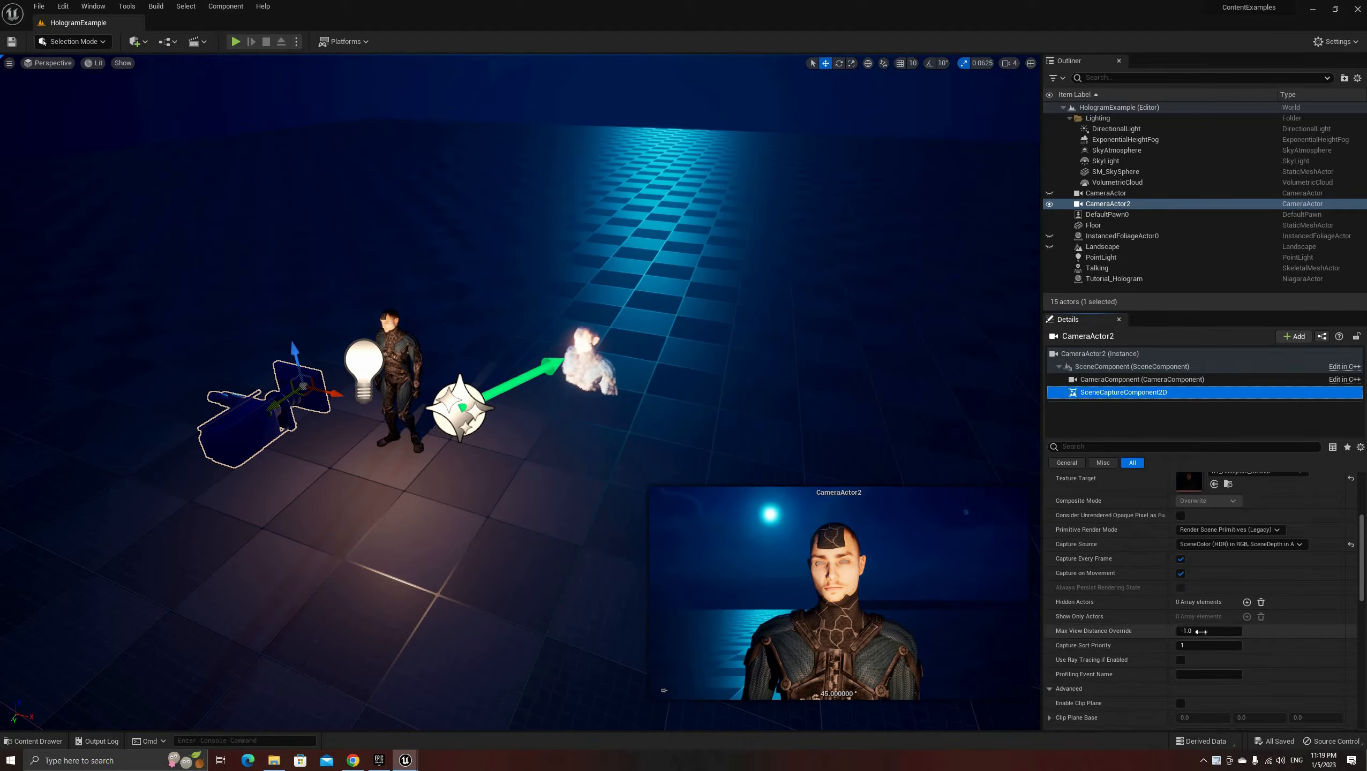
click(460, 409)
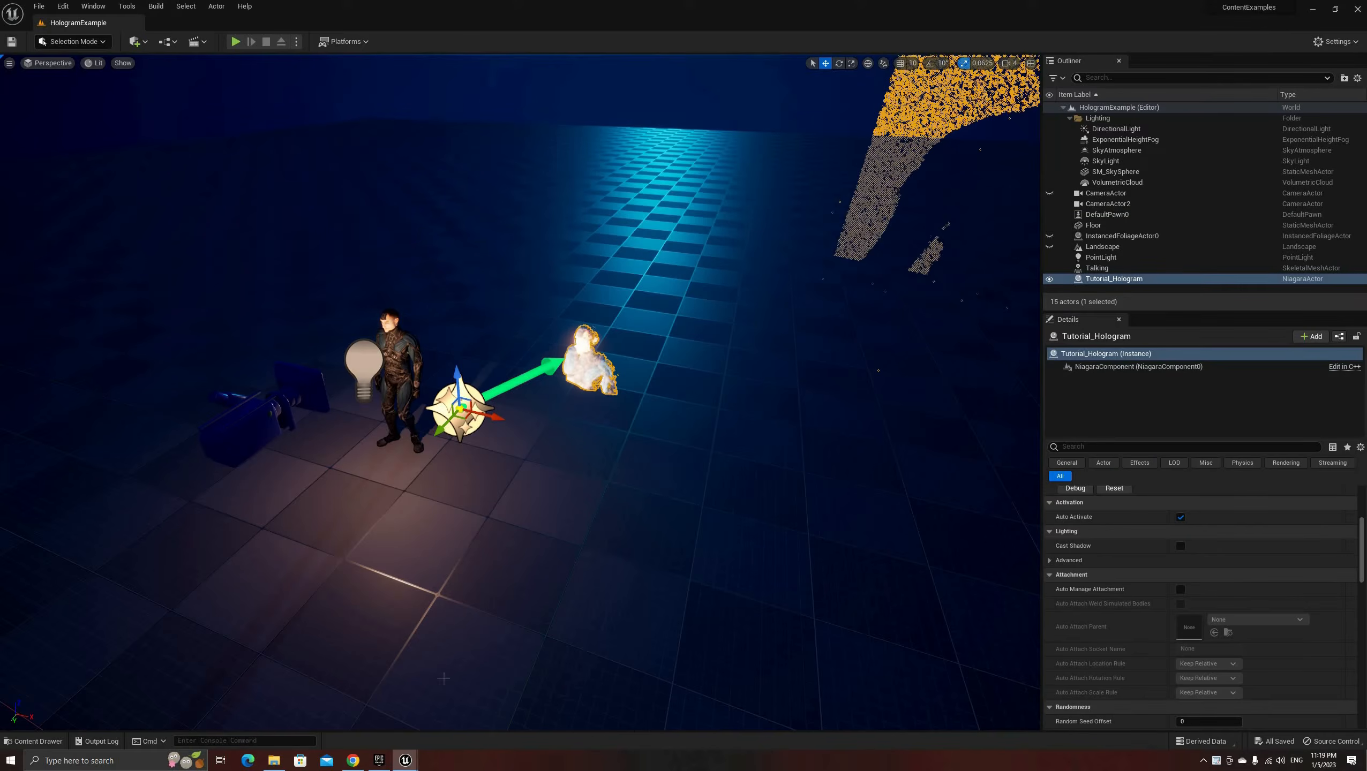
Step: Add a Kill Particles module to the Fountain emitter's Particle Update, driven by Set Bool by Float Comparison
mouse_move(405, 759)
click(502, 722)
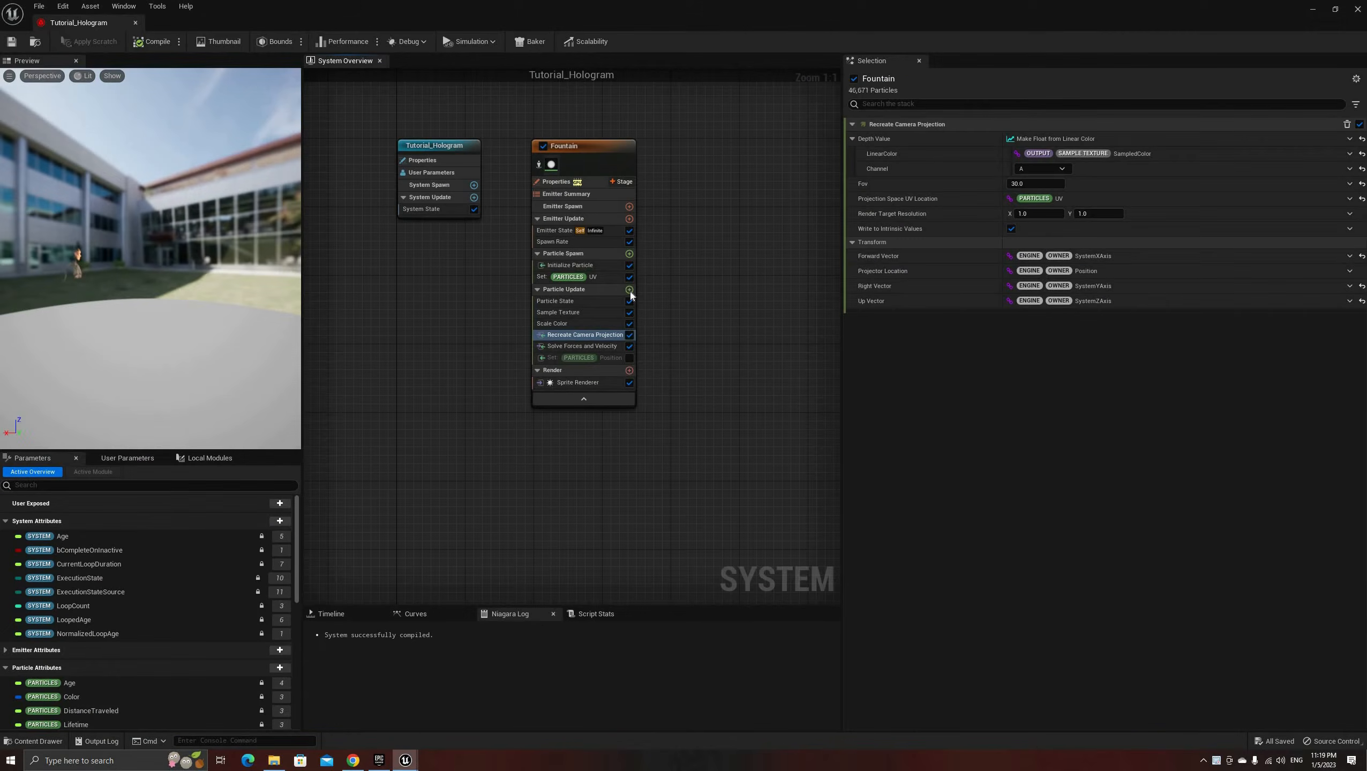
click(630, 290)
text(kill)
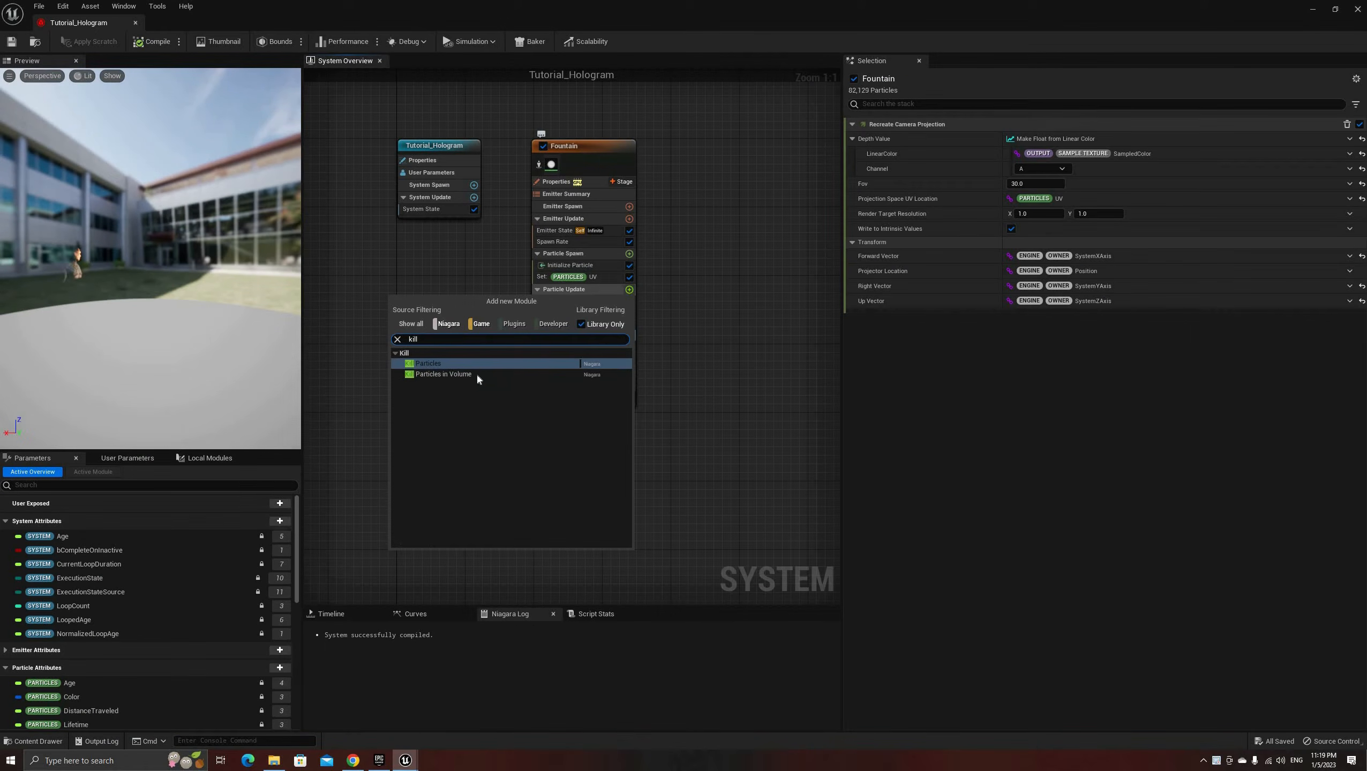
key(Return)
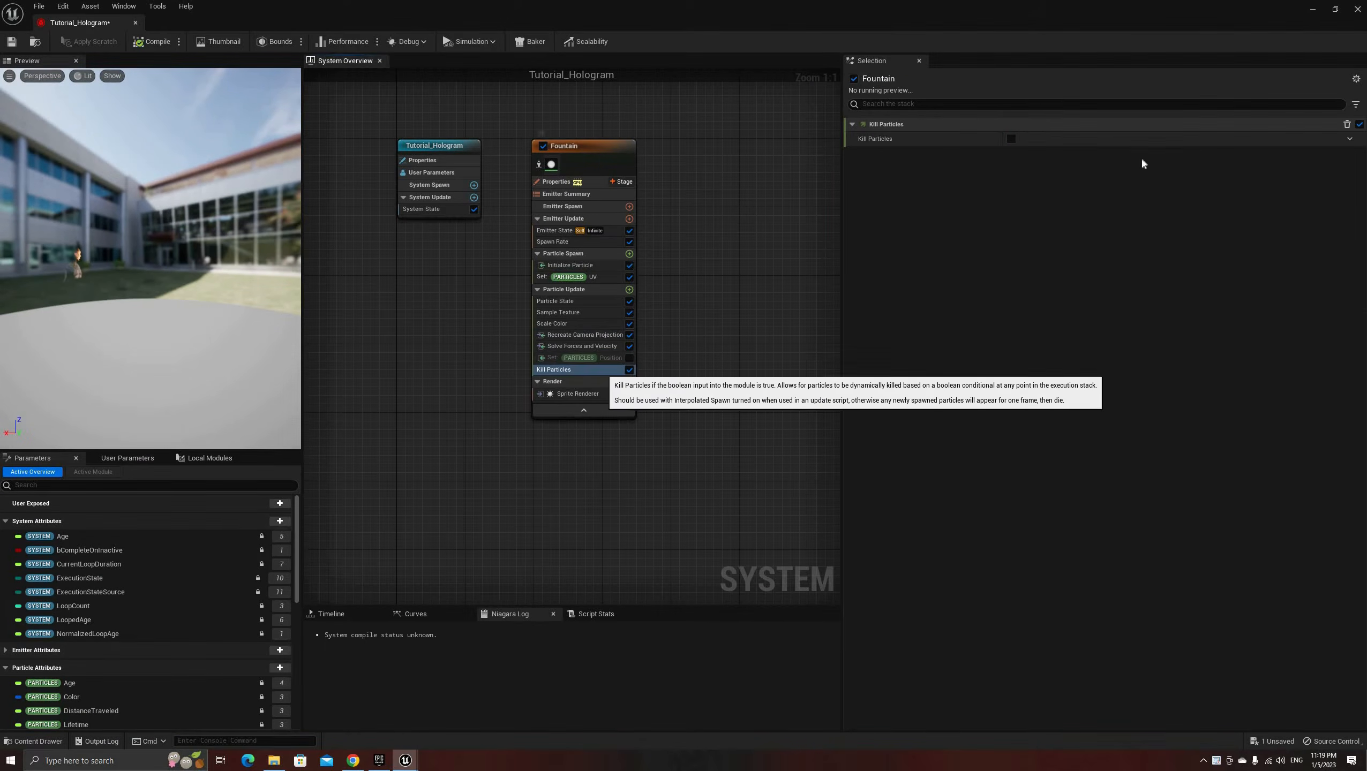
click(1349, 138)
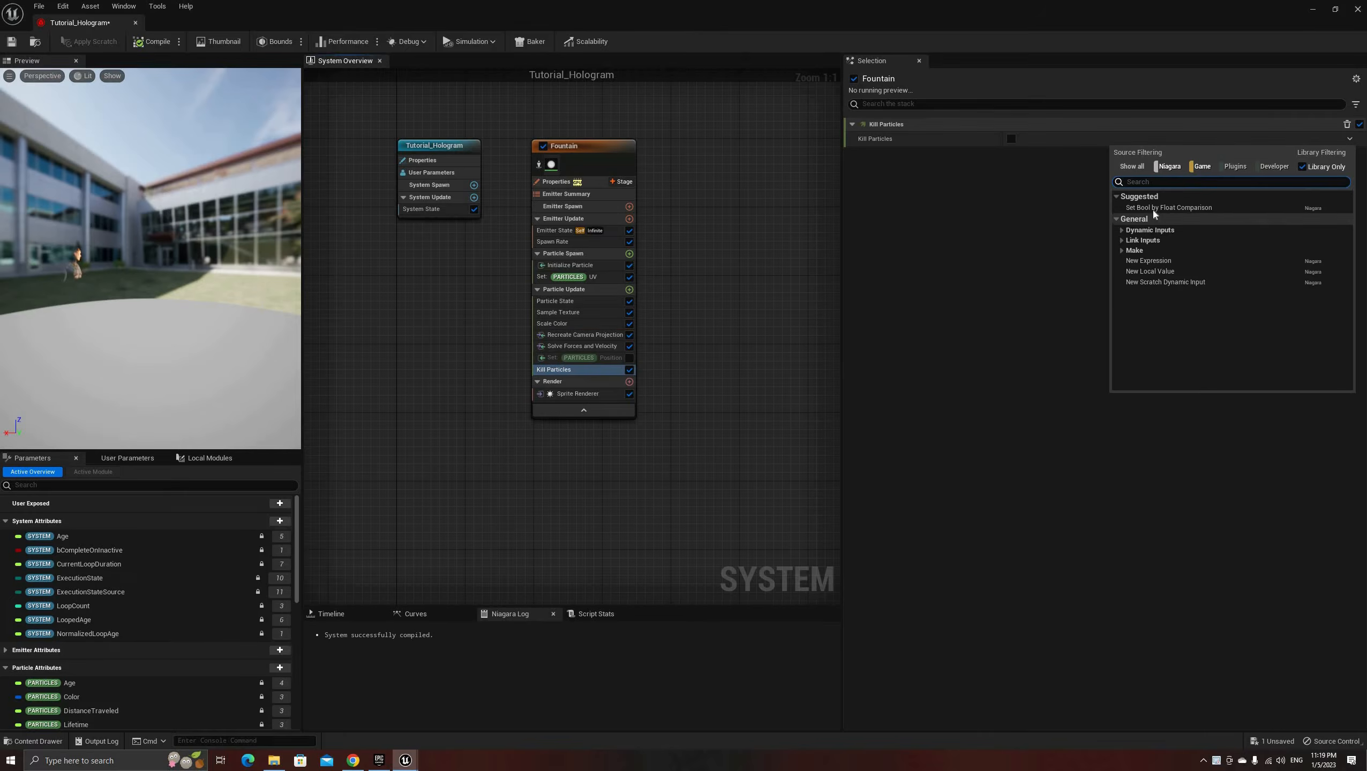
click(1168, 207)
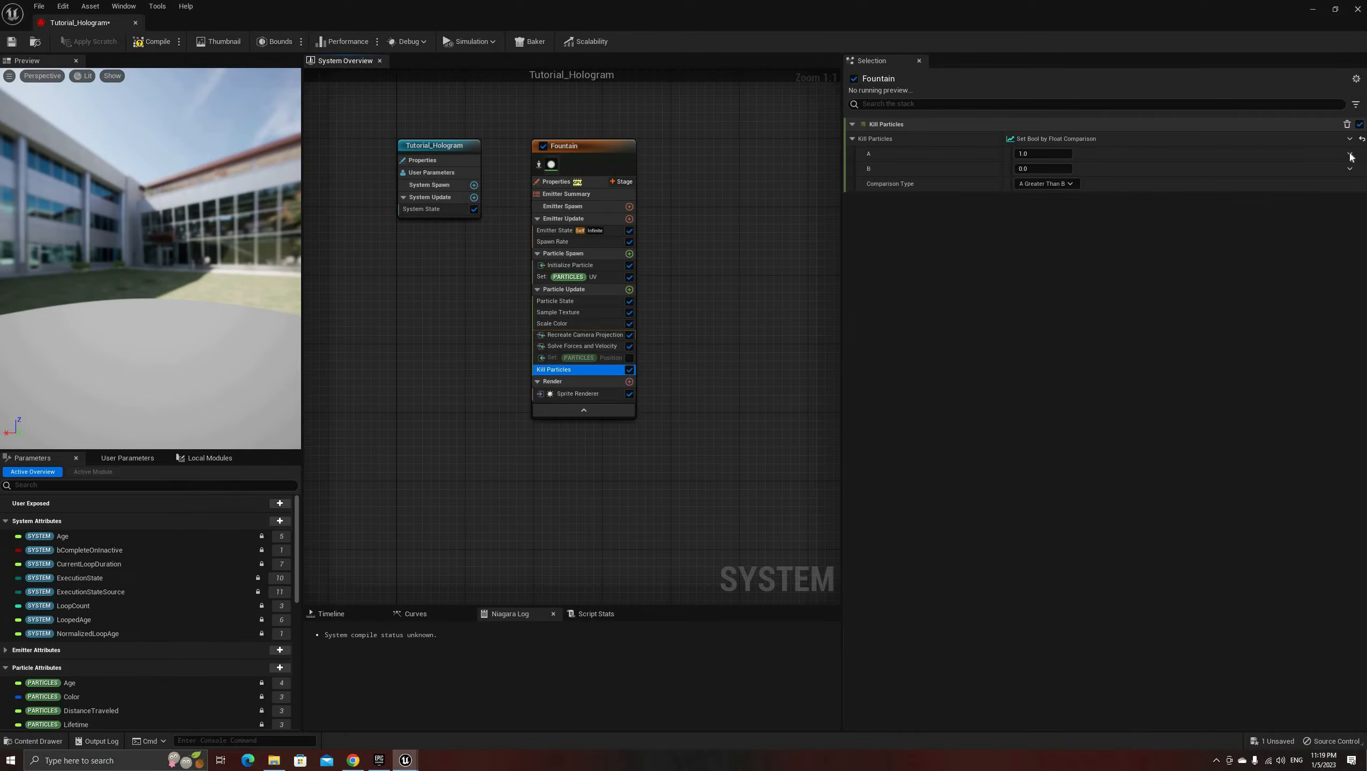
Step: Drive comparison input A with Make Float from Linear Color, link its LinearColor to SampleTexture SampledColor, and open the Channel options
click(1350, 154)
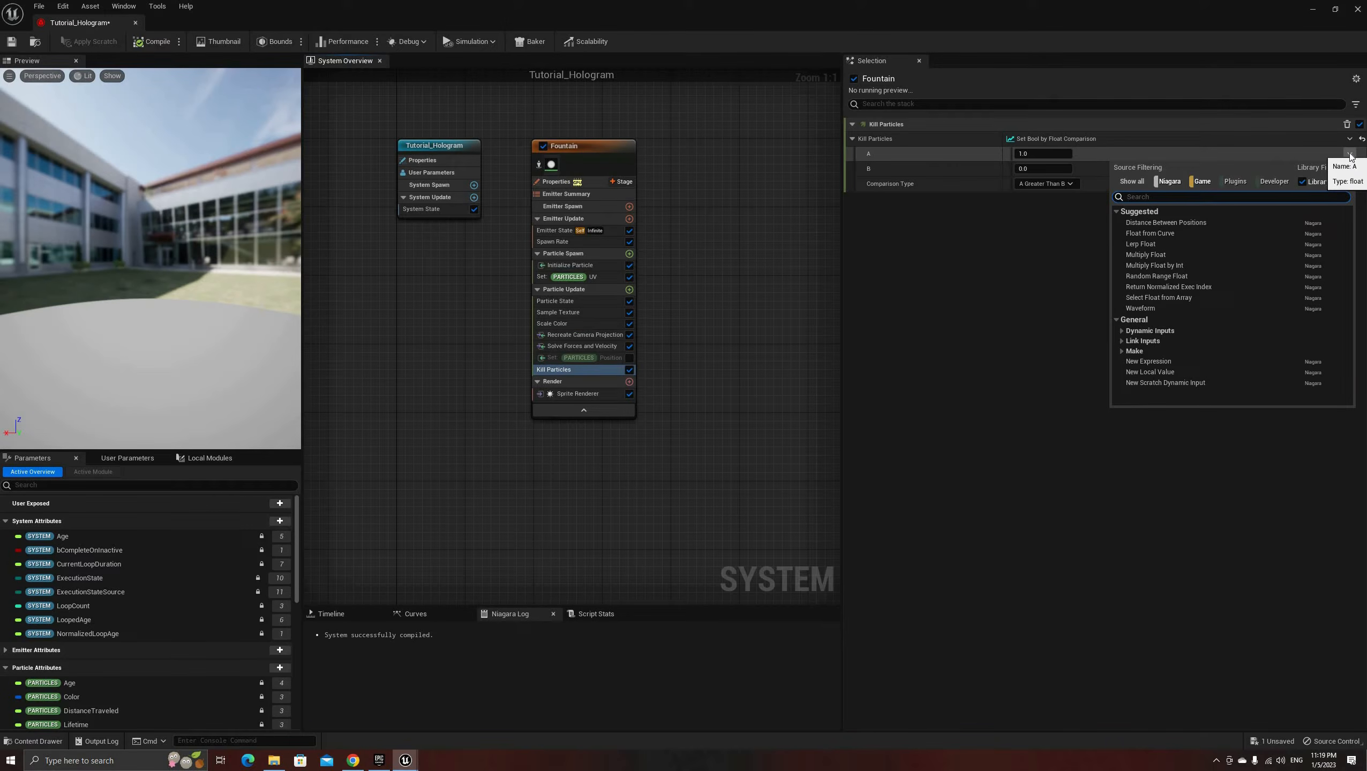
text(colo)
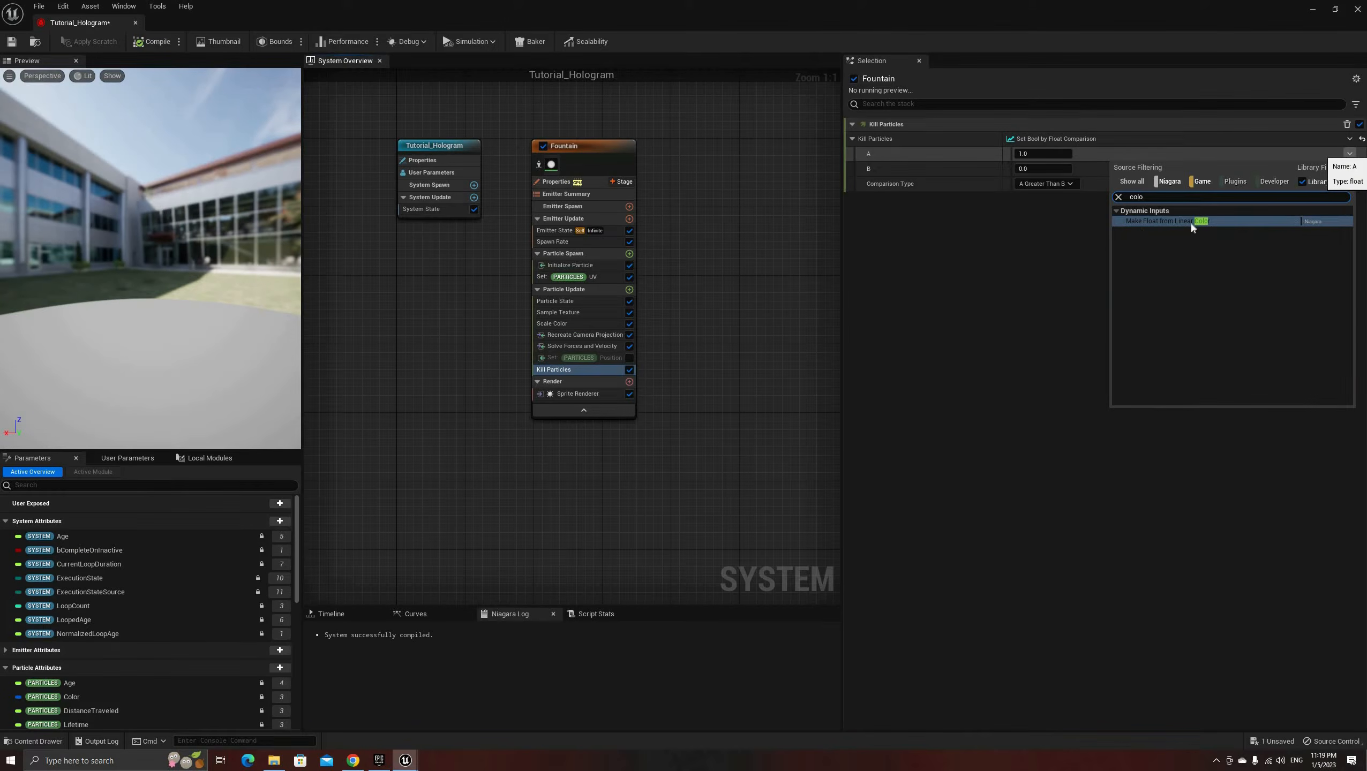
click(1191, 222)
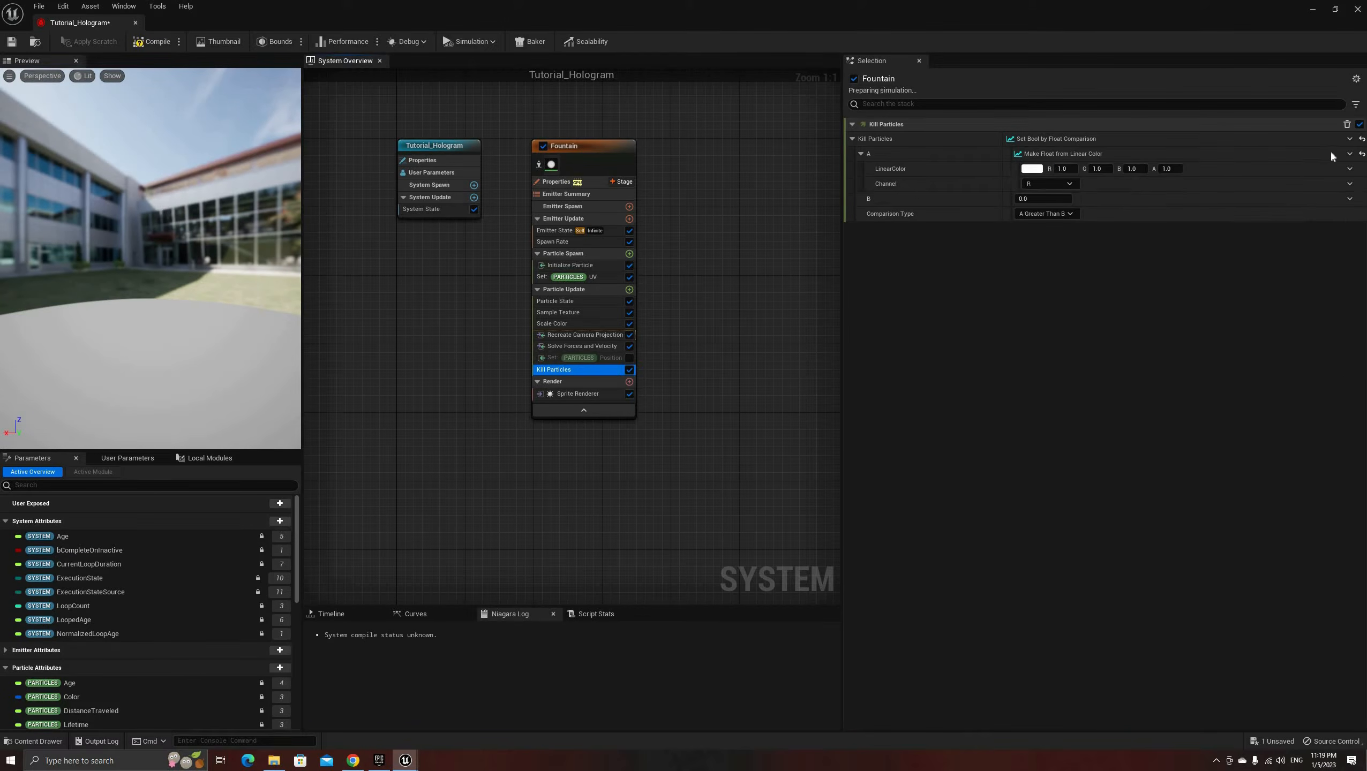
click(1350, 169)
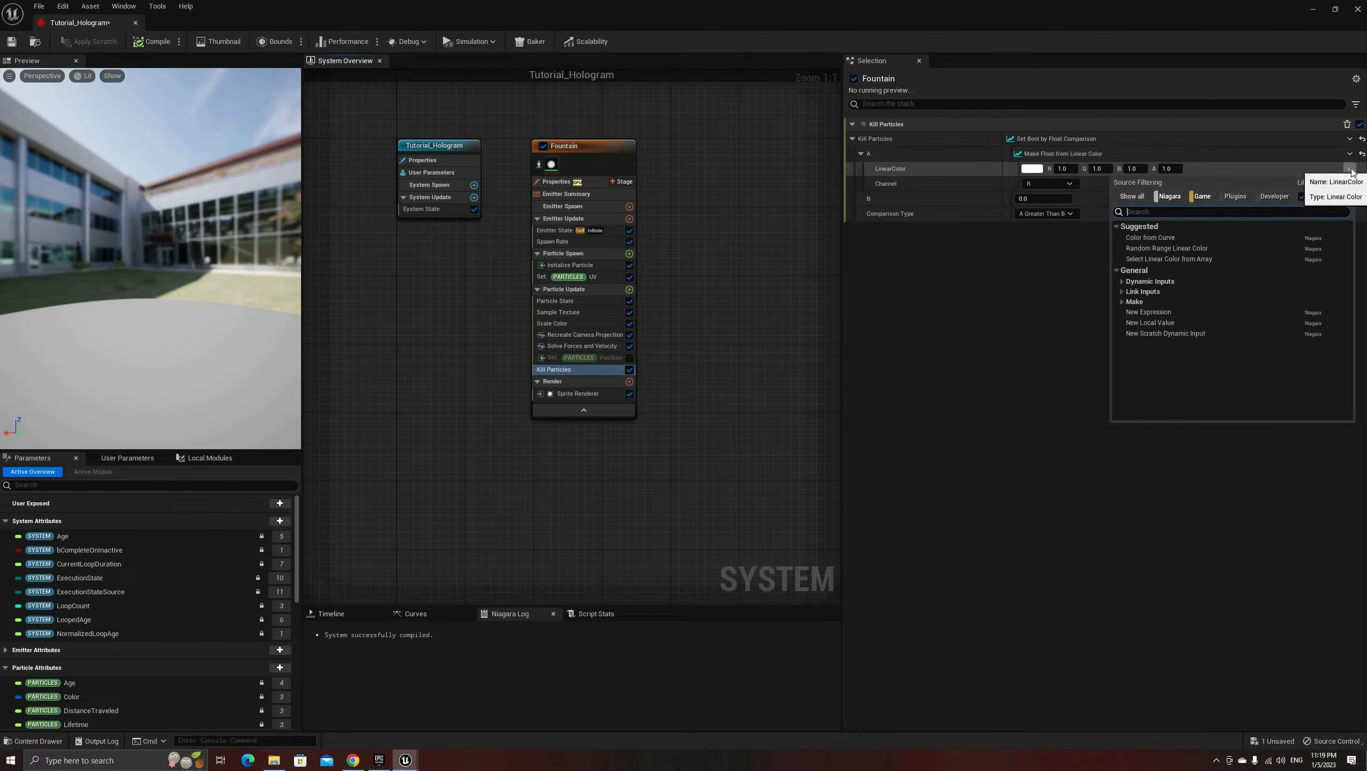
text(sam)
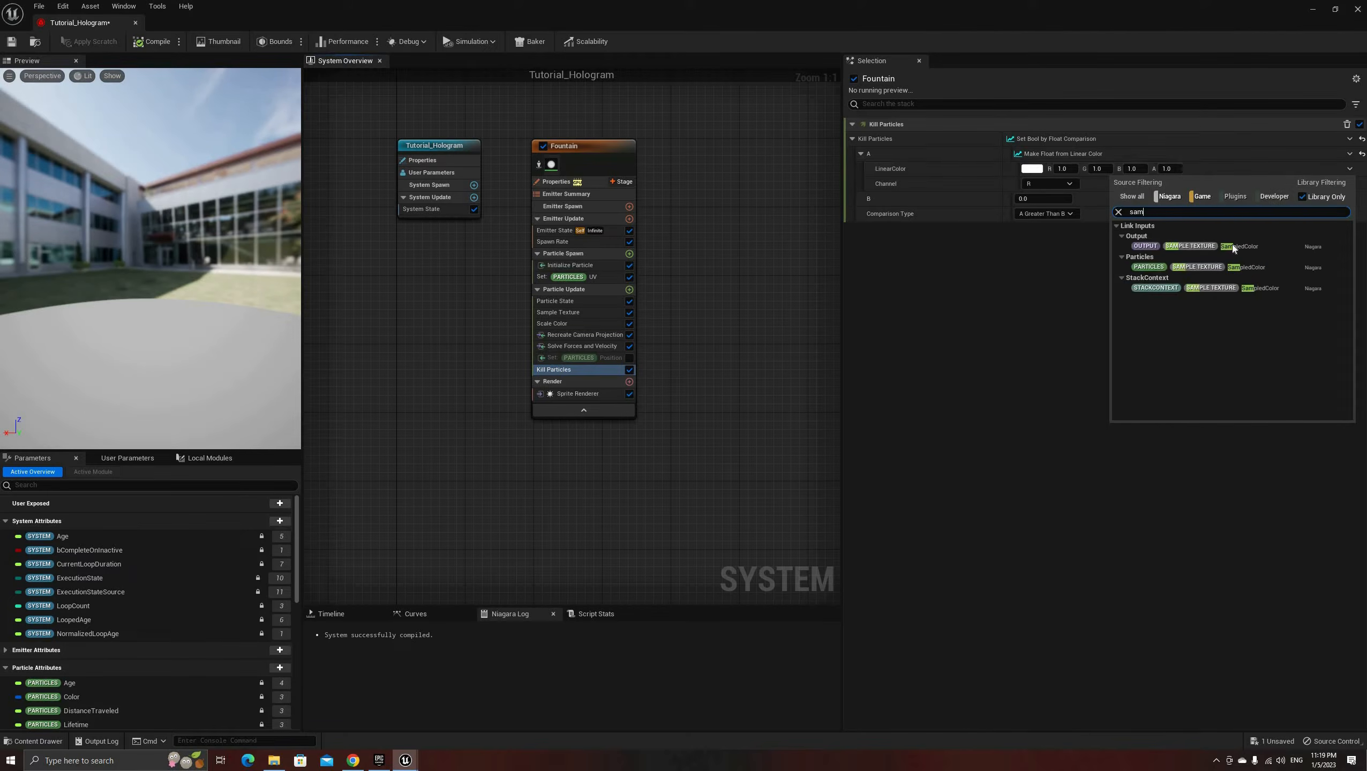
key(Return)
click(1050, 183)
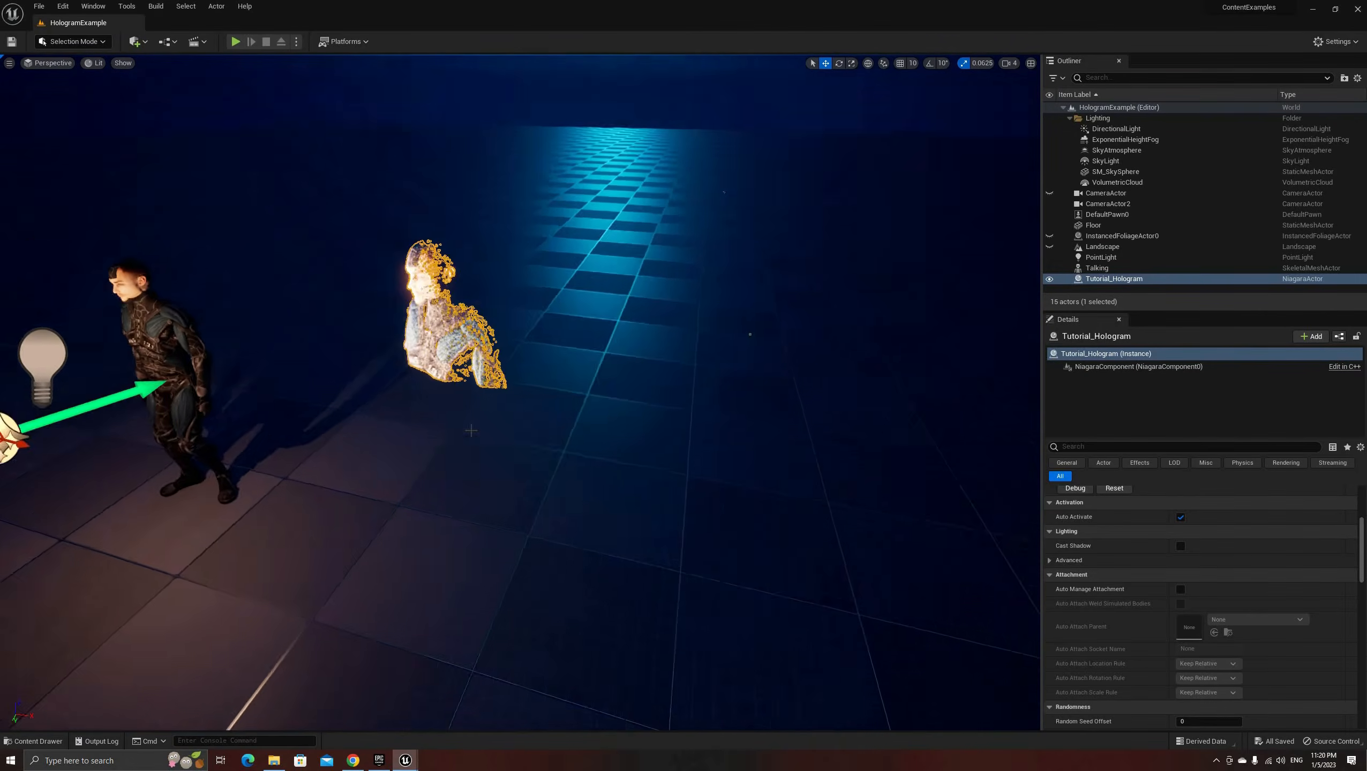
Step: Lower the Tutorial_Hologram actor toward the floor in the HologramExample level
right_drag(471, 430, 416, 422)
key(e)
drag(394, 490, 391, 535)
key(w)
key(a)
right_drag(426, 505, 545, 470)
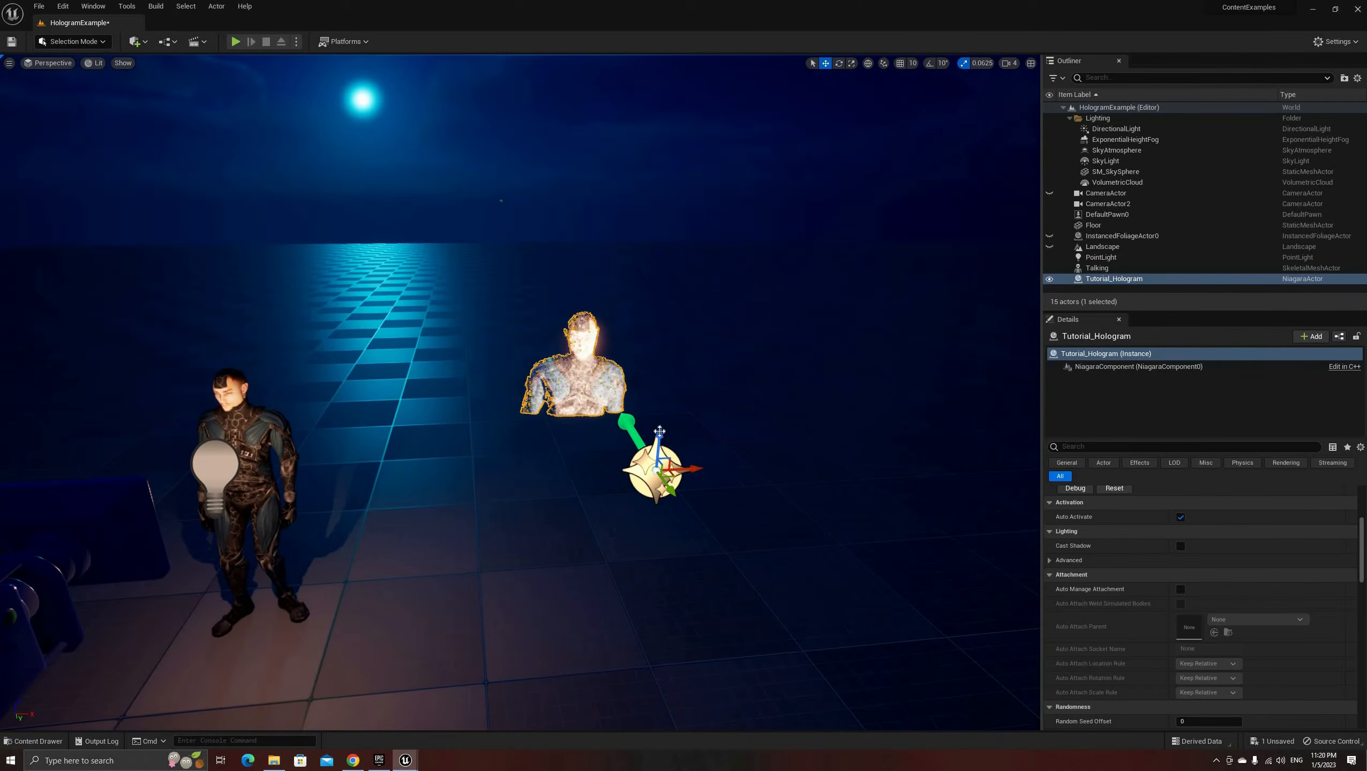
drag(660, 438, 672, 597)
Step: Shift the Tutorial_Hologram actor sideways and raise it close to the standing character
key(d)
key(s)
right_drag(672, 597, 448, 643)
key(w)
key(d)
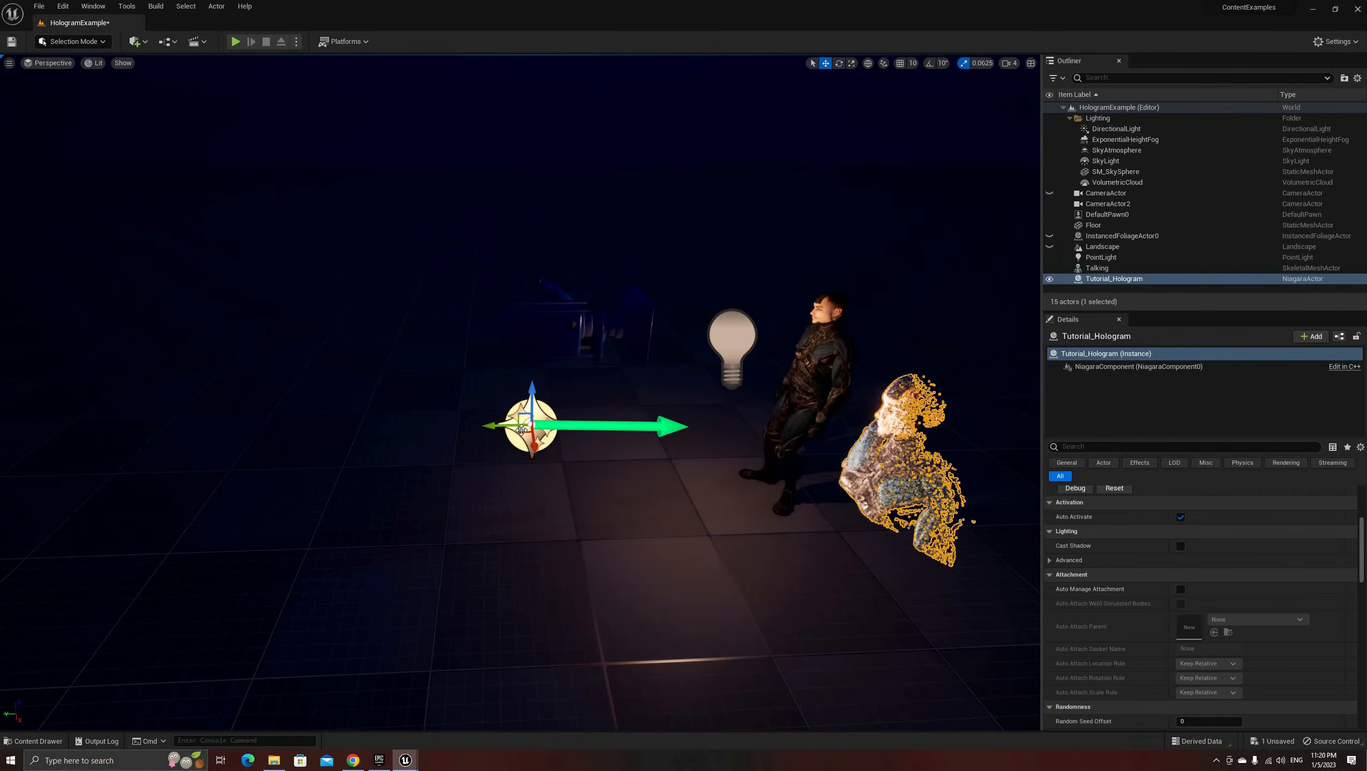
drag(532, 426, 550, 424)
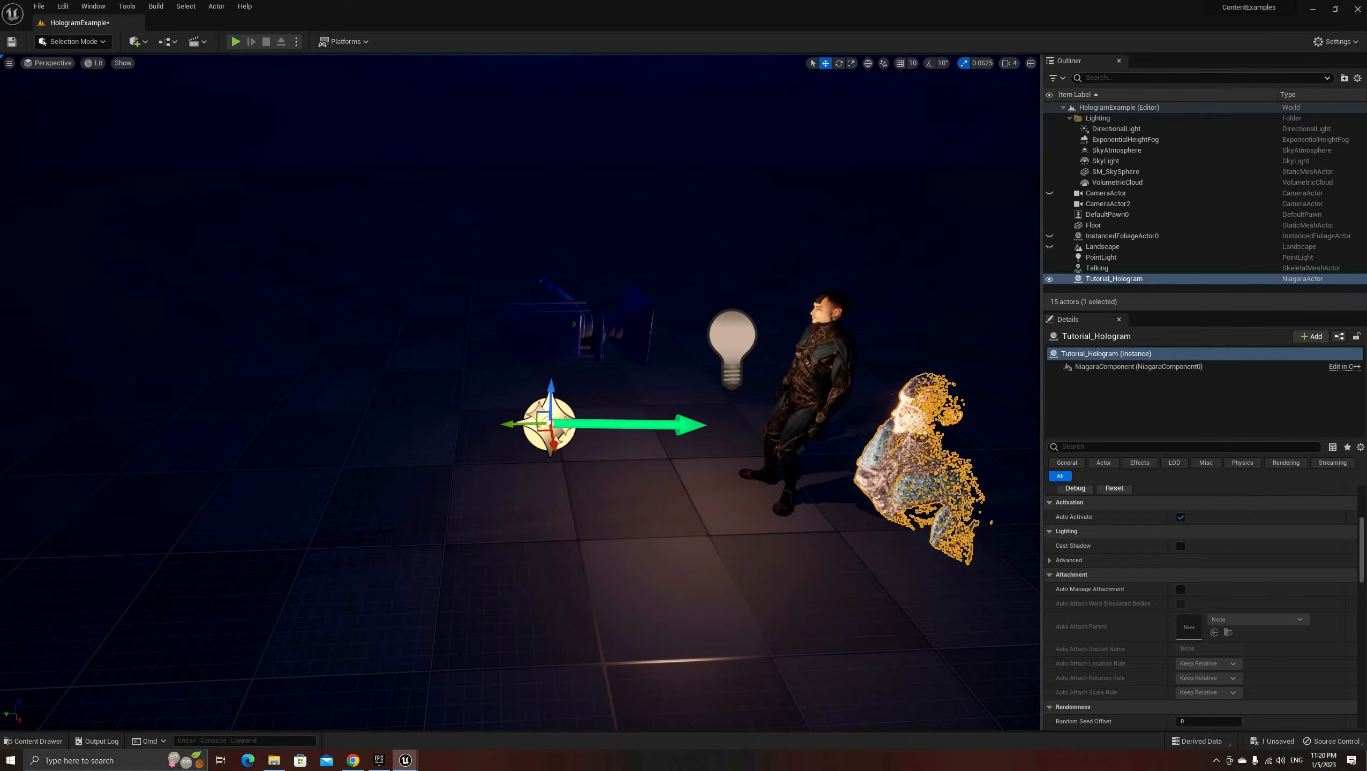
key(d)
right_drag(540, 425, 519, 424)
key(s)
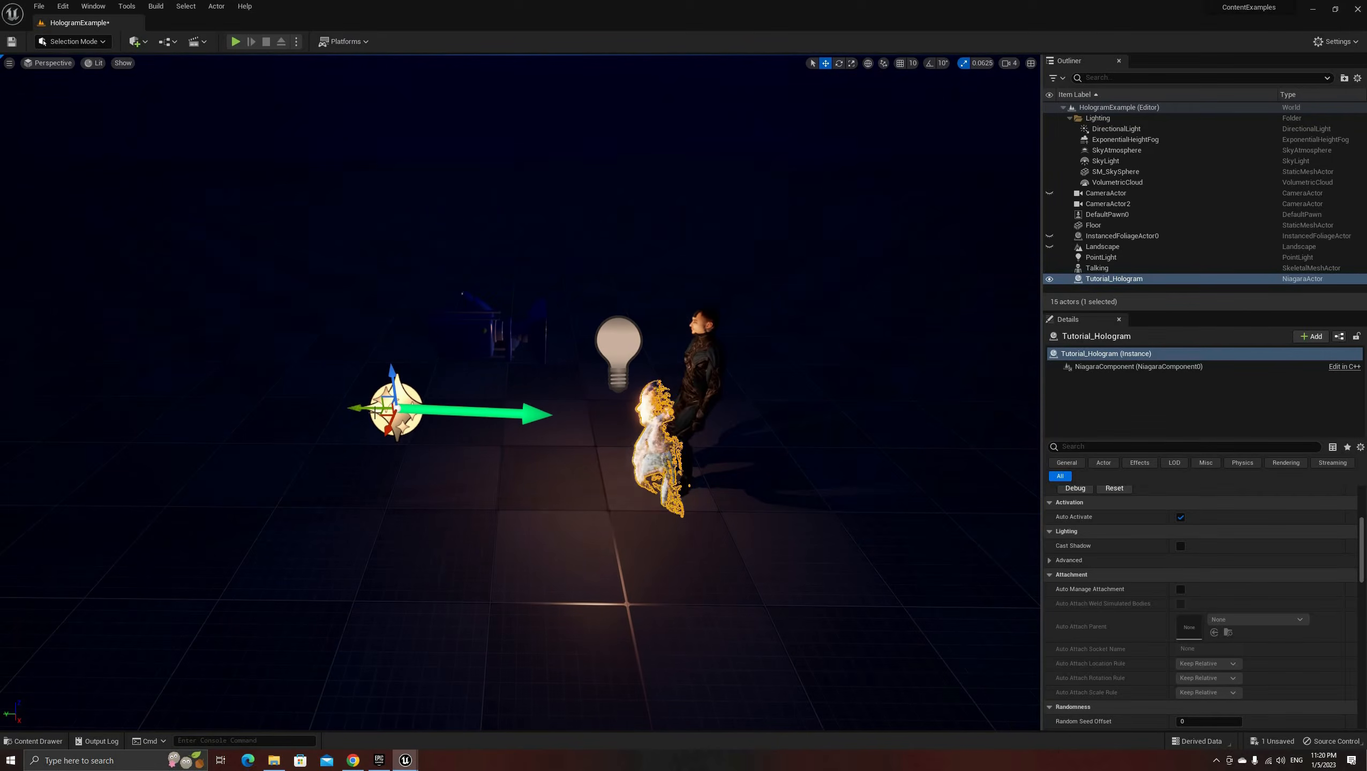
drag(391, 410, 501, 313)
Step: Place the Tutorial_Hologram actor on the open floor beside the standing character, clear of the camera
key(a)
right_drag(465, 327, 605, 355)
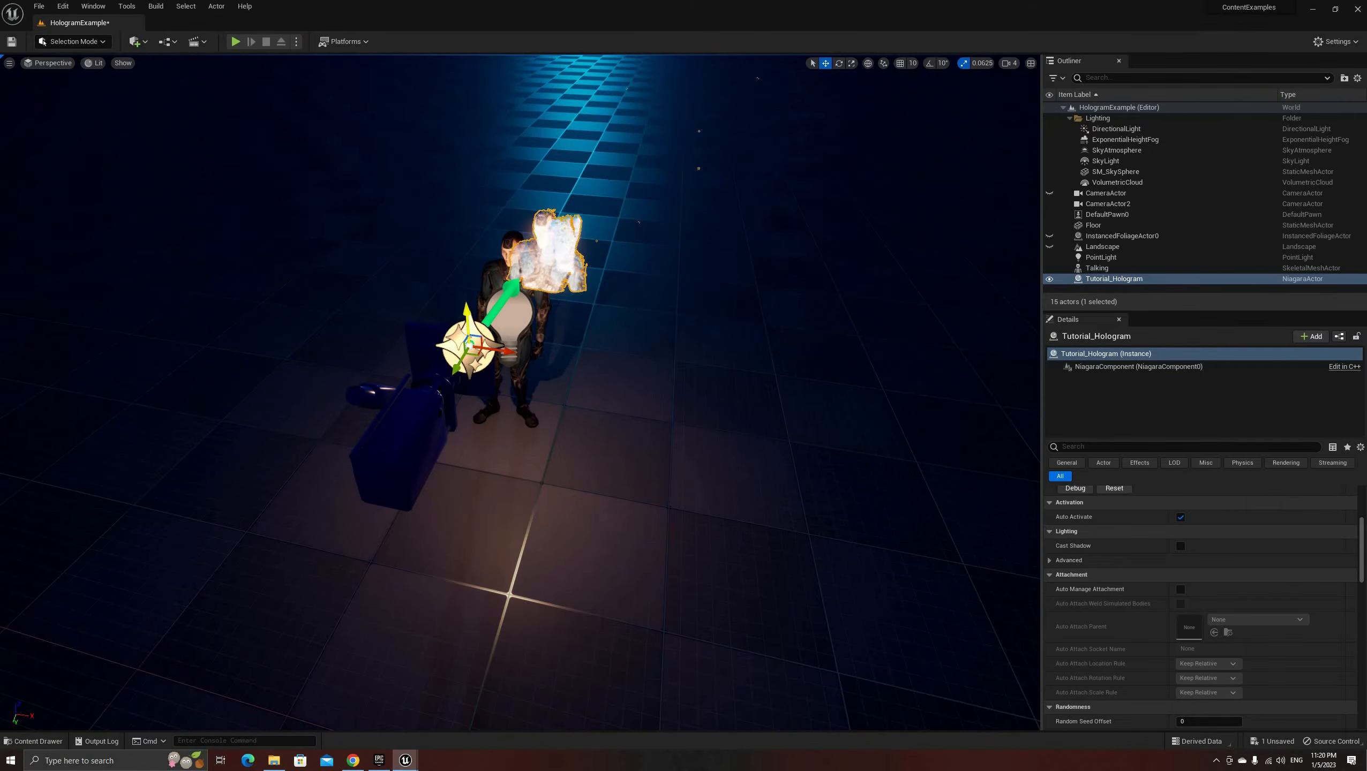
mouse_move(468, 345)
mouse_down()
mouse_move(476, 395)
mouse_move(441, 369)
mouse_move(454, 337)
mouse_up()
right_drag(454, 337, 434, 232)
key(w)
drag(461, 509, 606, 553)
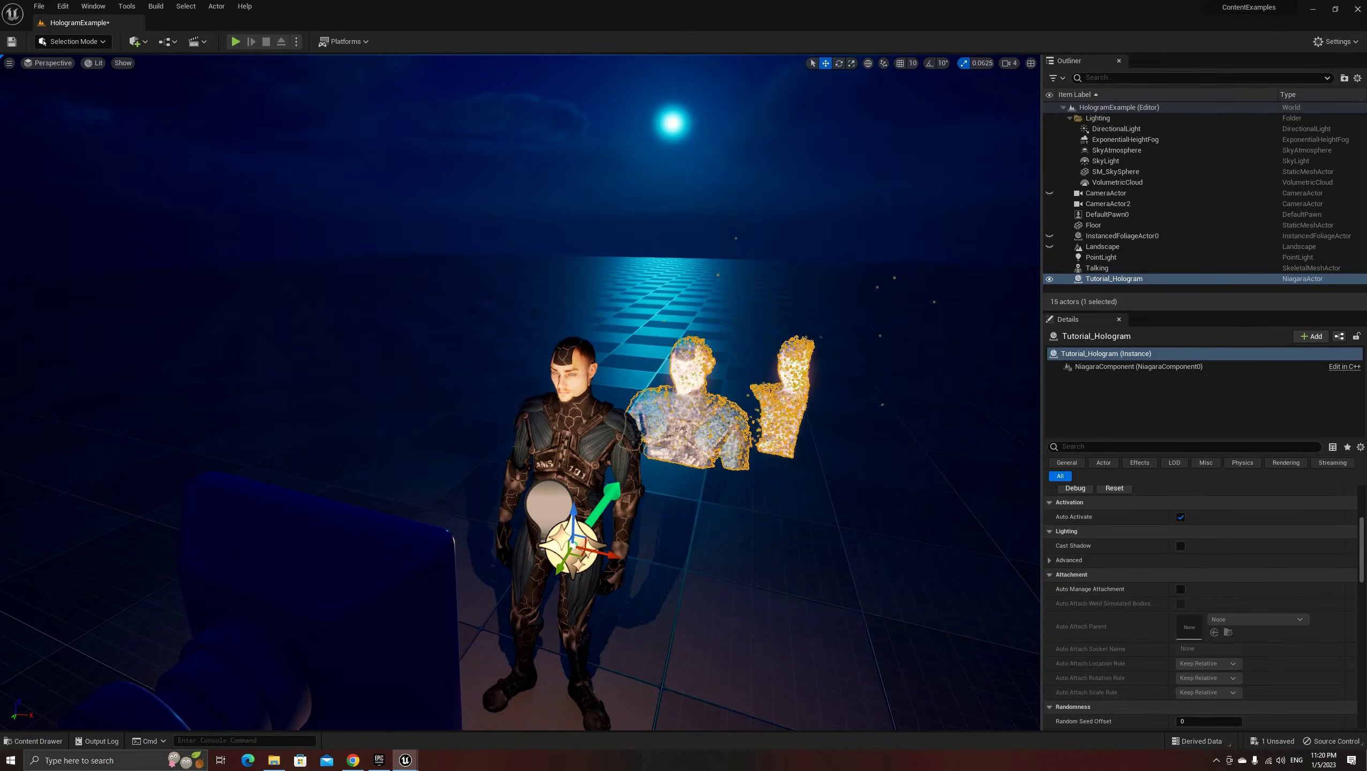
right_drag(476, 399, 507, 416)
key(s)
drag(487, 371, 743, 424)
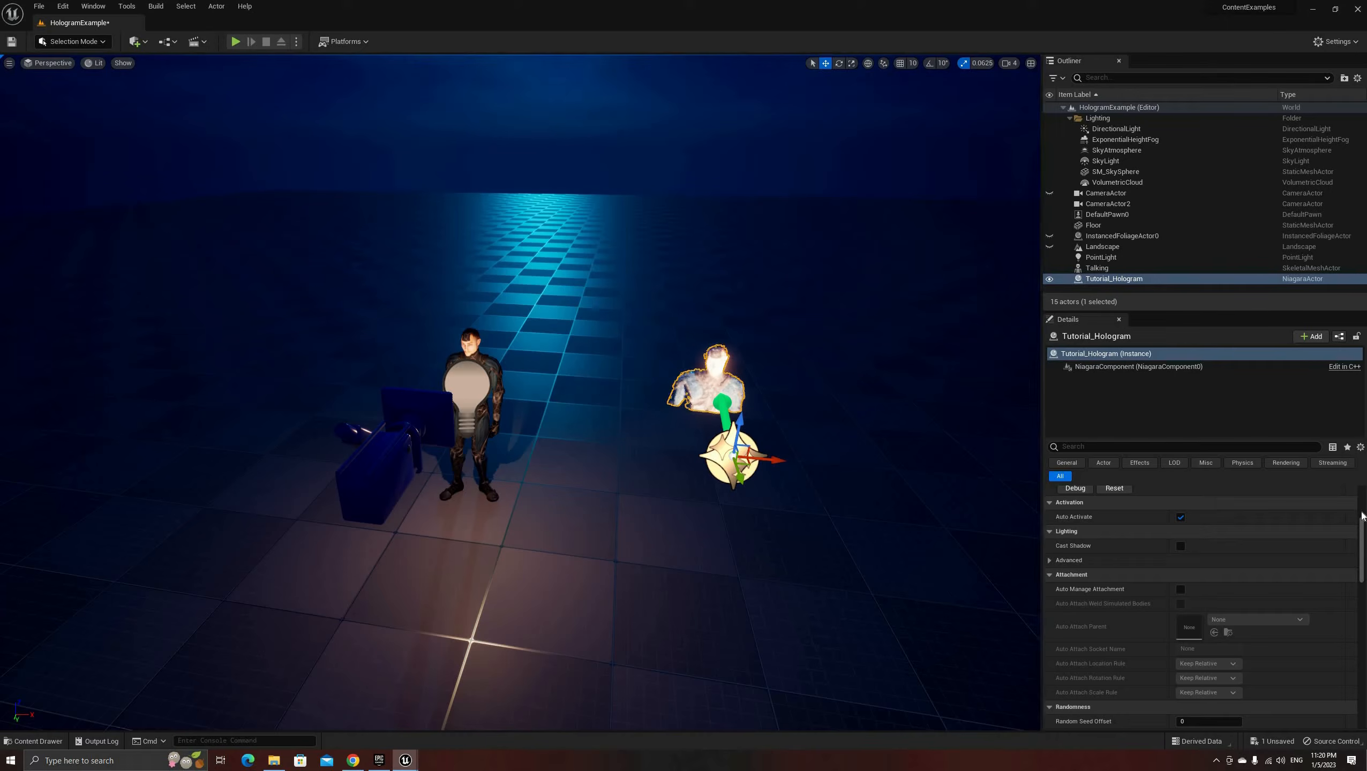
Step: Set the Tutorial_Hologram actor's scale to 10.0 on all three axes and deselect it to inspect the hologram
scroll(1219, 536, up, 5)
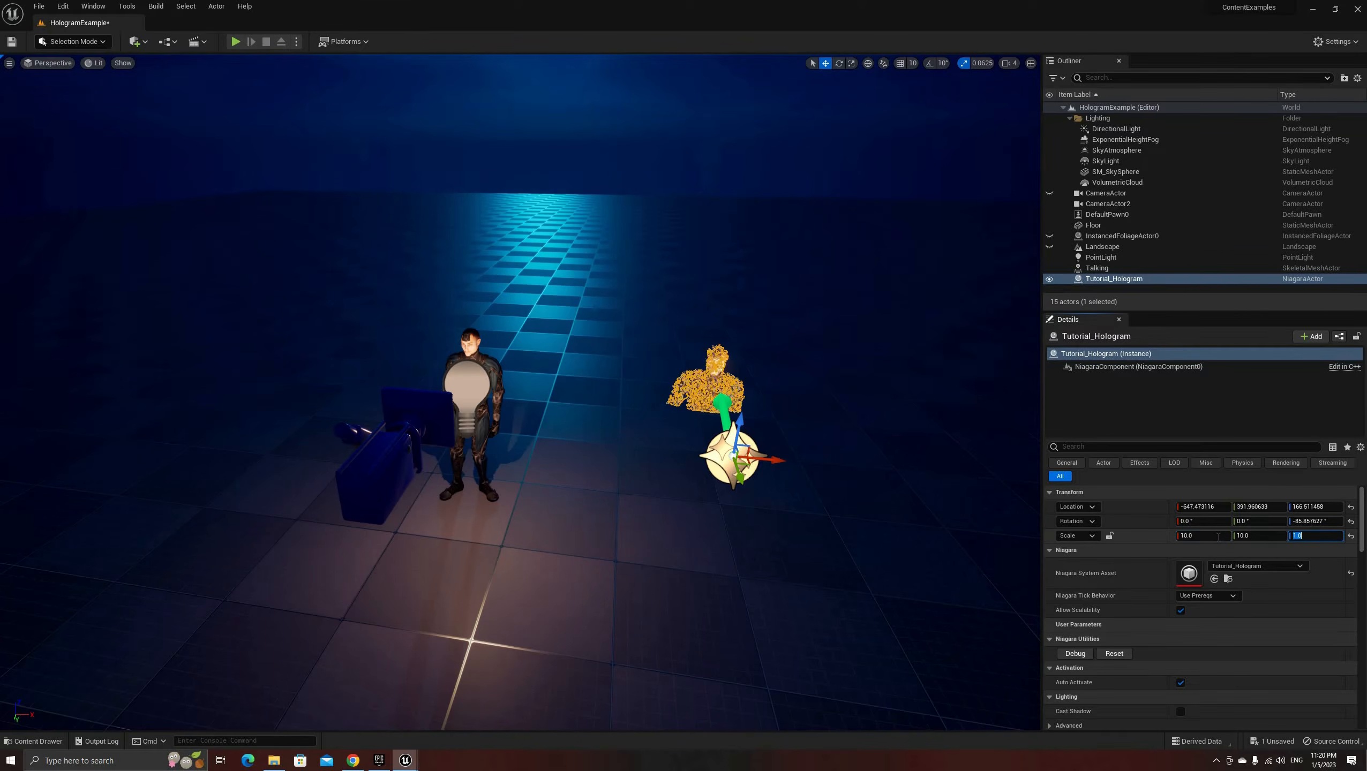
key(Return)
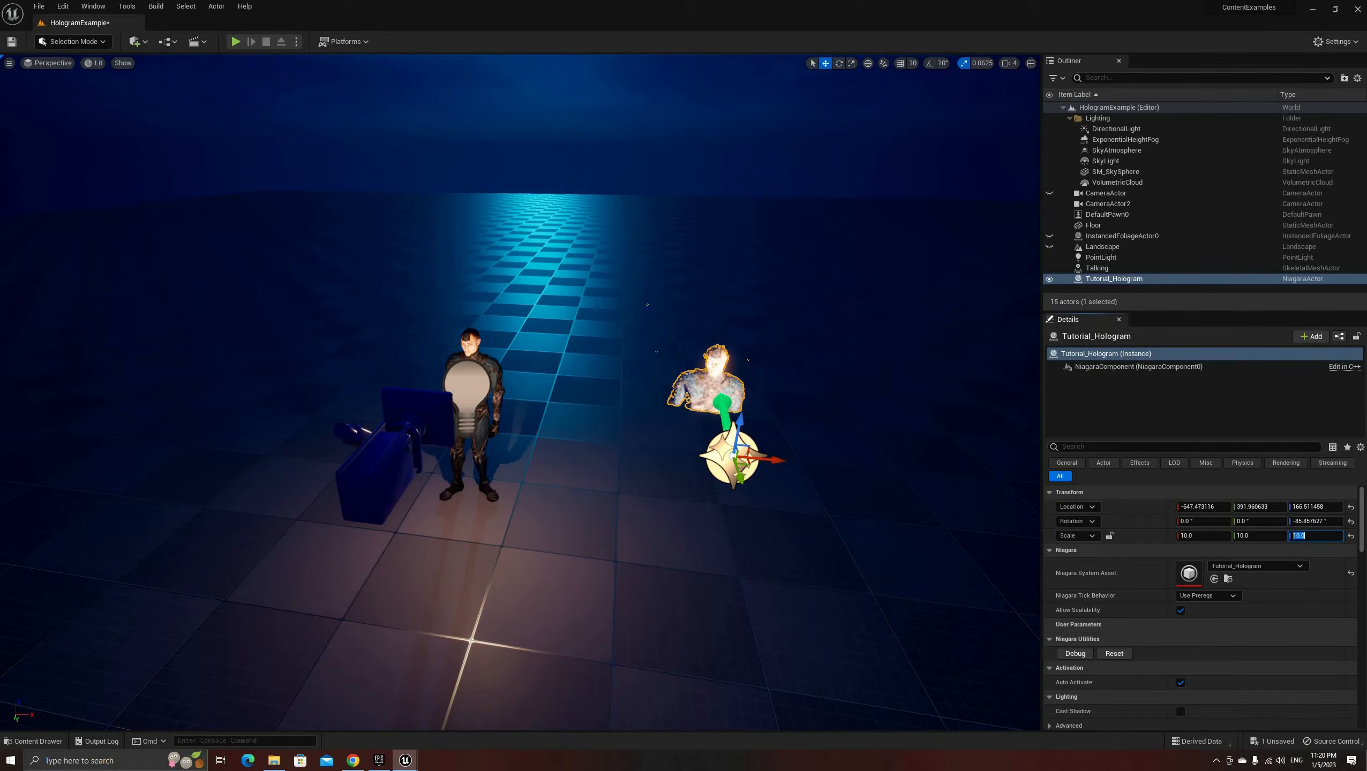
right_drag(734, 444, 752, 441)
key(w)
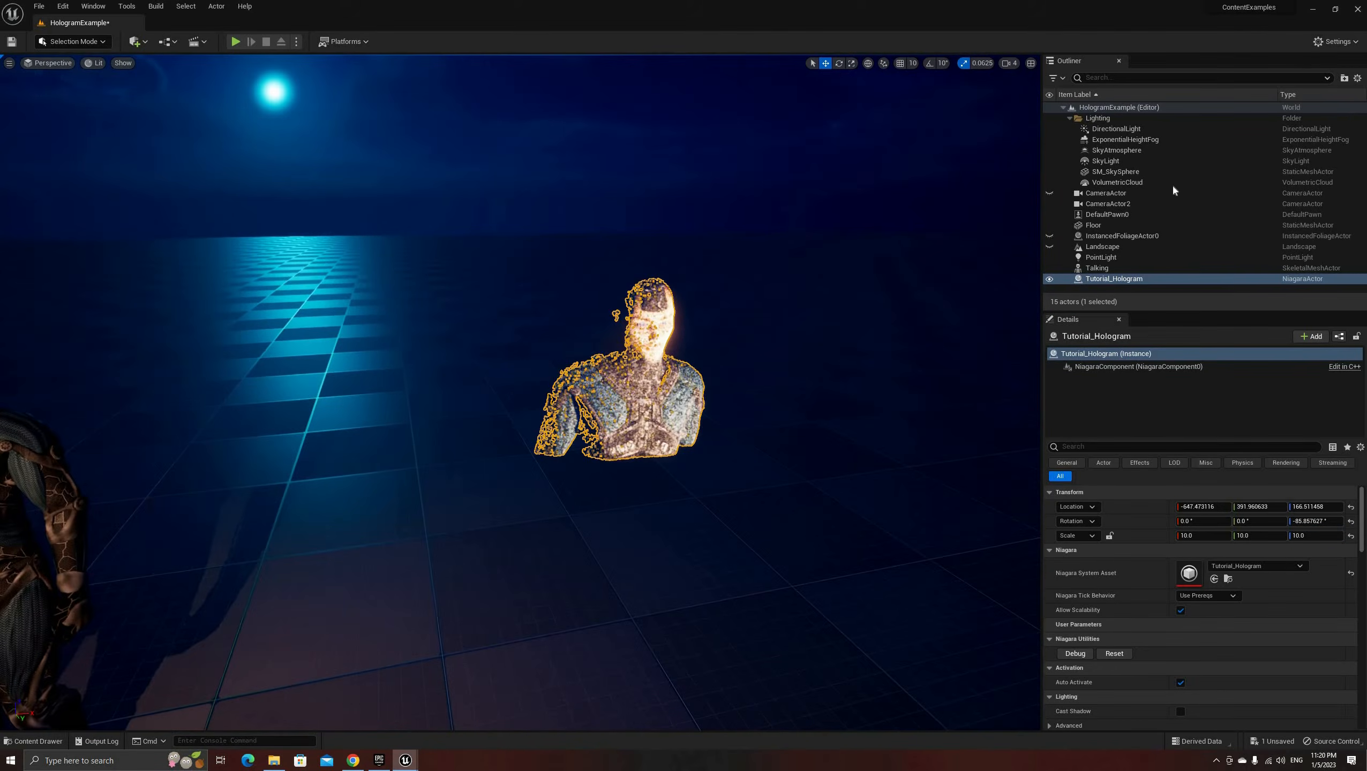
key(Escape)
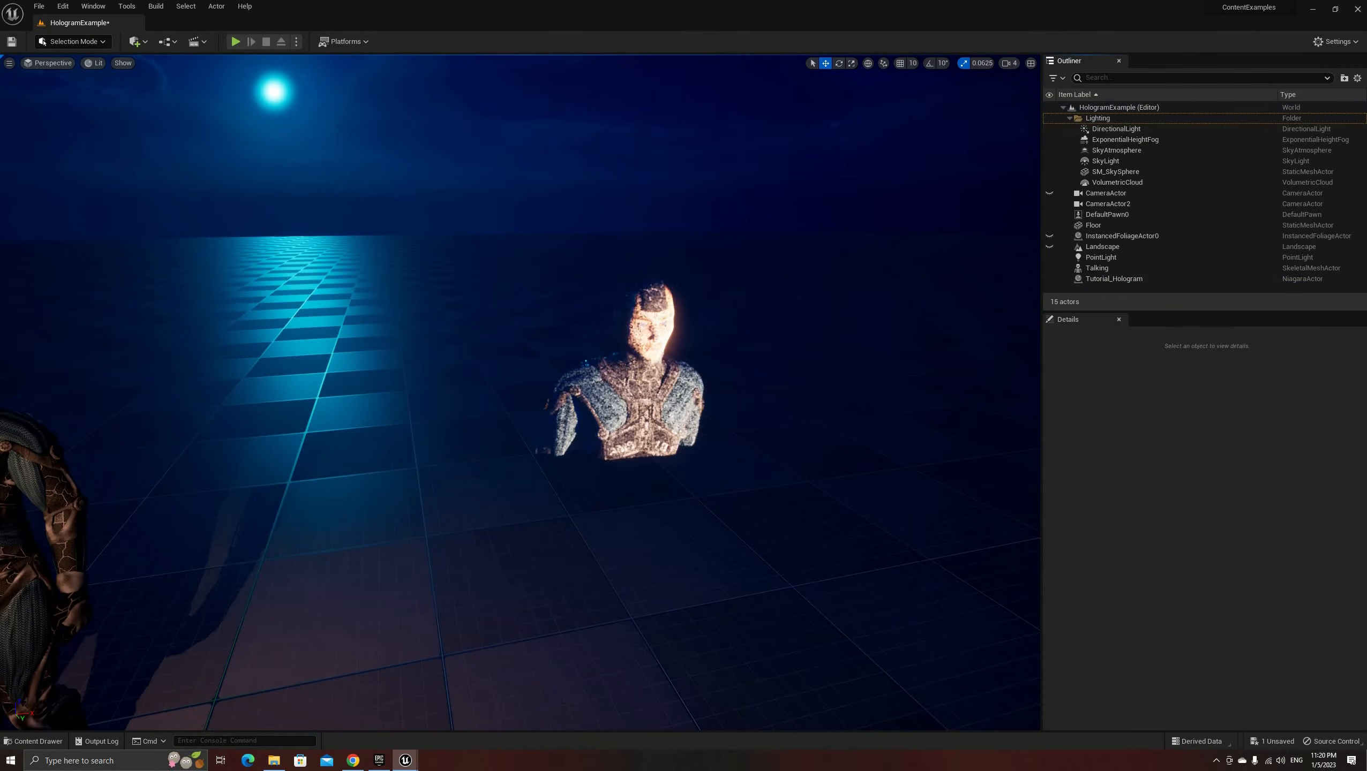
right_drag(840, 425, 559, 232)
key(s)
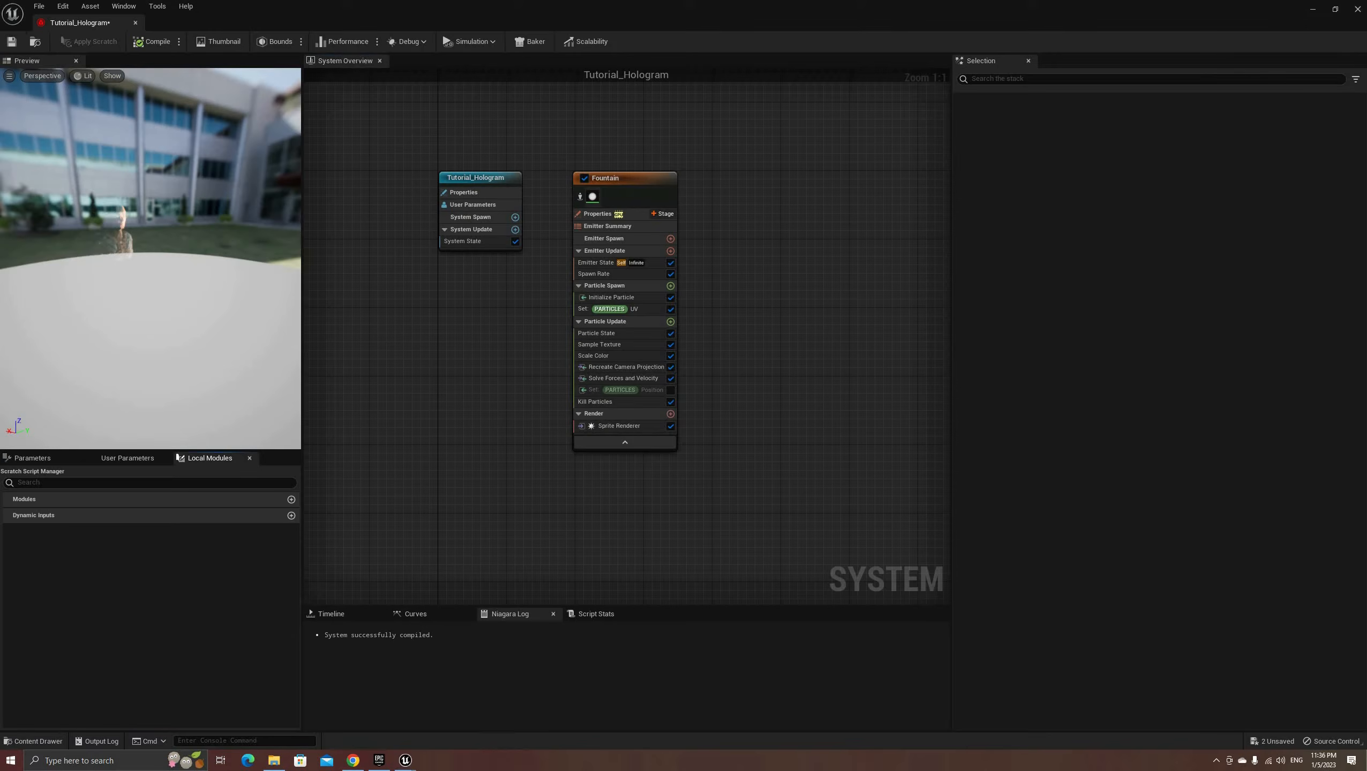
Step: Add a new Scratch Pad module to the Fountain emitter's Particle Update in Tutorial_Hologram
right_drag(567, 522, 586, 521)
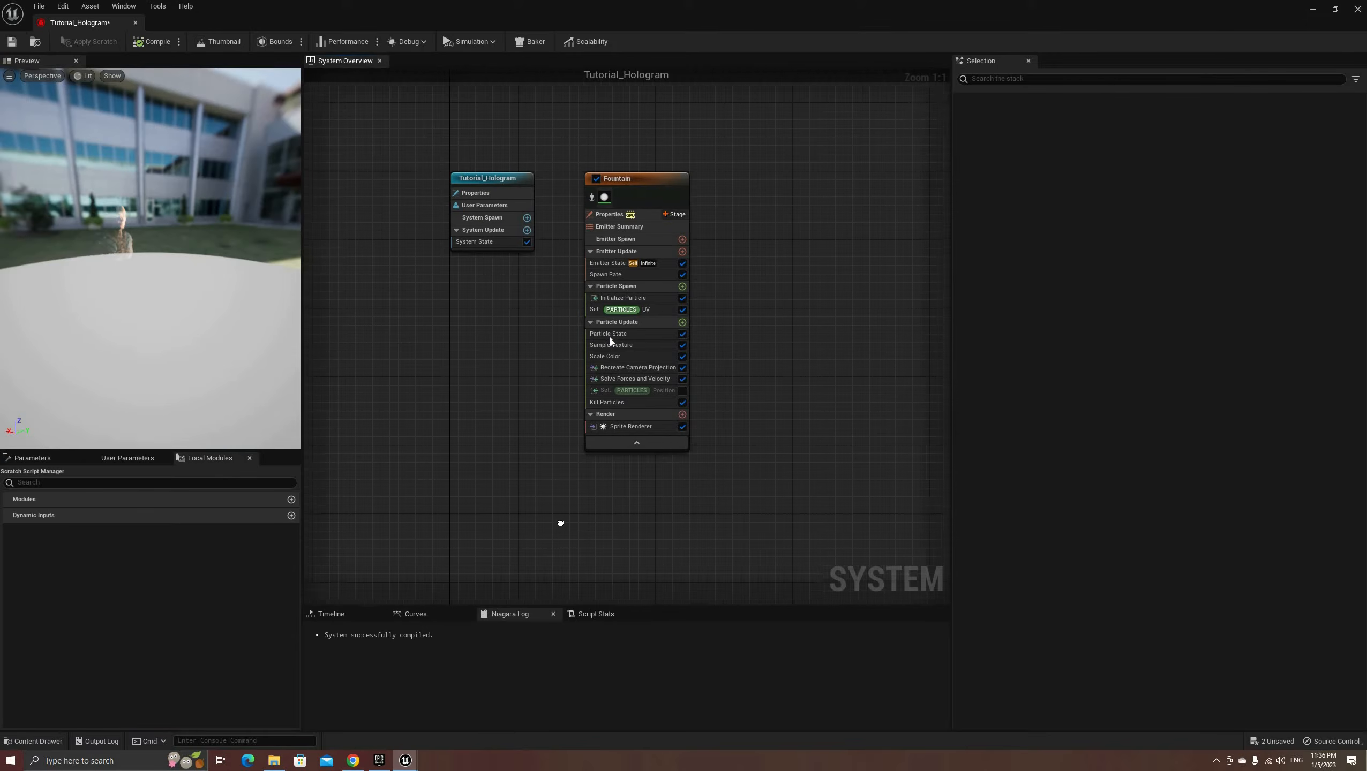
click(689, 321)
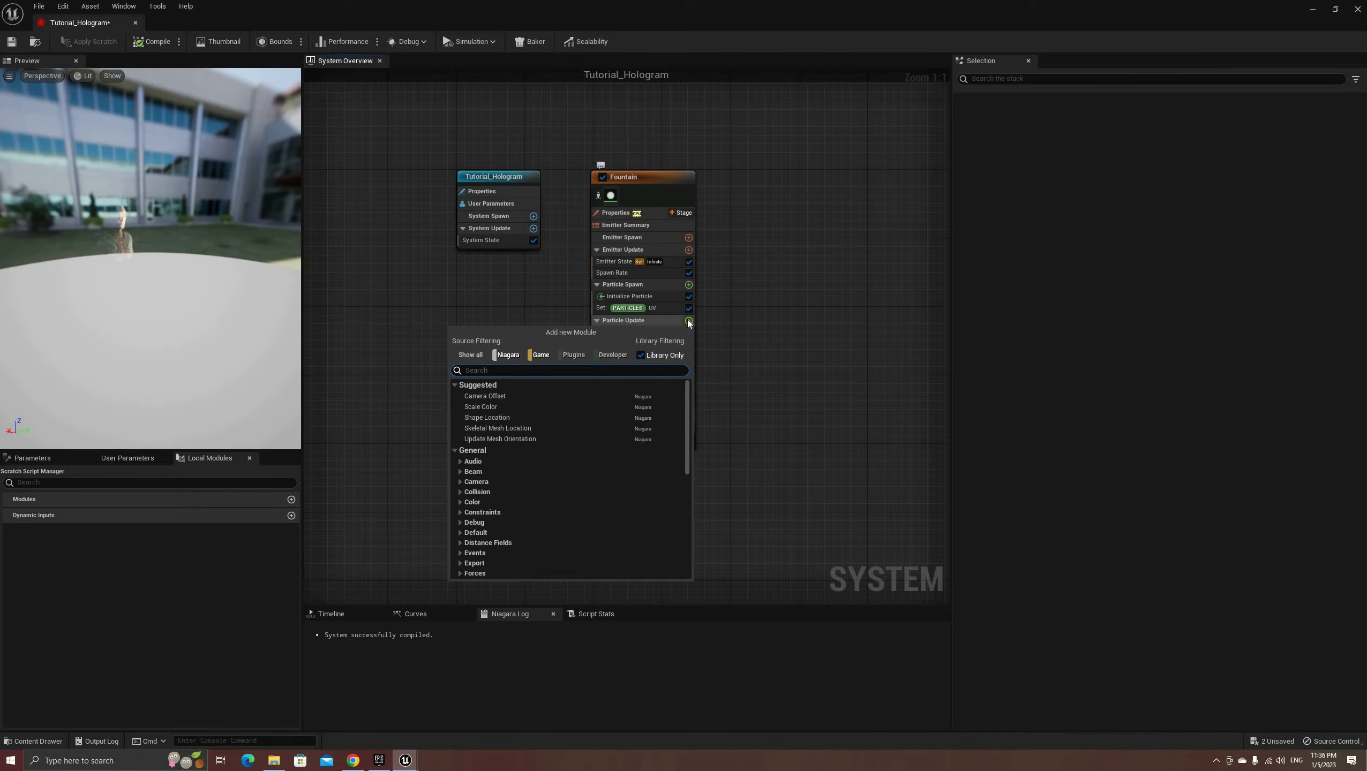
text(scr)
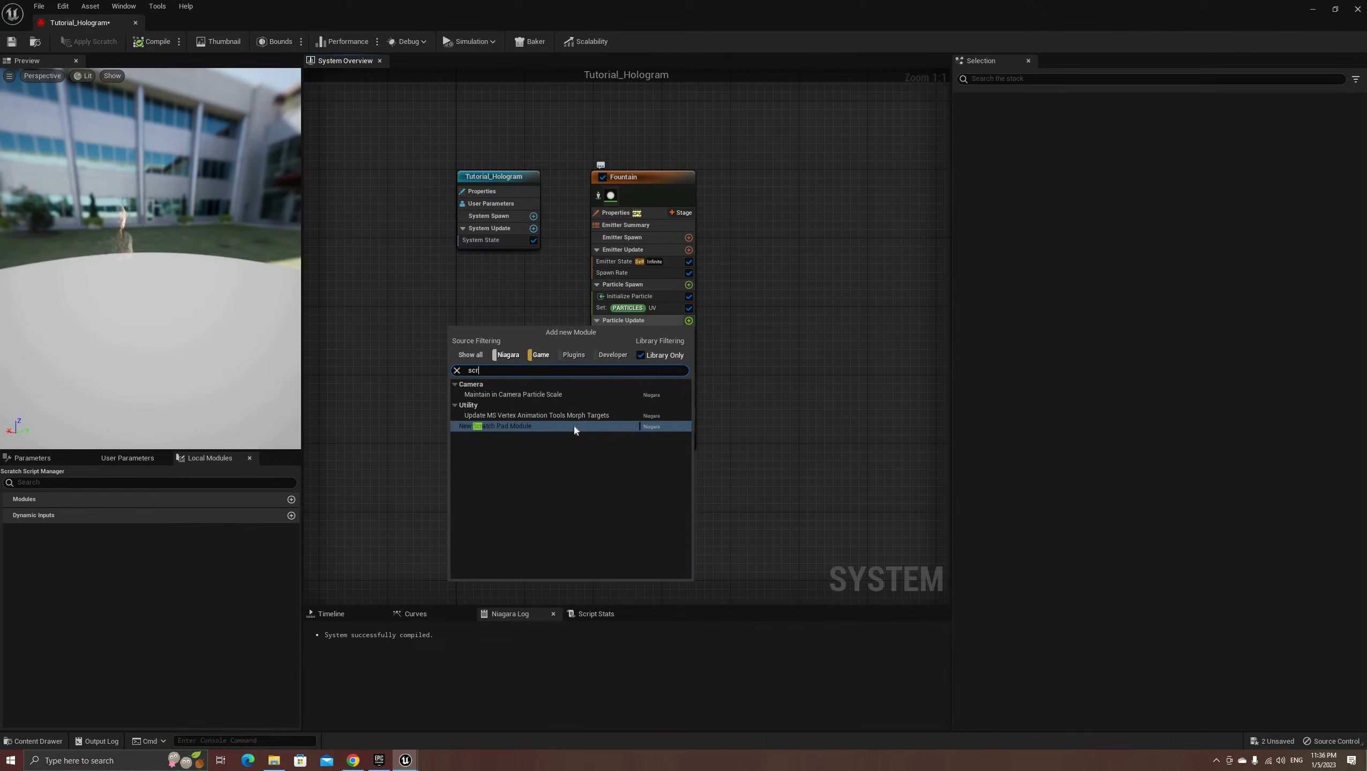
click(492, 428)
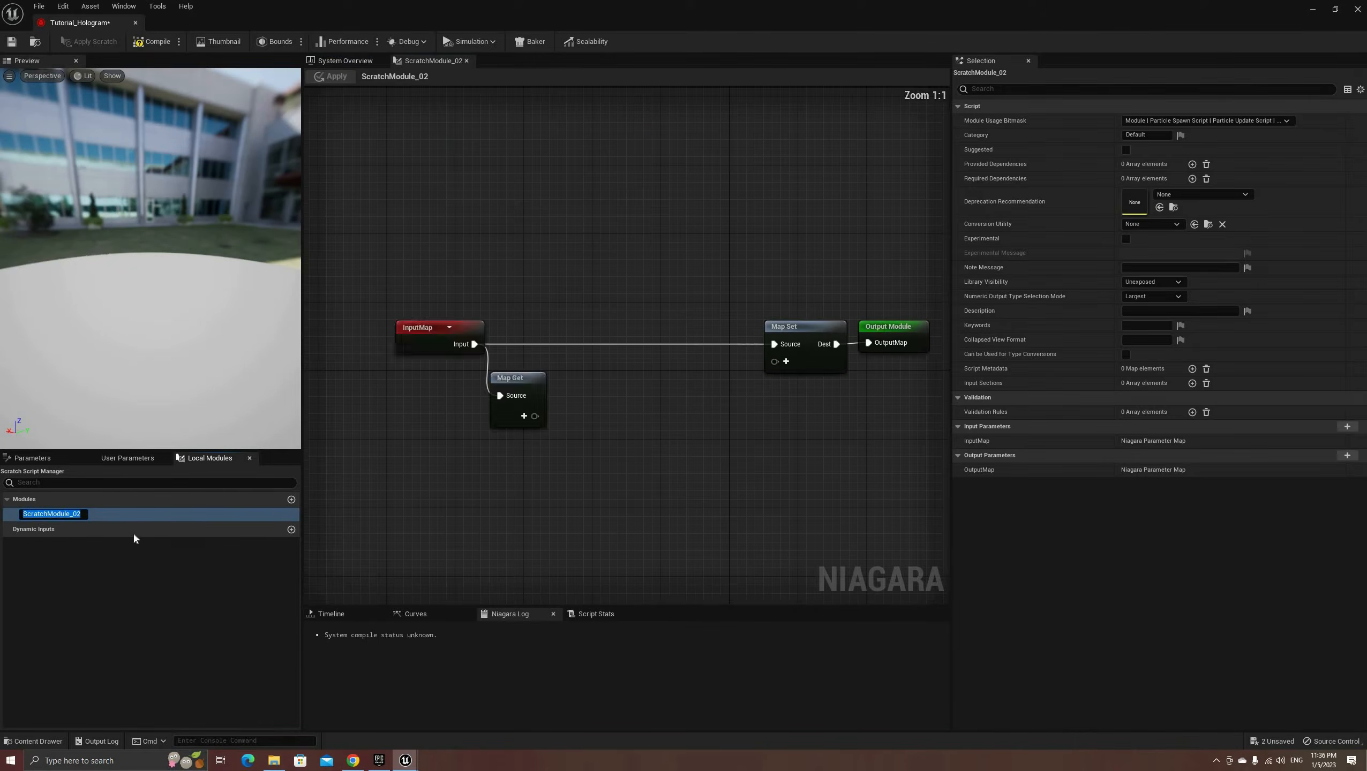
Step: Rename the new scratch module to SaleProjection
text(Sale)
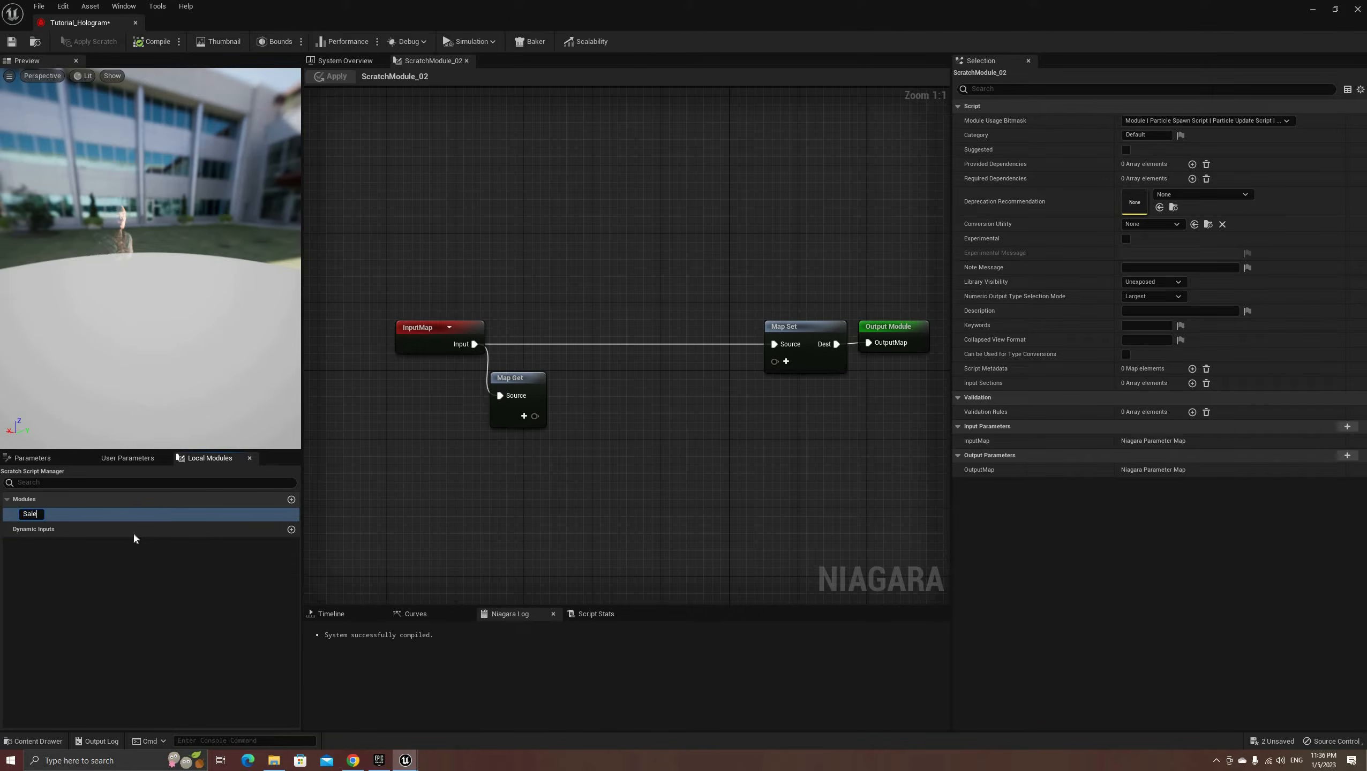
text(Projetion)
key(Return)
click(48, 514)
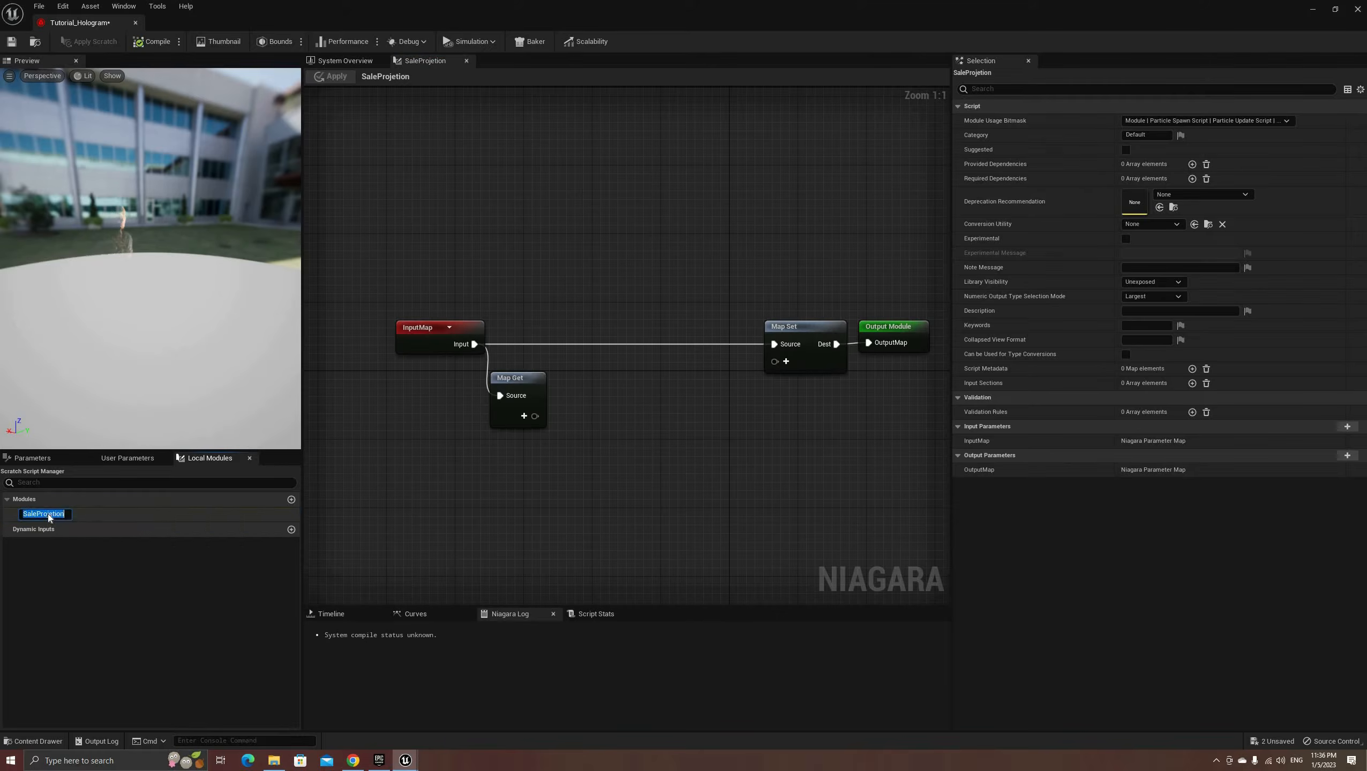
click(48, 515)
text(SaleProjection)
key(Return)
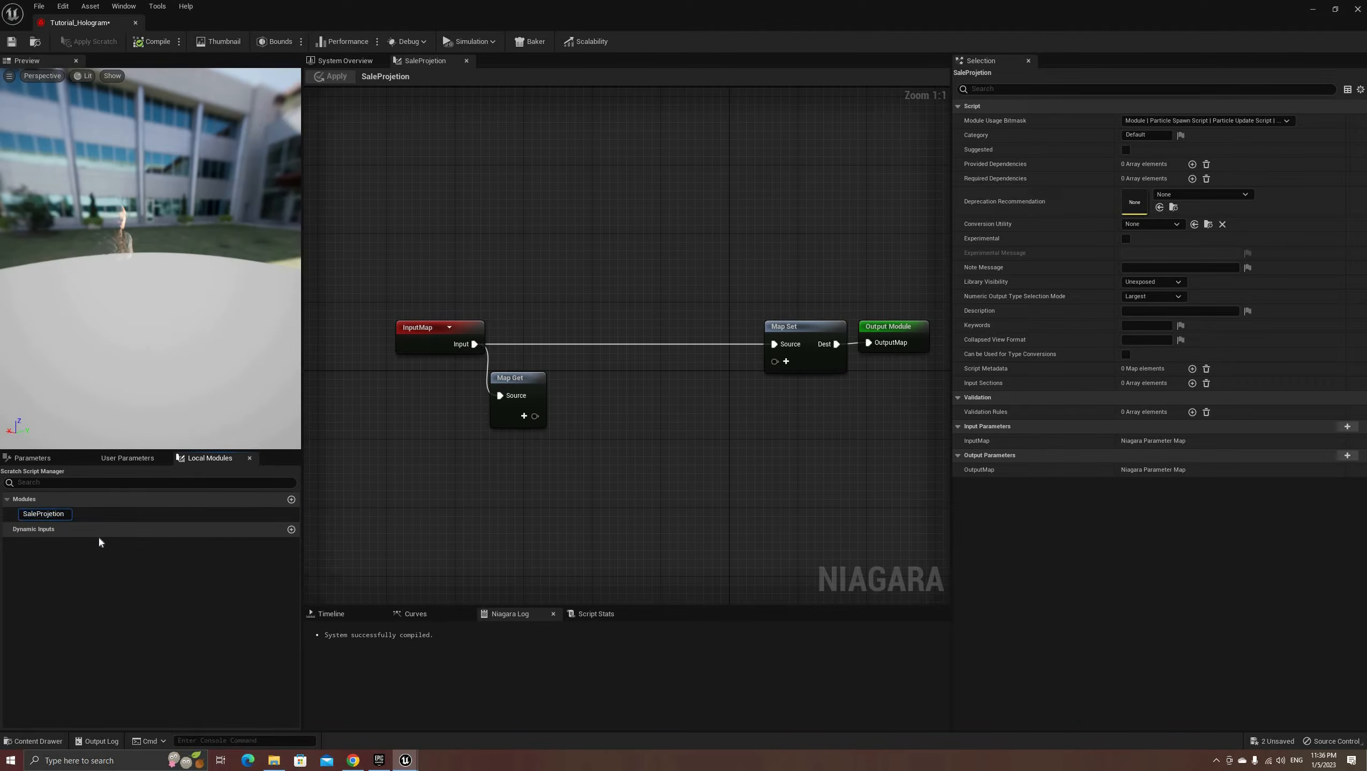
Step: Add Particles Position to the Map Get and Map Set nodes, and move Map Set and Output Module farther along the graph
click(48, 459)
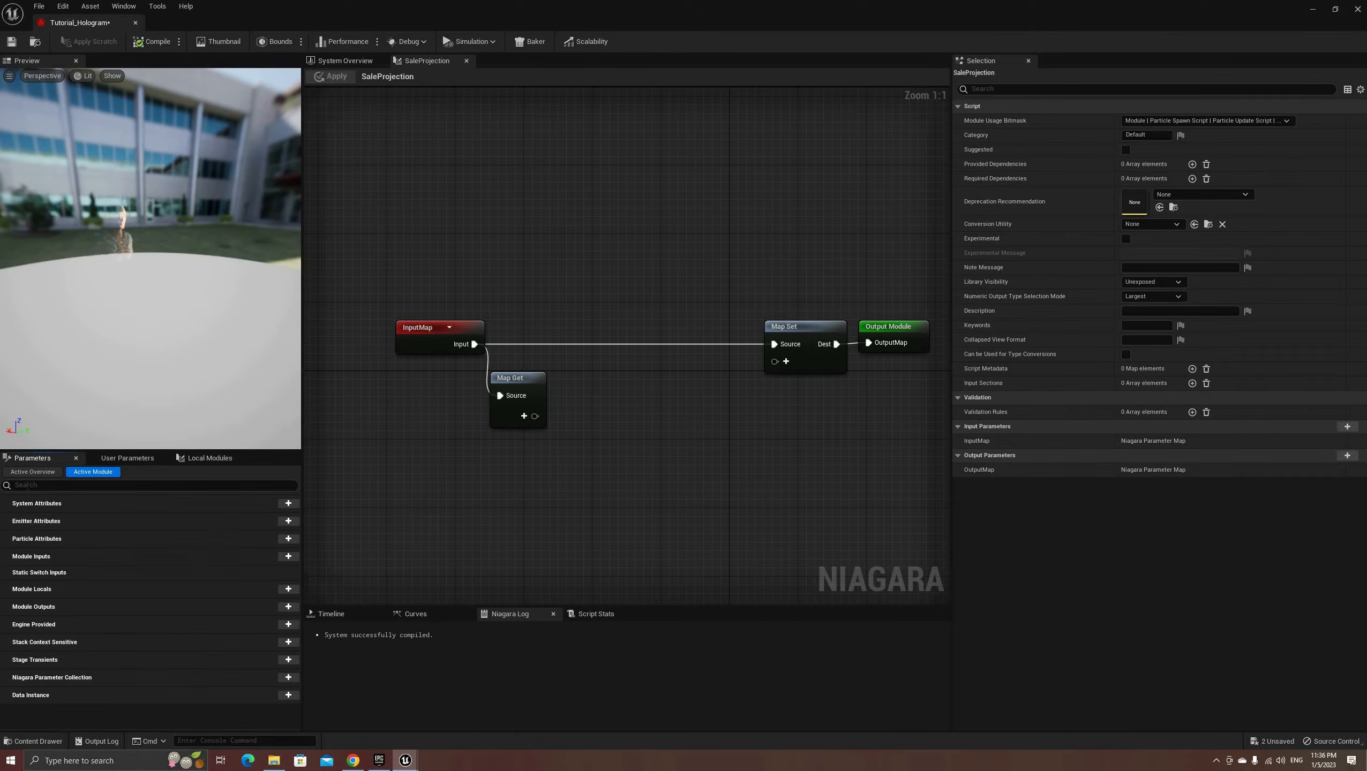
scroll(80, 595, down, 2)
drag(75, 575, 491, 422)
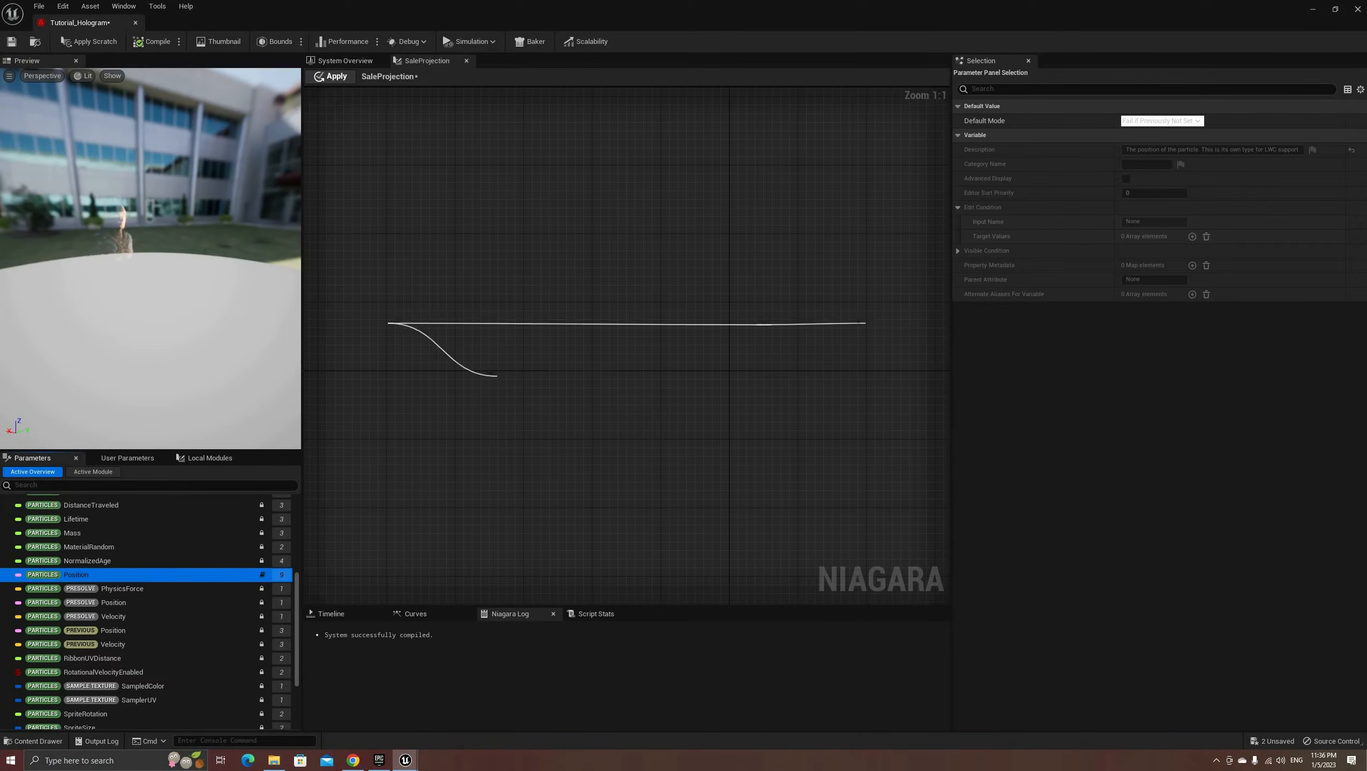
right_drag(789, 350, 471, 377)
drag(596, 357, 904, 354)
drag(535, 355, 790, 352)
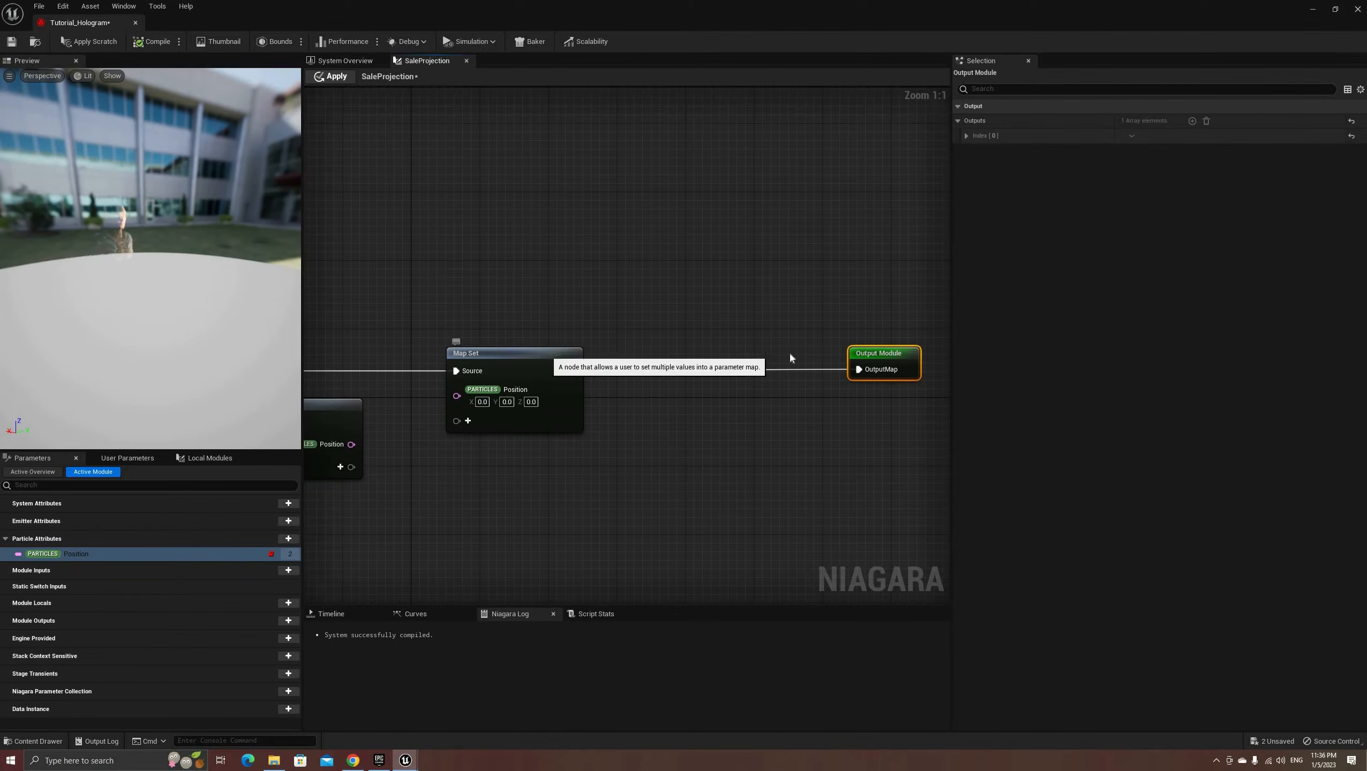
Step: Add a Vector input named Scale to the Map Get node
right_drag(403, 510, 686, 454)
key(ctrl+a)
right_drag(565, 355, 445, 356)
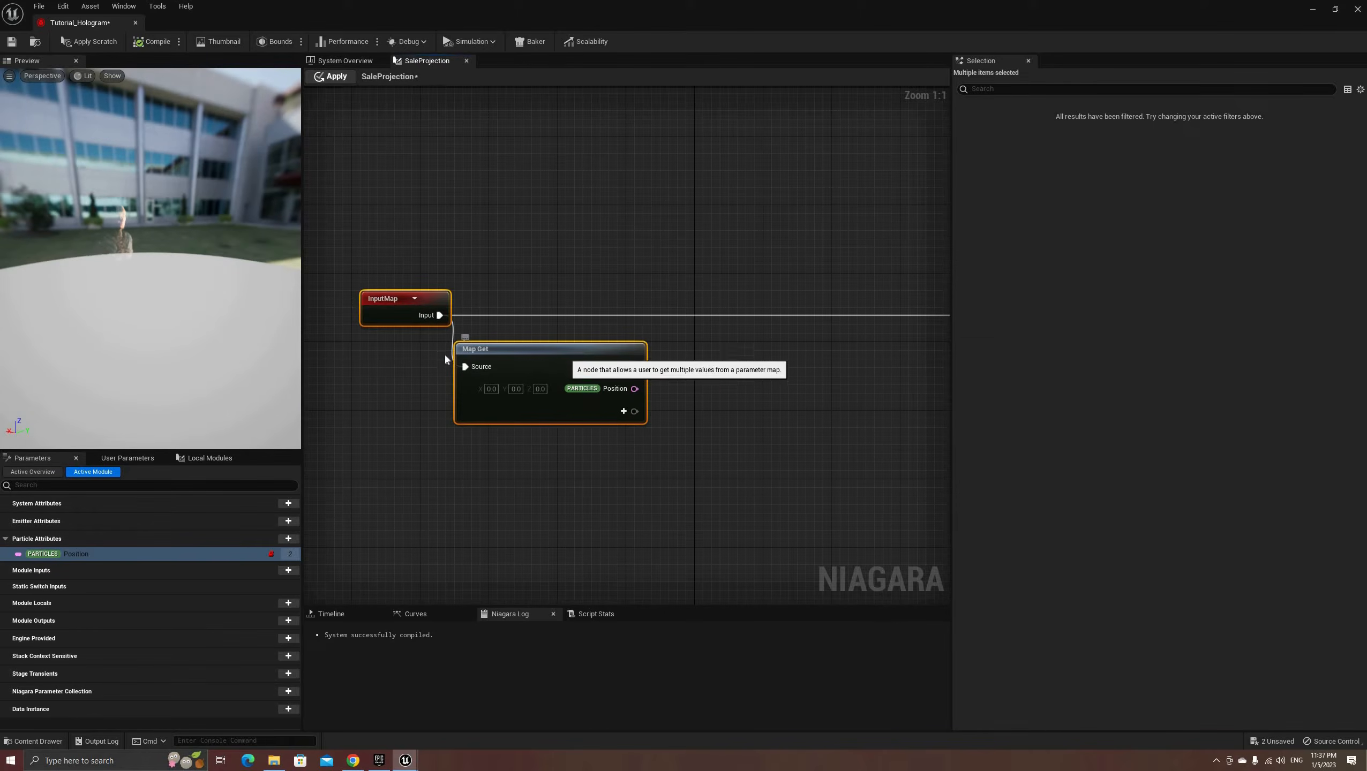
click(503, 411)
text(vec)
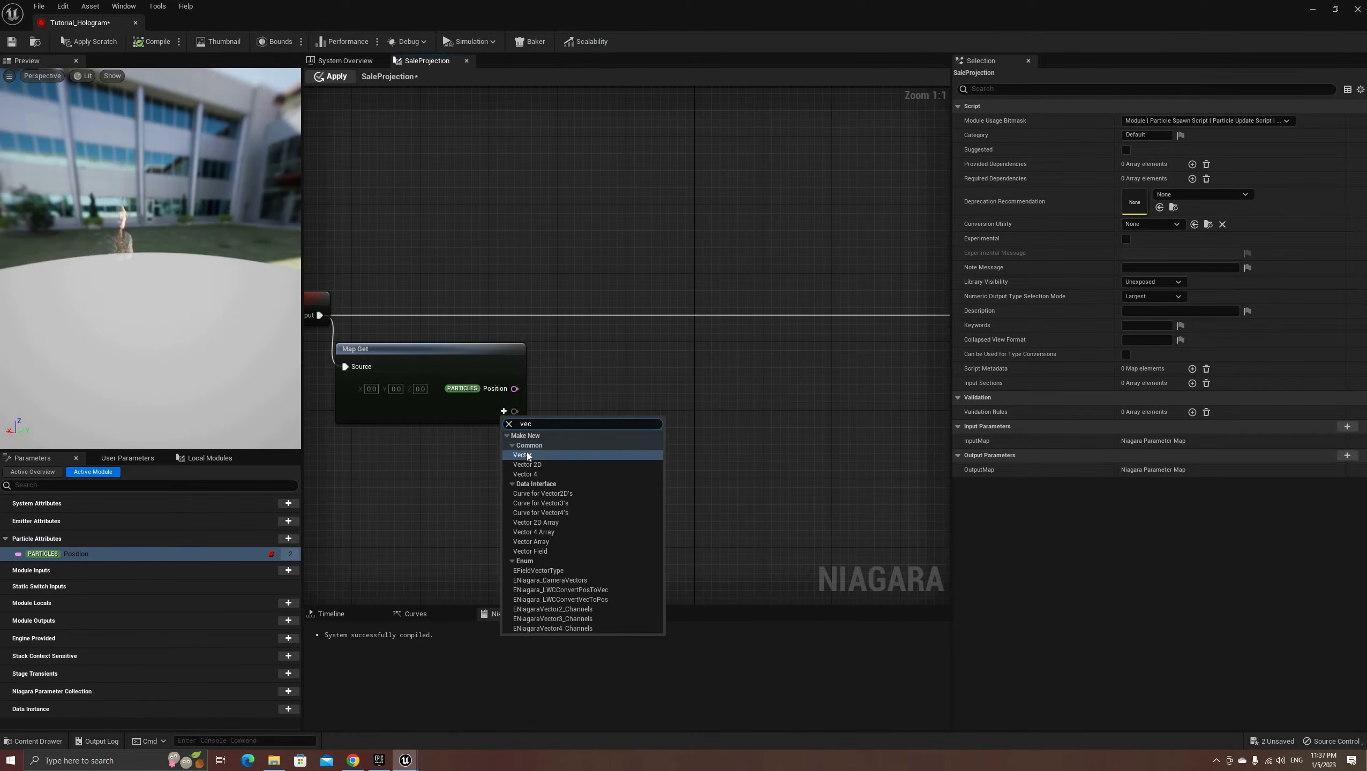
click(526, 455)
text(Scale)
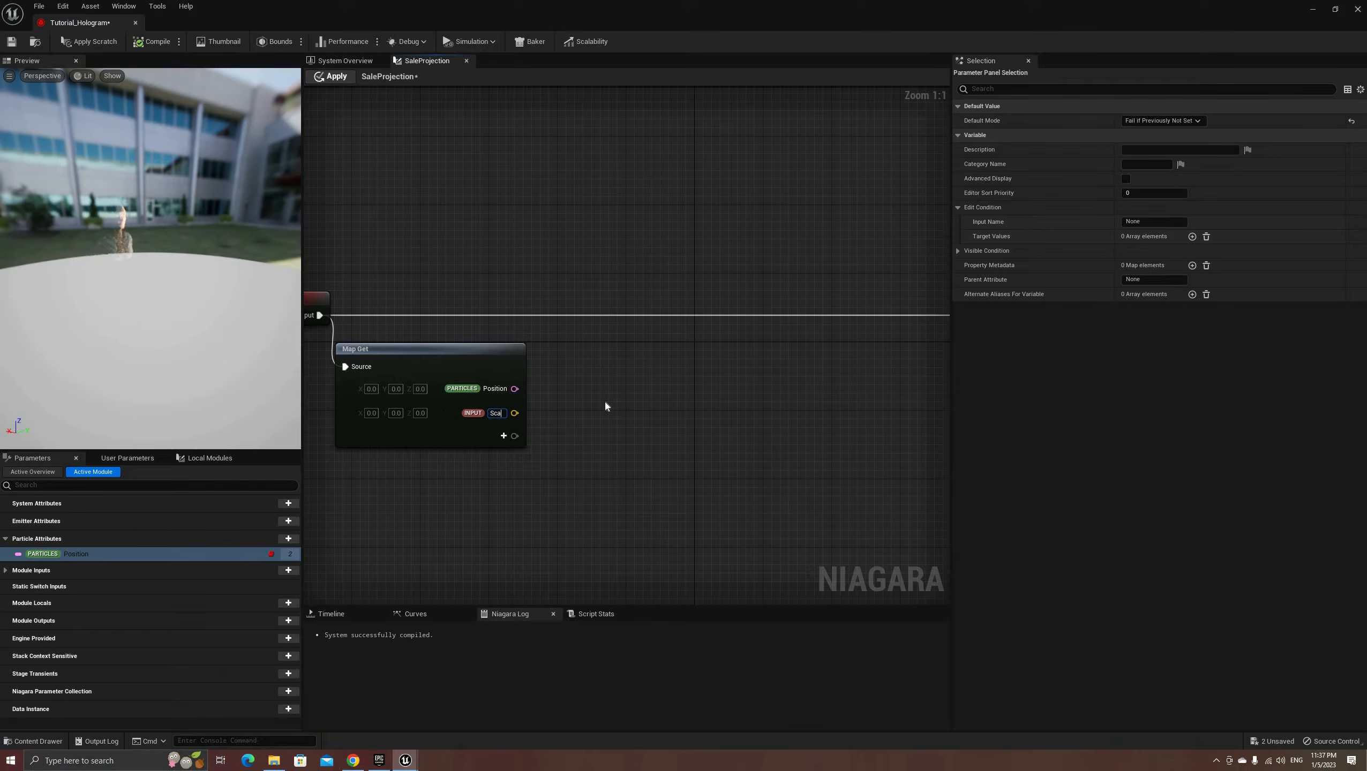
key(Return)
Step: Feed Particles Position into a Transform Position node that converts from World to Local space
drag(515, 388, 574, 390)
text(tr)
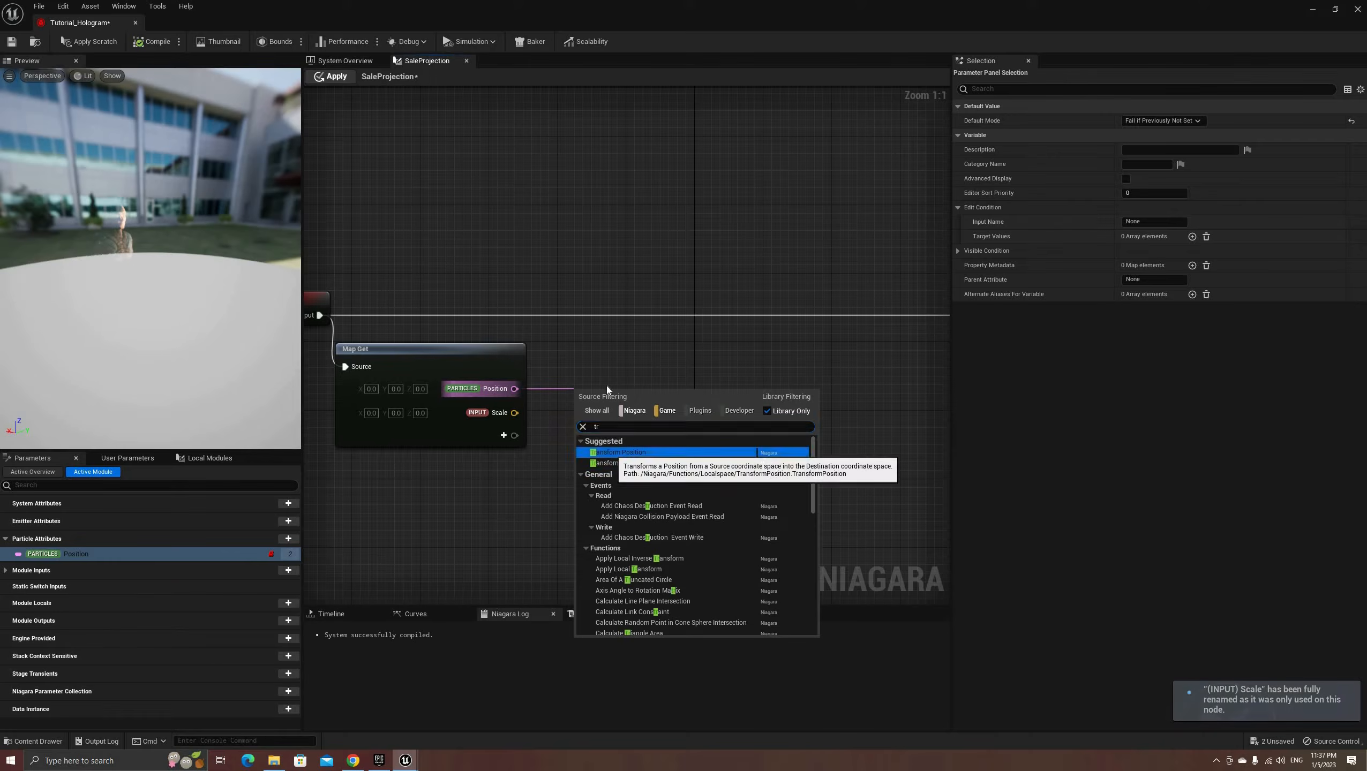
key(Return)
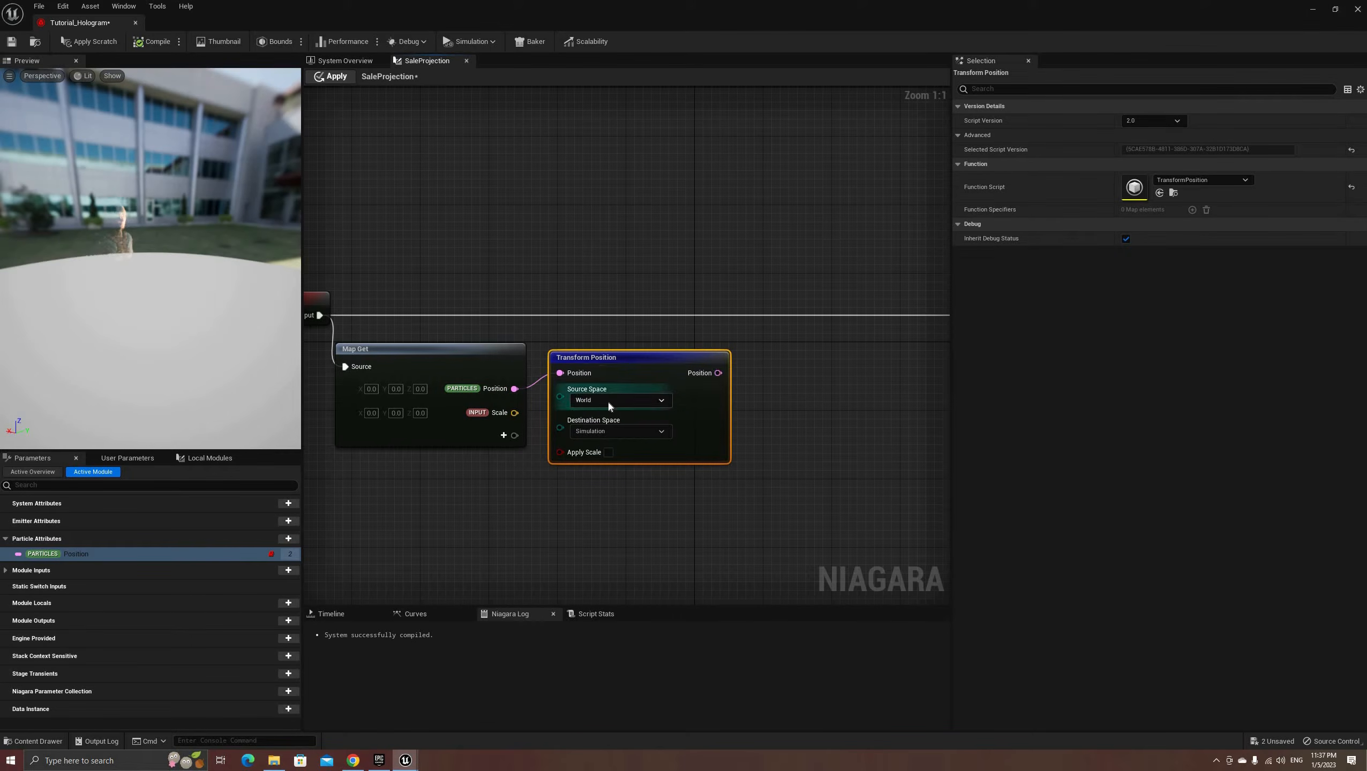
click(605, 431)
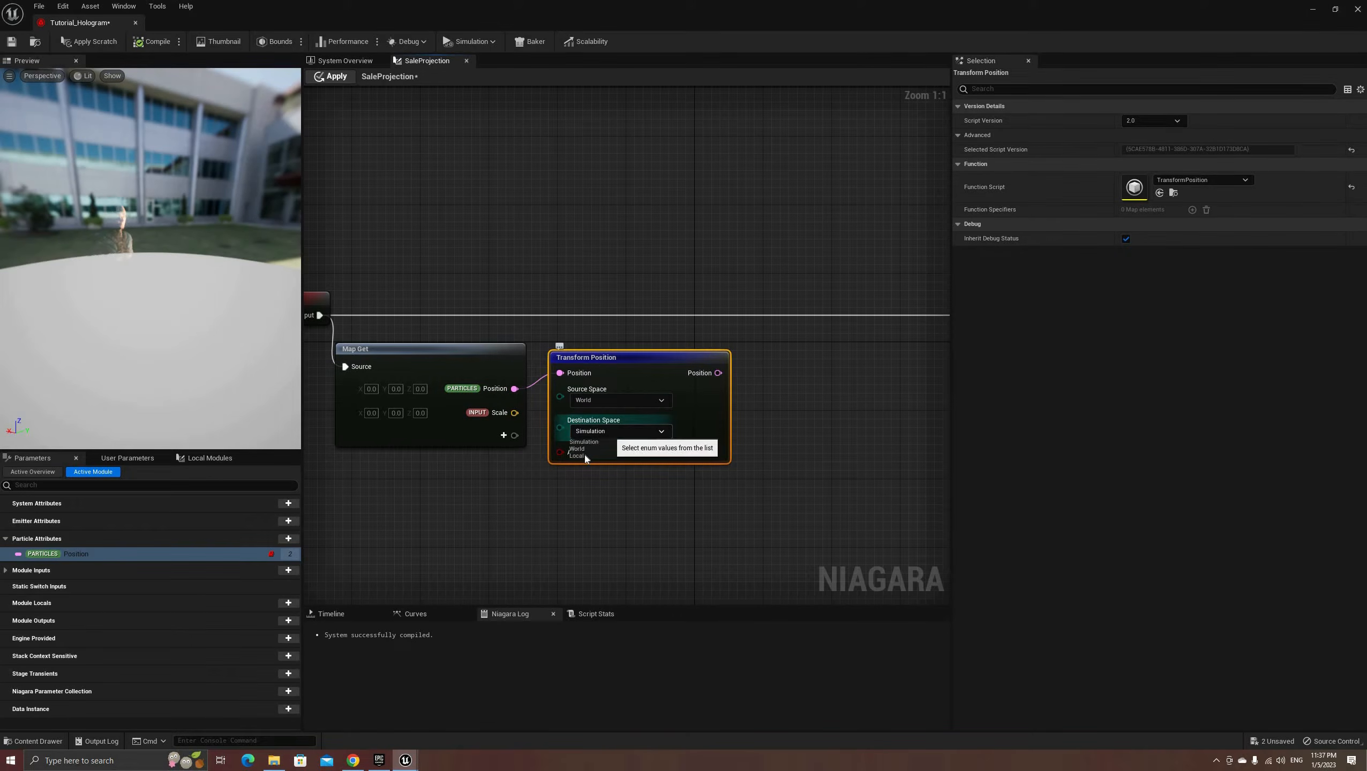
click(585, 453)
click(695, 540)
right_drag(625, 363, 504, 358)
click(505, 356)
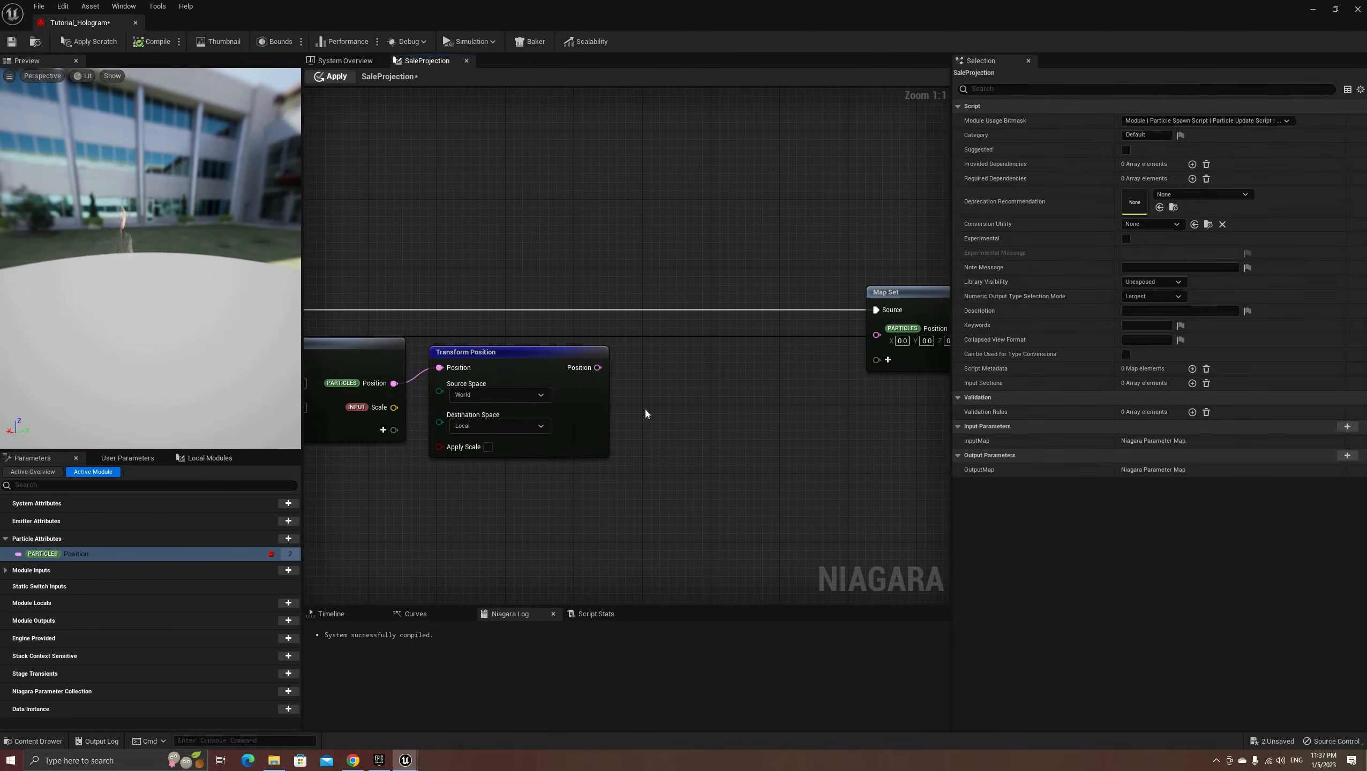
Step: Duplicate the Transform Position node, place the copy before Map Set, and shift it farther along the graph with Map Set and Output Module
key(ctrl+c)
key(ctrl+v)
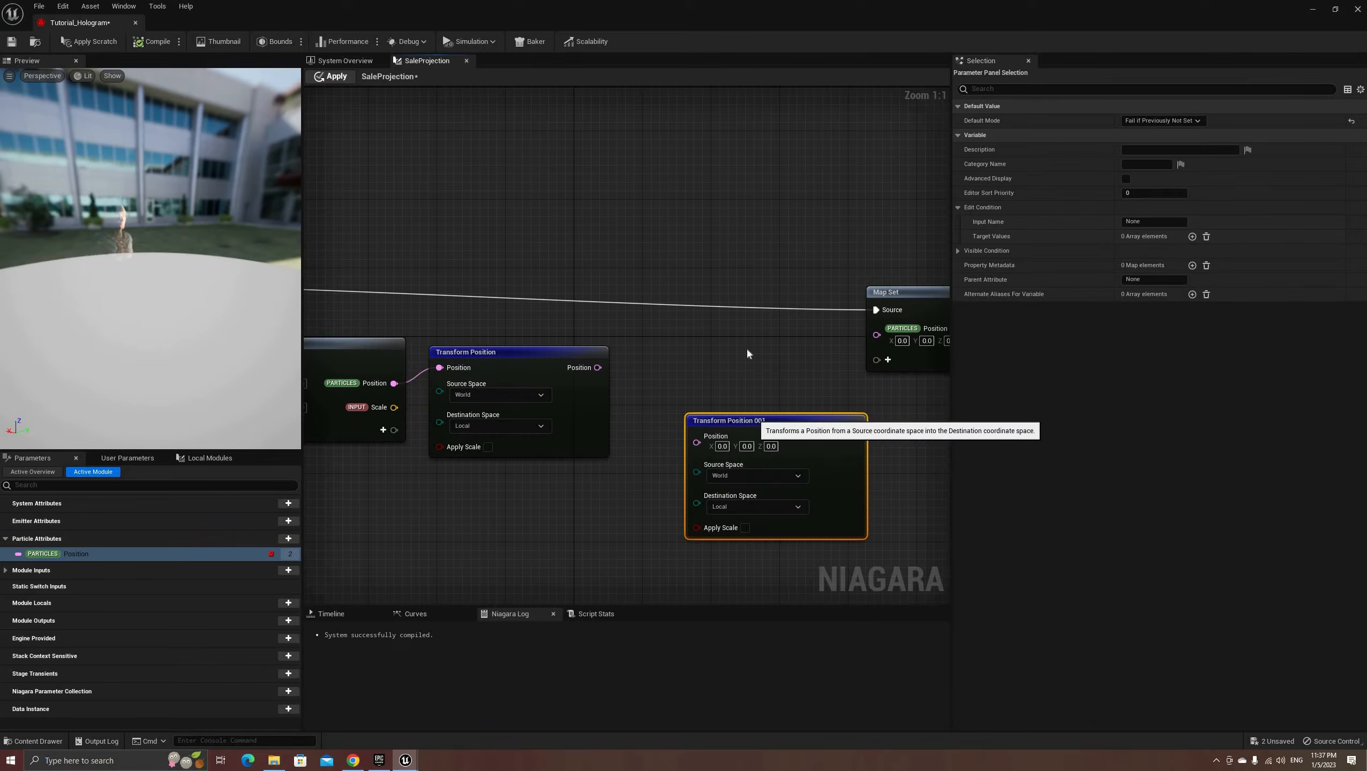
drag(750, 415, 740, 355)
right_drag(726, 472, 584, 464)
drag(669, 259, 939, 339)
drag(654, 343, 825, 335)
Step: Set the duplicated Transform Position node to convert from Local to World and connect its output to Particles Position on Map Set
click(768, 390)
click(754, 414)
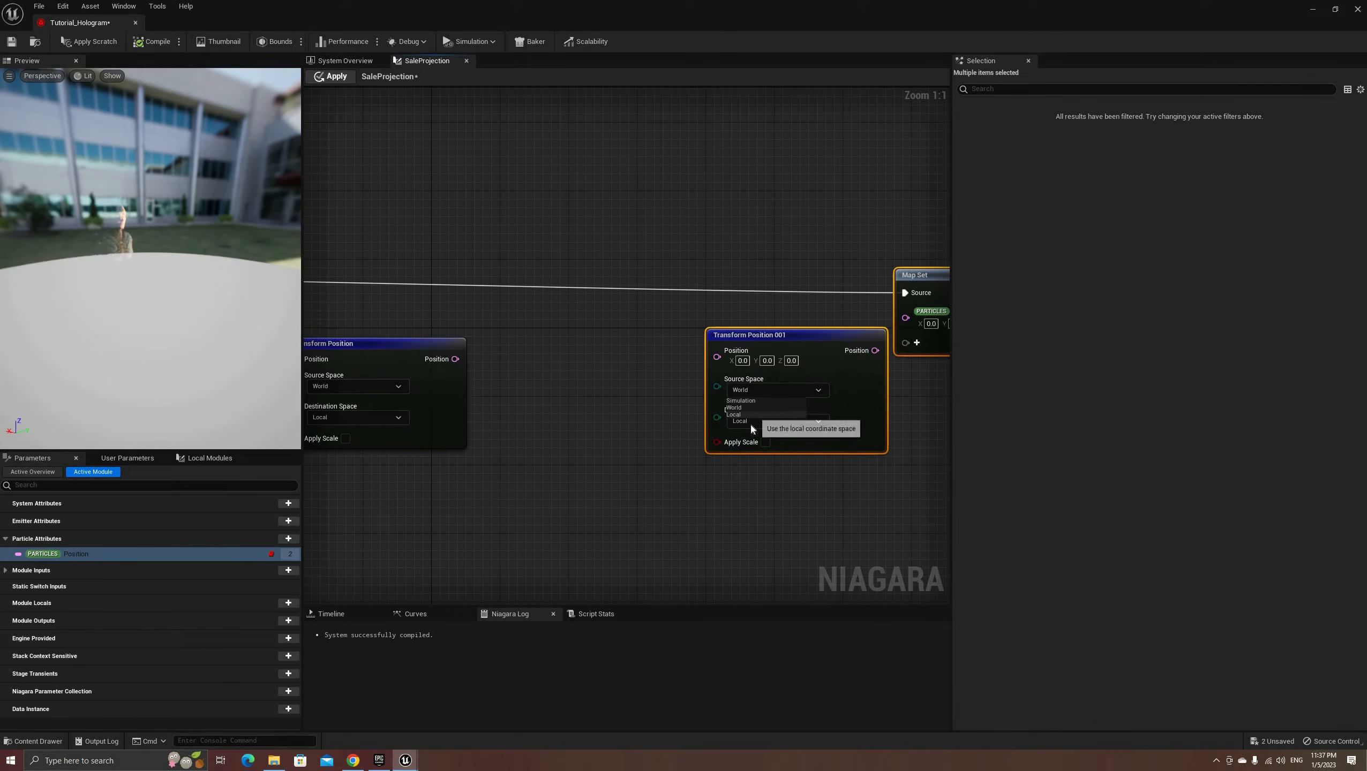
click(750, 422)
click(735, 439)
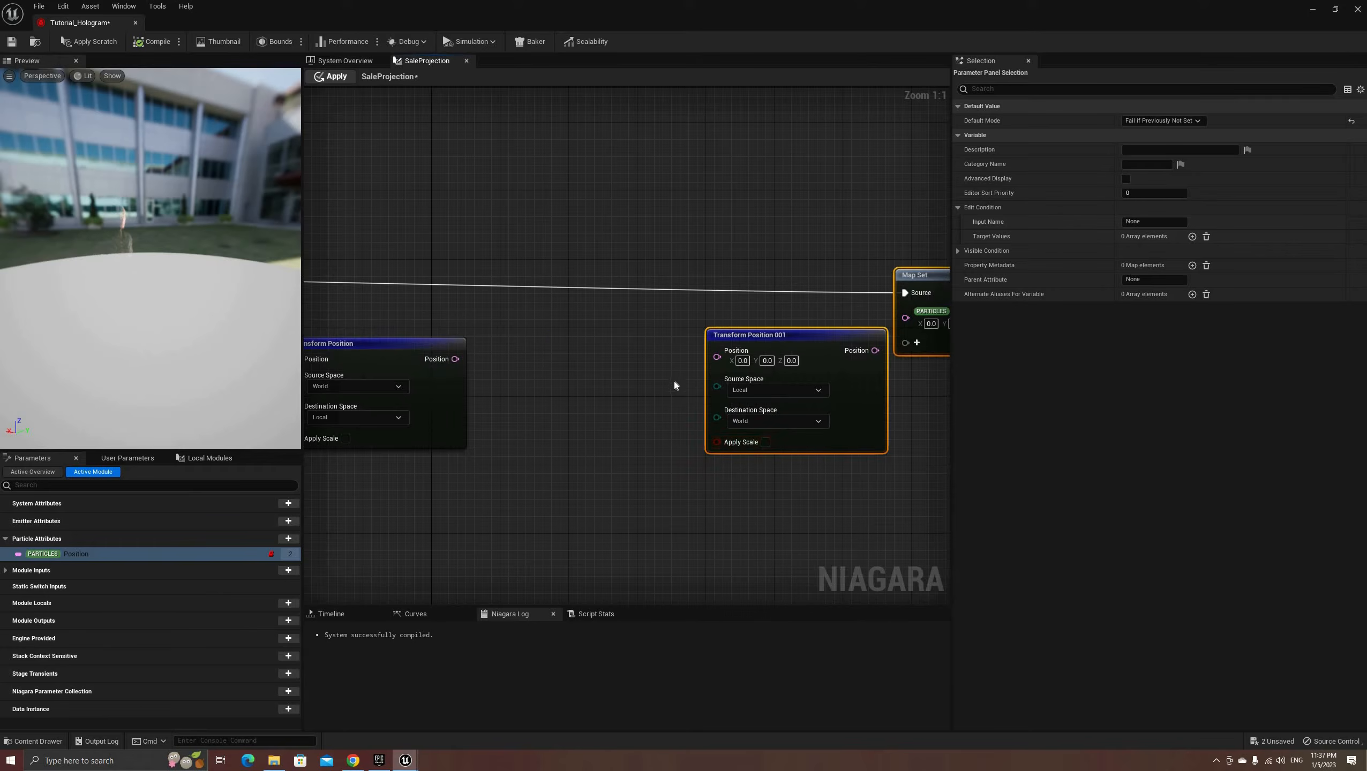
right_drag(673, 378, 469, 398)
drag(671, 370, 704, 333)
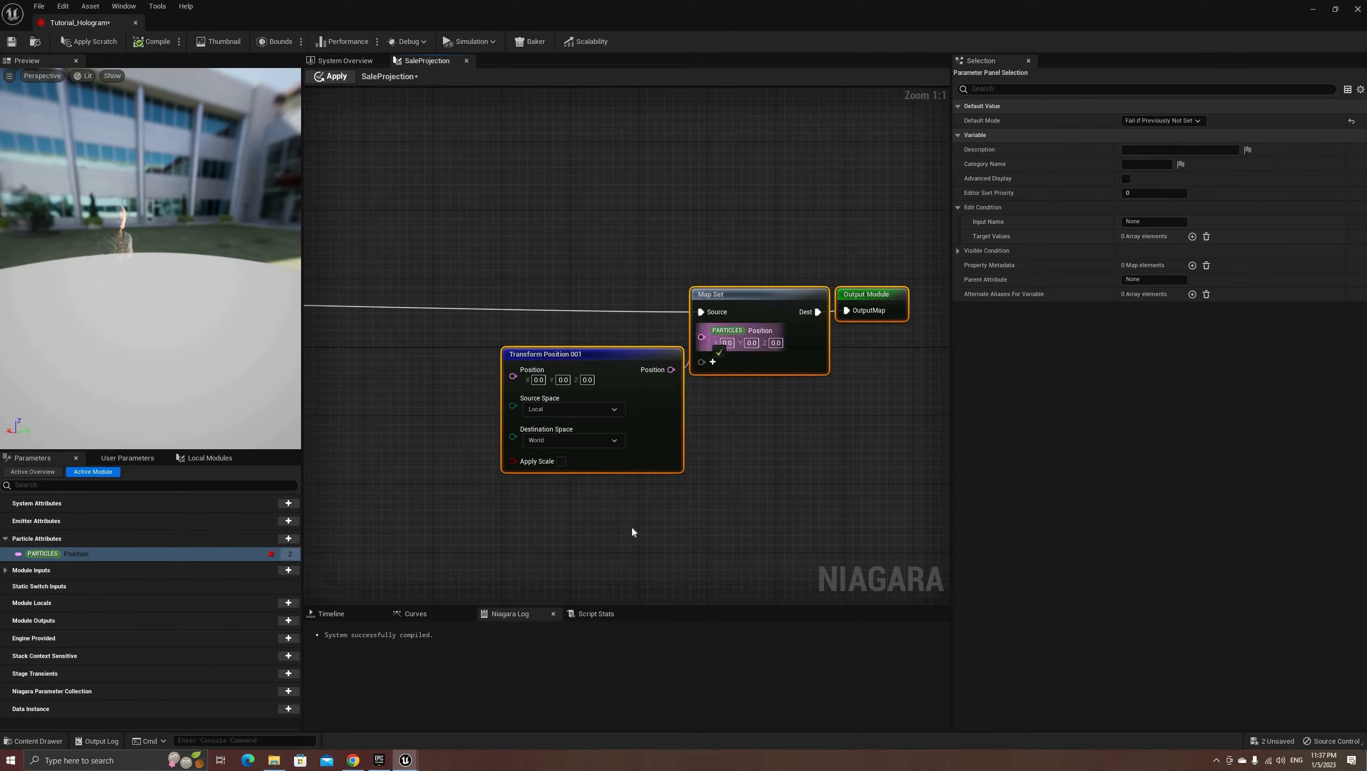
Step: Multiply the first Transform Position output by the Scale input and feed the result into the second Transform Position node
click(408, 407)
right_drag(403, 401, 826, 358)
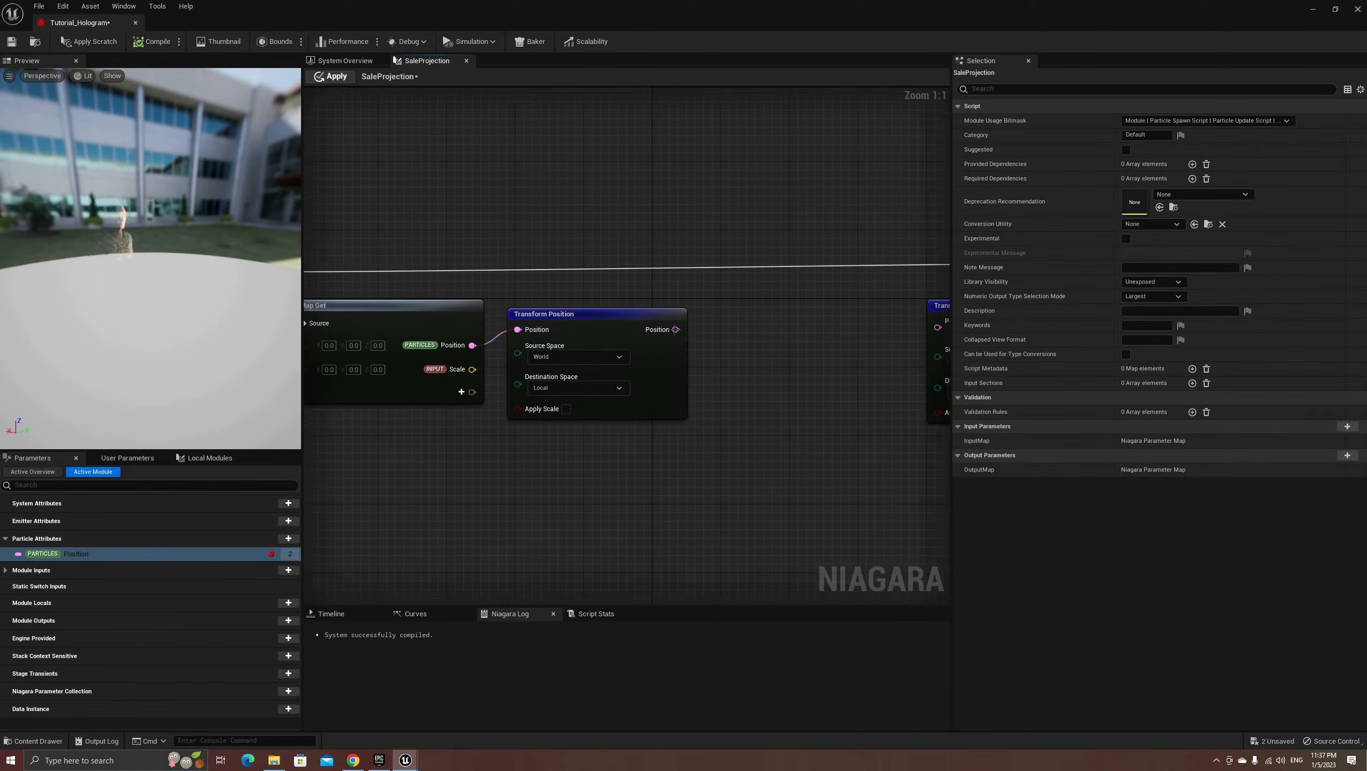
drag(675, 330, 713, 339)
text(multiply)
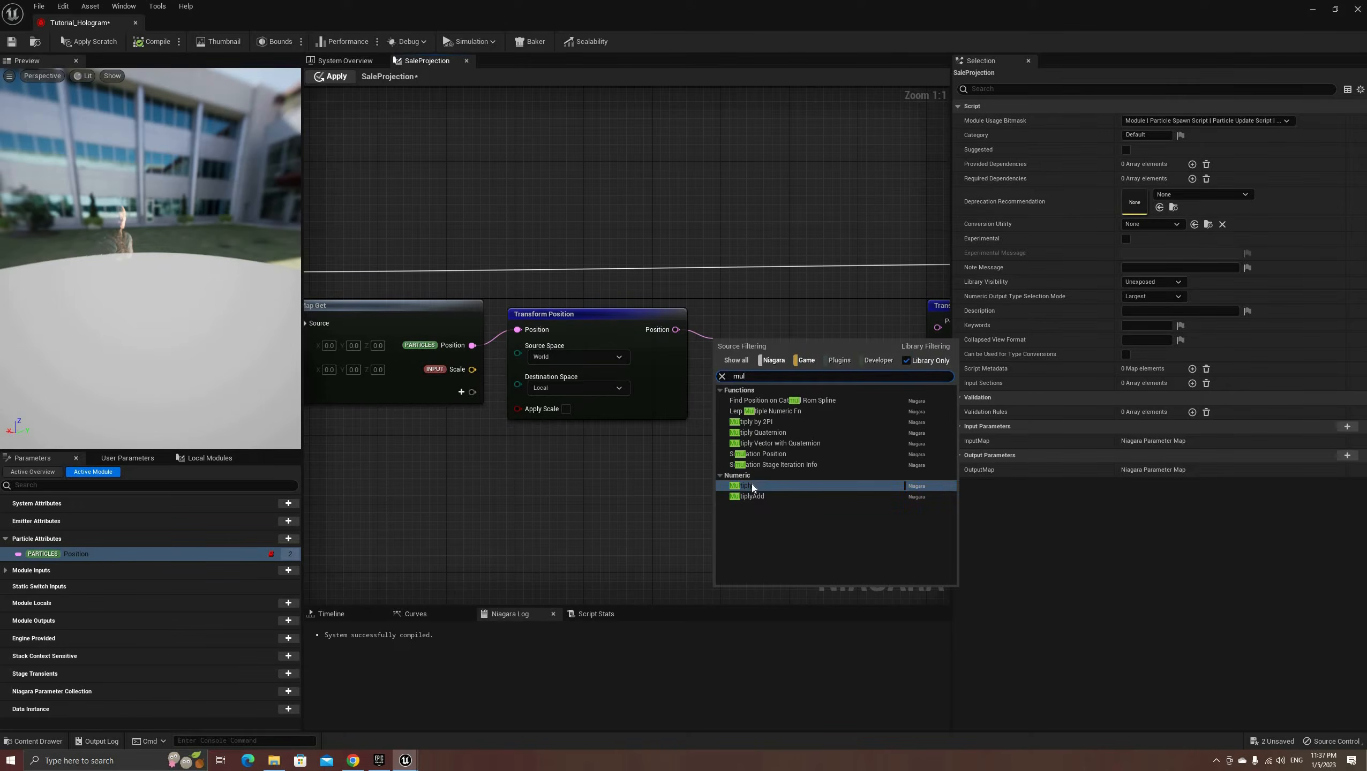
click(752, 488)
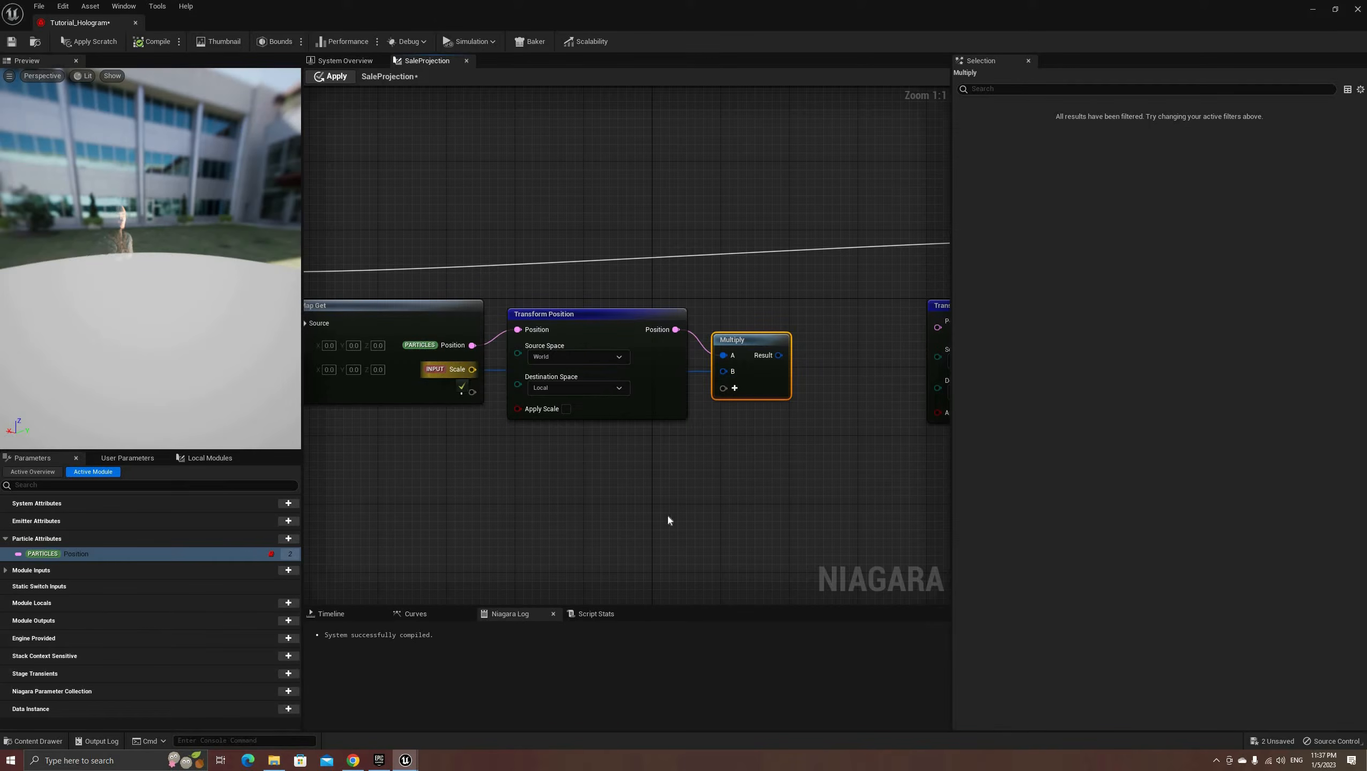
right_drag(786, 354, 658, 372)
drag(812, 348, 811, 346)
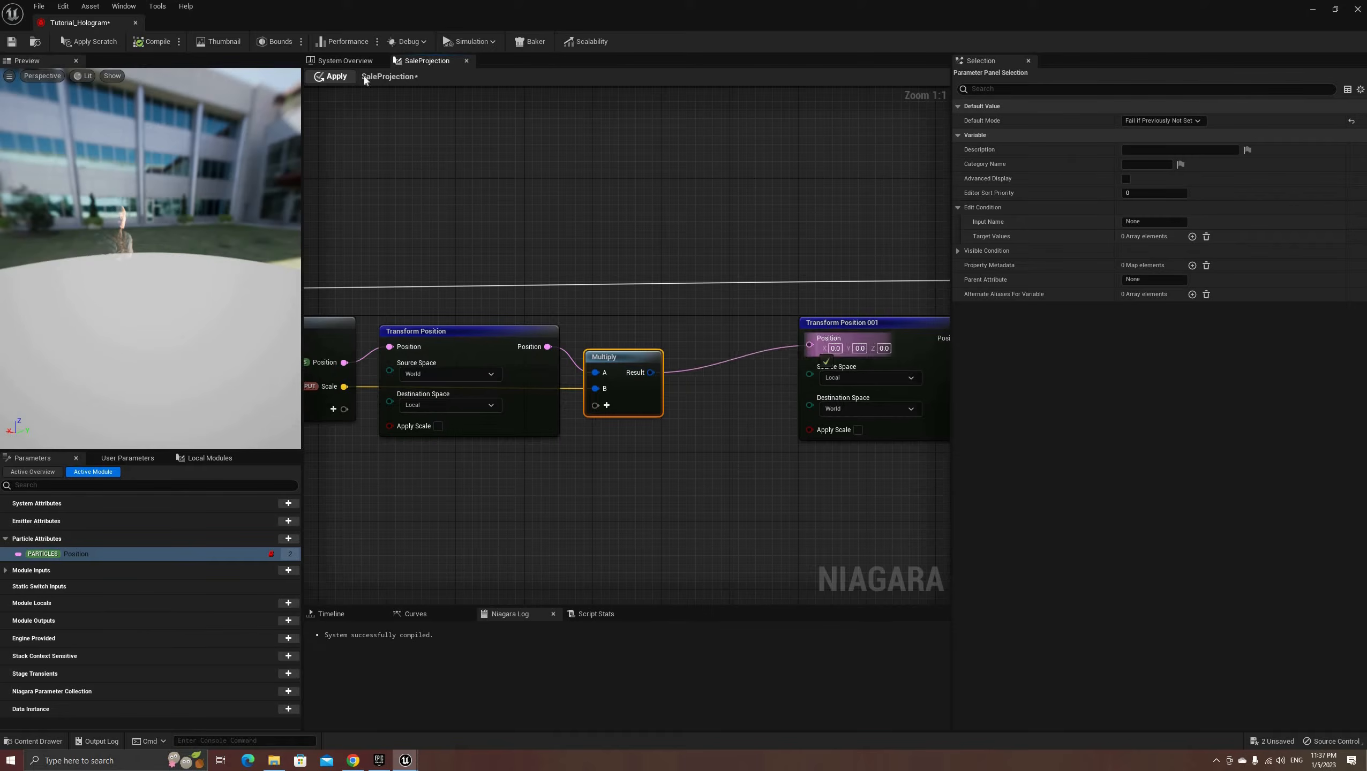
Step: Apply the SaleProjection changes and check the module in the Fountain emitter's Particle Update stack
click(331, 76)
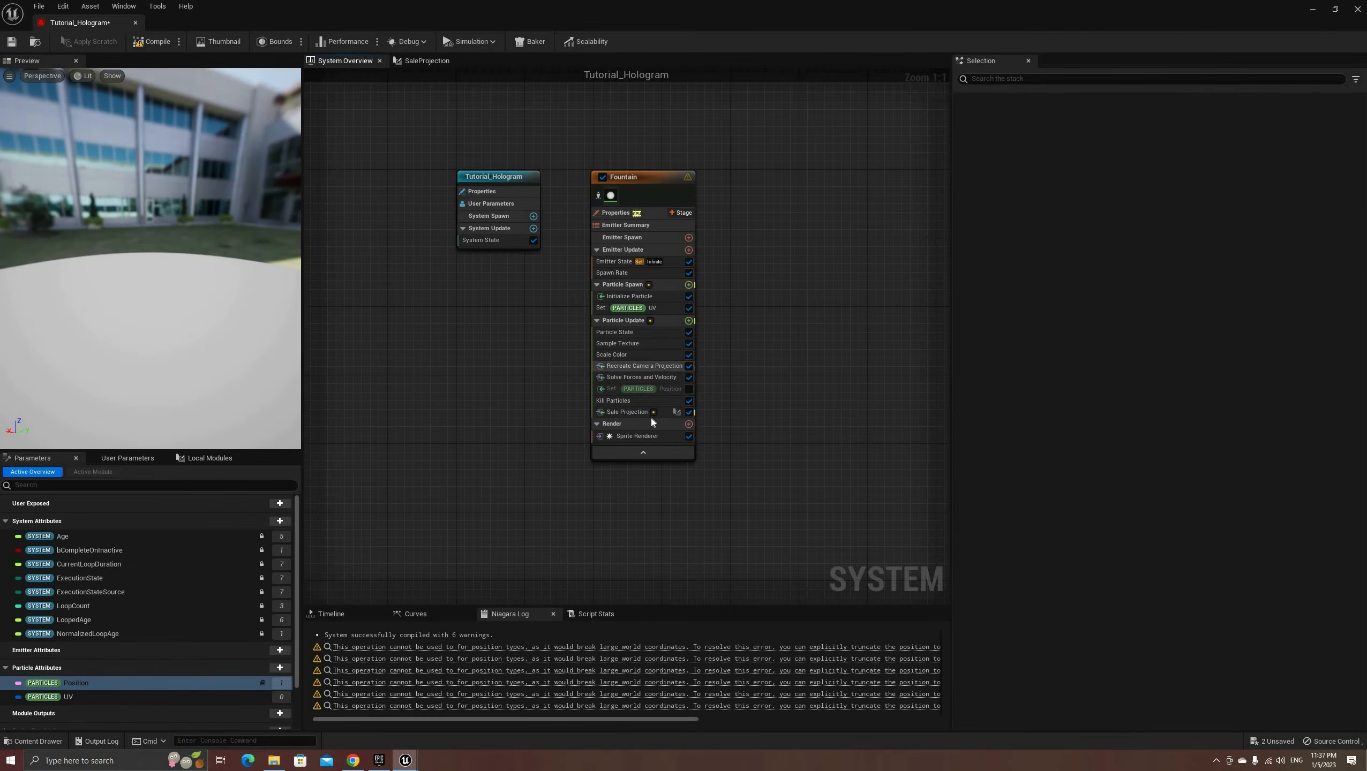
click(630, 412)
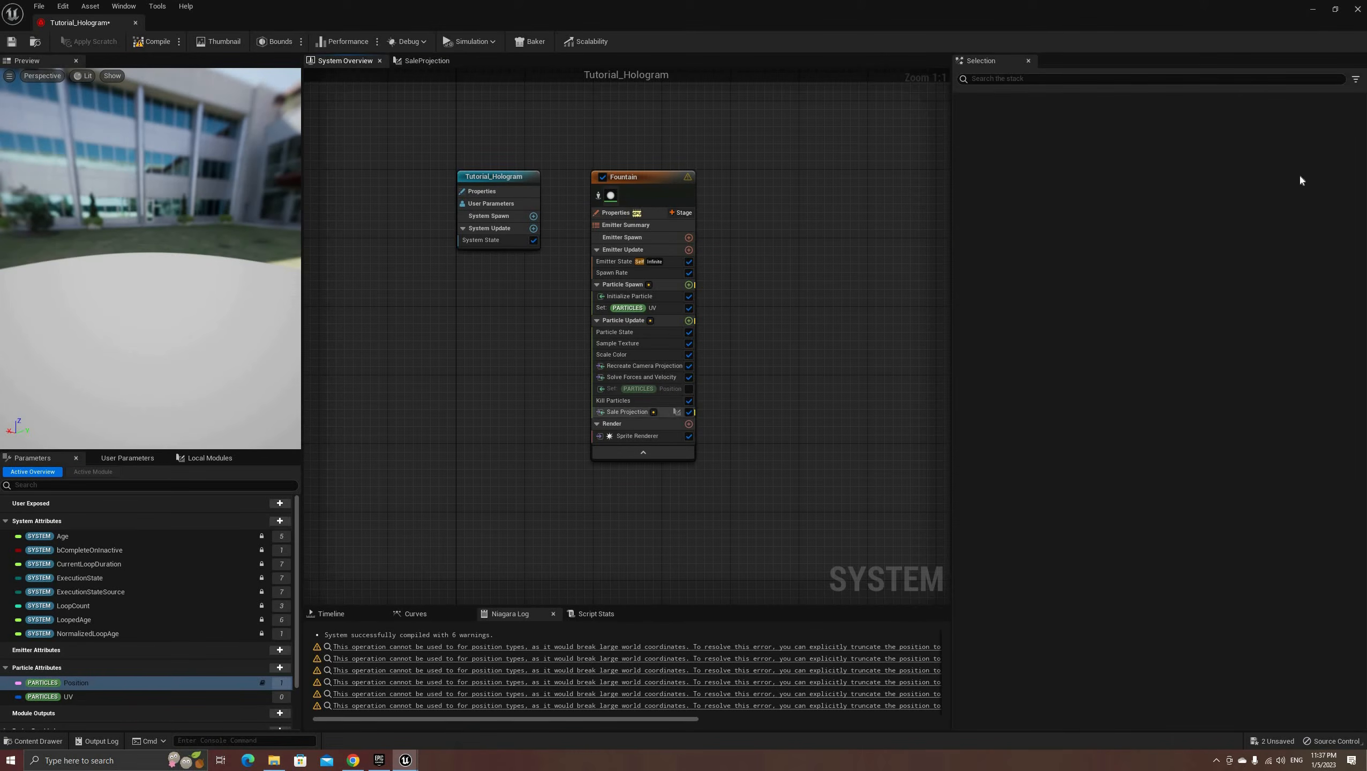
click(1316, 125)
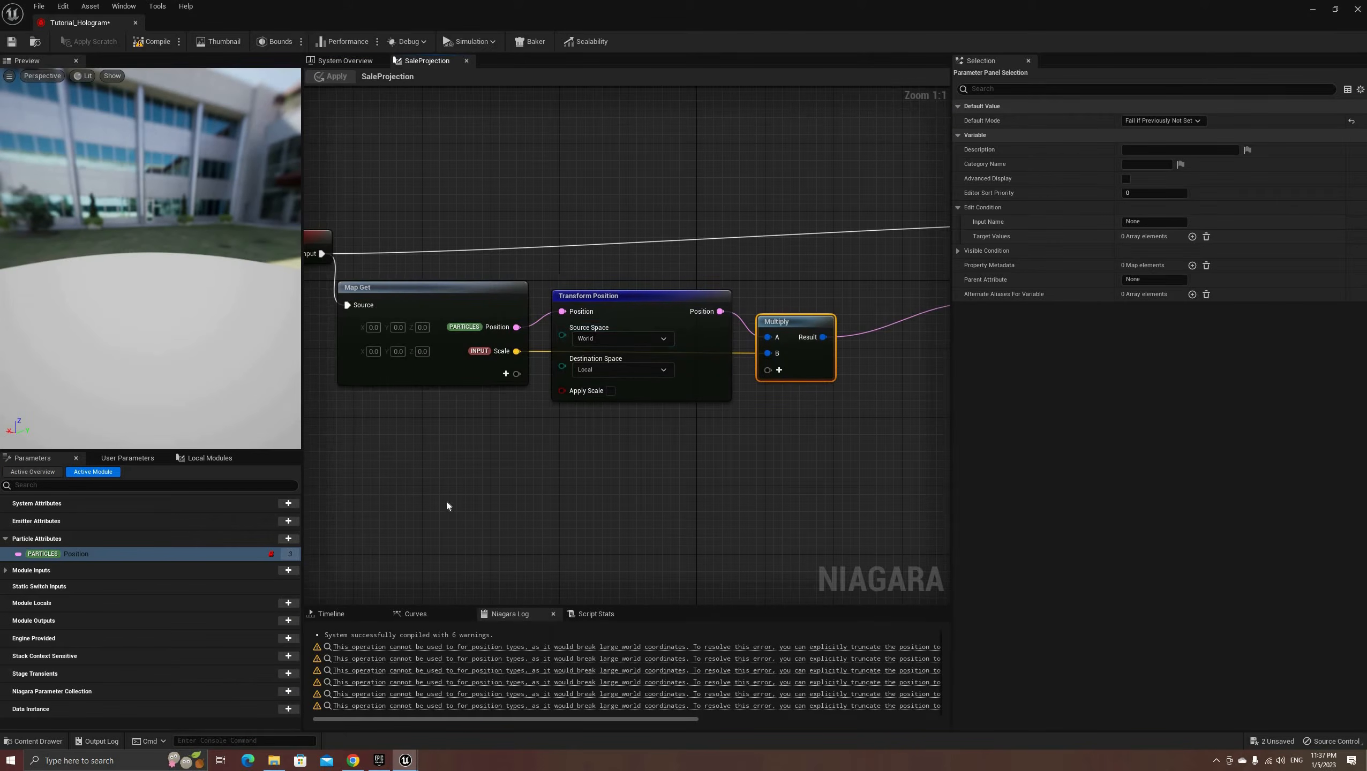
Step: Move Multiply and the nodes after it farther along the graph to make room behind the first Transform Position
scroll(704, 497, down, 1)
right_drag(704, 494, 447, 502)
drag(895, 225, 573, 511)
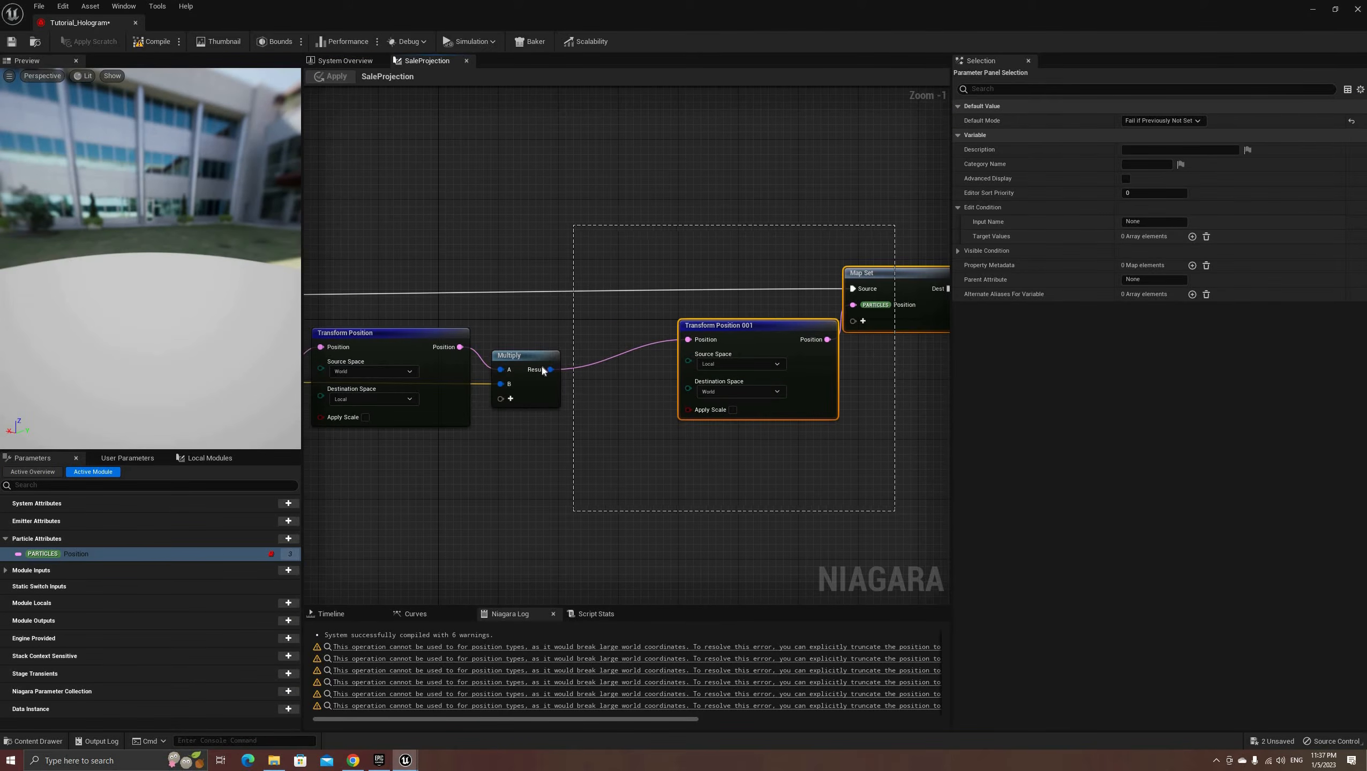
drag(542, 367, 670, 359)
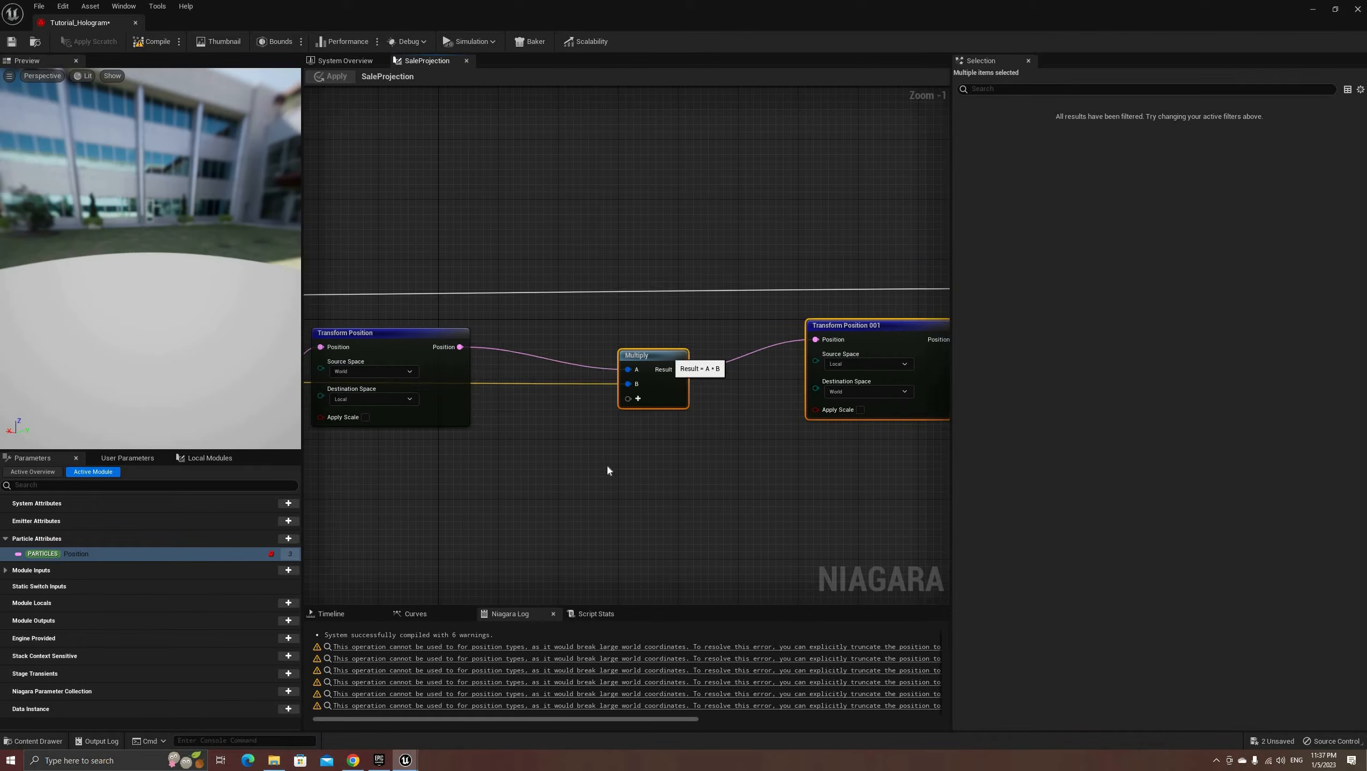
click(571, 446)
Step: Add a Position to Vector node and a Vector to Position node to the SaleProjection graph
right_drag(578, 472, 742, 430)
right_click(578, 472)
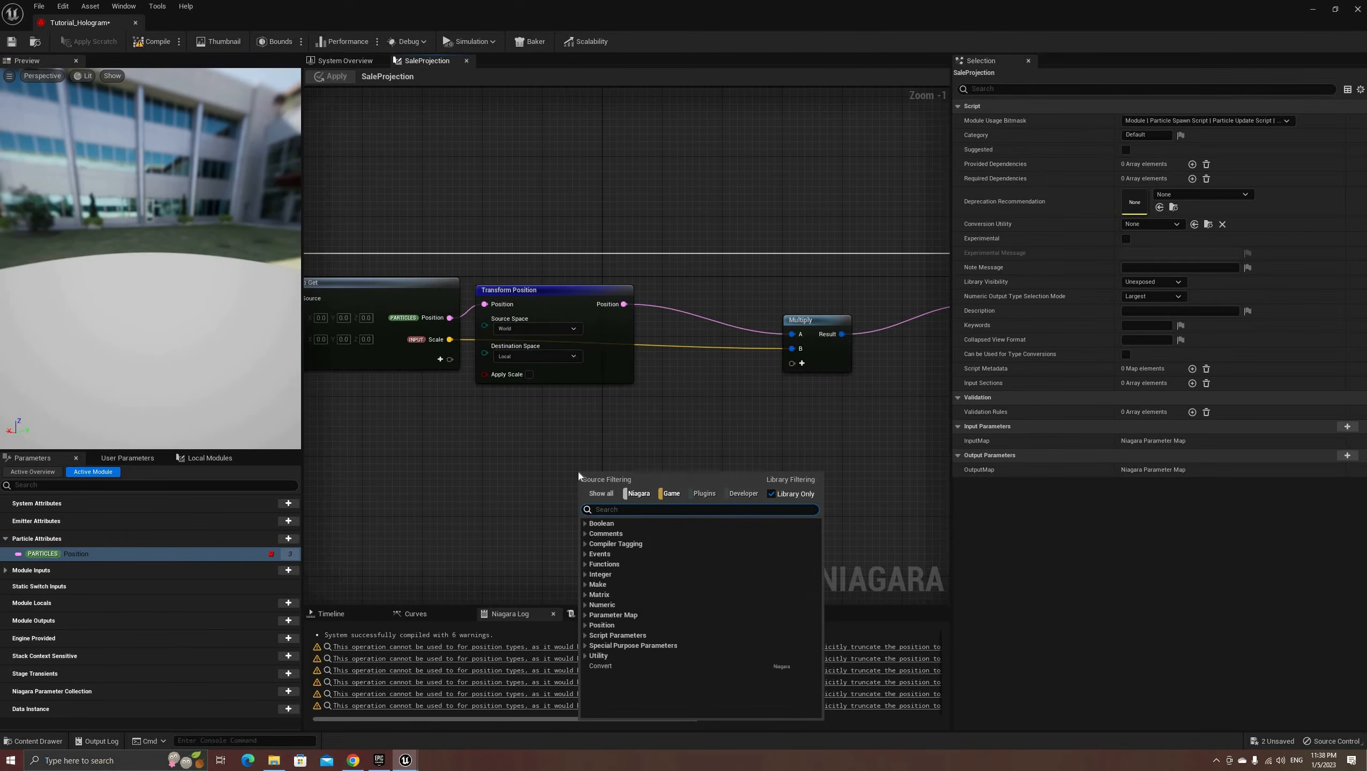
text(position to vect)
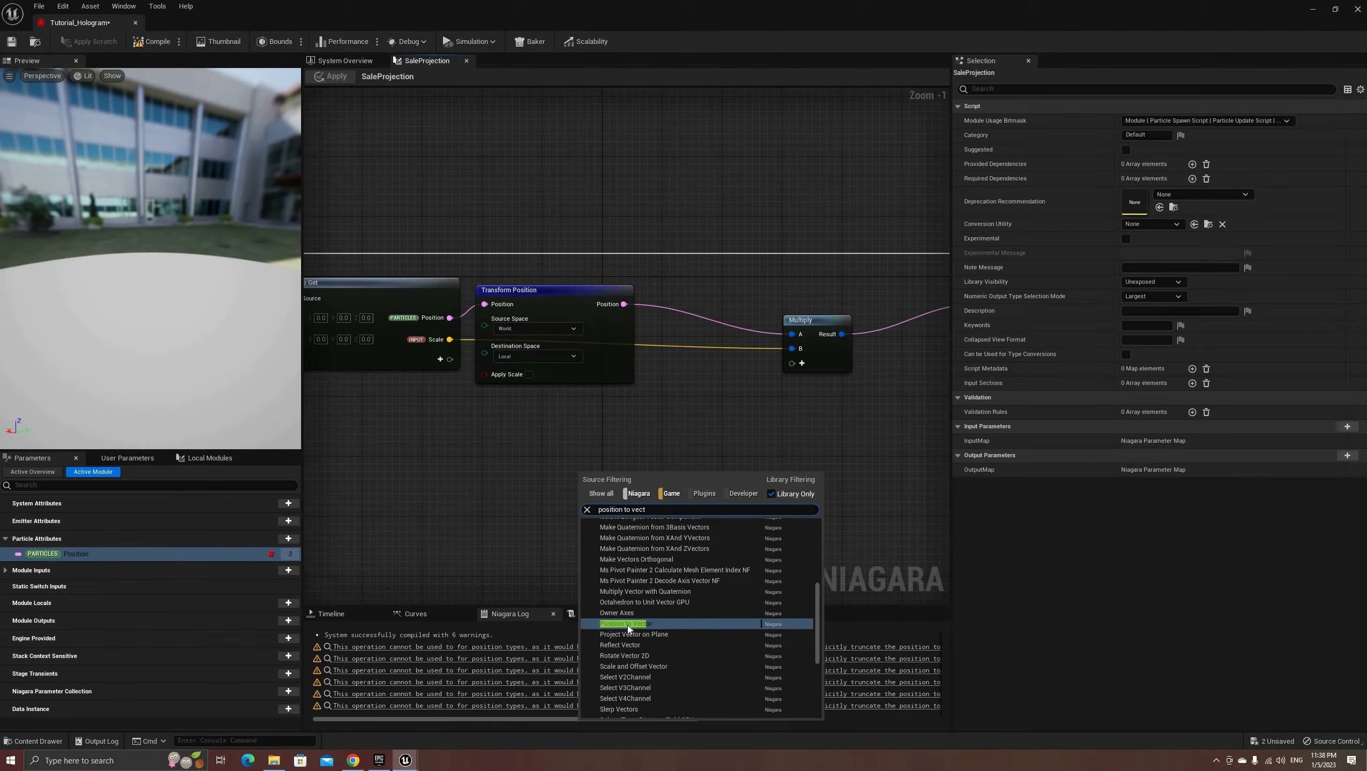
key(Return)
right_click(700, 433)
text(v)
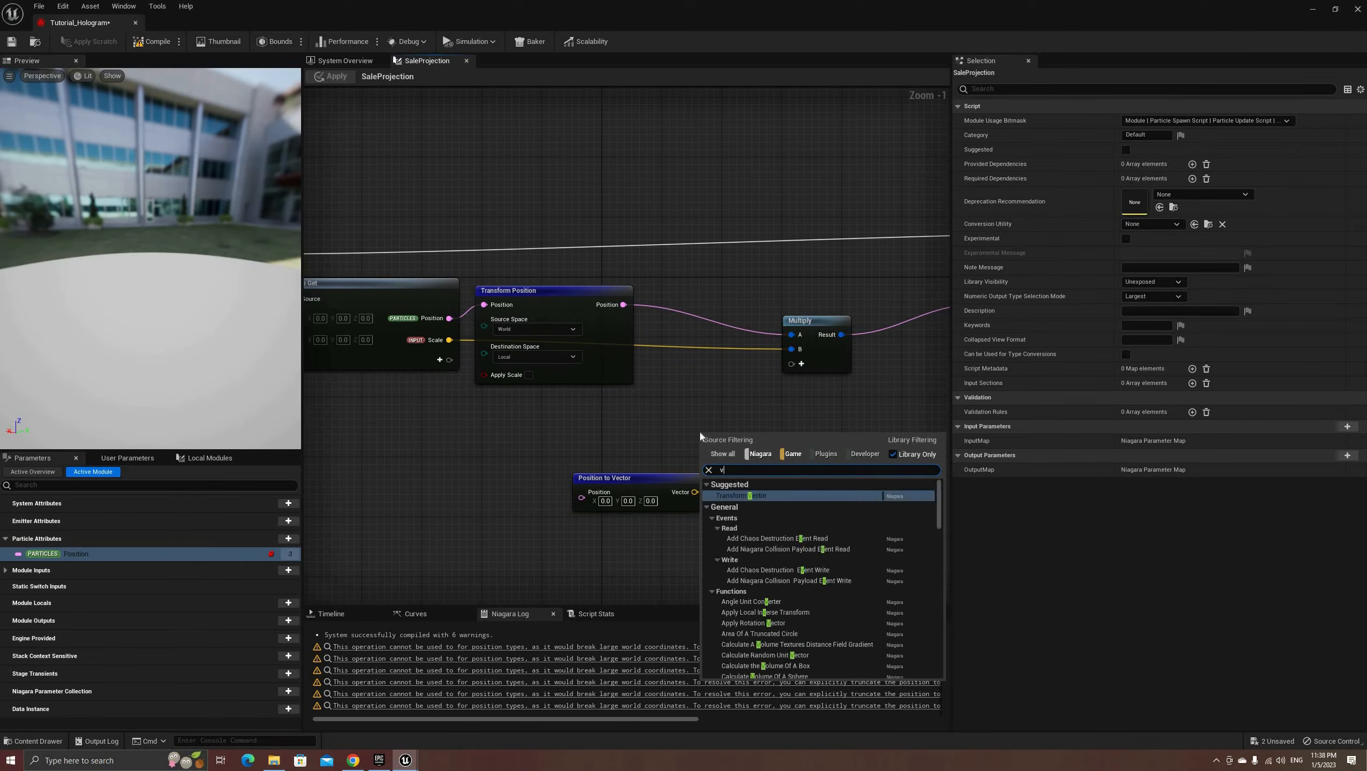
text(ector to )
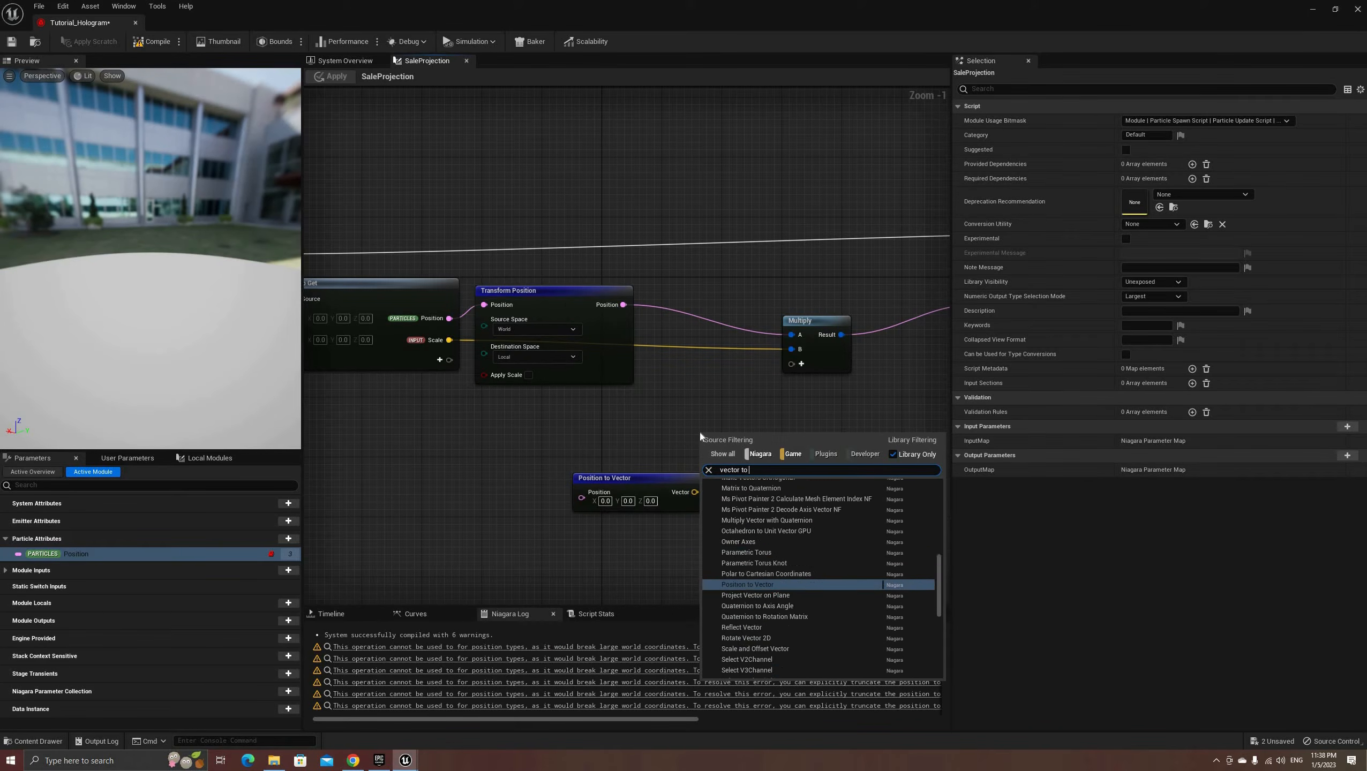
text(positi)
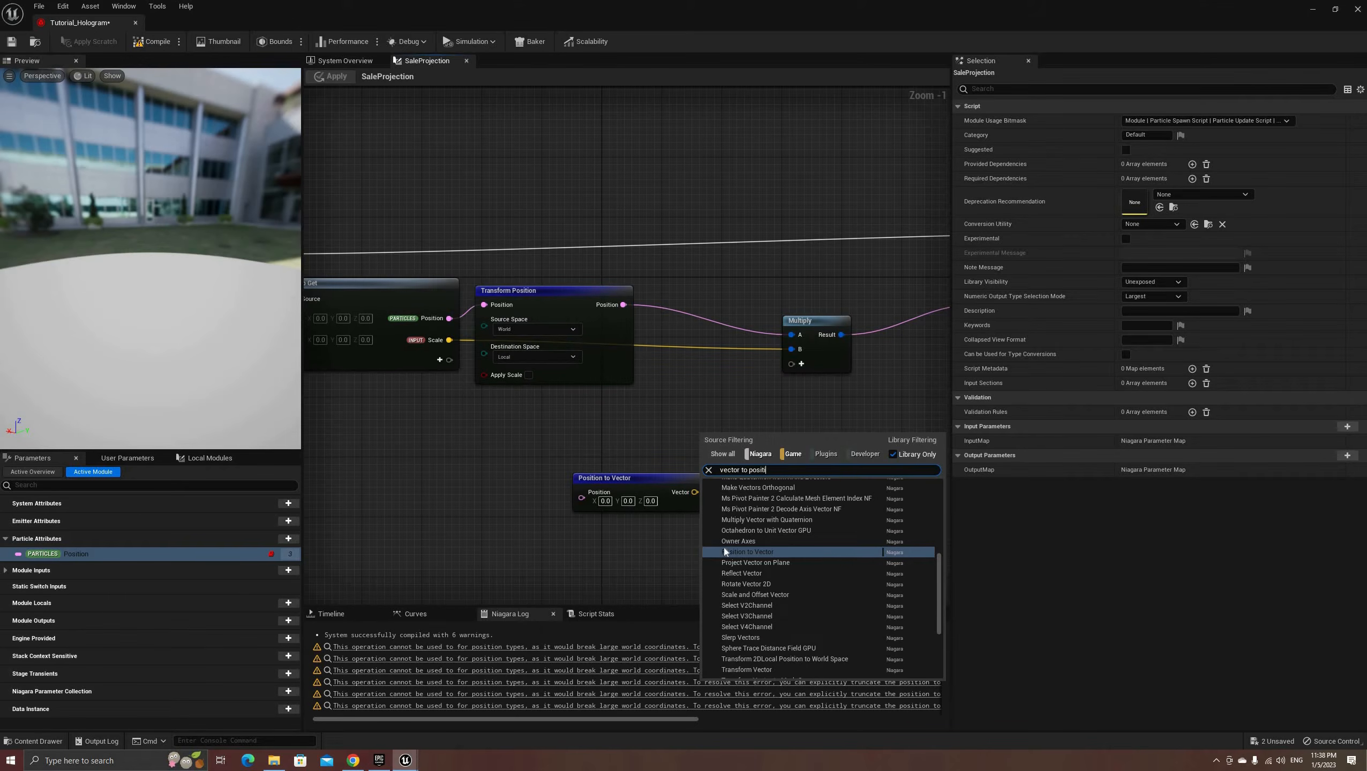
scroll(724, 549, down, 3)
click(756, 595)
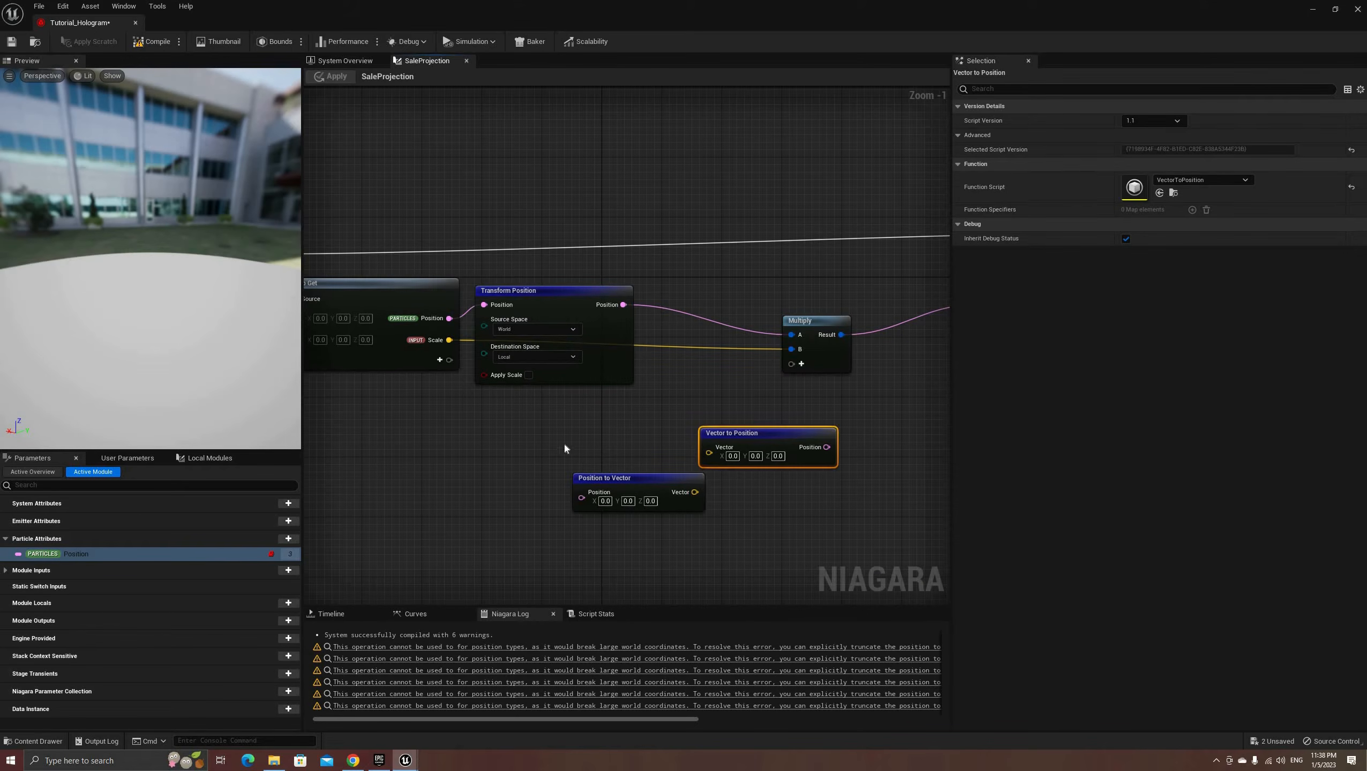
Step: Wire Position to Vector between the first Transform Position output and Multiply's A input, and place it between them
drag(600, 478, 624, 305)
drag(592, 416, 792, 335)
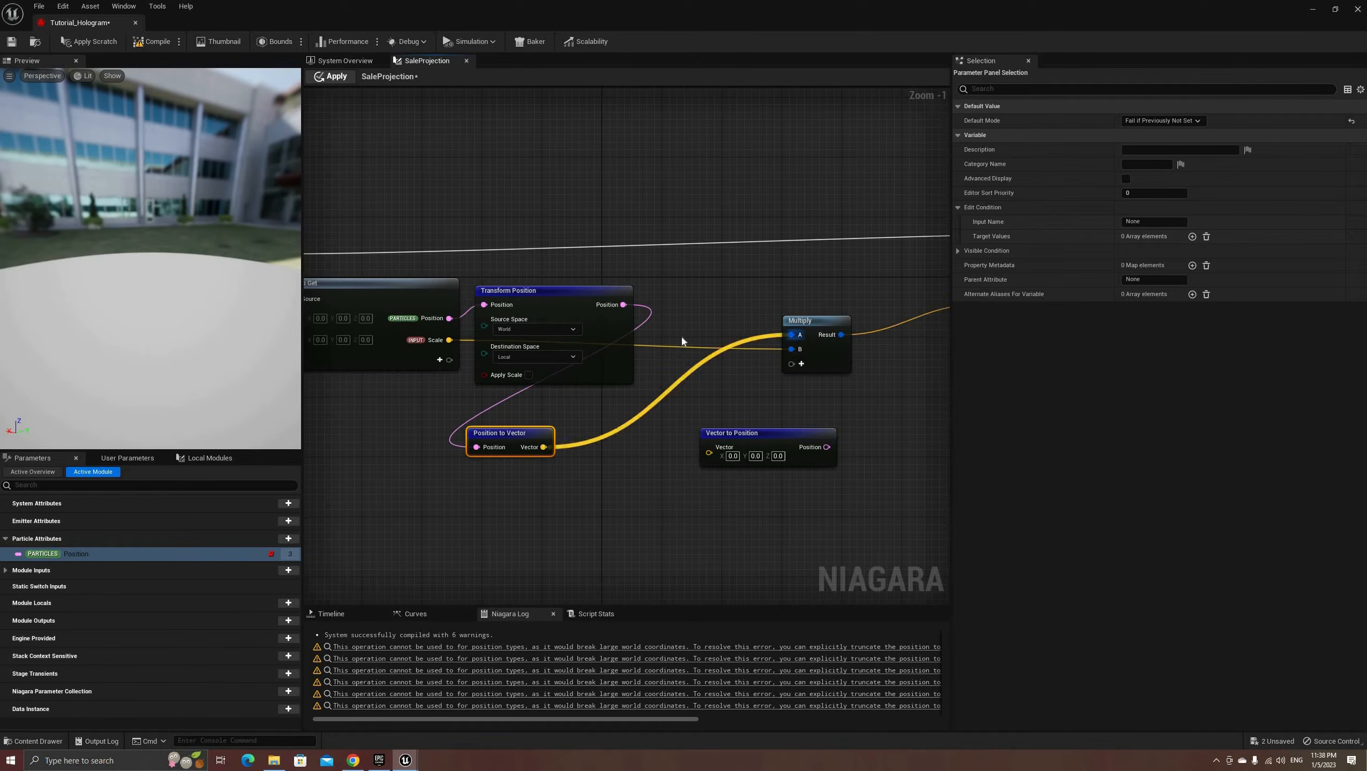
drag(501, 433, 686, 297)
Step: Wire Vector to Position between Multiply's result and the second Transform Position, and line up the converter nodes with Multiply
right_drag(608, 507, 390, 552)
drag(543, 478, 618, 456)
drag(619, 460, 623, 379)
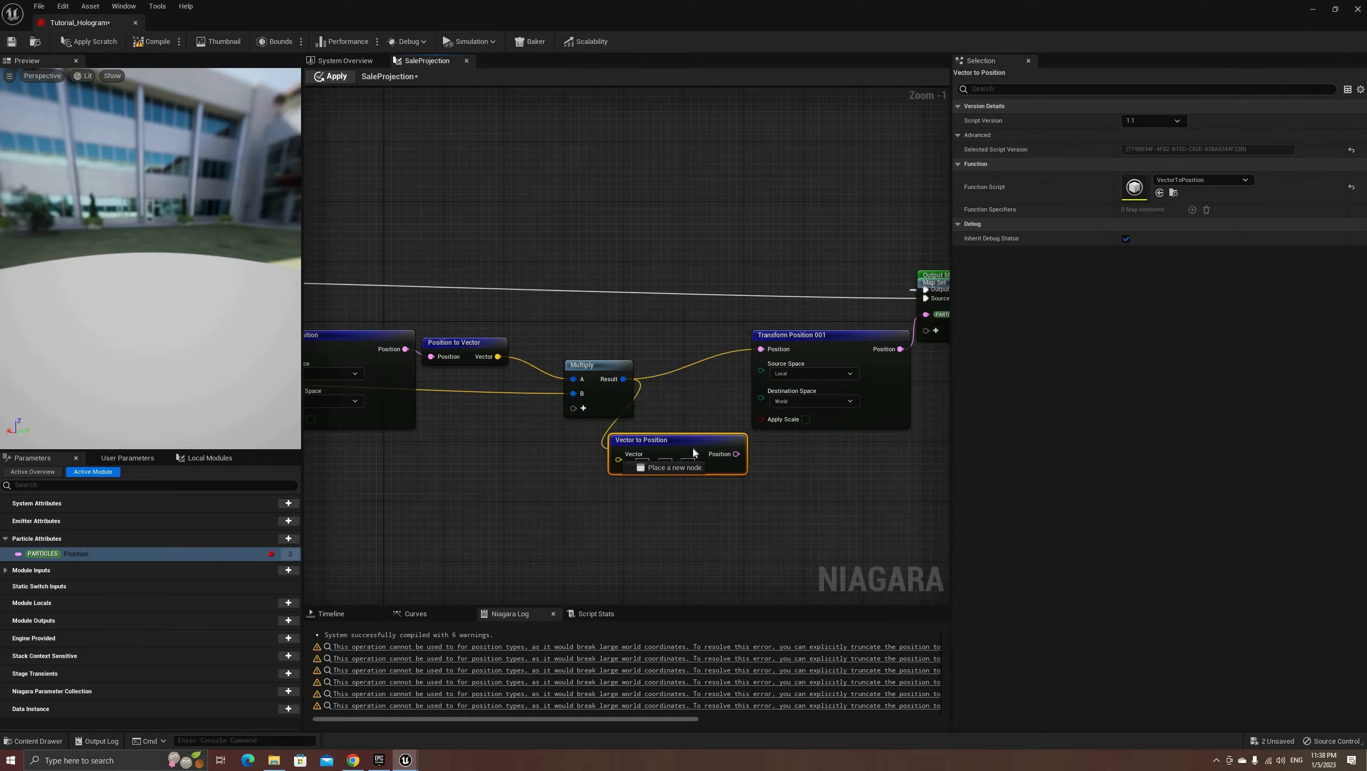
drag(764, 349, 692, 364)
drag(475, 341, 511, 363)
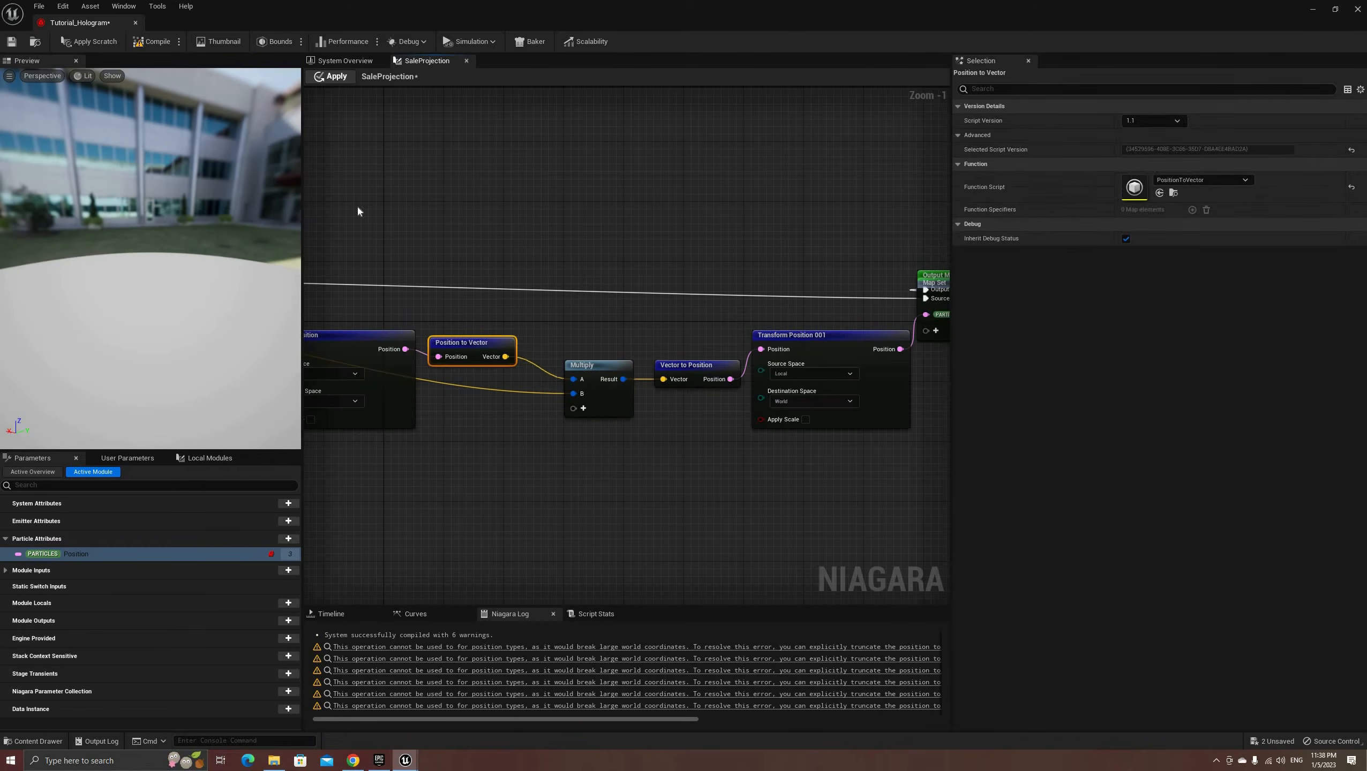
Step: Apply the scratch module and link Sale Projection's Scale input to Engine Owner Scale in the Fountain emitter
click(319, 78)
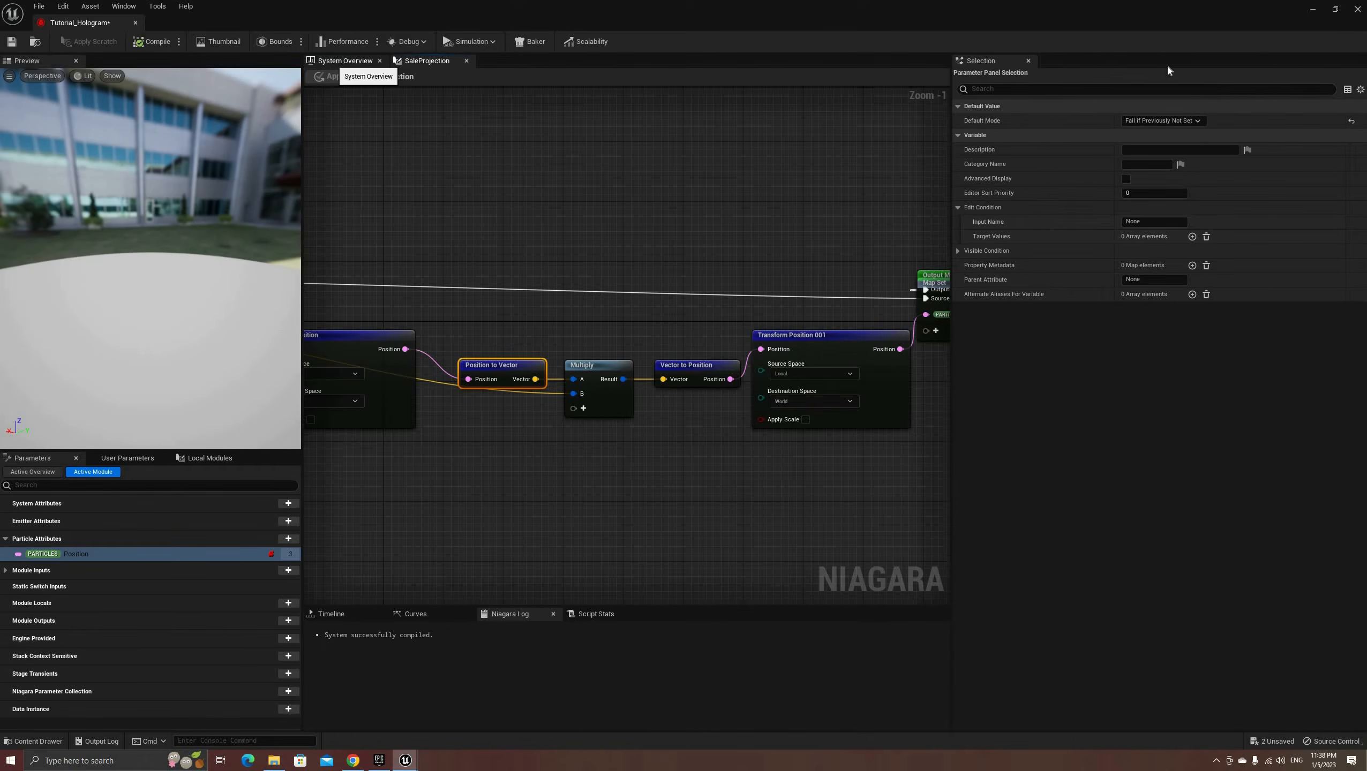
click(346, 61)
click(641, 413)
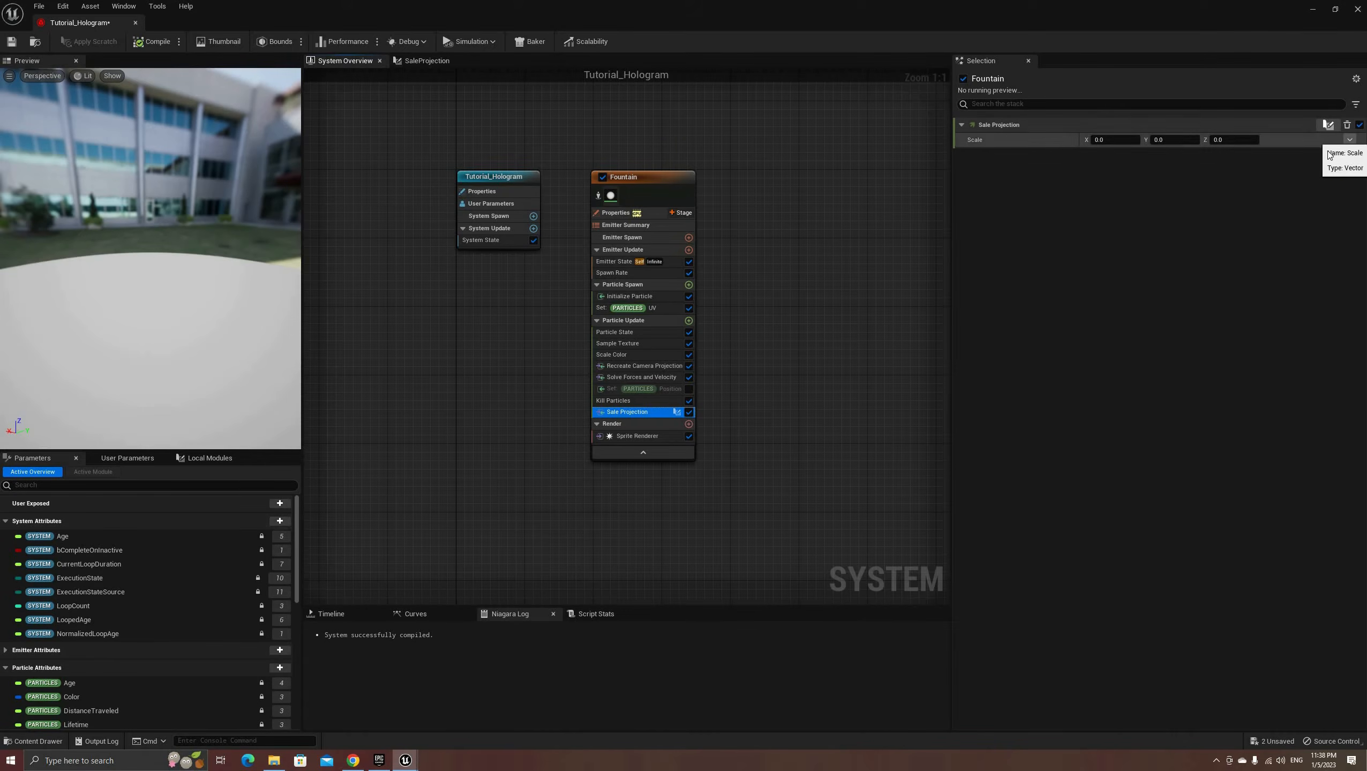
click(1349, 140)
text(sca)
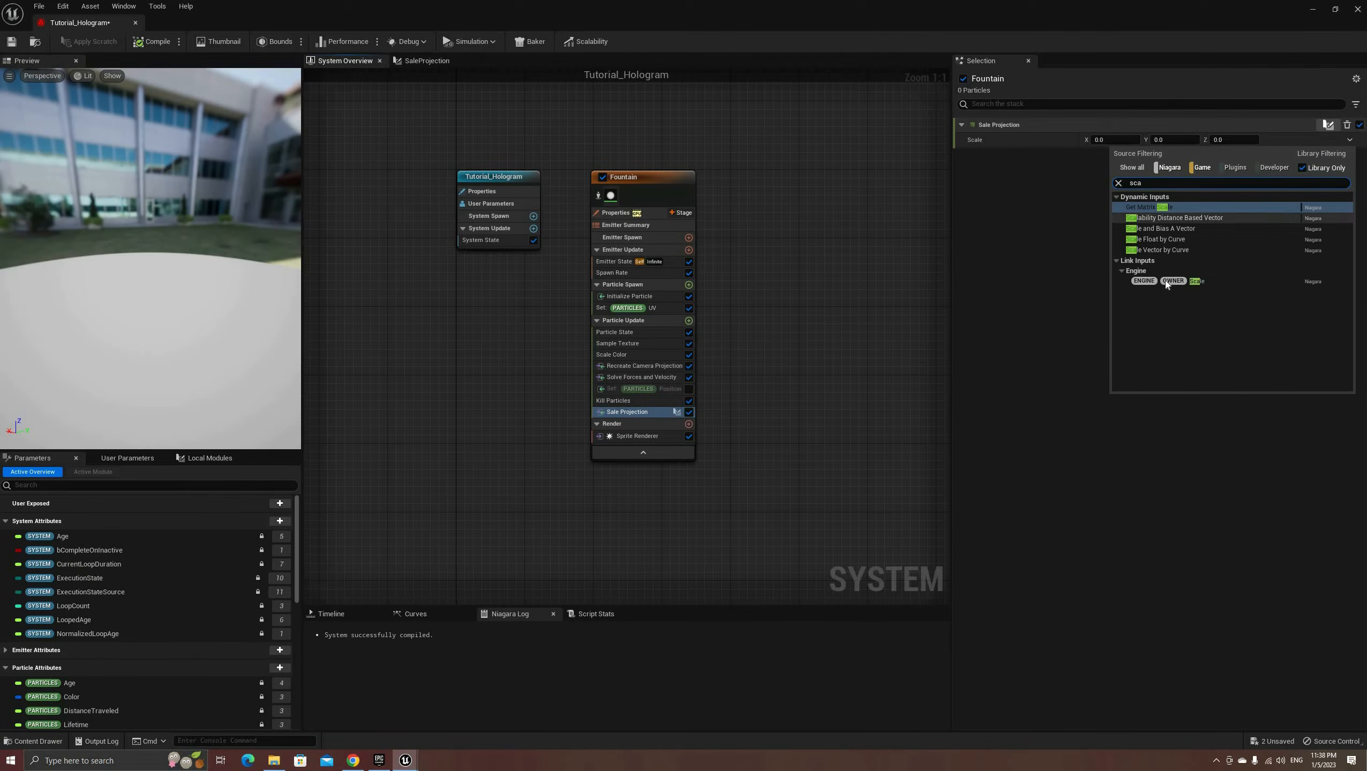
click(1183, 281)
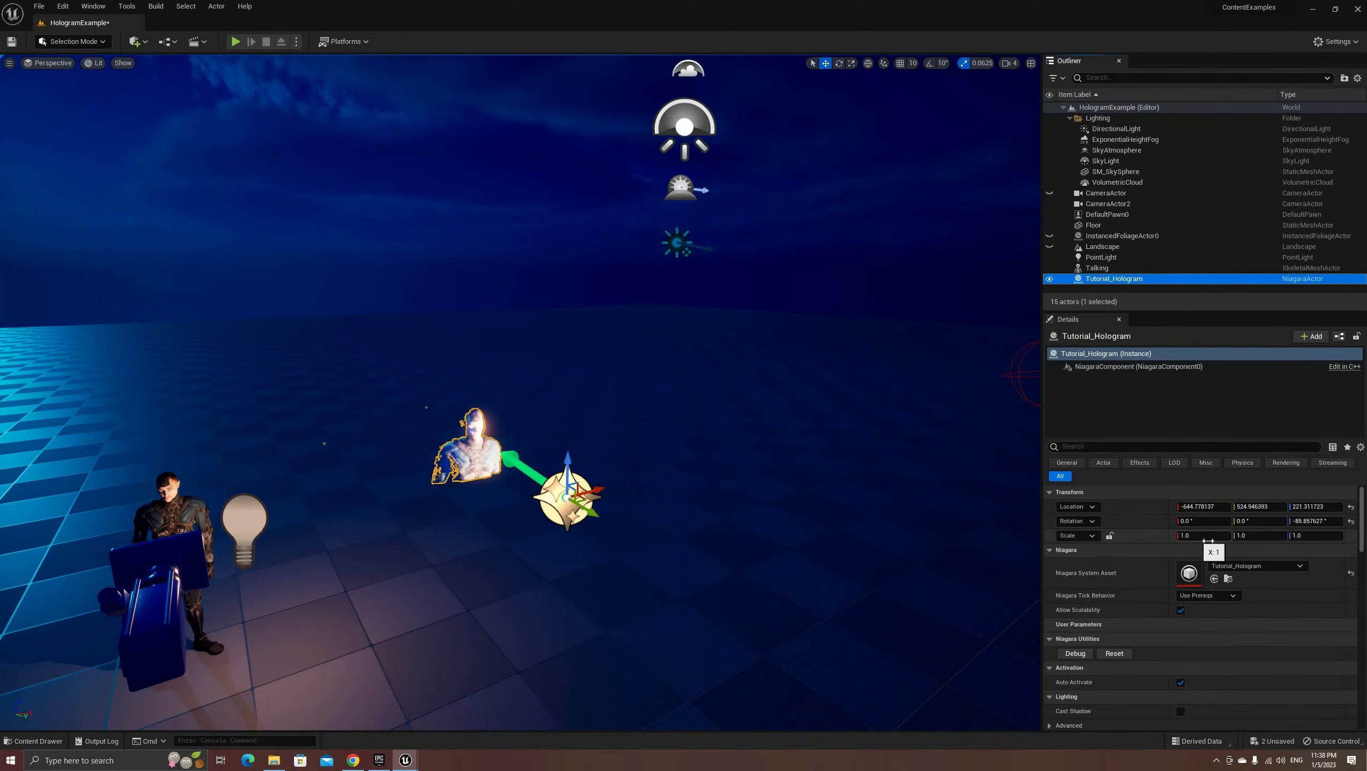
Step: In the HologramExample level, set the Tutorial_Hologram actor's scale to 10 on X, Y and Z
click(1208, 540)
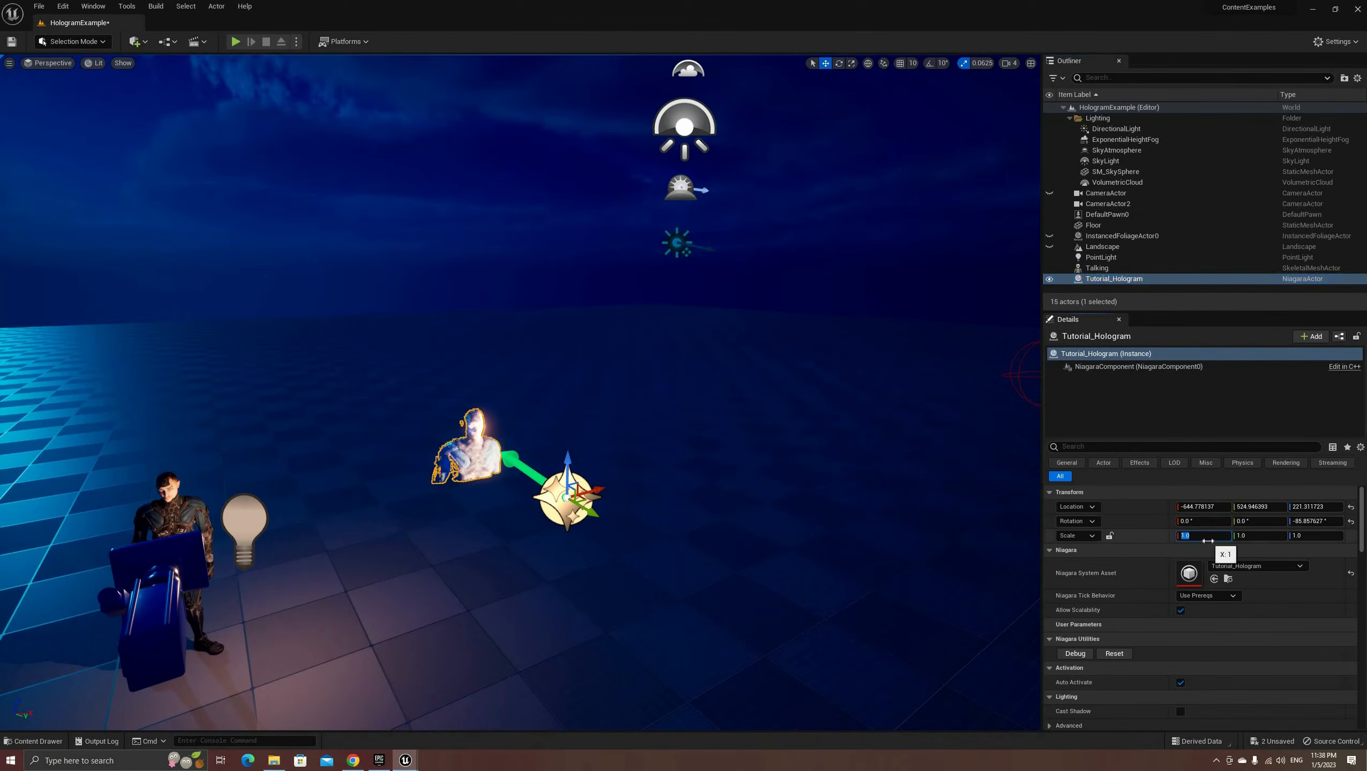
text(10)
key(Tab)
text(10)
key(Tab)
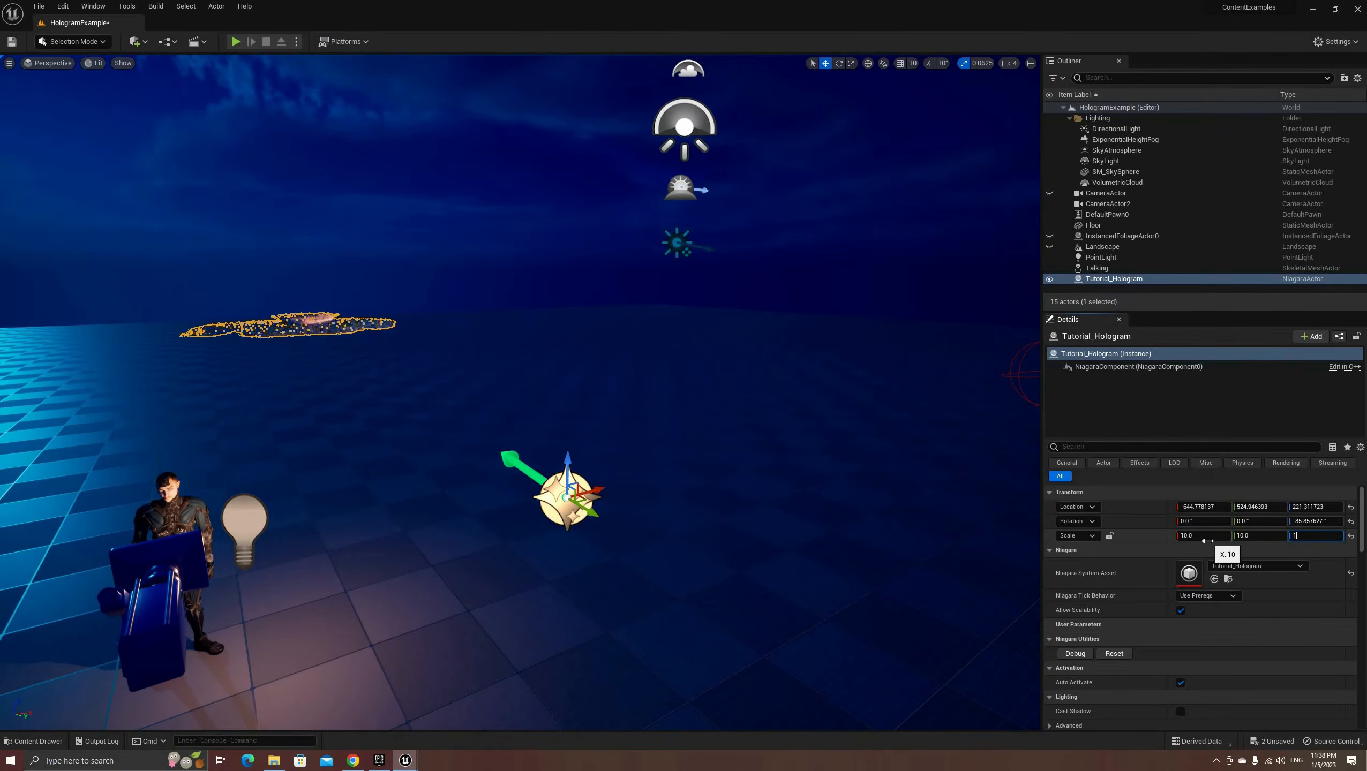
text(10)
key(Return)
Step: Move the Tutorial_Hologram actor along Y to about 1178.5 and inspect the enlarged projection in the level
scroll(627, 378, down, 5)
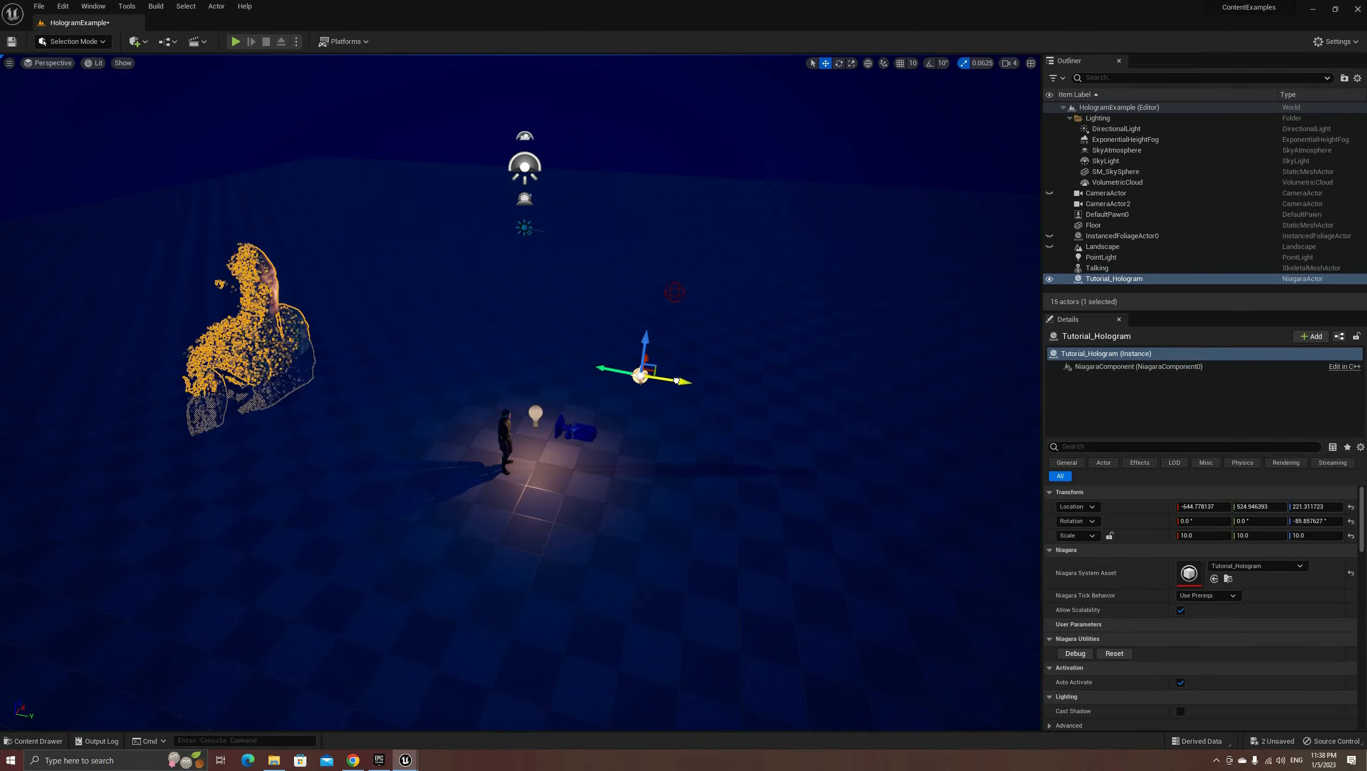
drag(669, 379, 943, 410)
key(f)
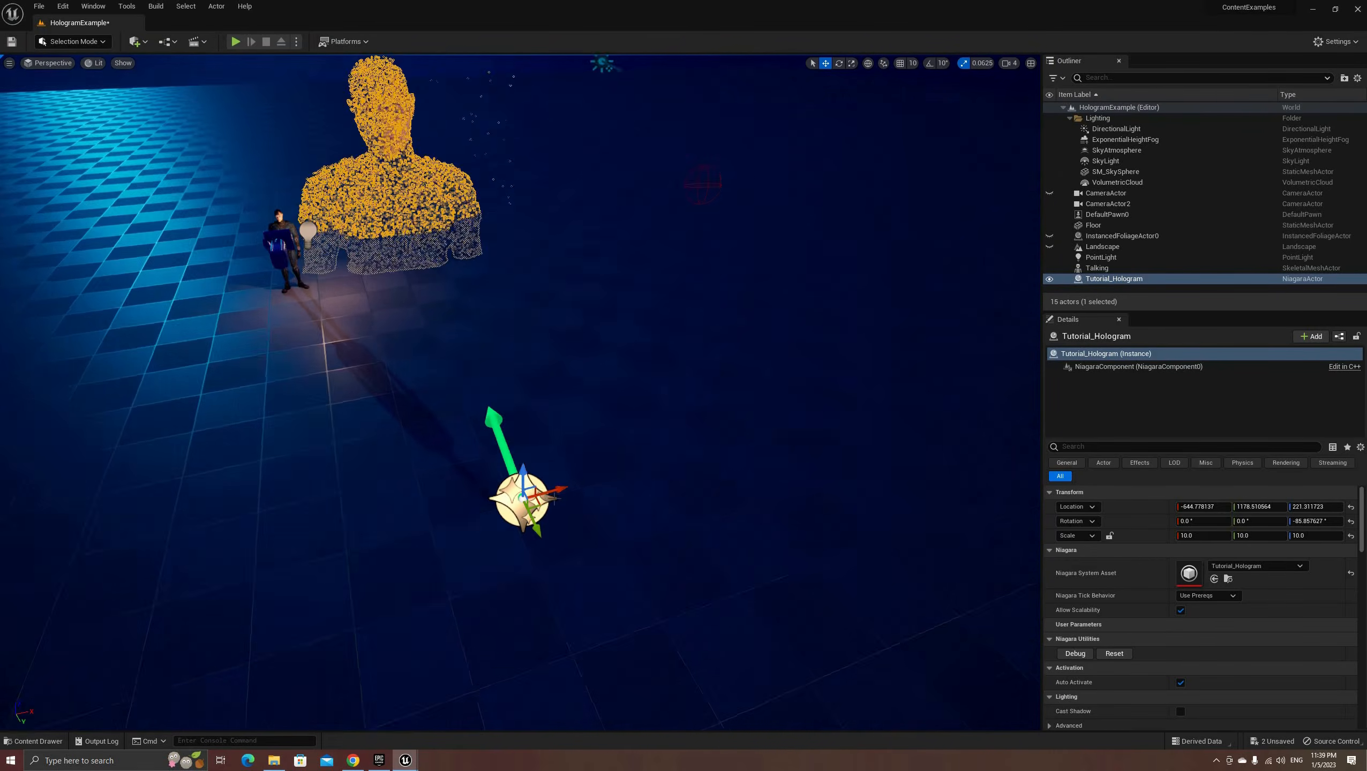
drag(540, 459, 902, 156)
right_drag(810, 244, 810, 195)
click(810, 243)
right_drag(810, 244, 513, 227)
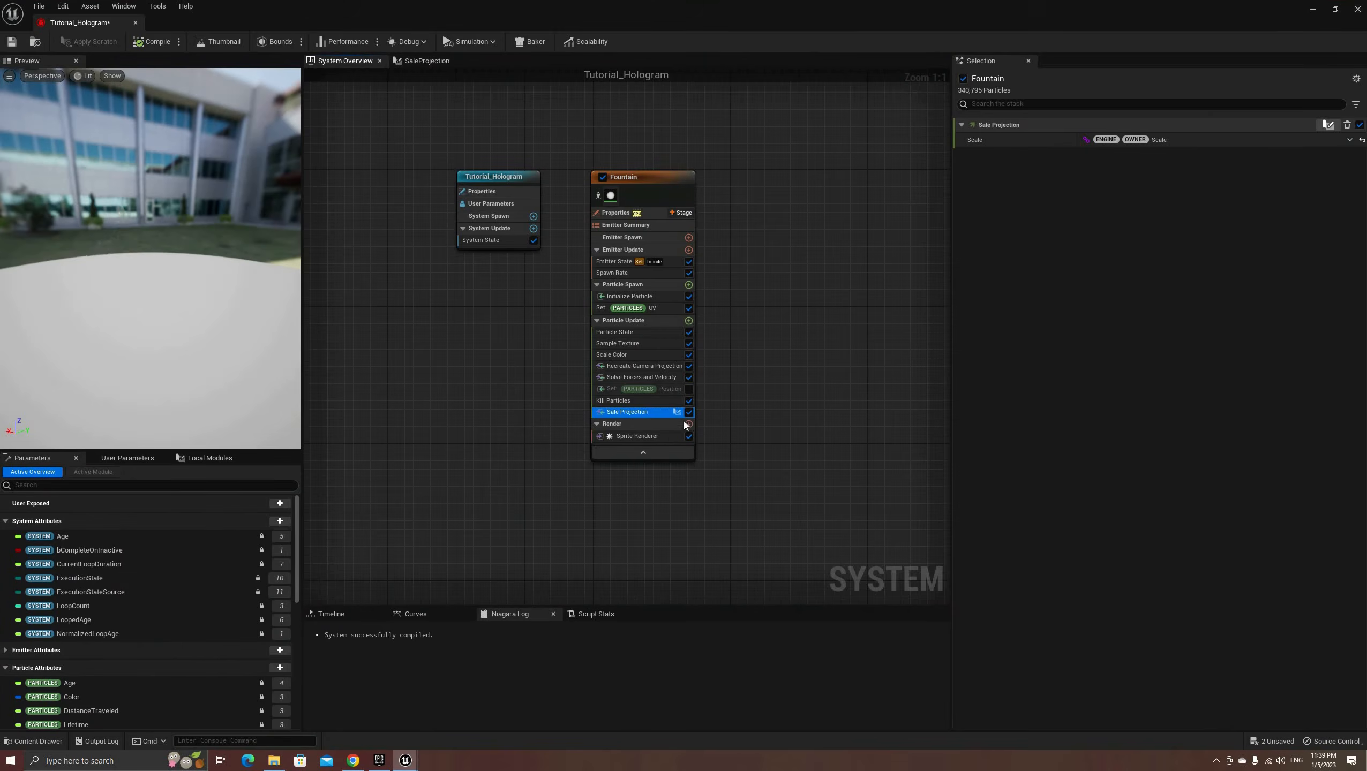
Step: Open the SaleProjection scratch module and add a Vector input named Offset to its Map Get node
double_click(627, 411)
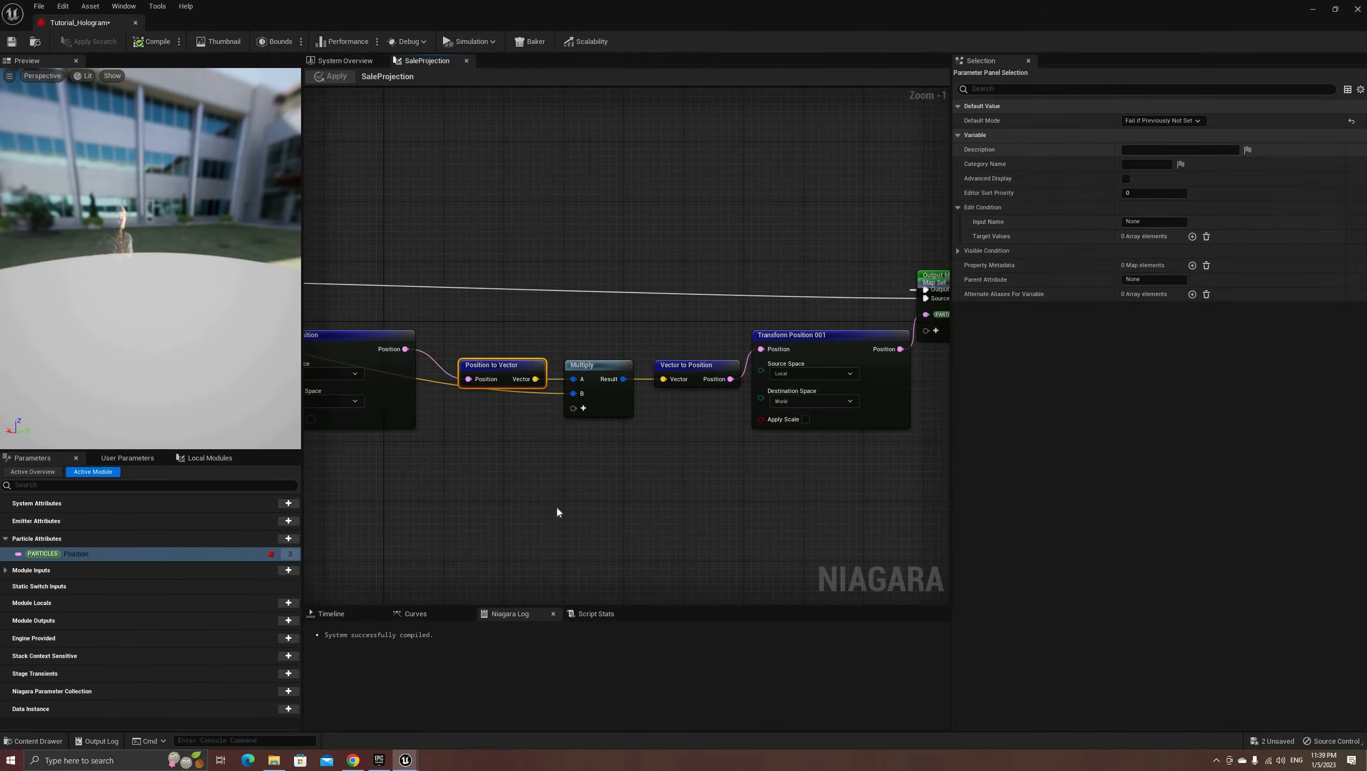
click(786, 313)
click(523, 480)
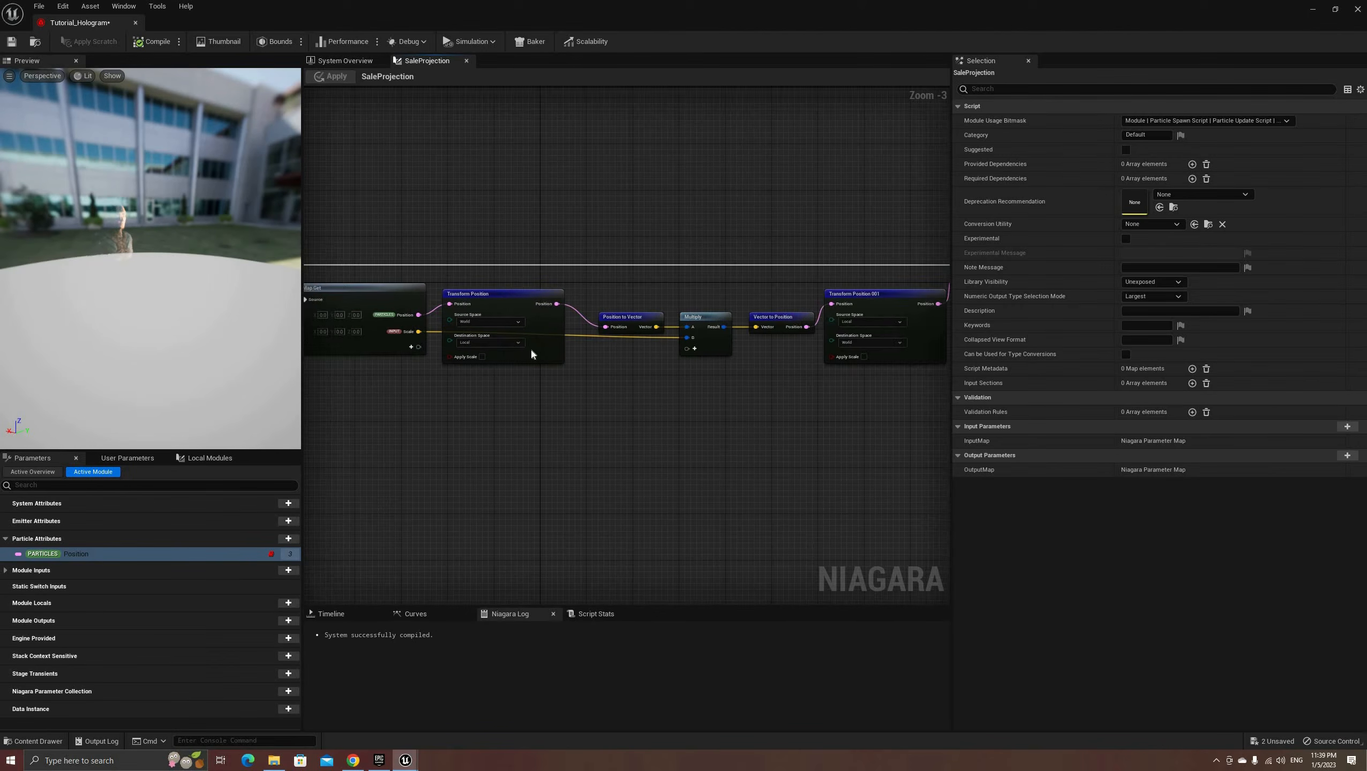
click(519, 332)
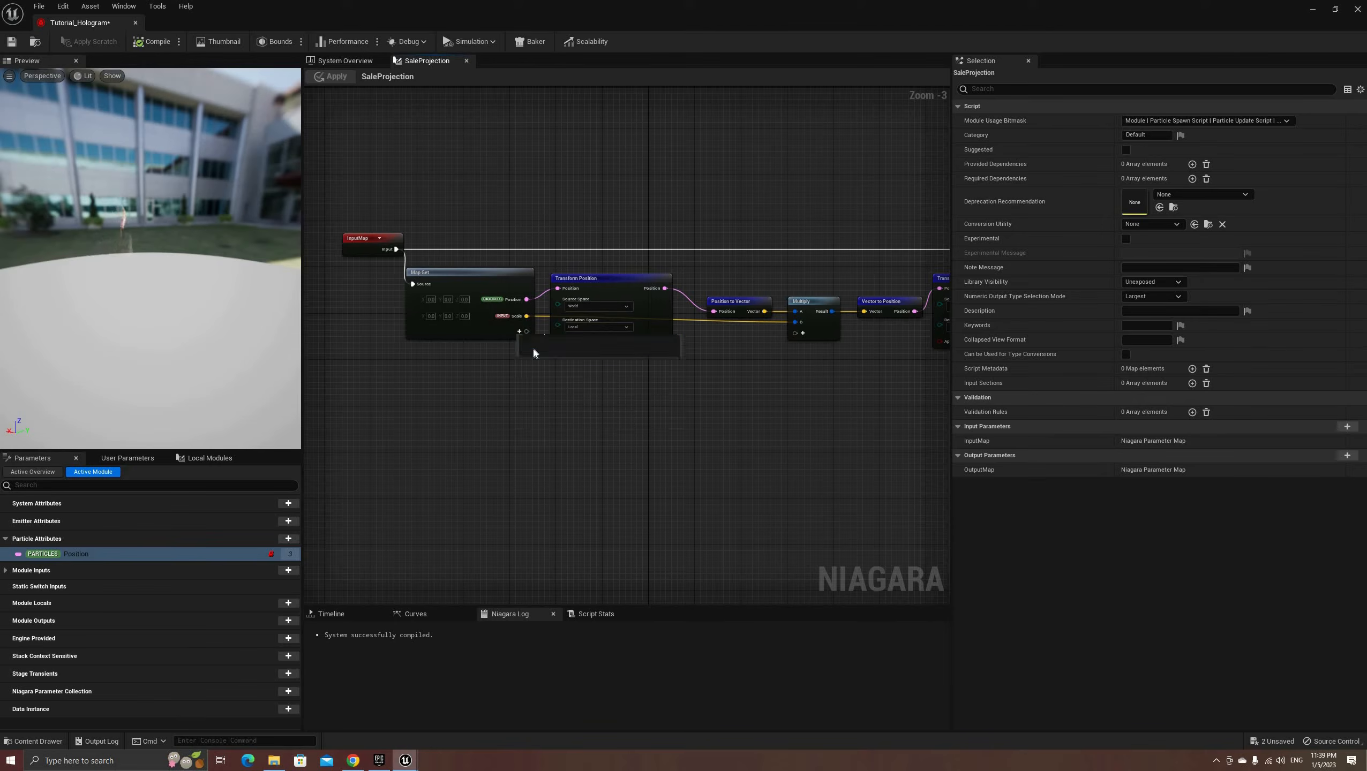
text(vec)
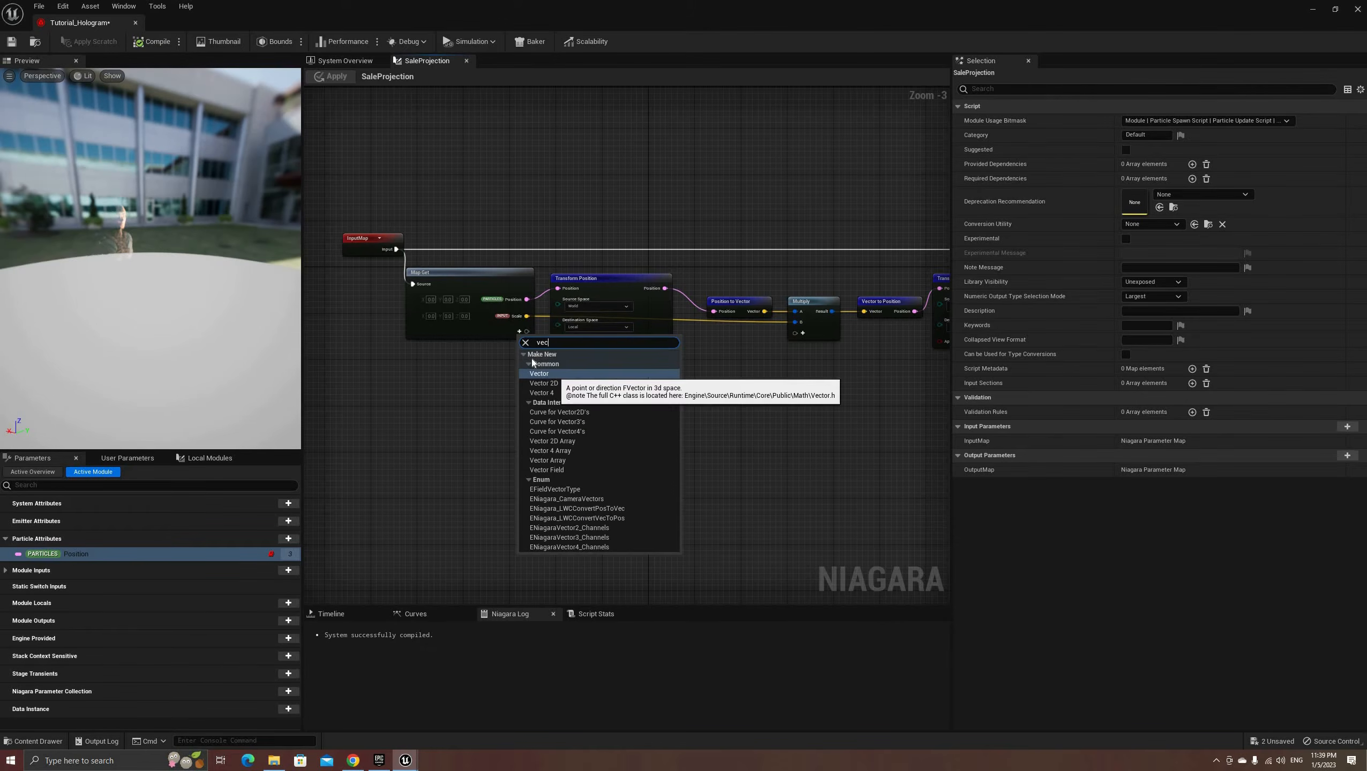
click(554, 375)
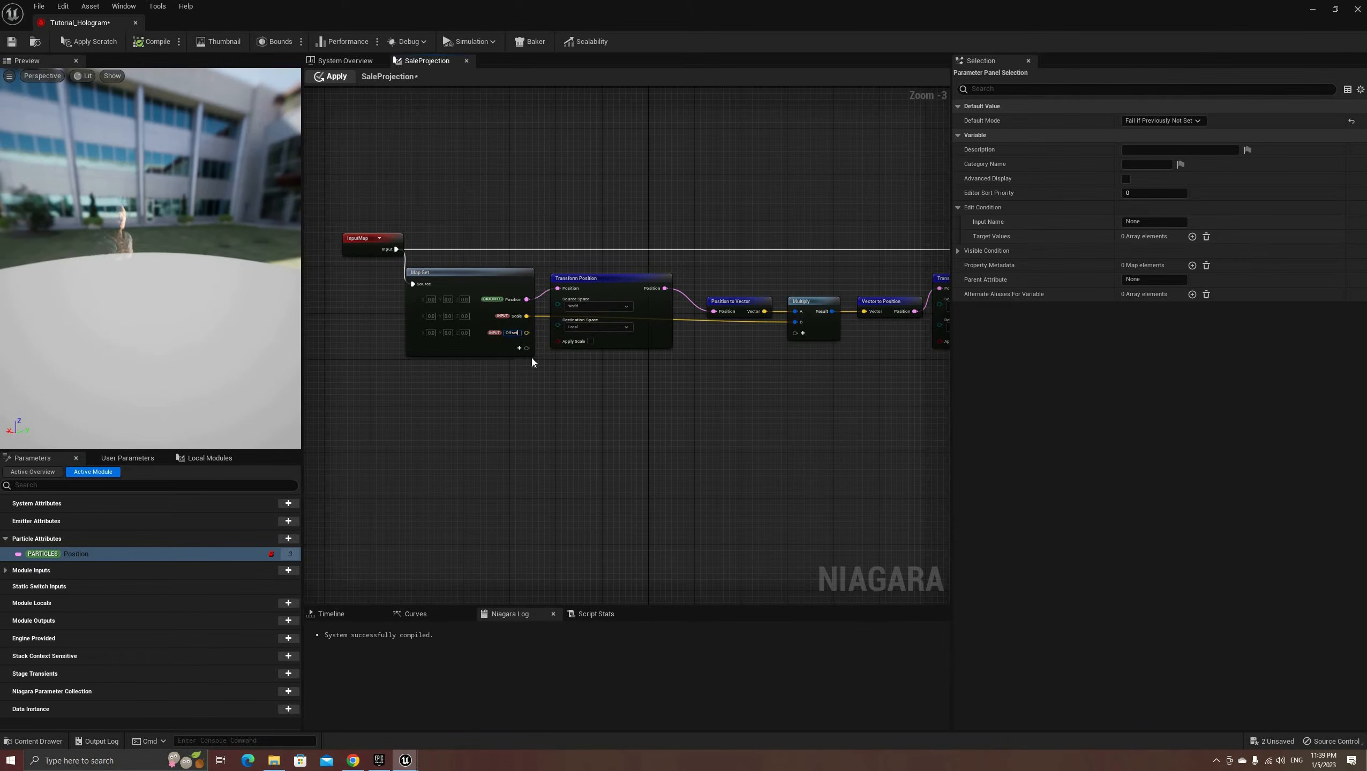
key(Return)
Step: Create an Add node from Map Get's Offset output, in the free space beneath the Multiply node
scroll(601, 421, up, 4)
right_drag(433, 390, 272, 392)
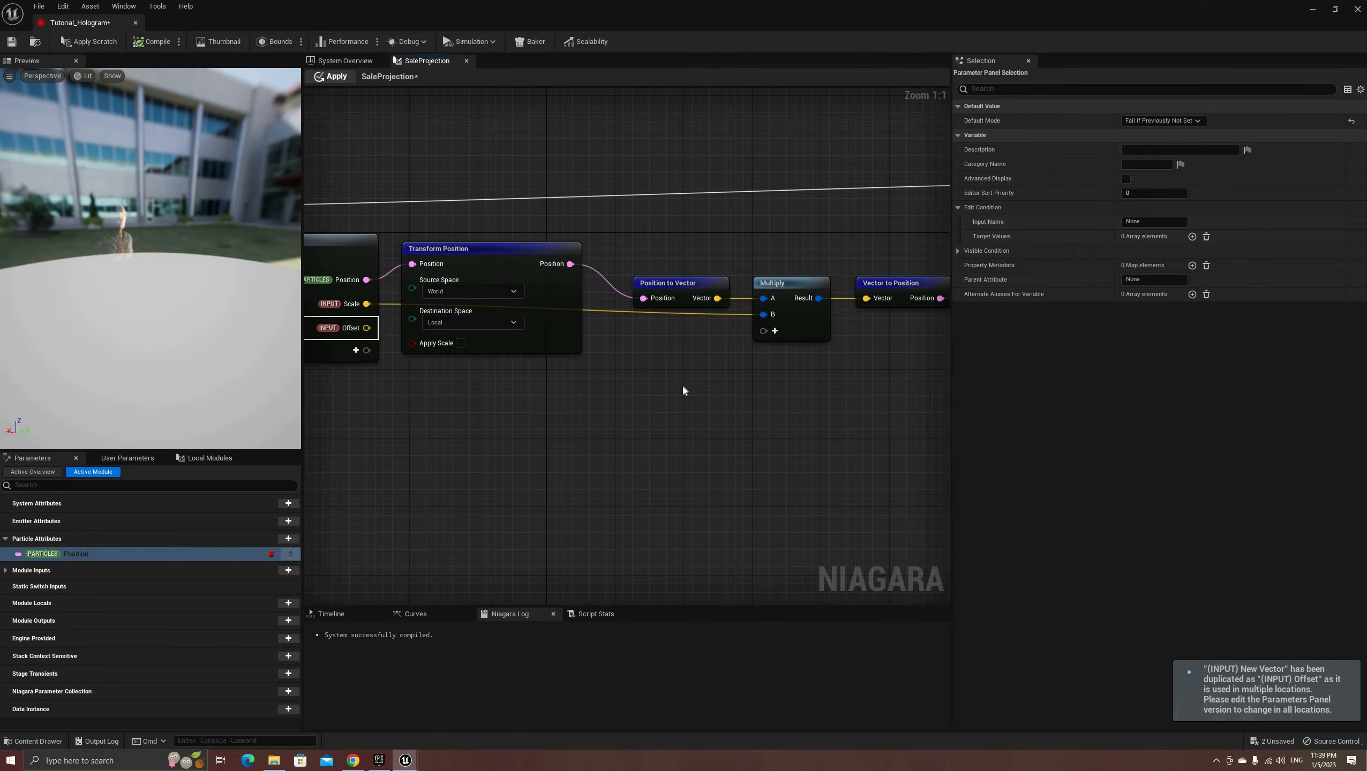
drag(366, 328, 735, 401)
text(a)
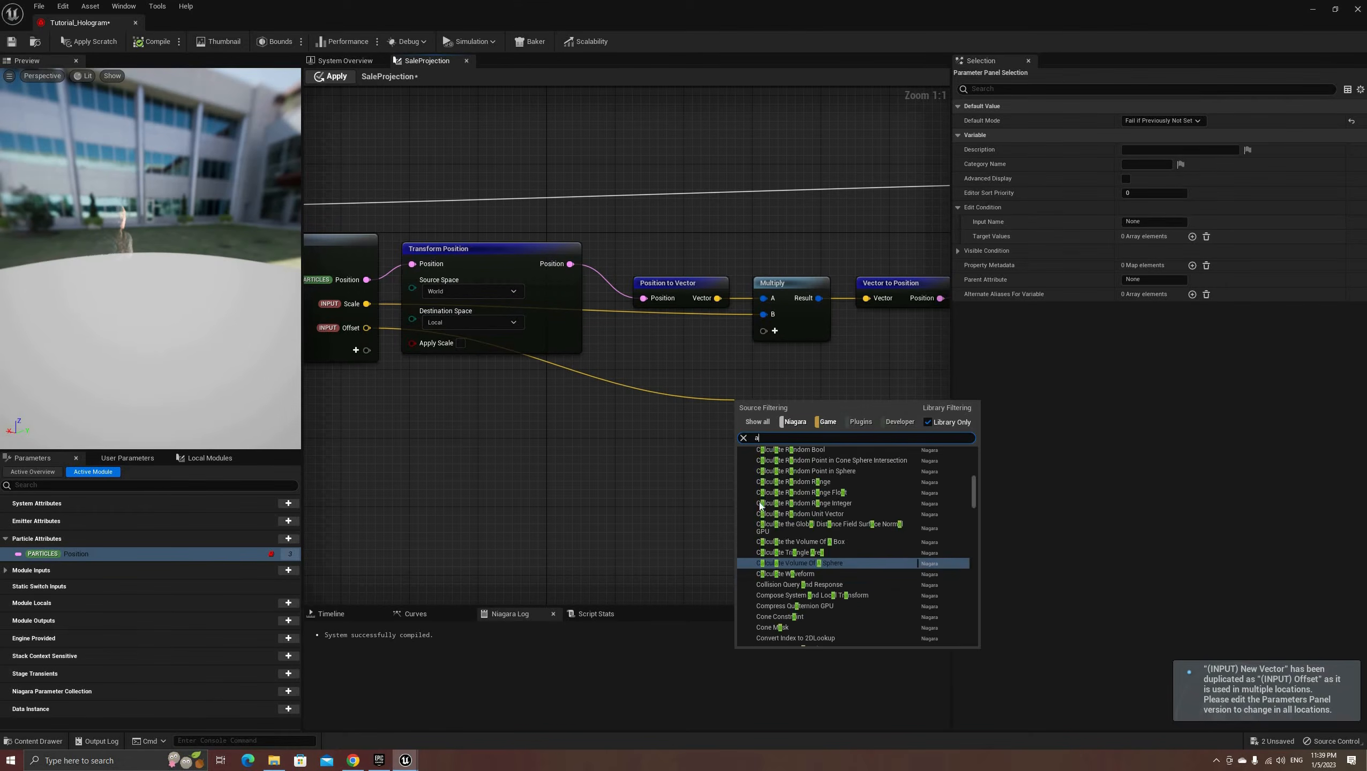
text(dd)
key(Return)
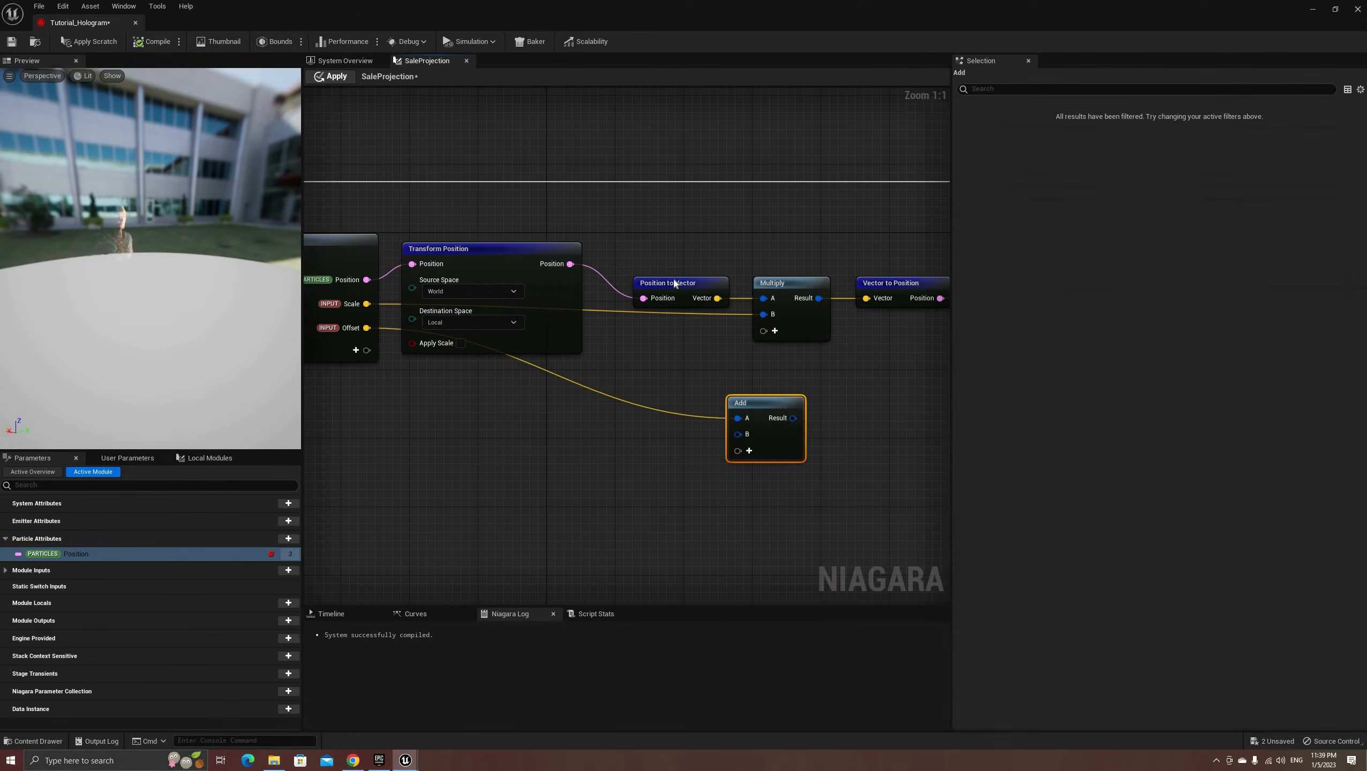
Step: Insert Add between Position to Vector and Multiply, with the converted vector as A and Offset as B
drag(664, 283, 624, 250)
right_drag(786, 313, 463, 328)
drag(635, 343, 502, 260)
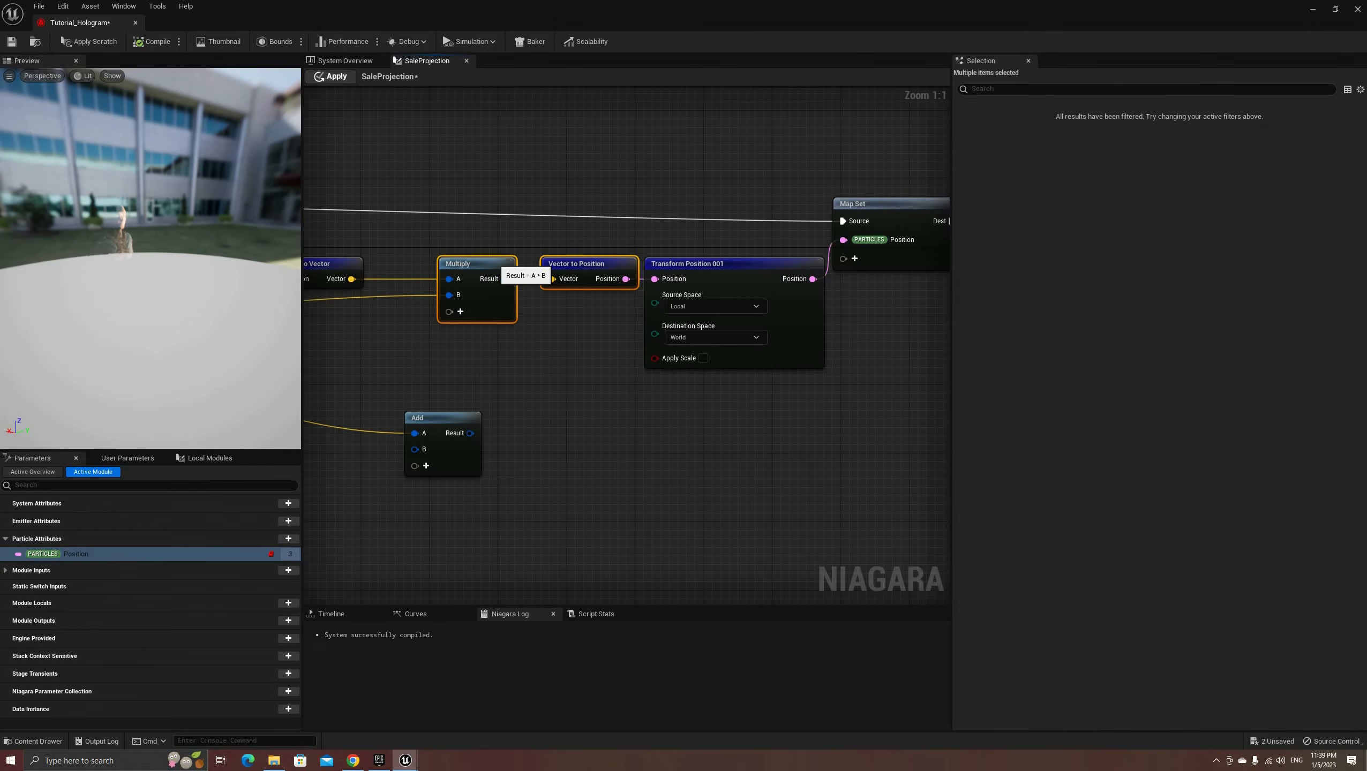
click(612, 311)
right_drag(612, 313, 670, 414)
drag(685, 467, 404, 363)
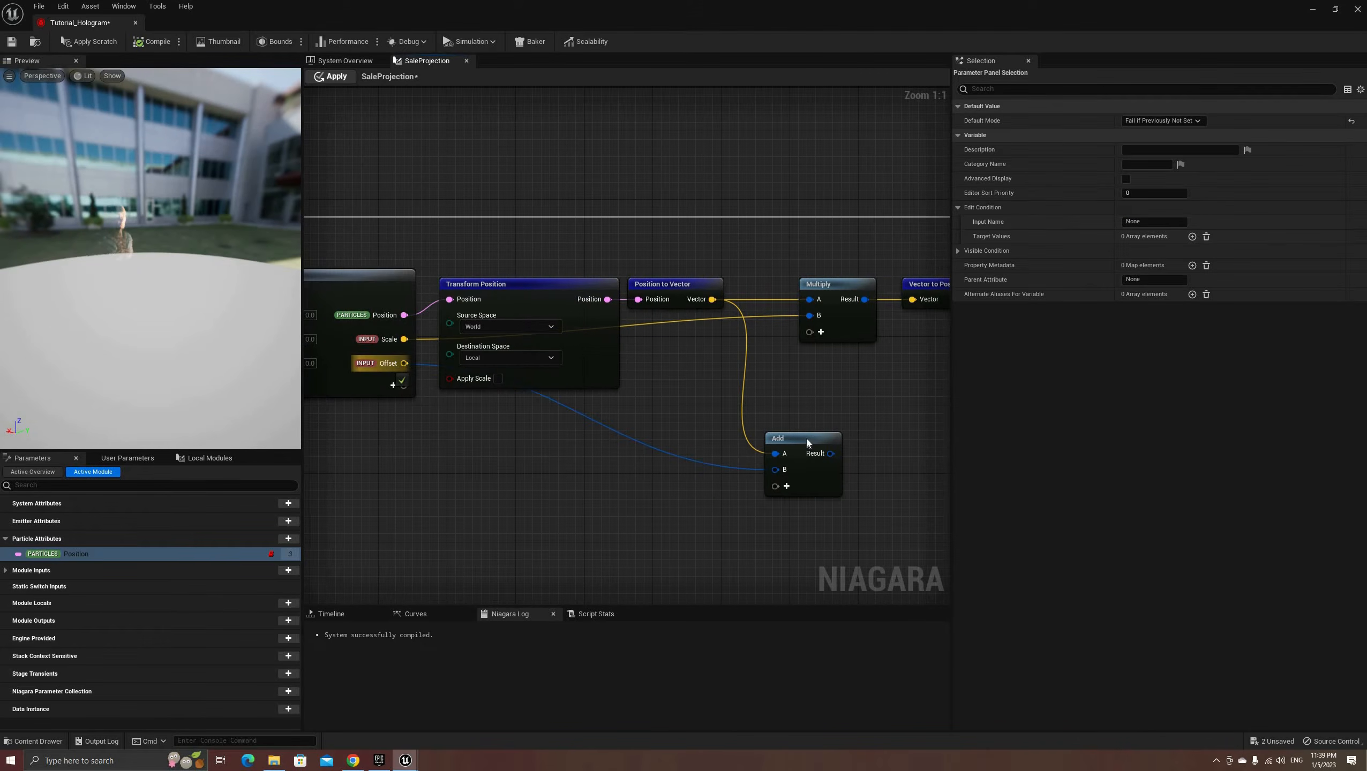
drag(807, 439, 772, 286)
Step: Space out the nodes from Multiply through Output Module, and apply the scratch module changes
right_drag(813, 405, 499, 444)
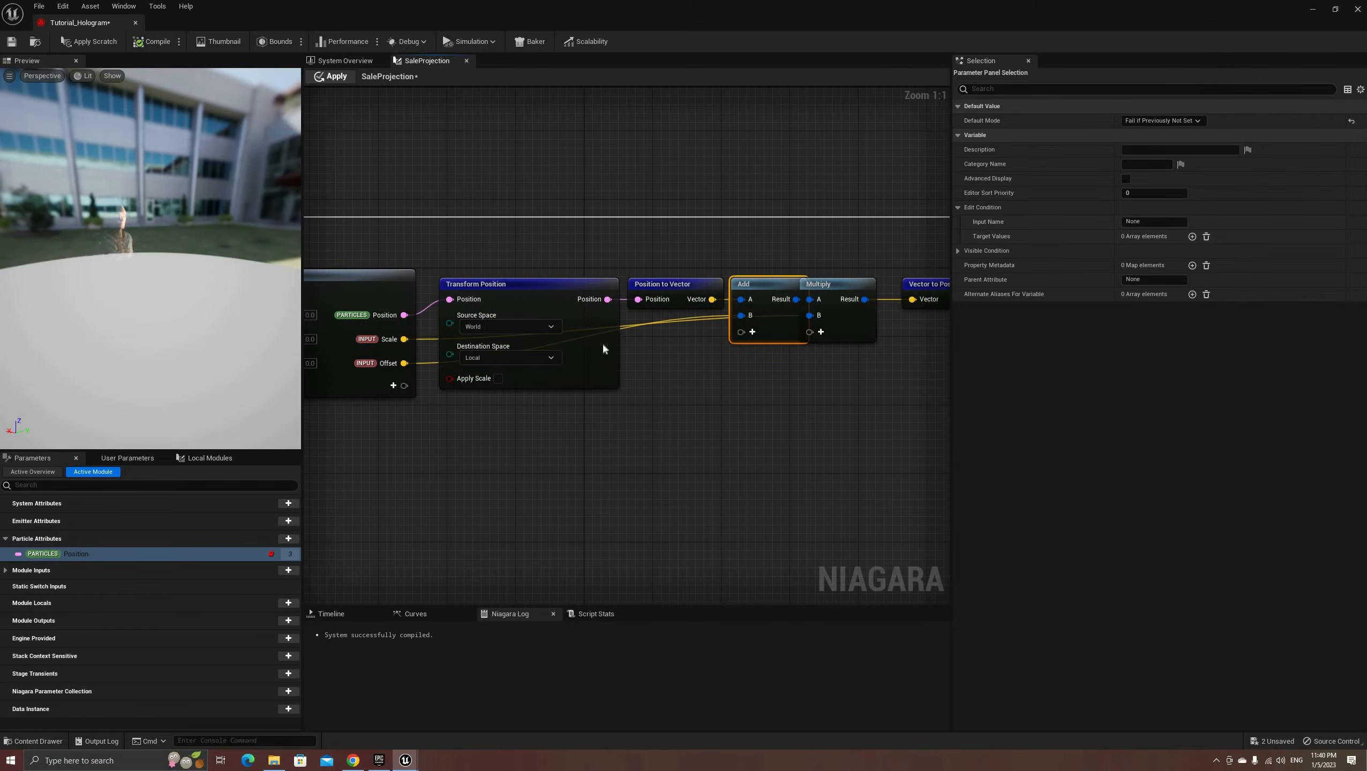
drag(551, 325, 660, 322)
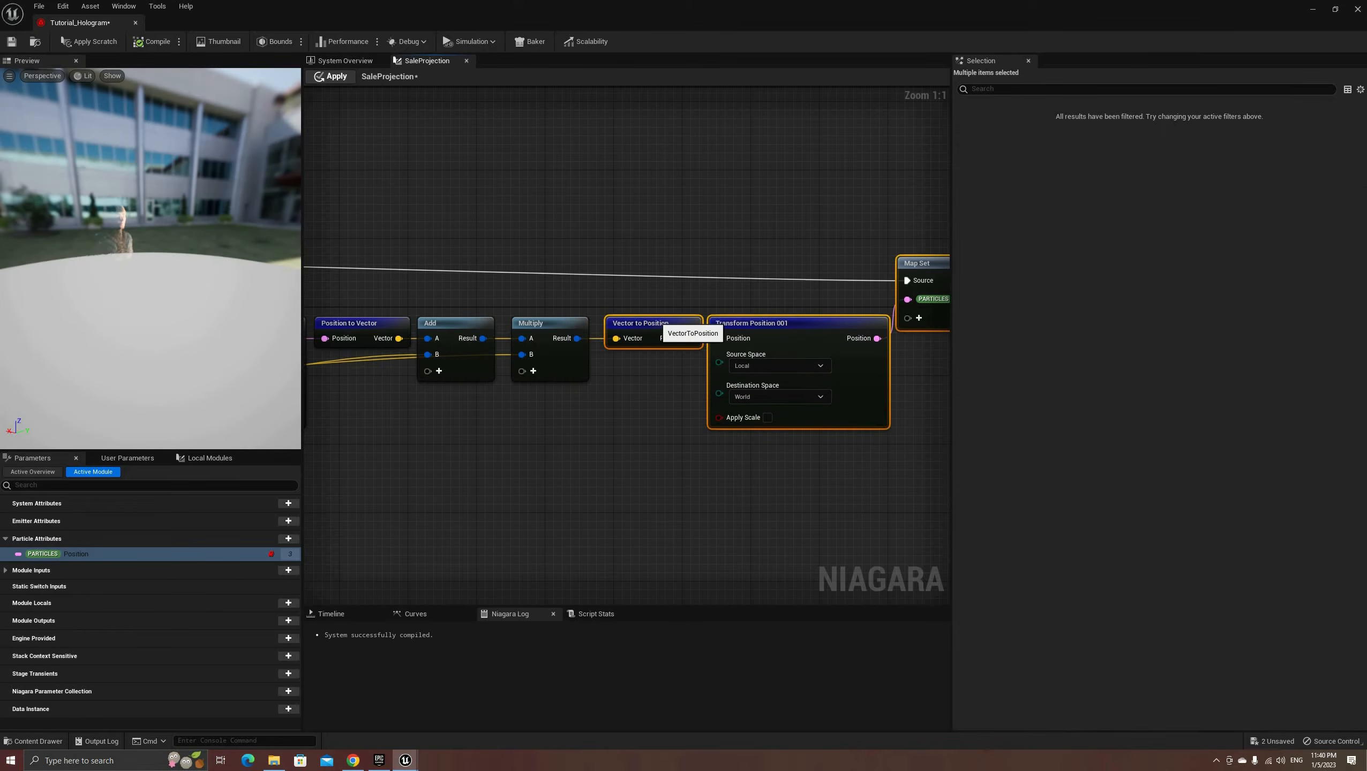
click(721, 441)
right_drag(724, 436, 525, 477)
drag(865, 304, 879, 303)
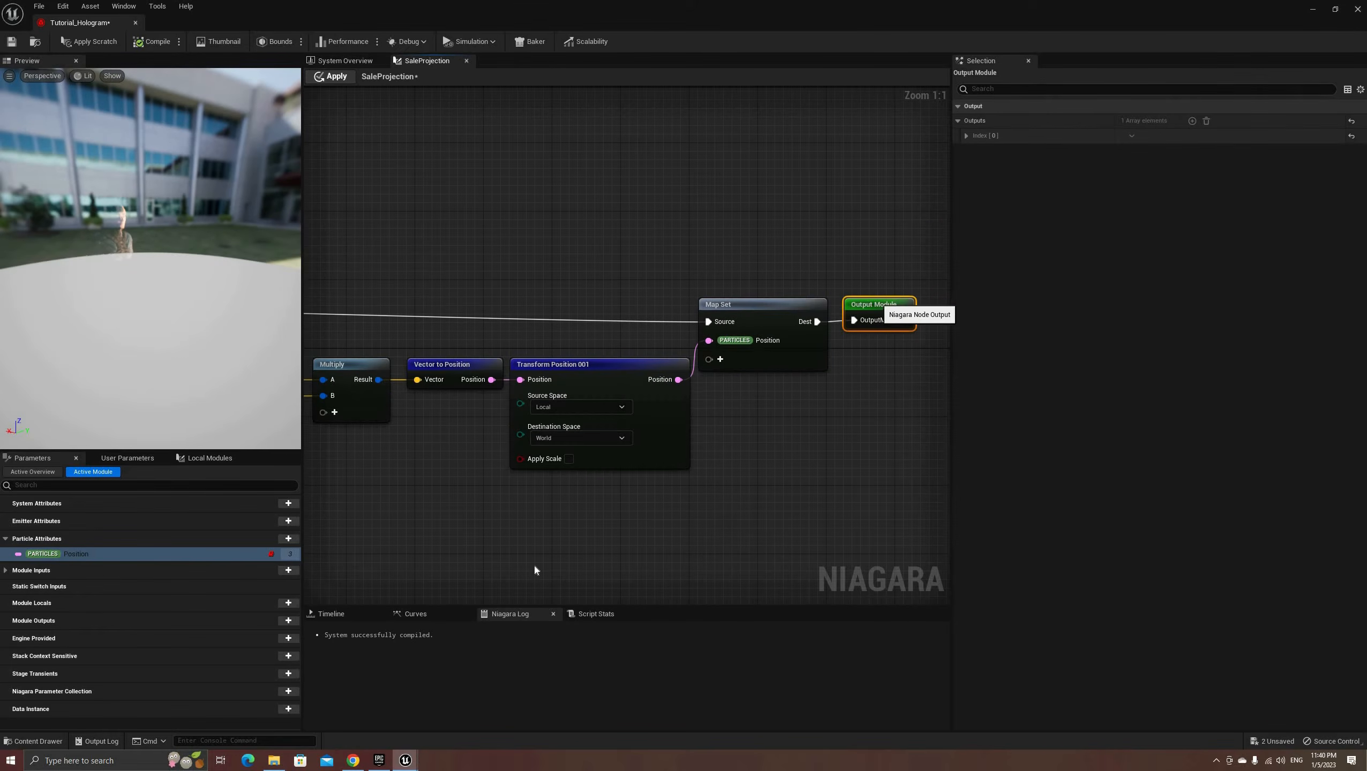
click(681, 508)
right_drag(451, 553, 681, 515)
click(126, 42)
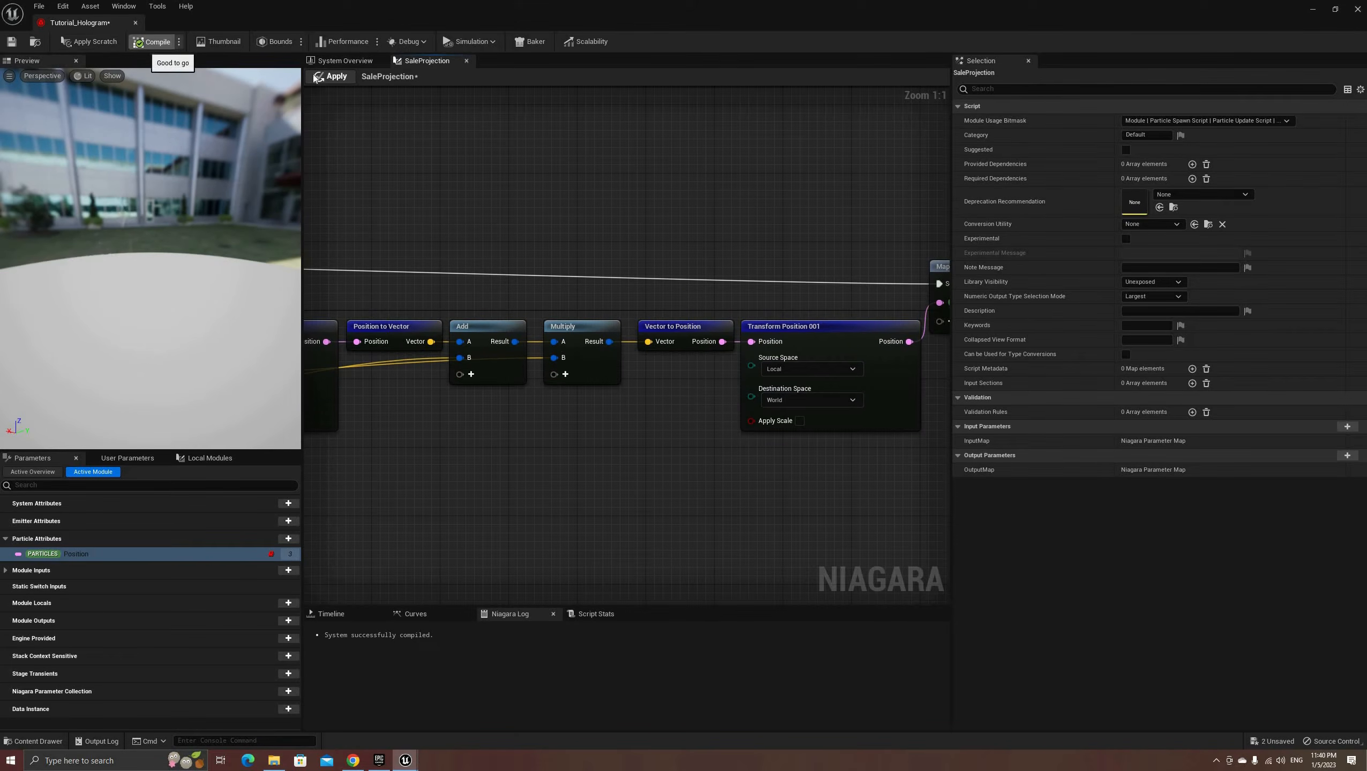
Step: Shrink the Tutorial_Hologram editor window and place it beside the hologram in the level, with Sale Projection's settings showing
click(1313, 9)
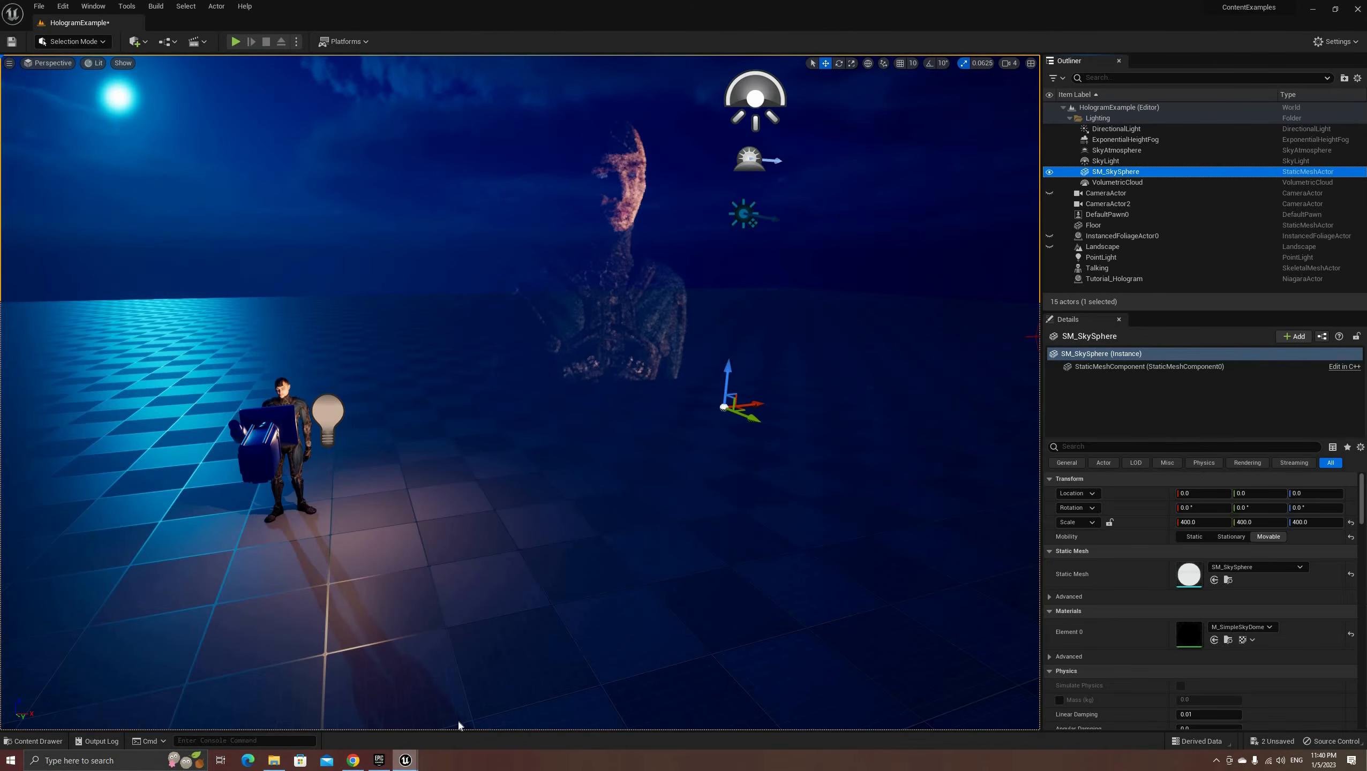
click(405, 761)
click(460, 721)
drag(1120, 21, 480, 135)
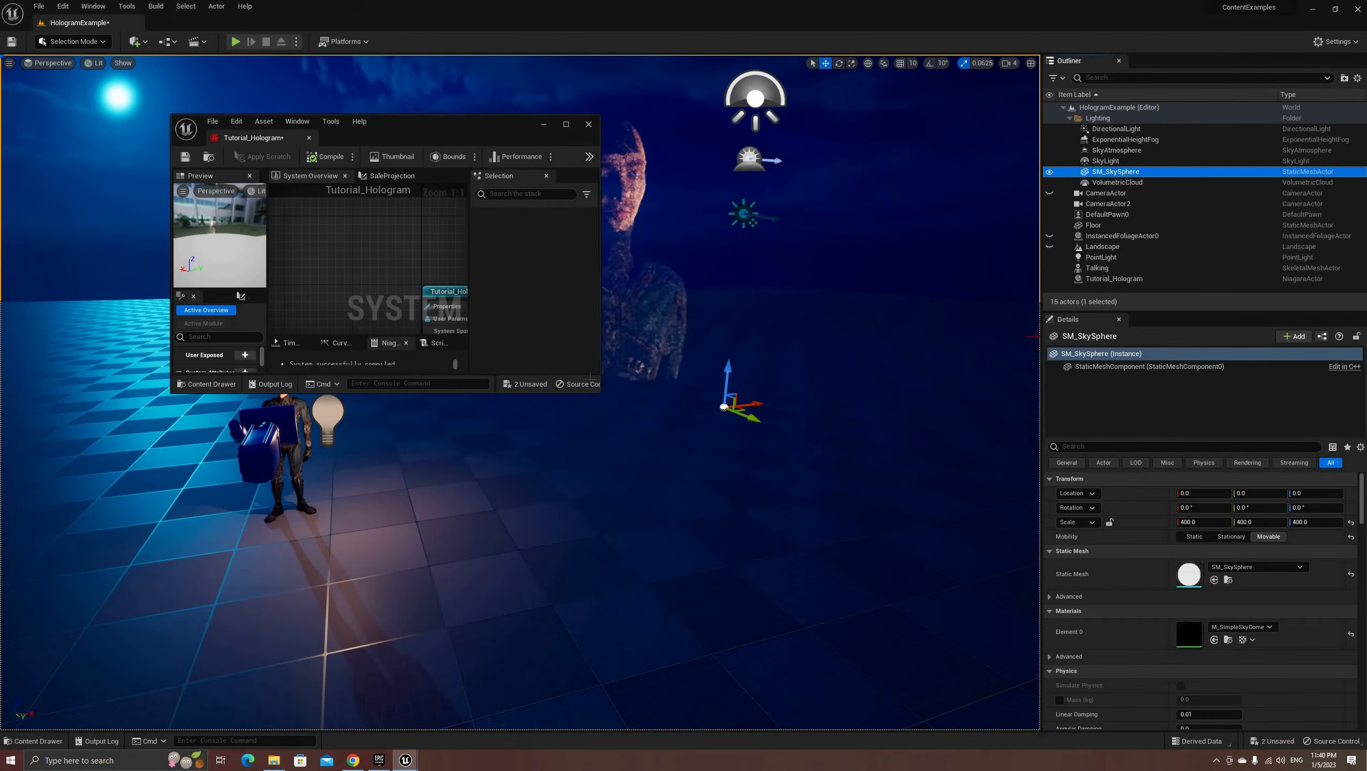
drag(579, 378, 694, 536)
right_drag(497, 378, 287, 276)
click(372, 349)
drag(459, 108, 300, 150)
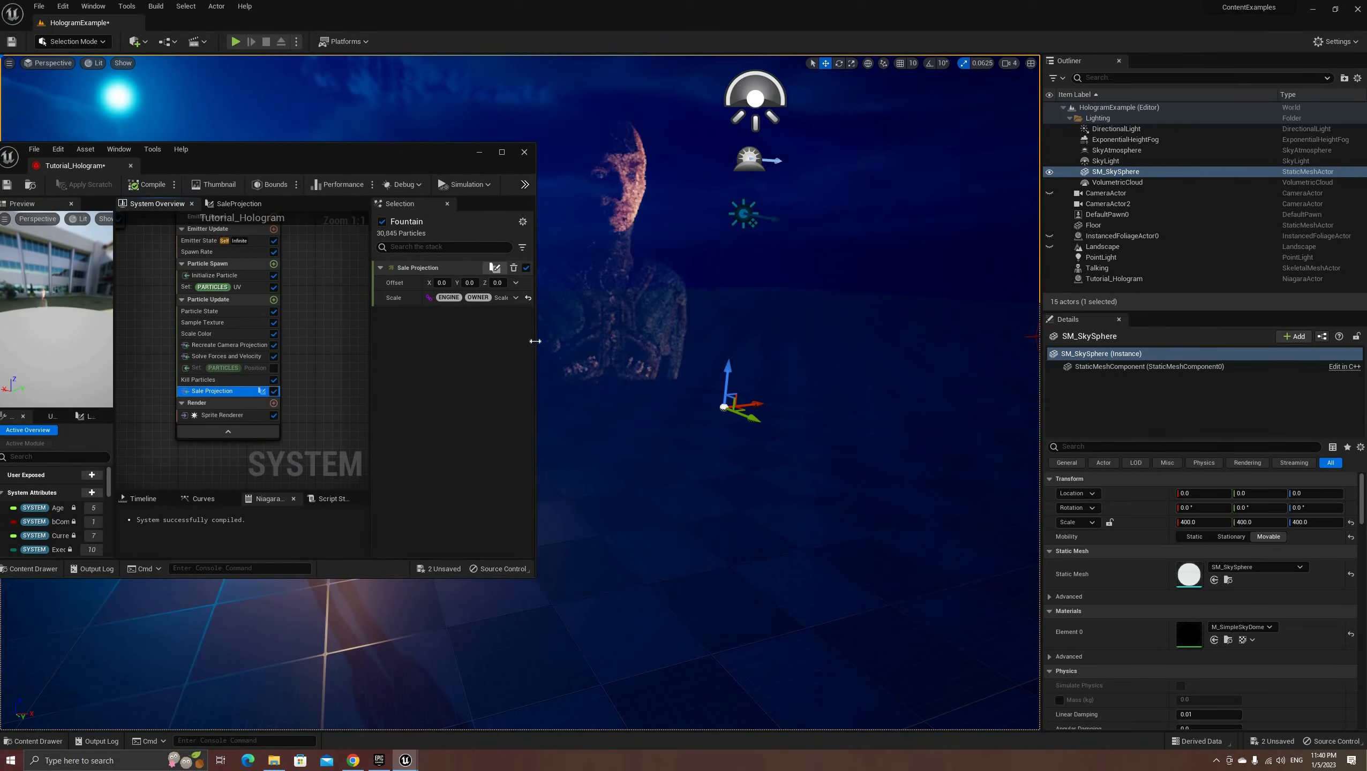
drag(536, 318, 575, 316)
Step: Try Sale Projection's Offset X at 100 and at -100 against the hologram in the level
click(474, 283)
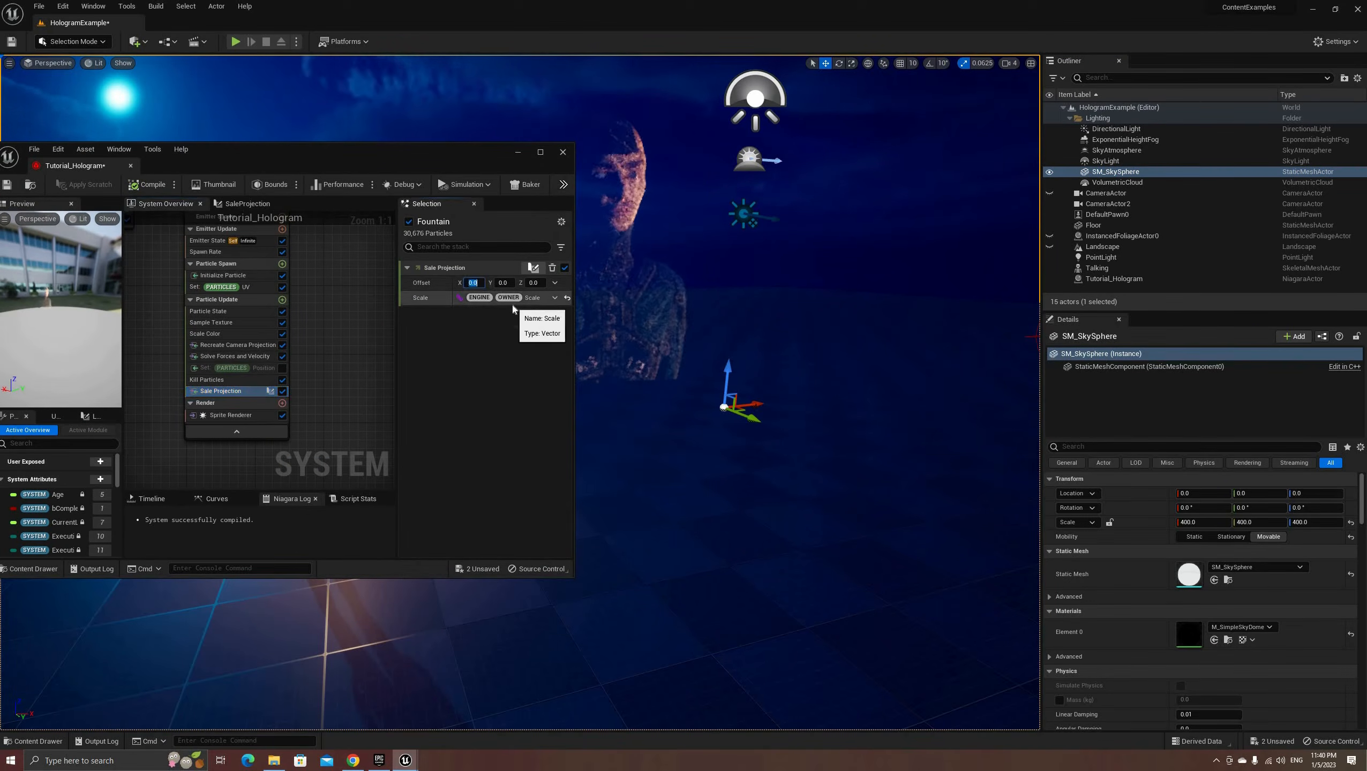
text(100)
key(Return)
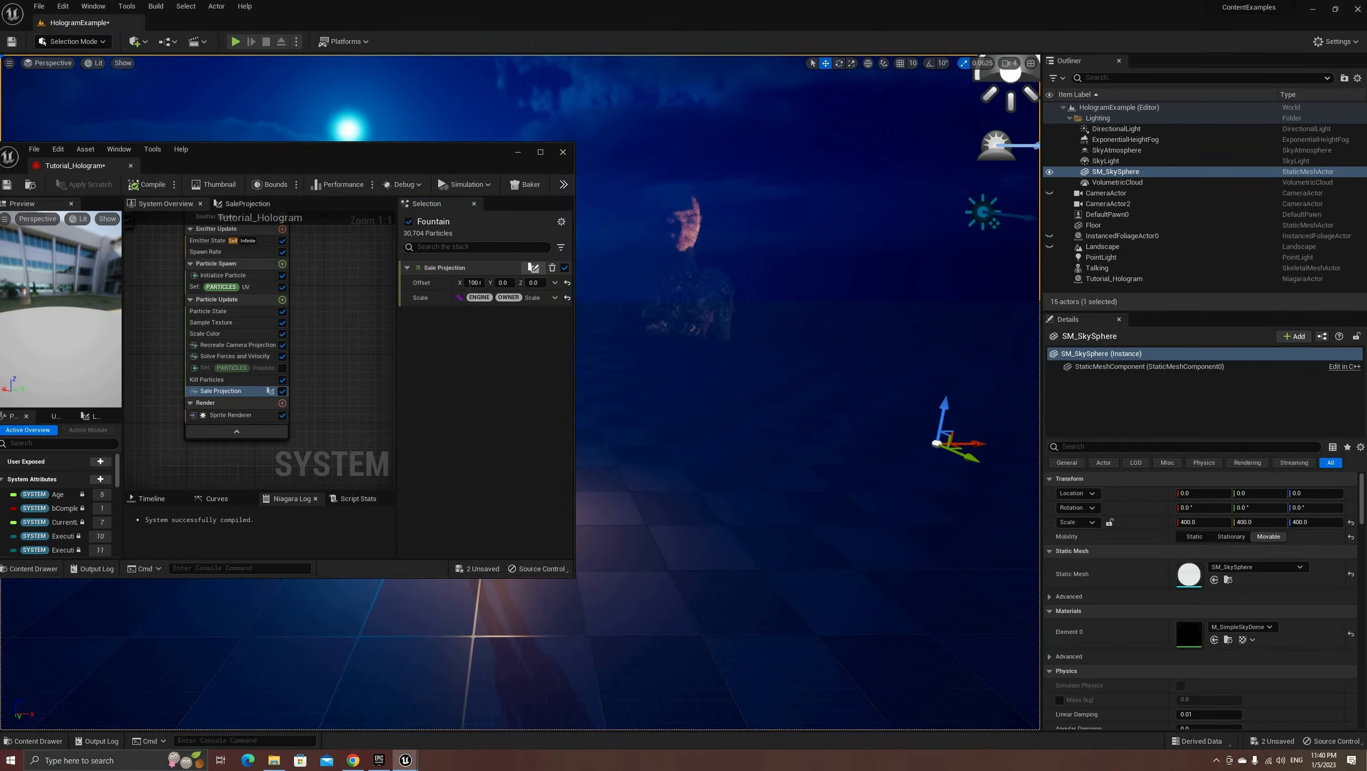
click(474, 283)
text(-100)
key(Return)
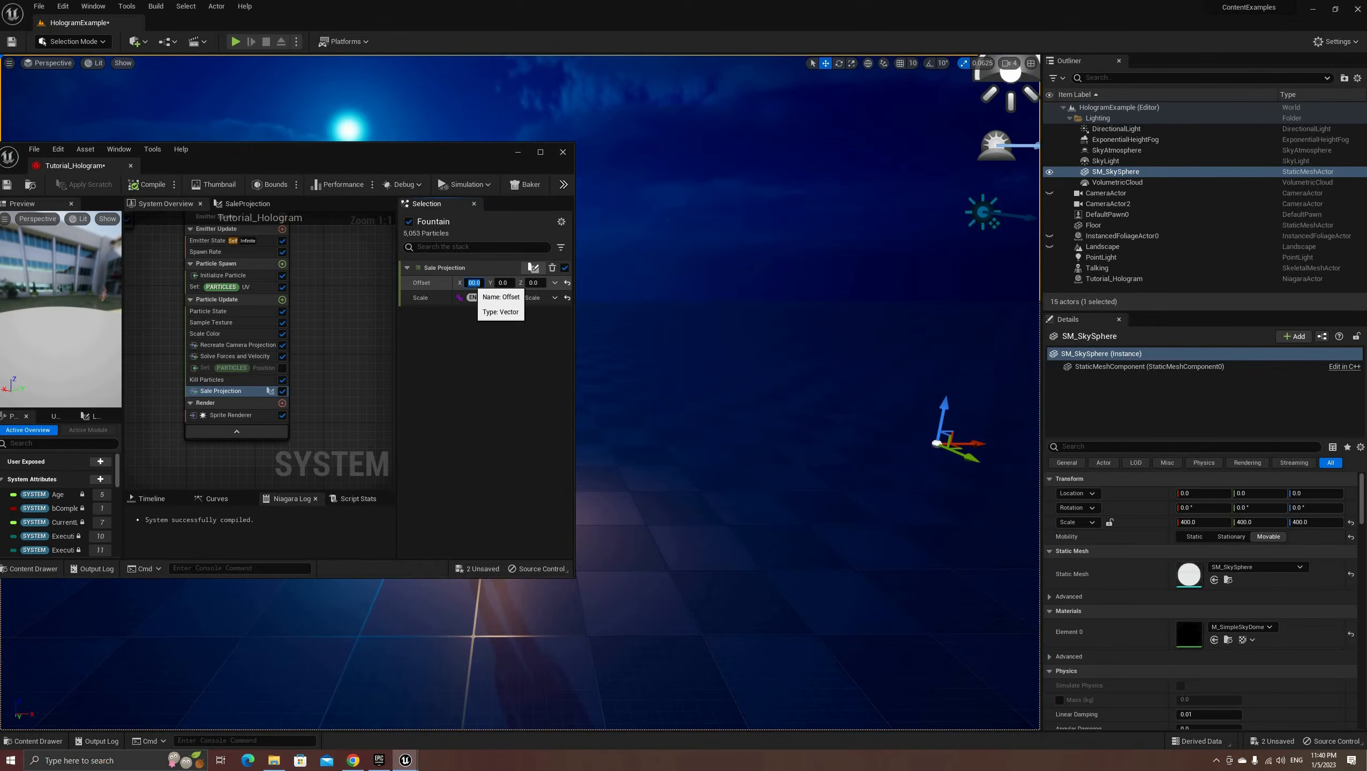
Step: Set Sale Projection's Offset to -50 on X and 50 on Z
click(476, 283)
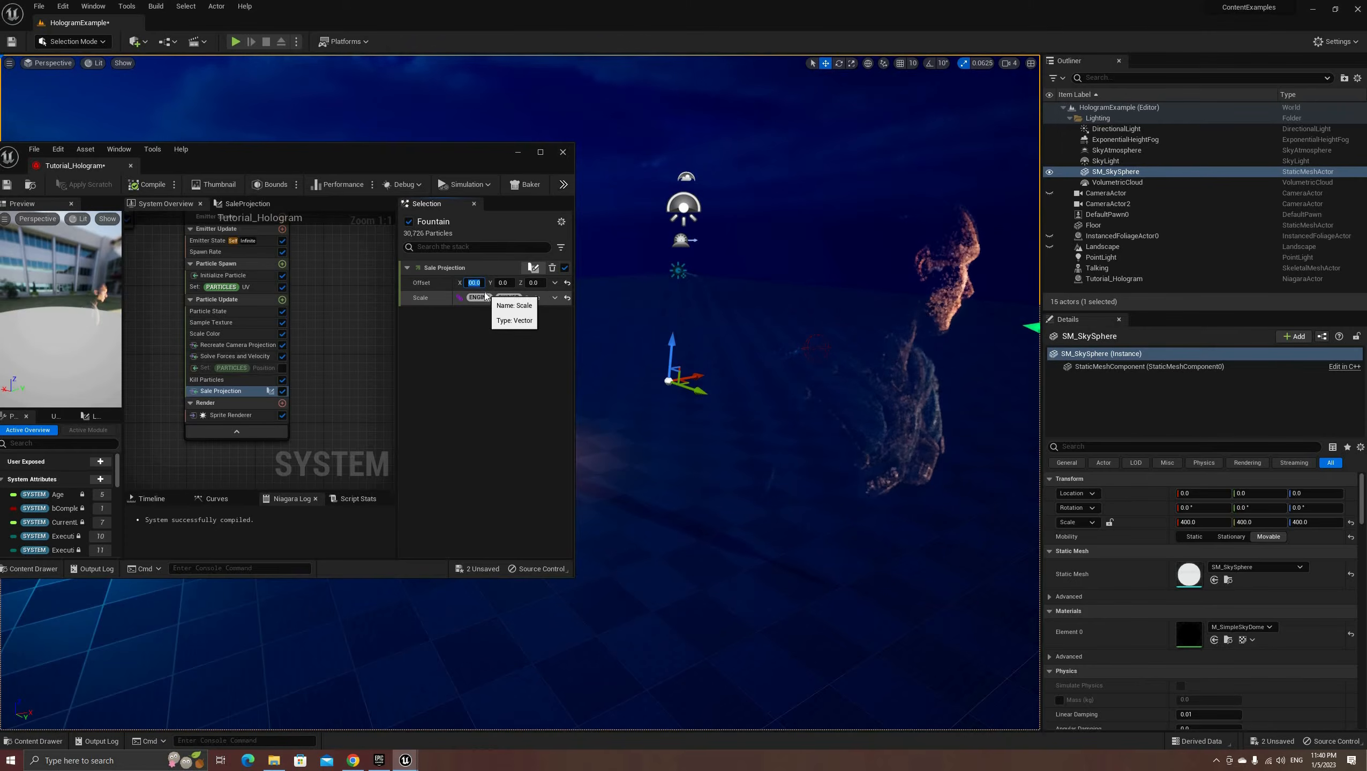
text(-50)
key(Return)
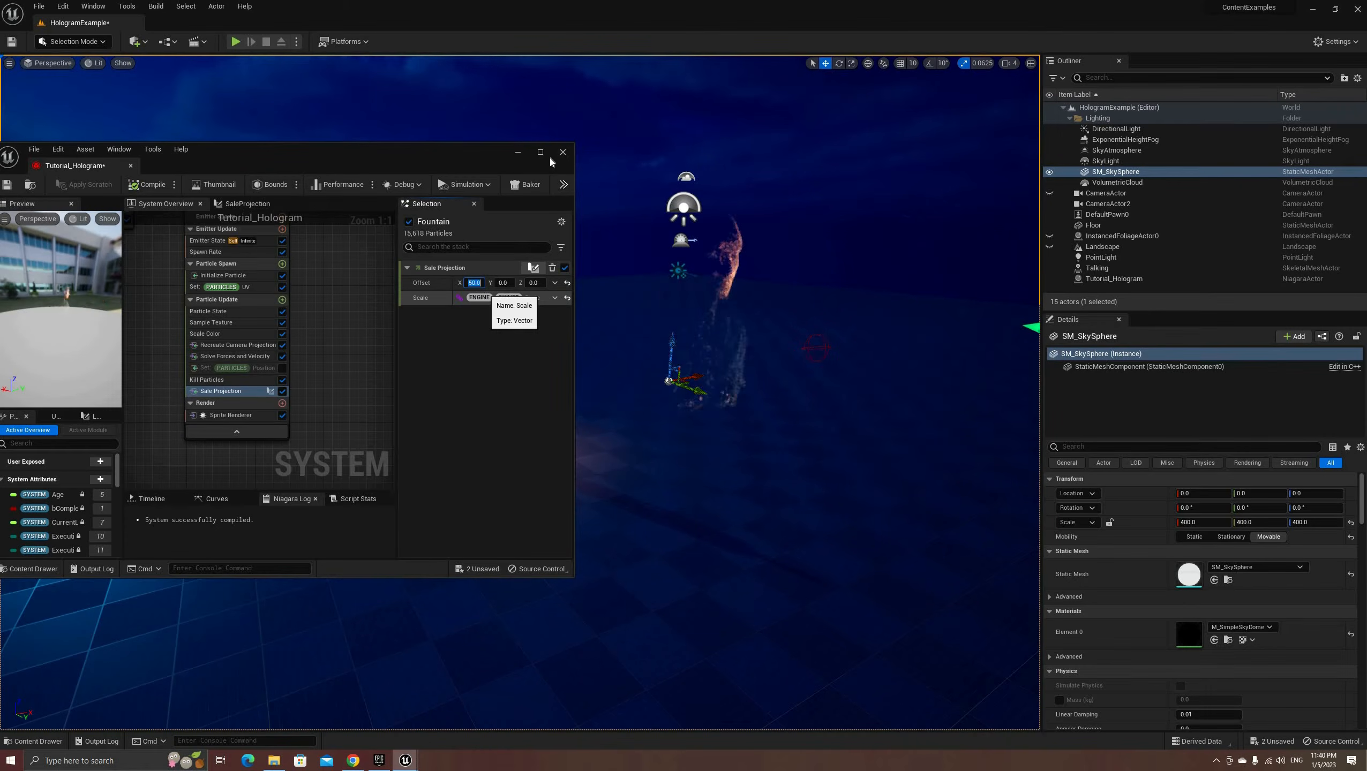
key(Tab)
key(Tab)
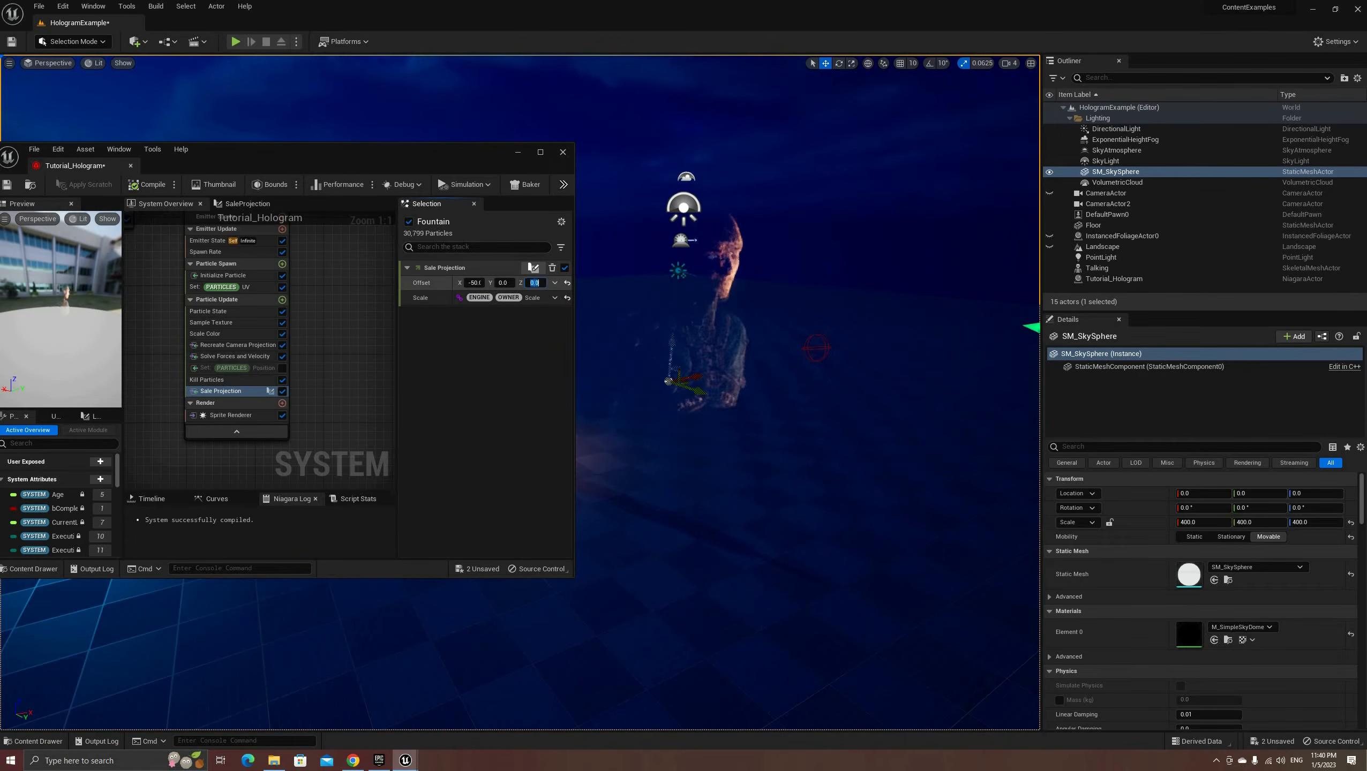
text(50)
key(Return)
Step: Select and frame the Tutorial_Hologram actor in the level to inspect the offset projection
right_drag(592, 215, 616, 243)
key(w)
drag(568, 347, 469, 399)
right_drag(469, 400, 469, 373)
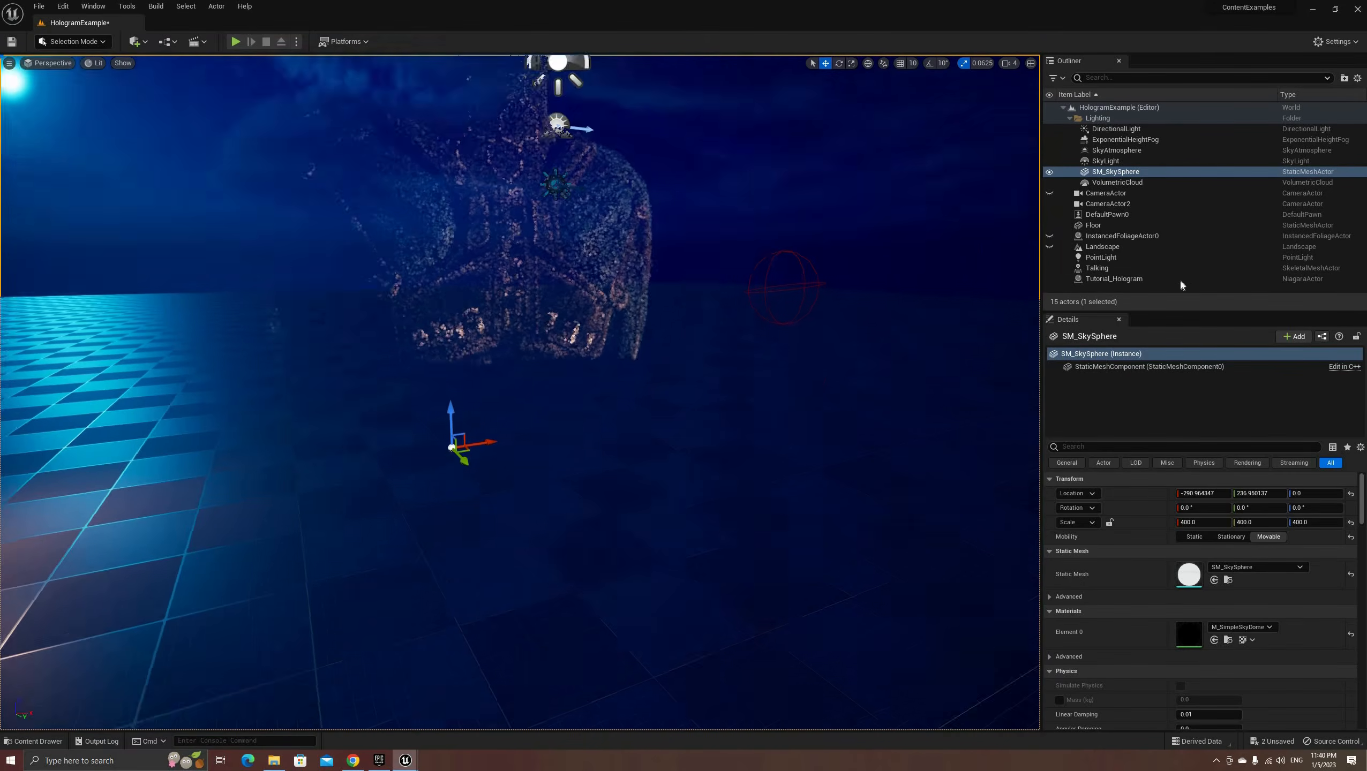
double_click(1179, 277)
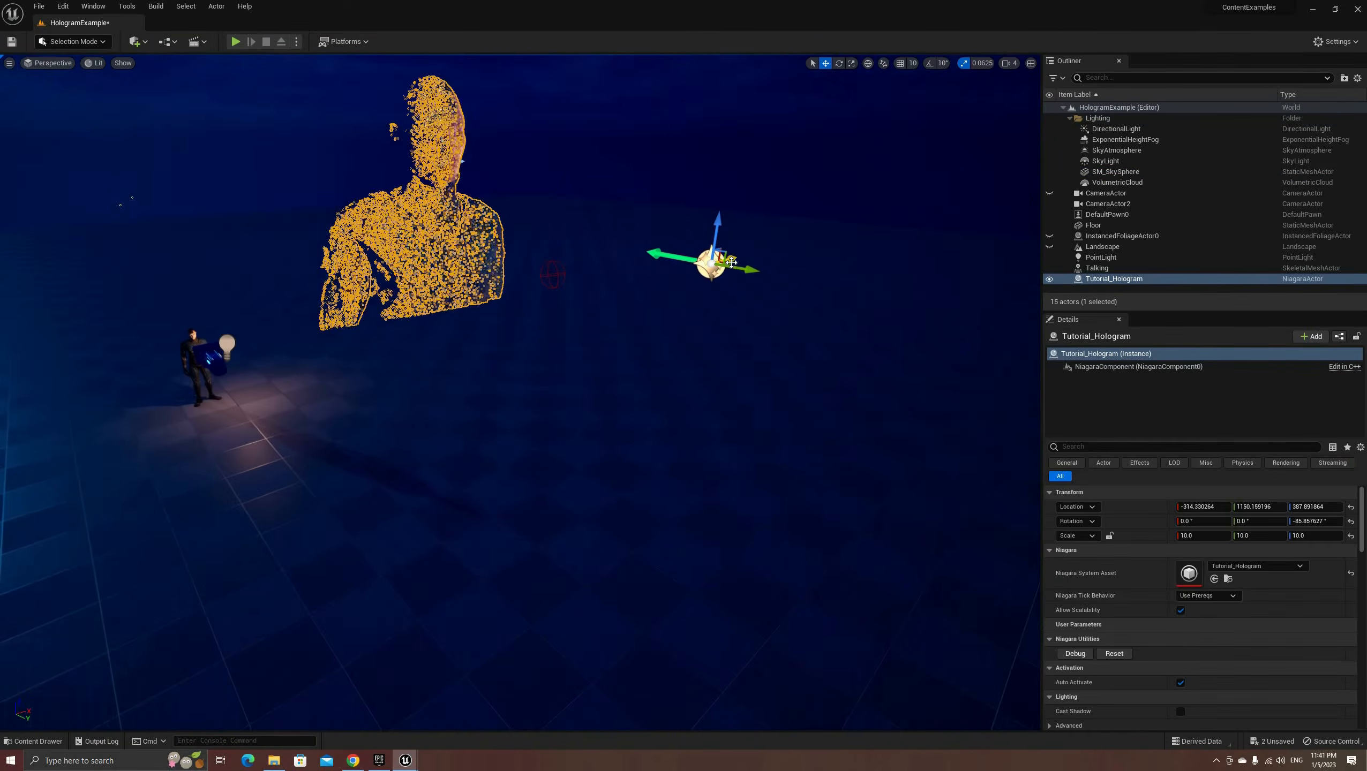
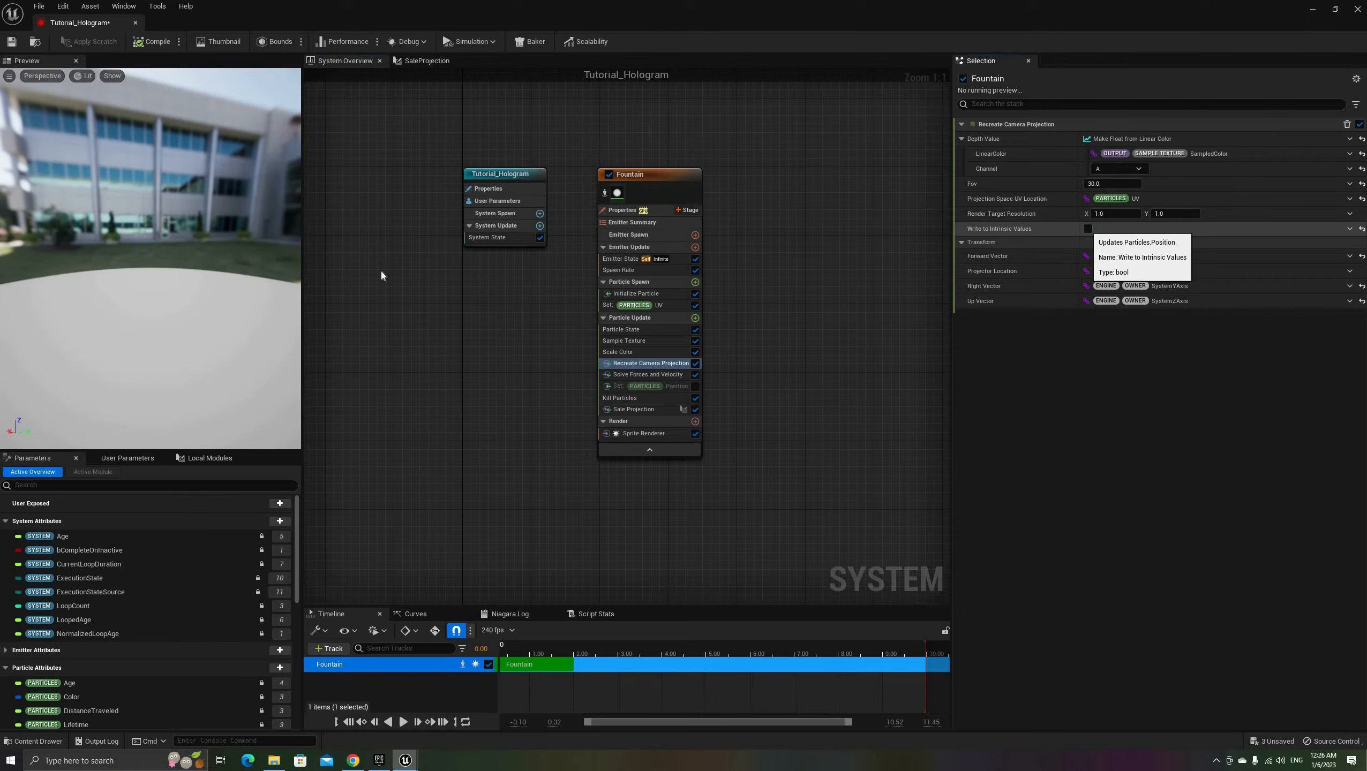
Step: Add a Shape Location module to the Fountain emitter's Particle Spawn and set its Sphere Radius to 5
click(695, 282)
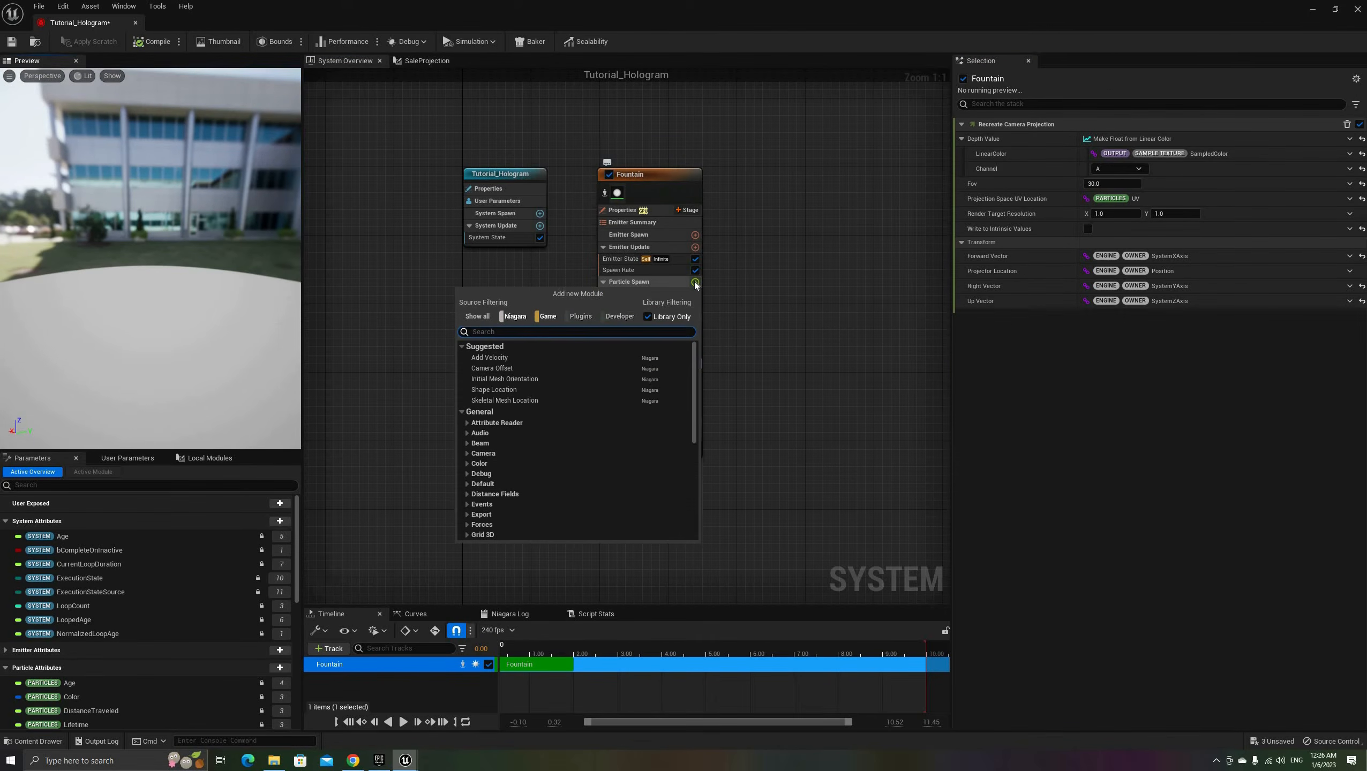
text(shap)
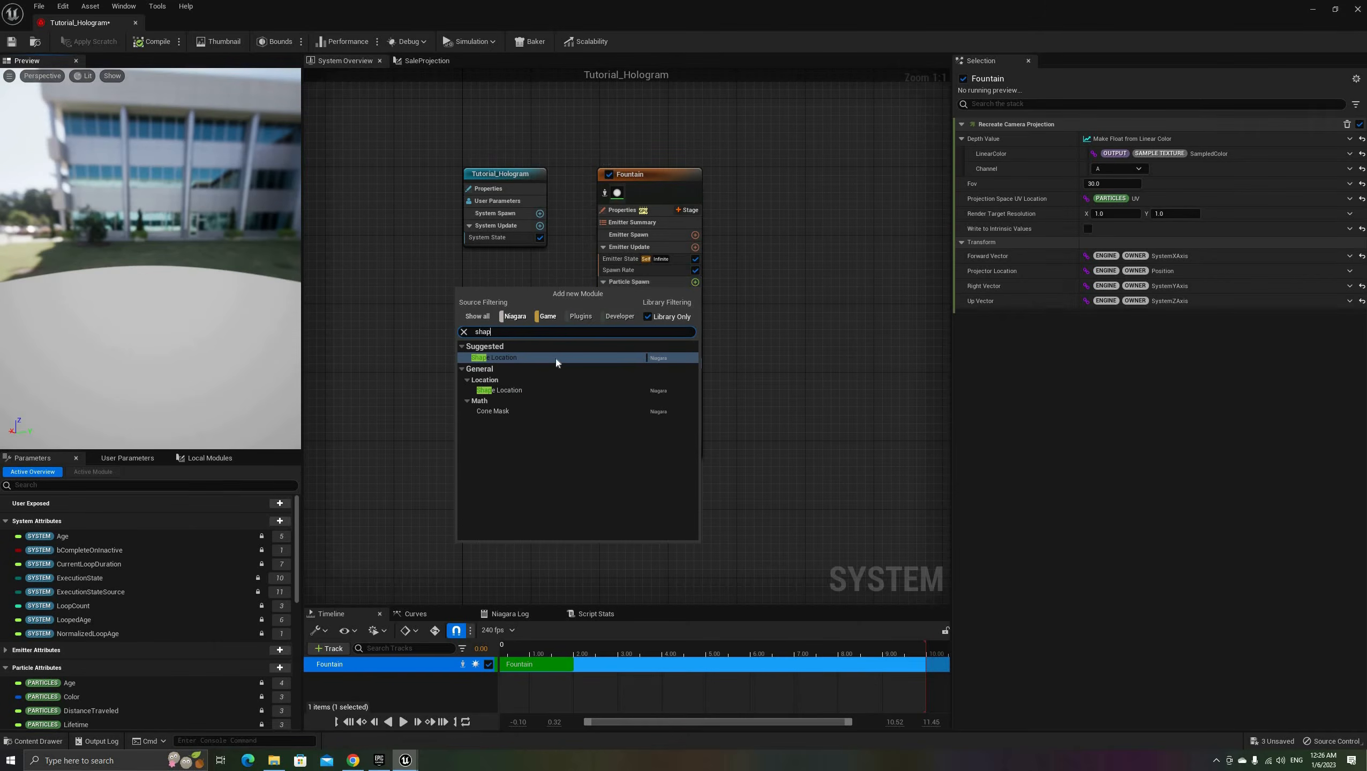
key(Return)
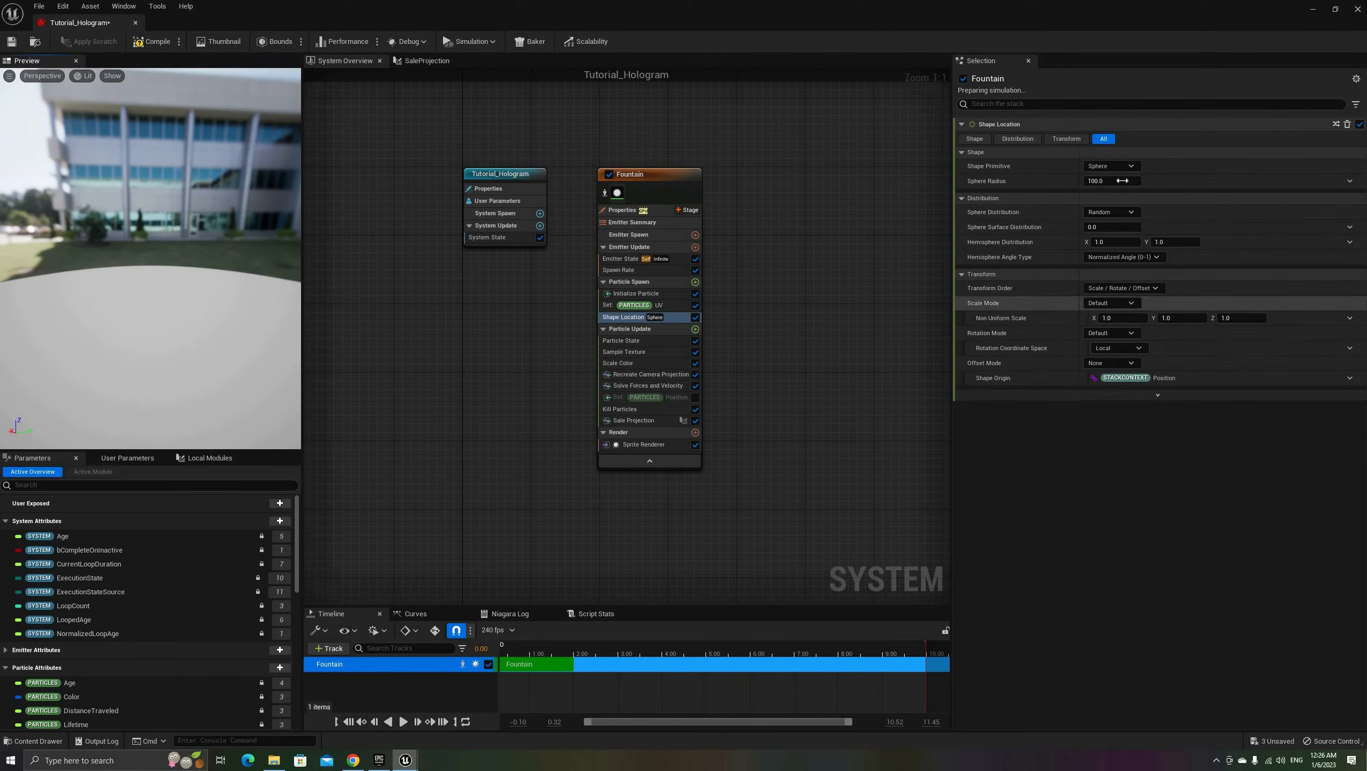
click(1122, 181)
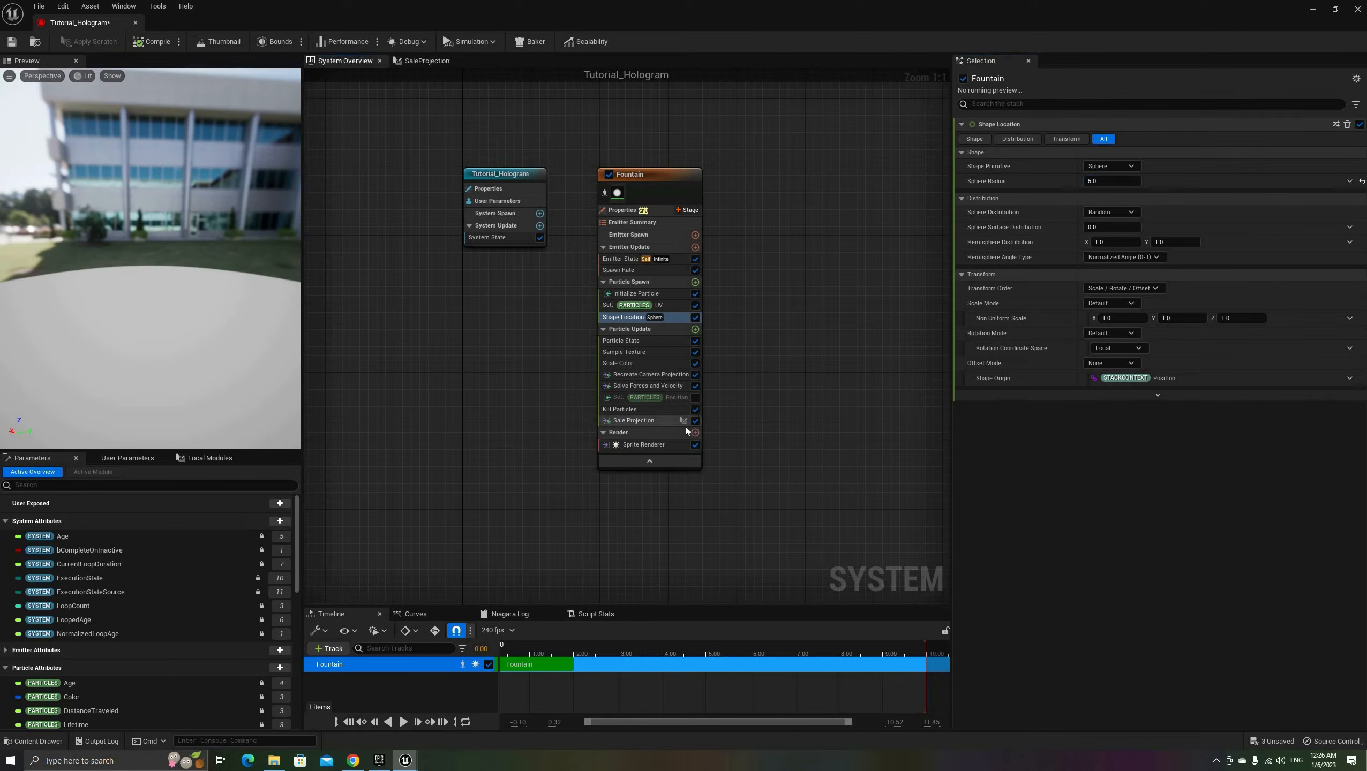
Step: Reorder Particle Update so Sale Projection sits directly after Kill Particles, above the disabled Set Particles Position module
click(674, 398)
drag(673, 426, 665, 410)
click(665, 409)
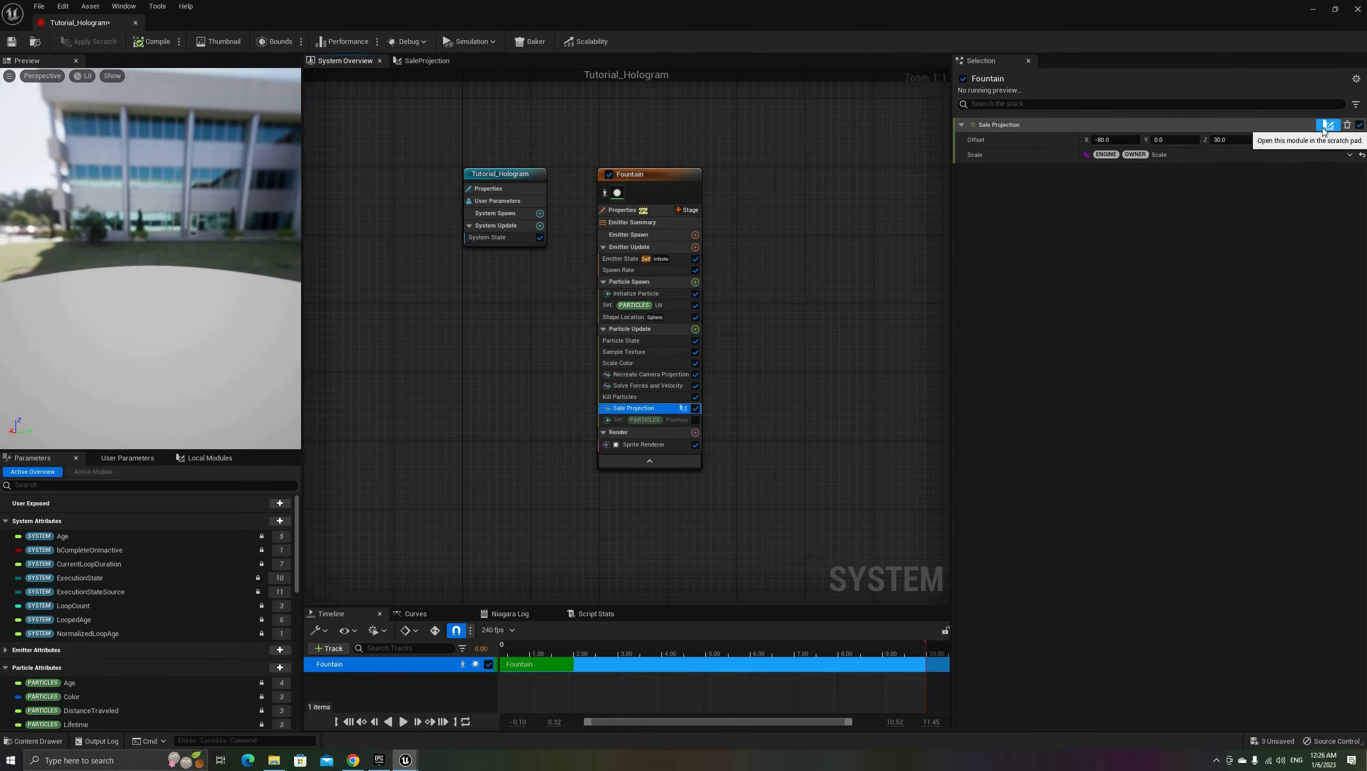
Step: Open the SaleProjection scratch module and add a Position input named RCP_Position to its Map Get node
click(1328, 124)
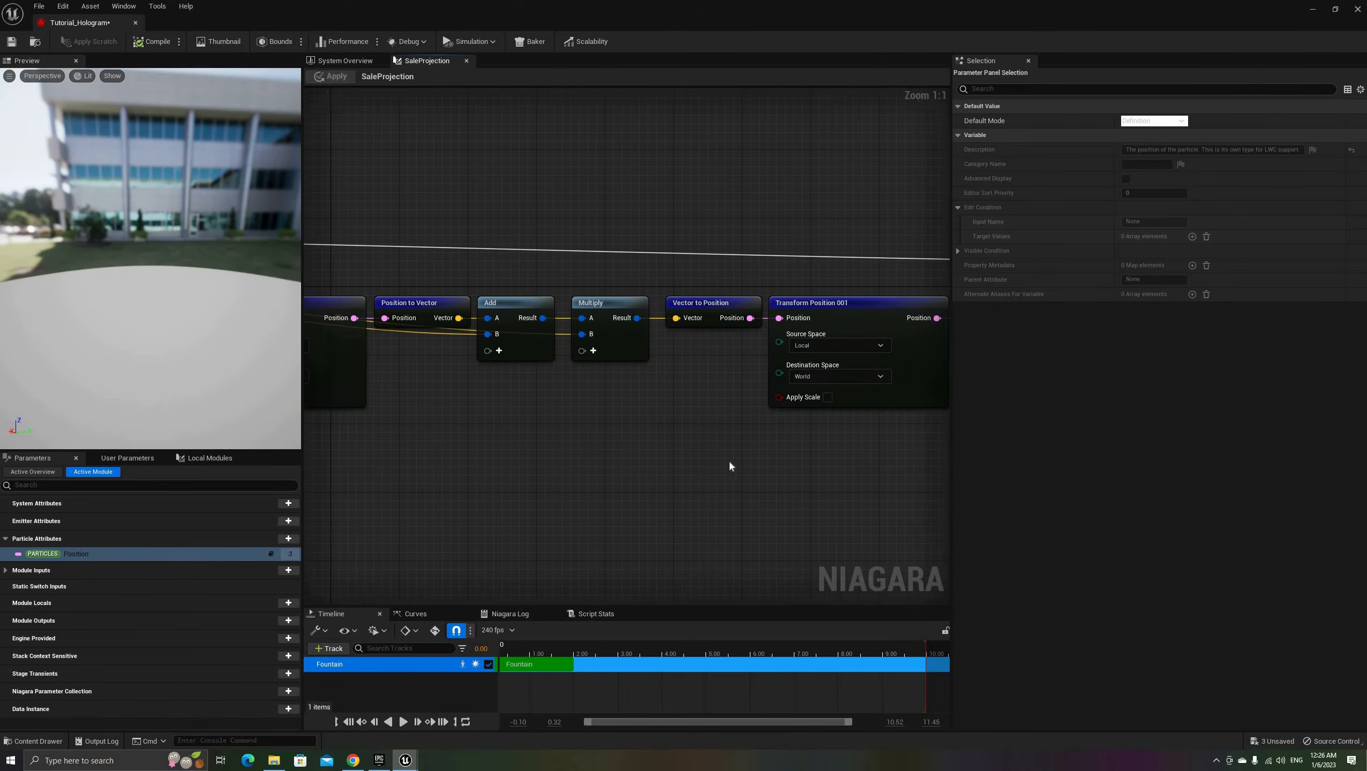
click(537, 380)
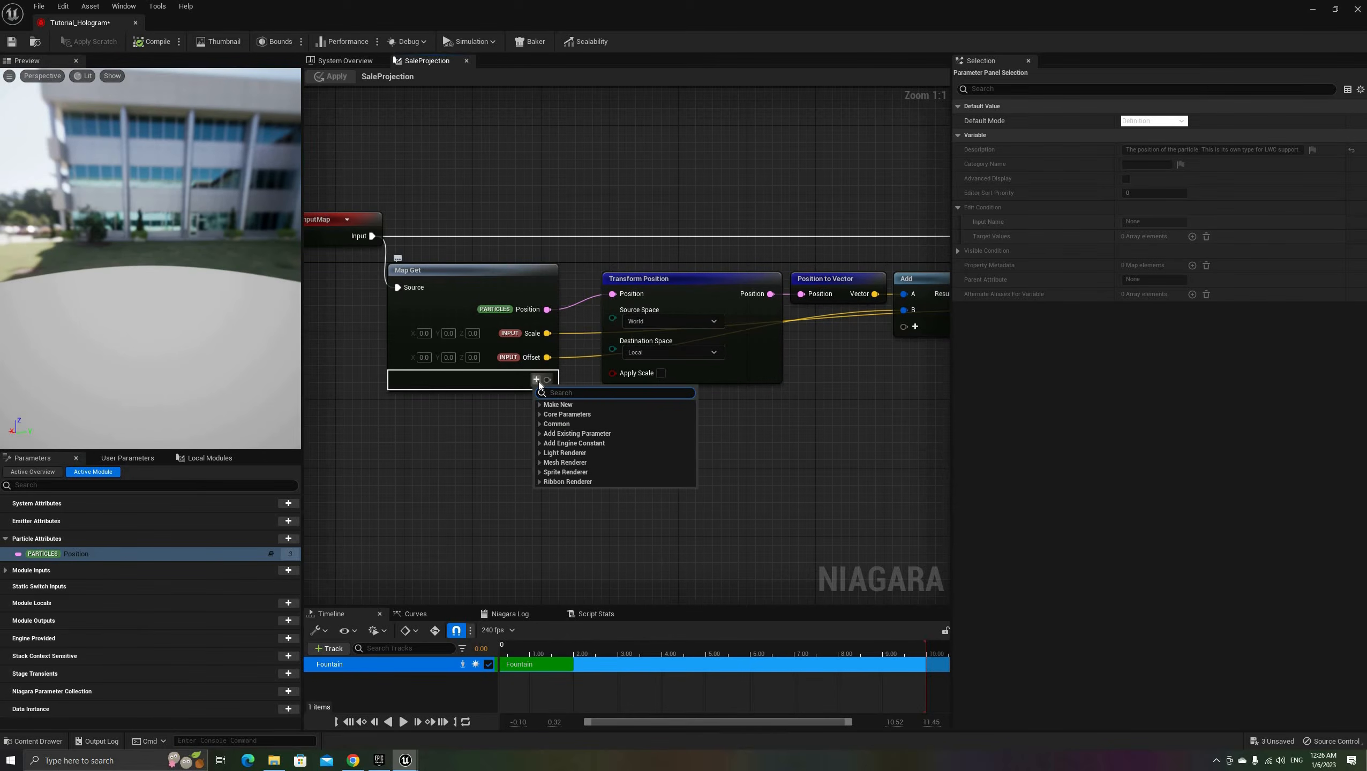
text(posi)
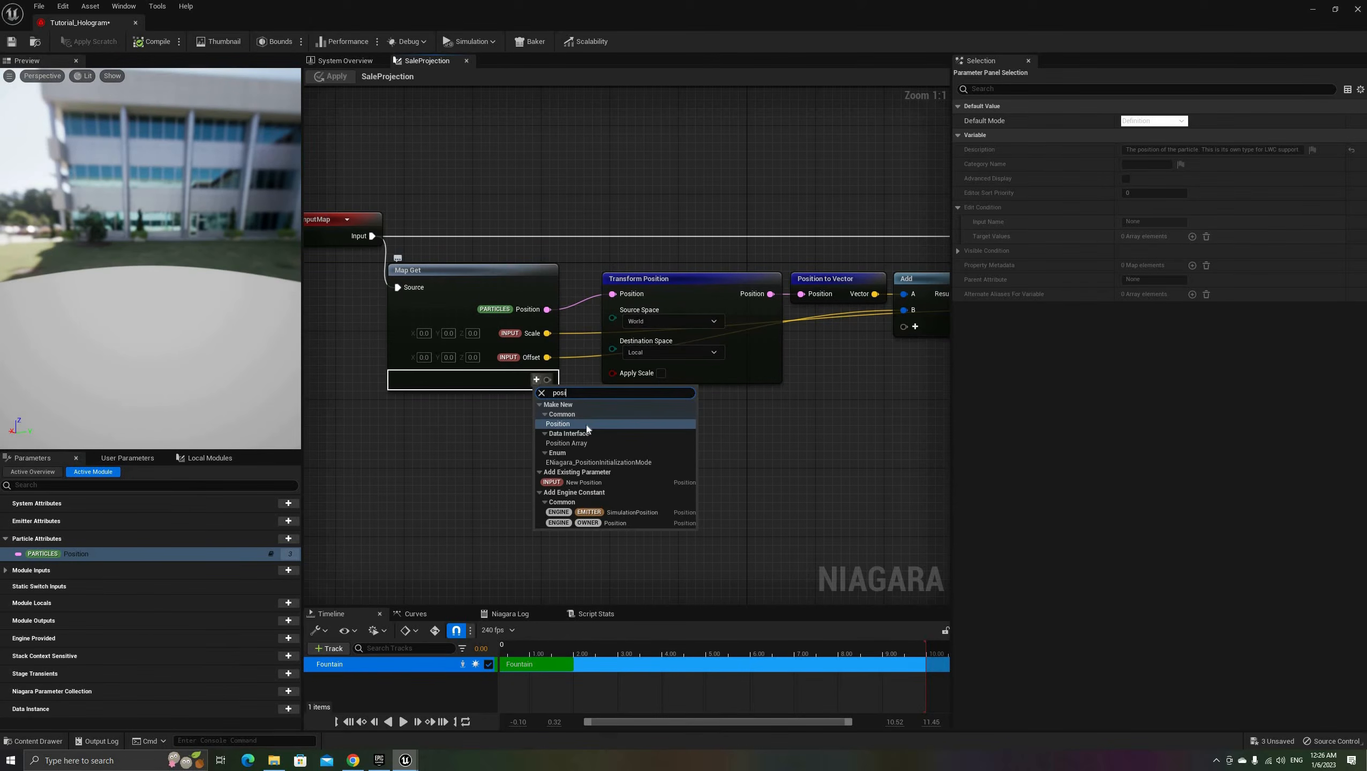
click(587, 426)
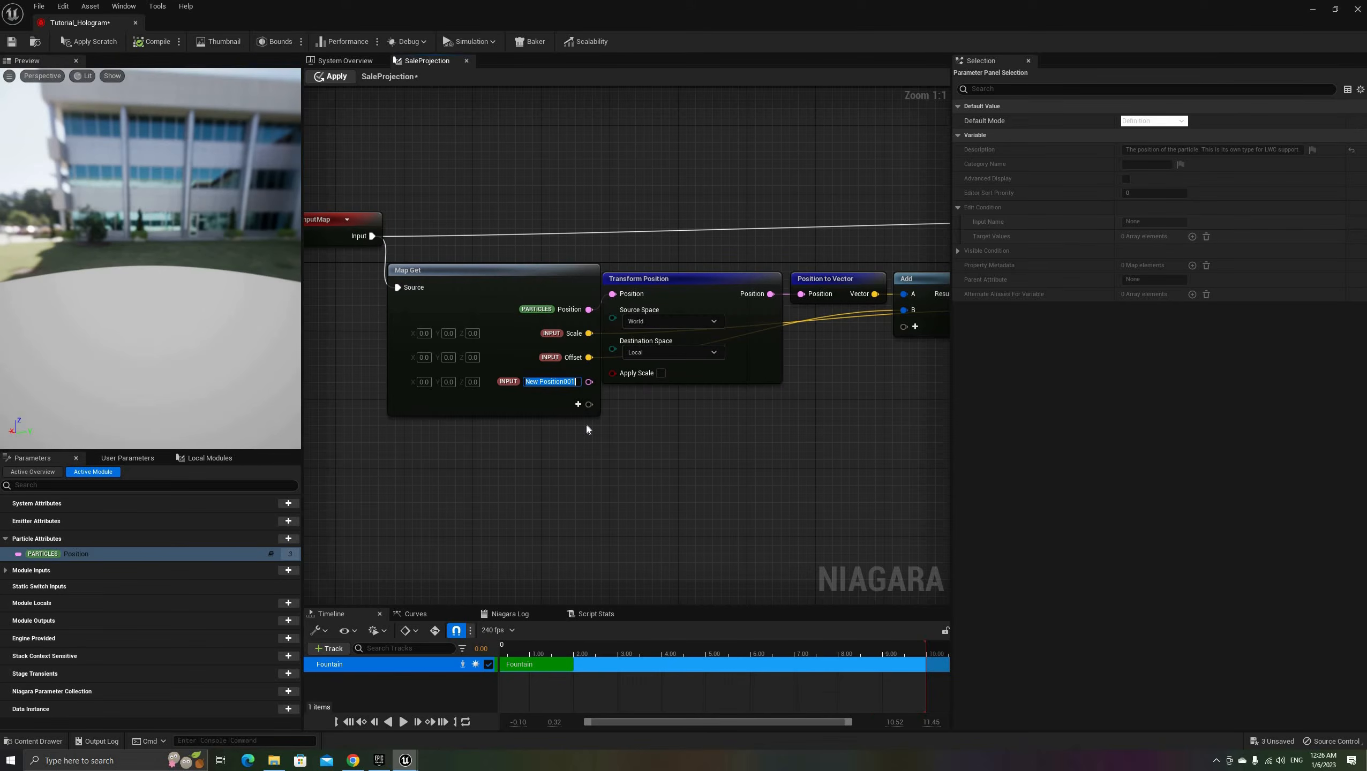
text(RC)
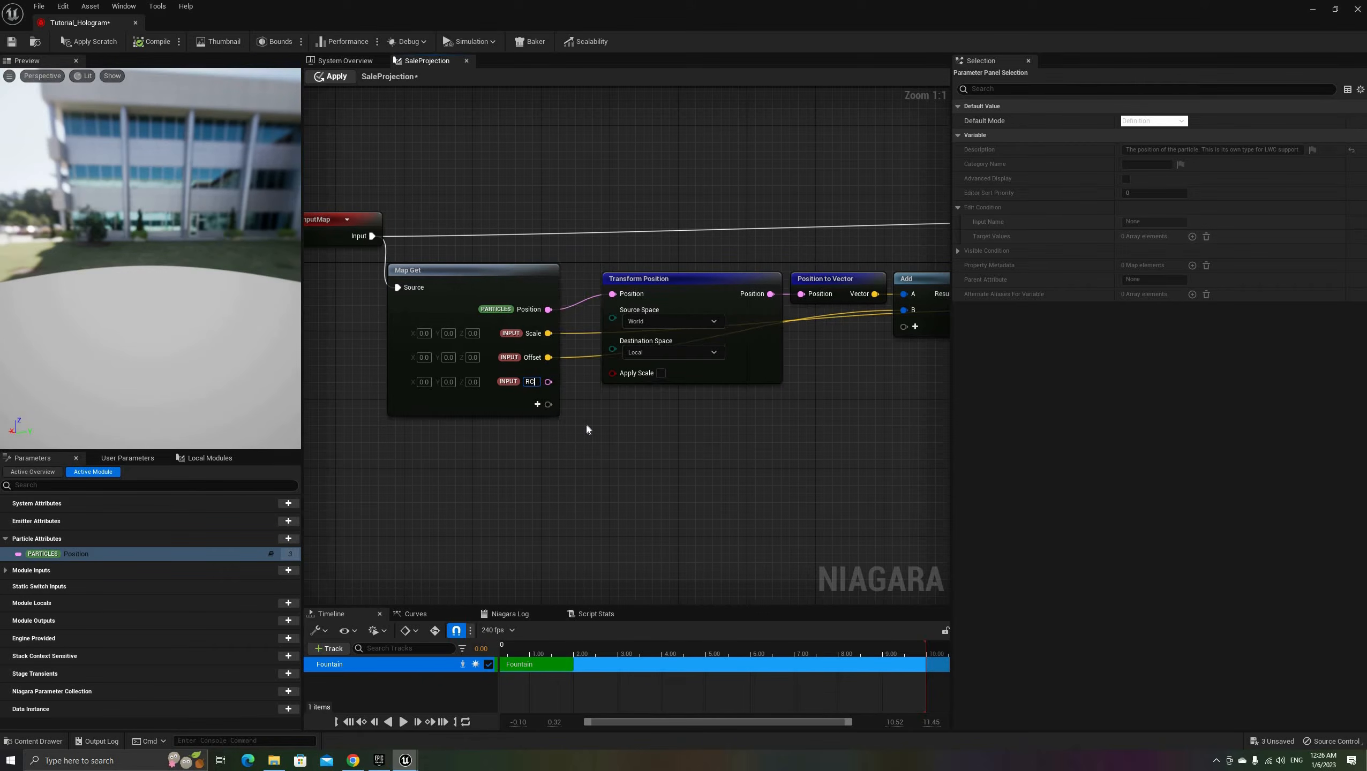
text(P_Pos)
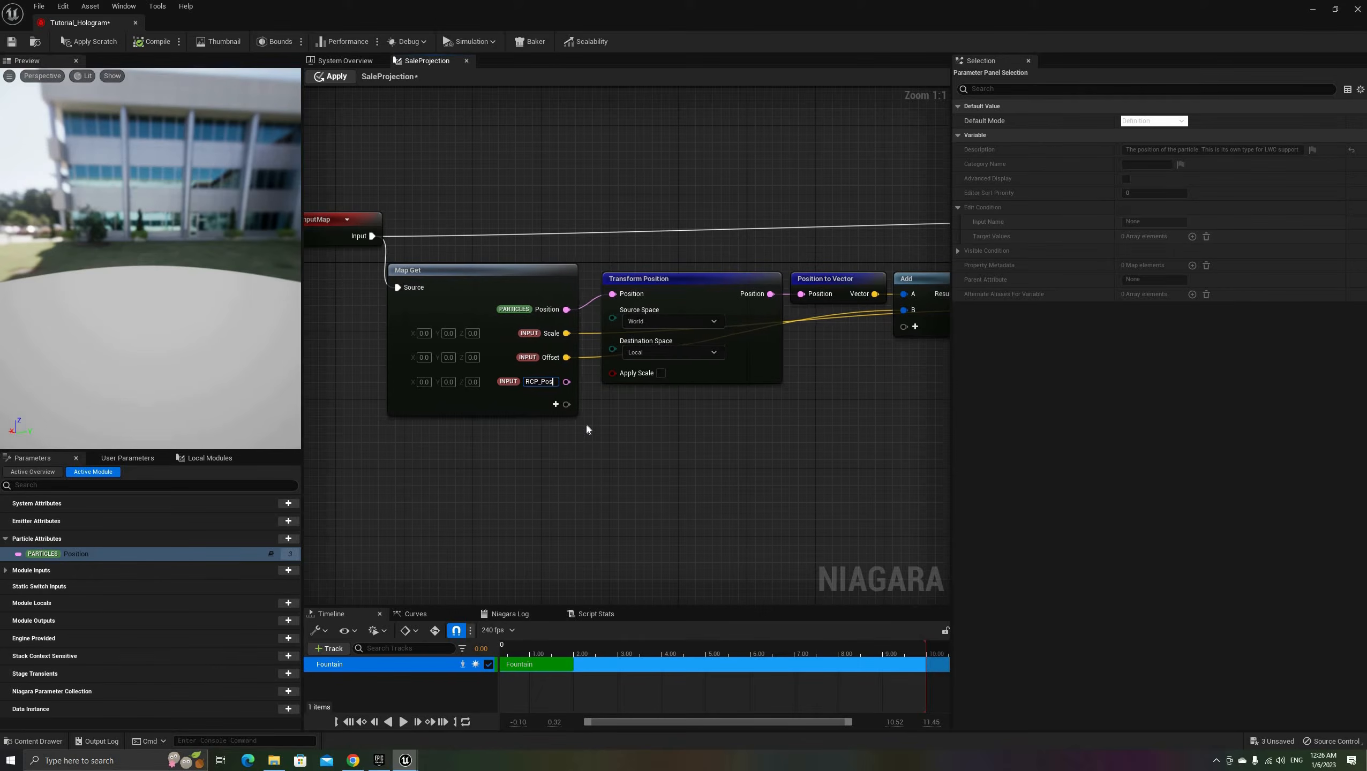
text(ition)
key(Return)
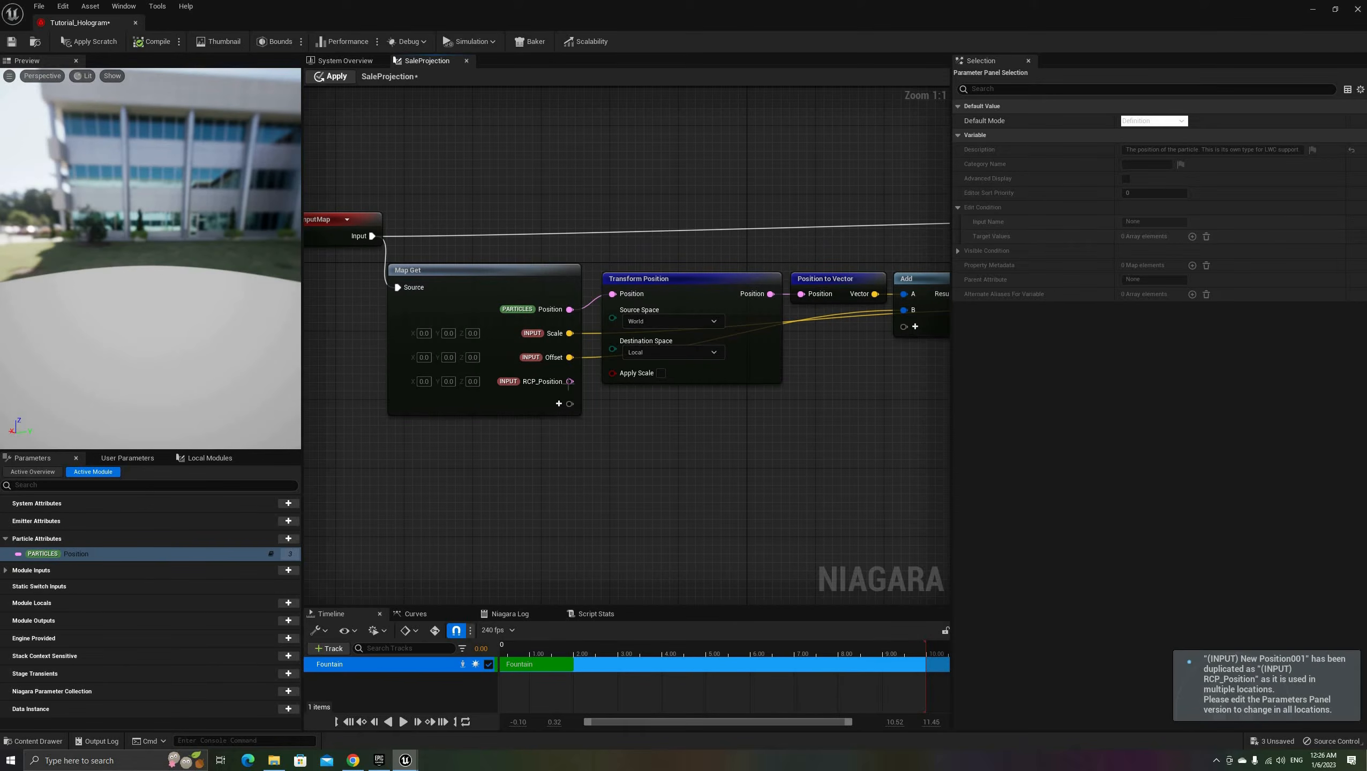
Step: Feed RCP_Position into the first Transform Position node and remove the Particles Position pin from Map Get
drag(570, 382, 583, 318)
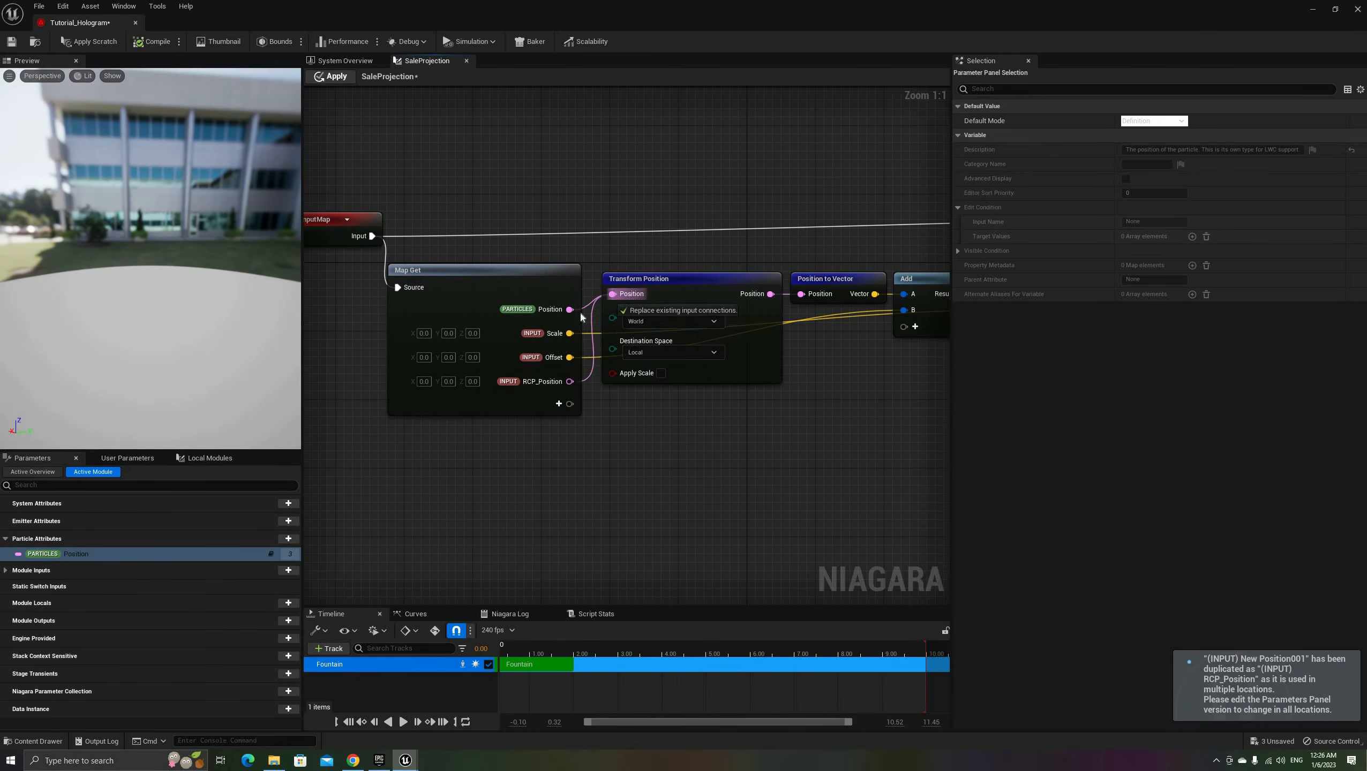
right_click(546, 313)
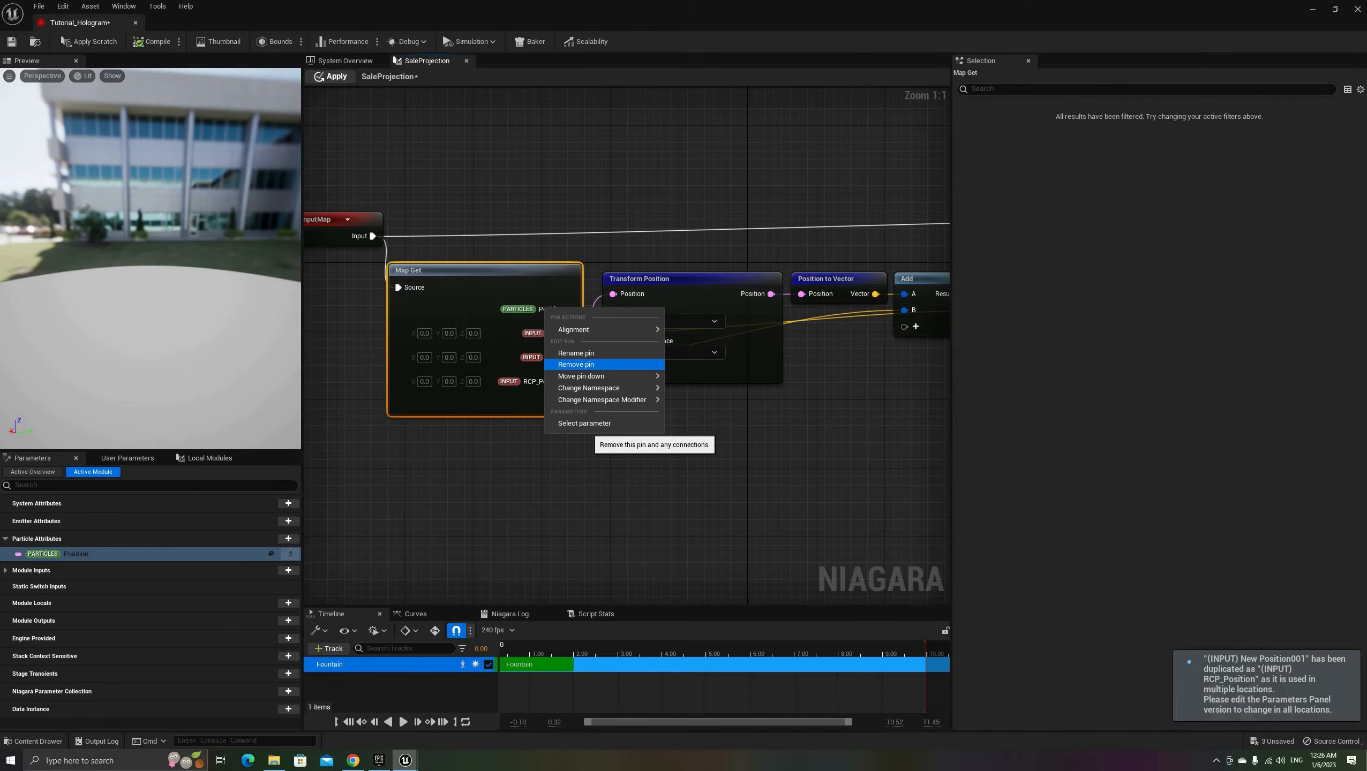
click(589, 366)
Step: Rename the Map Set node's Particles Position output to ProjectedPosition, apply the scratch module and return to the System Overview
right_drag(799, 469, 452, 497)
right_drag(898, 502, 730, 488)
right_drag(890, 279, 588, 293)
double_click(723, 280)
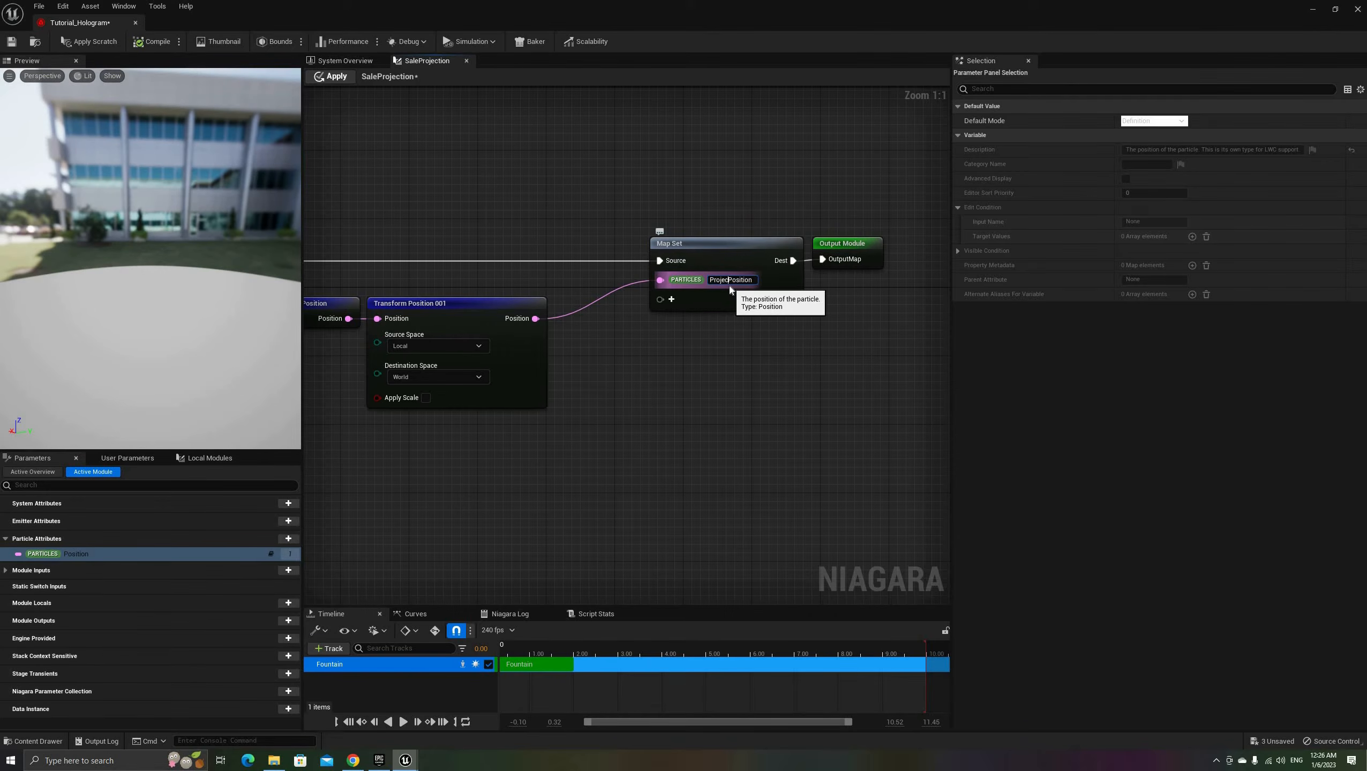
text(Projected)
key(Return)
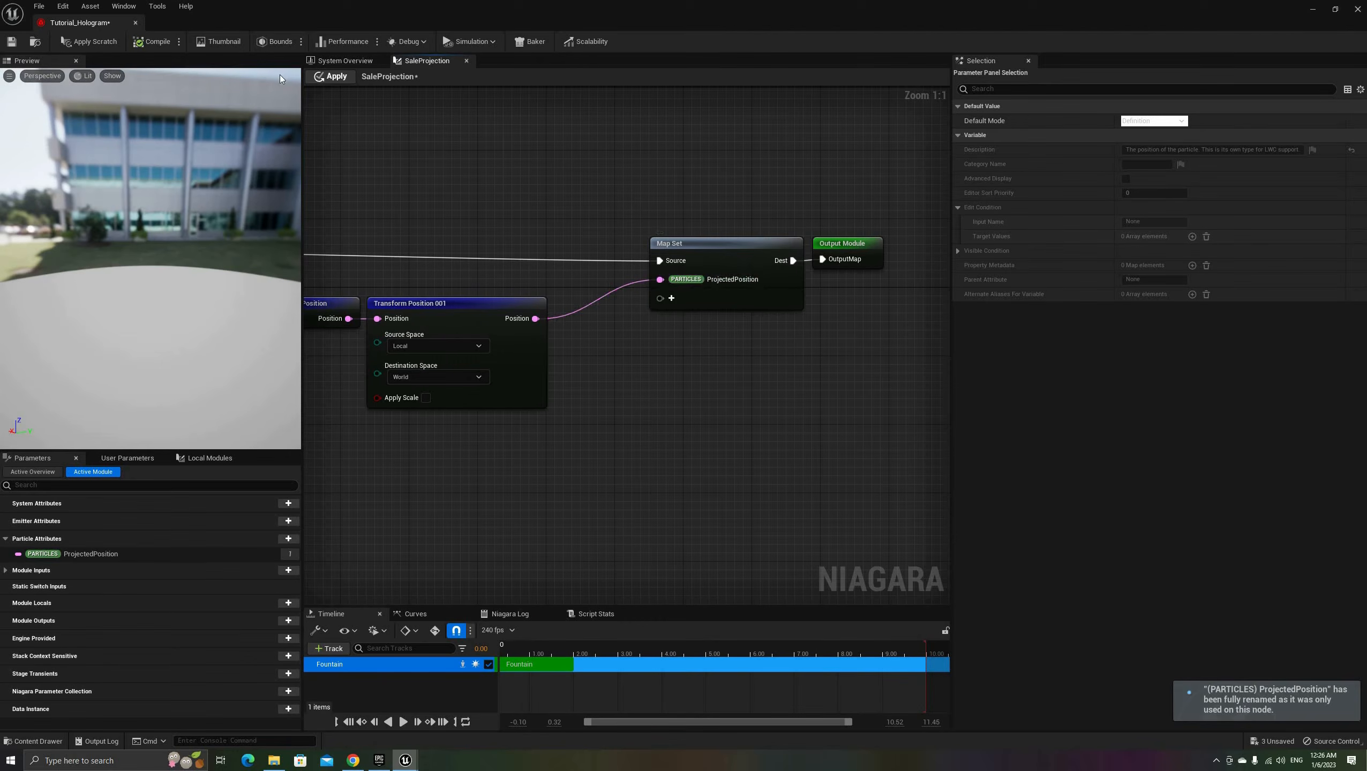
click(339, 79)
click(345, 62)
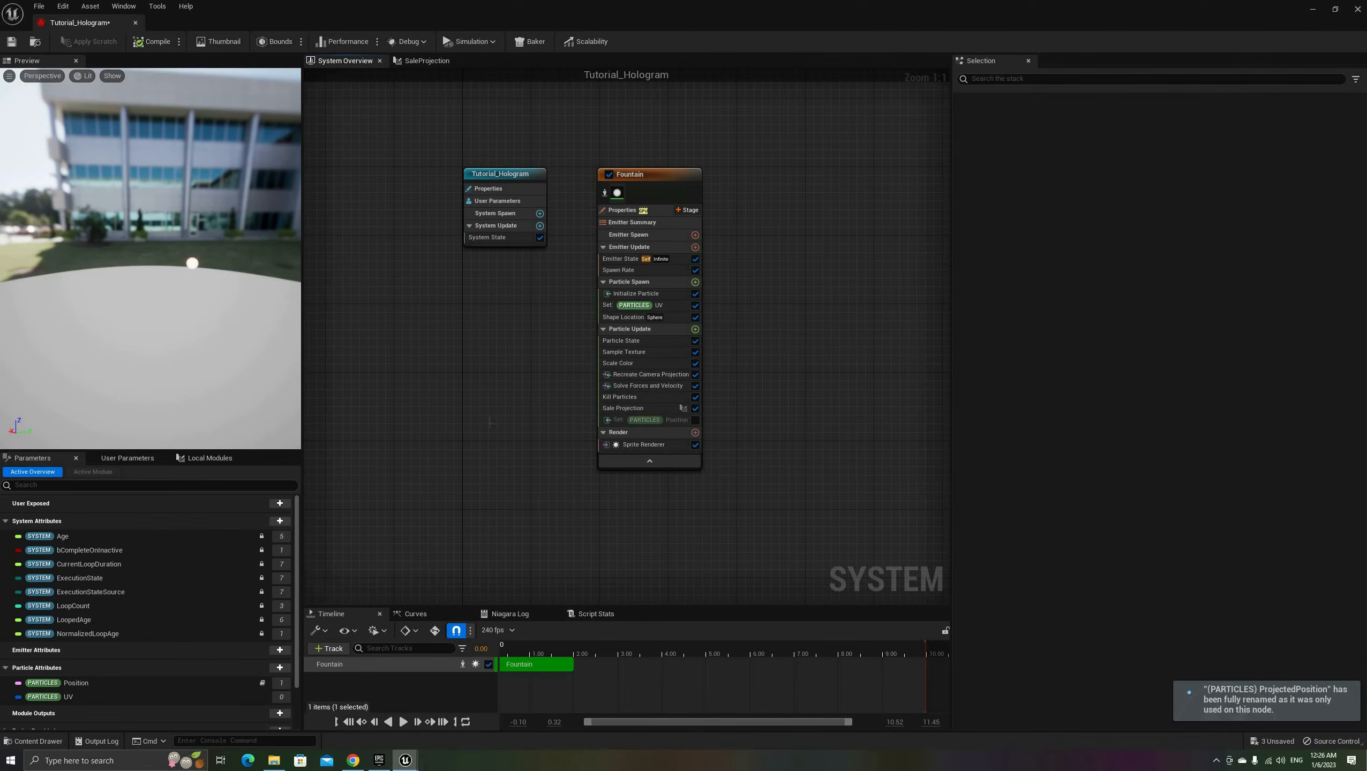
Step: Inspect the hologram particles in the HologramExample level, then return to the Tutorial_Hologram Niagara system
key(alt+Tab)
right_drag(520, 393, 567, 459)
key(w)
key(s)
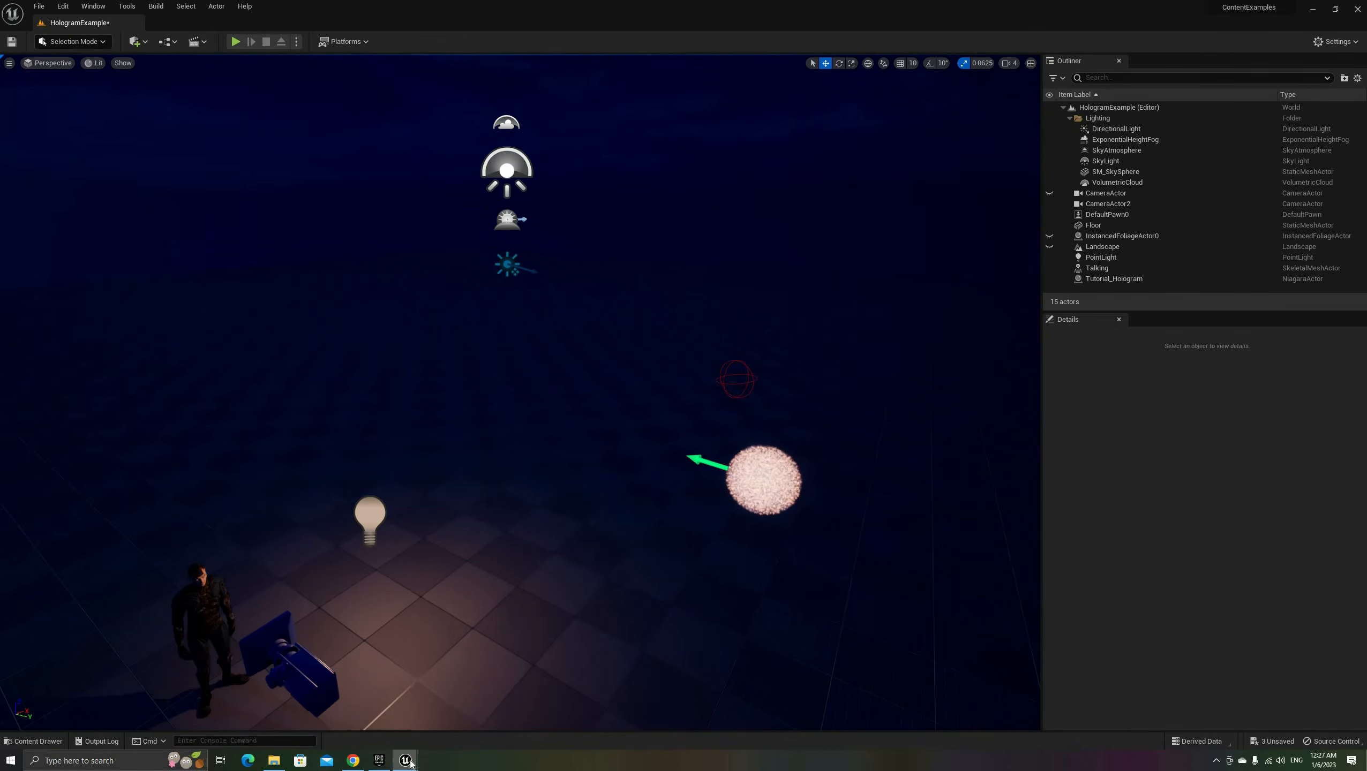
mouse_move(405, 761)
click(458, 711)
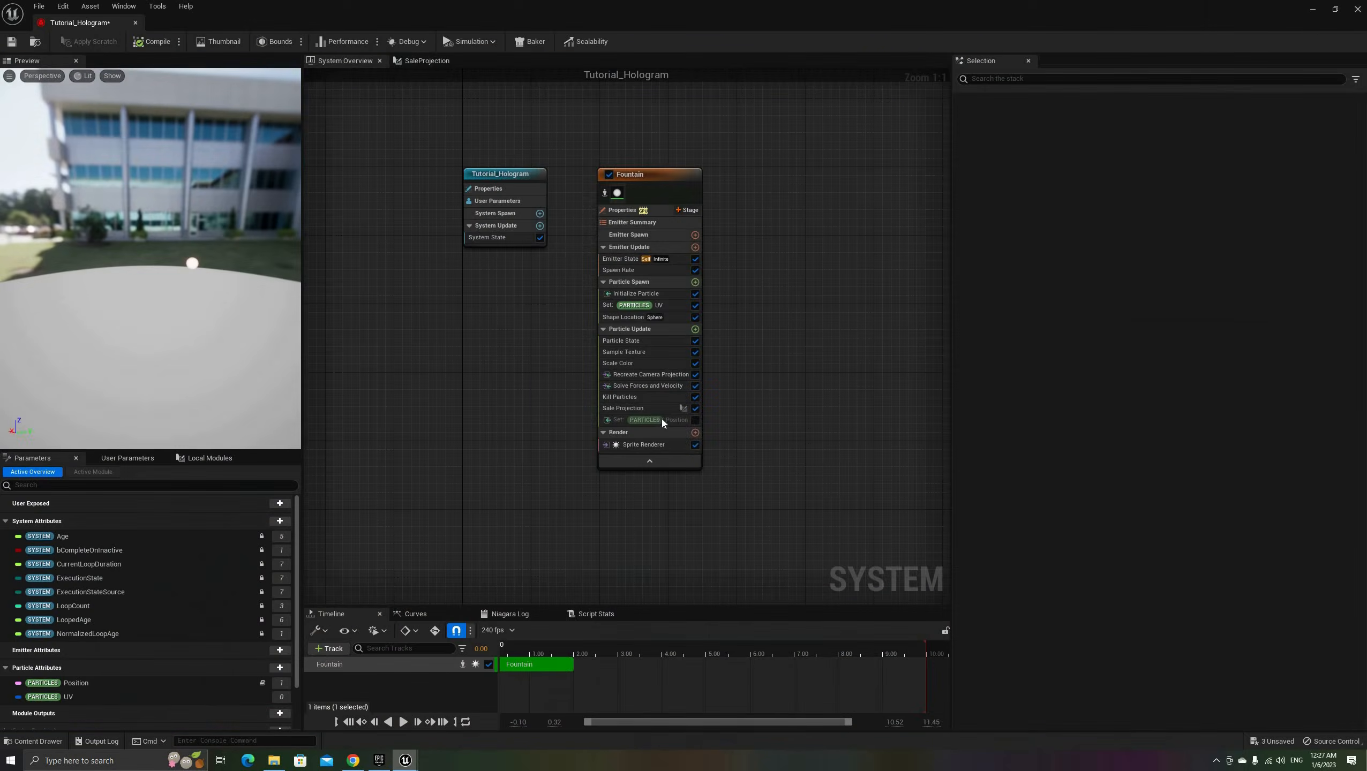
Step: Enable the Set Particles Position module, change its expression to Particles.ProjectedPosition and check the particles in the level
click(693, 424)
click(695, 421)
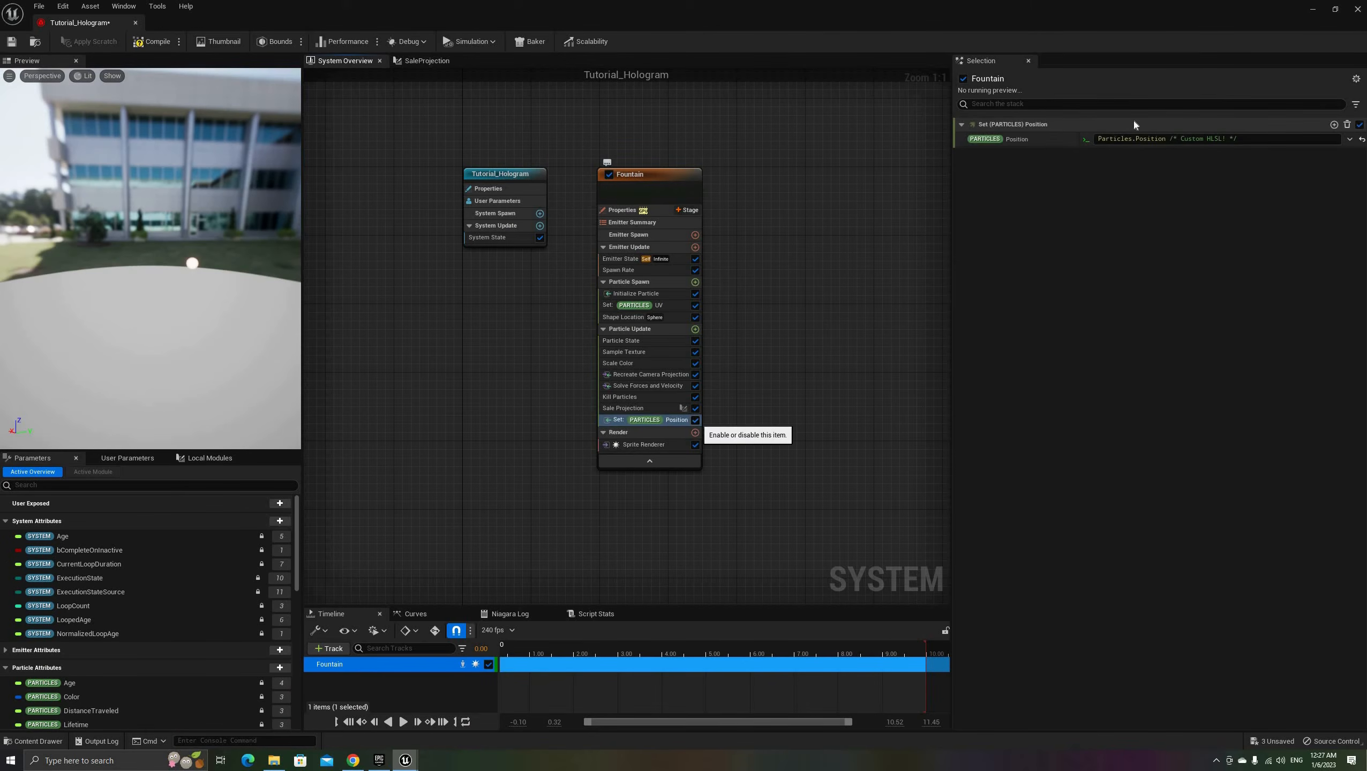
click(1137, 139)
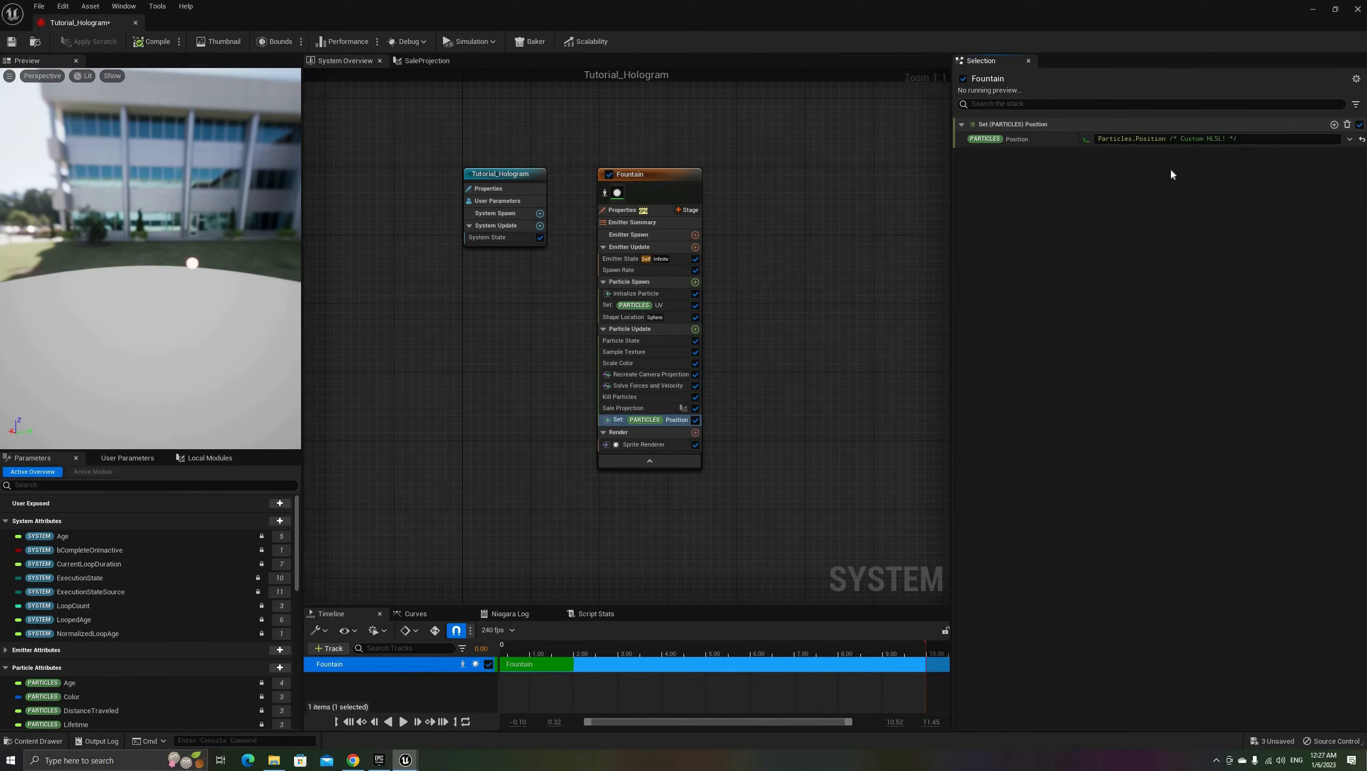
text(Projected)
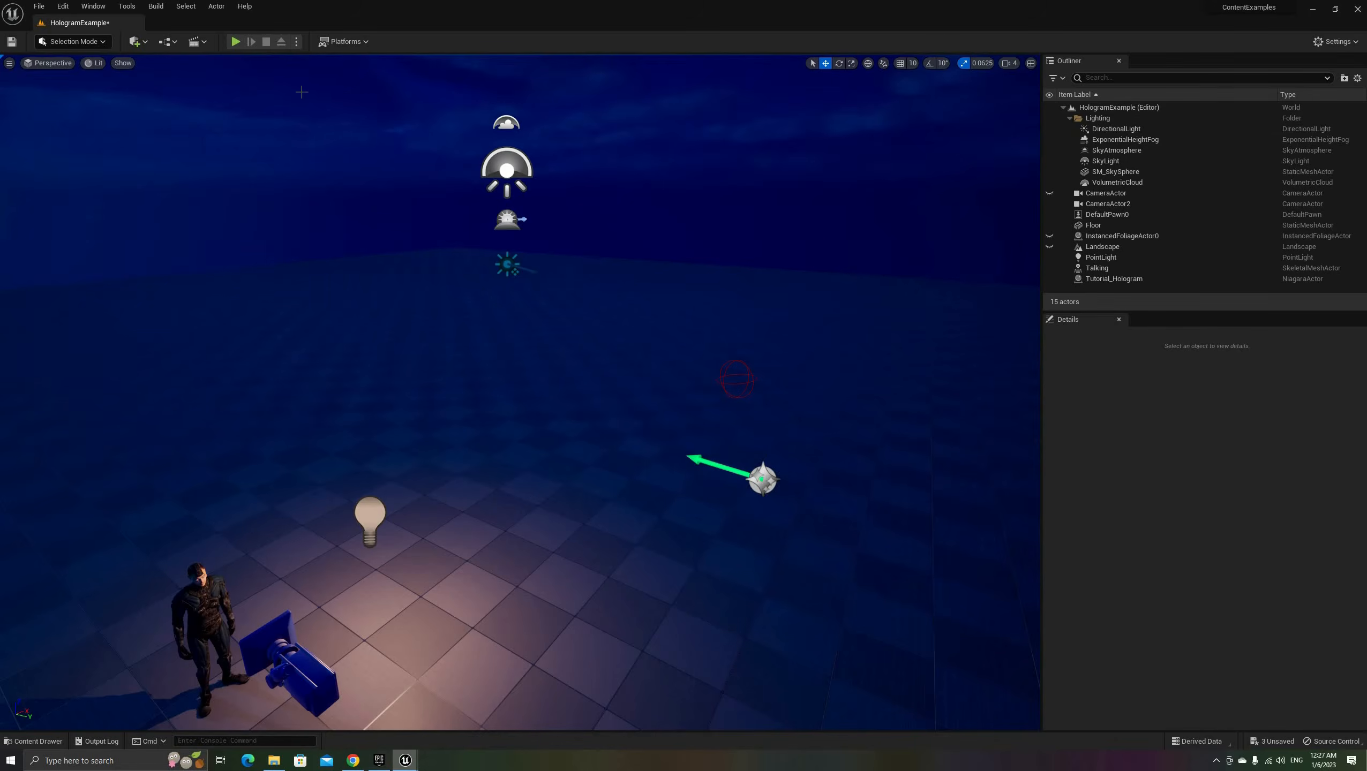
right_drag(301, 92, 282, 94)
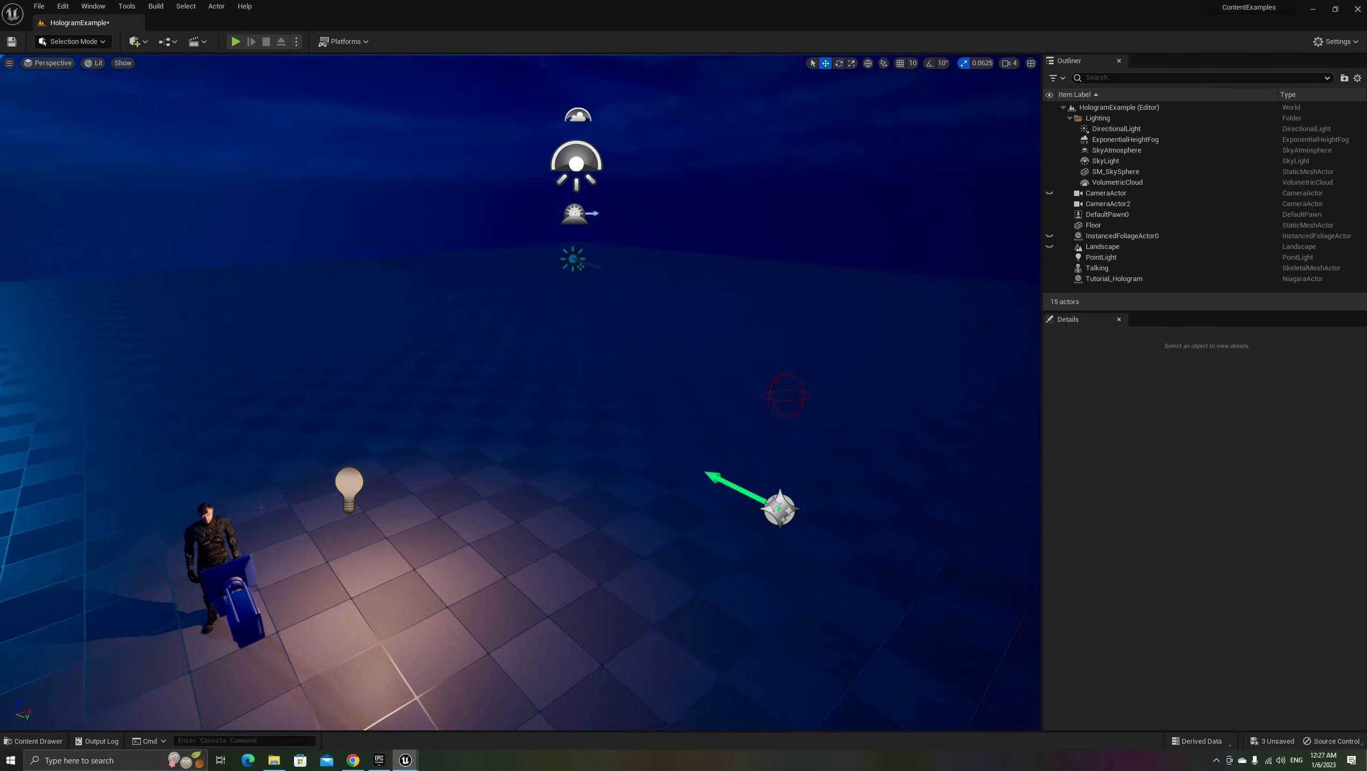
click(406, 761)
click(464, 727)
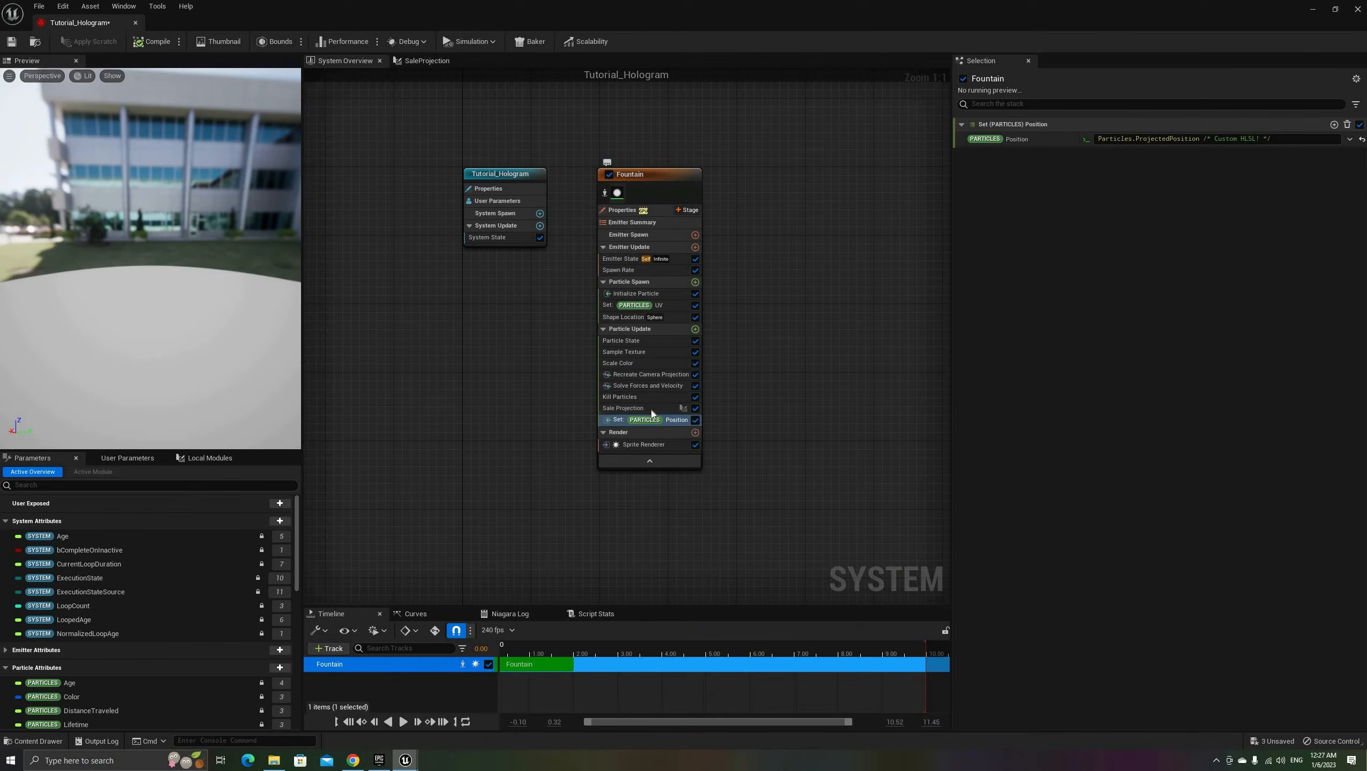
Step: Link Sale Projection's RCP_Position input to the Recreate Camera Projection Position output
click(651, 409)
click(658, 375)
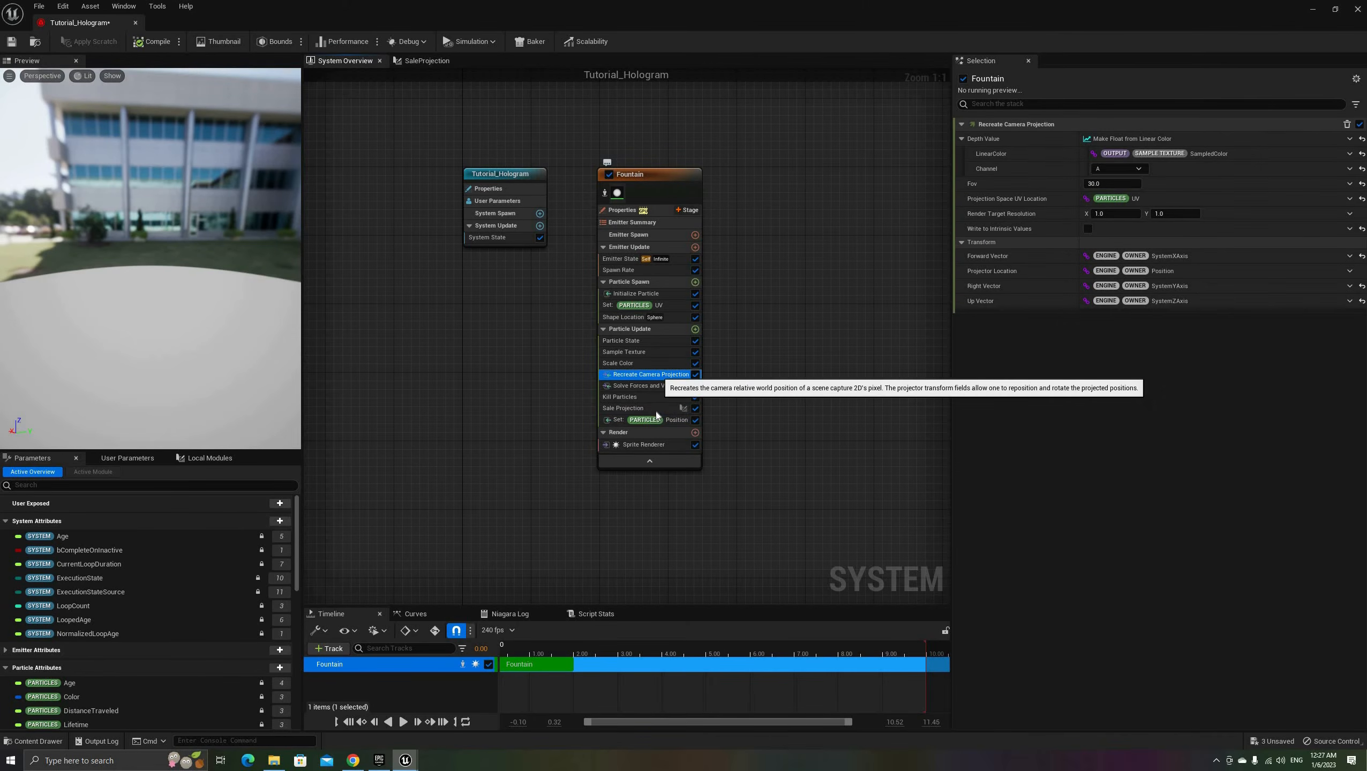
click(651, 409)
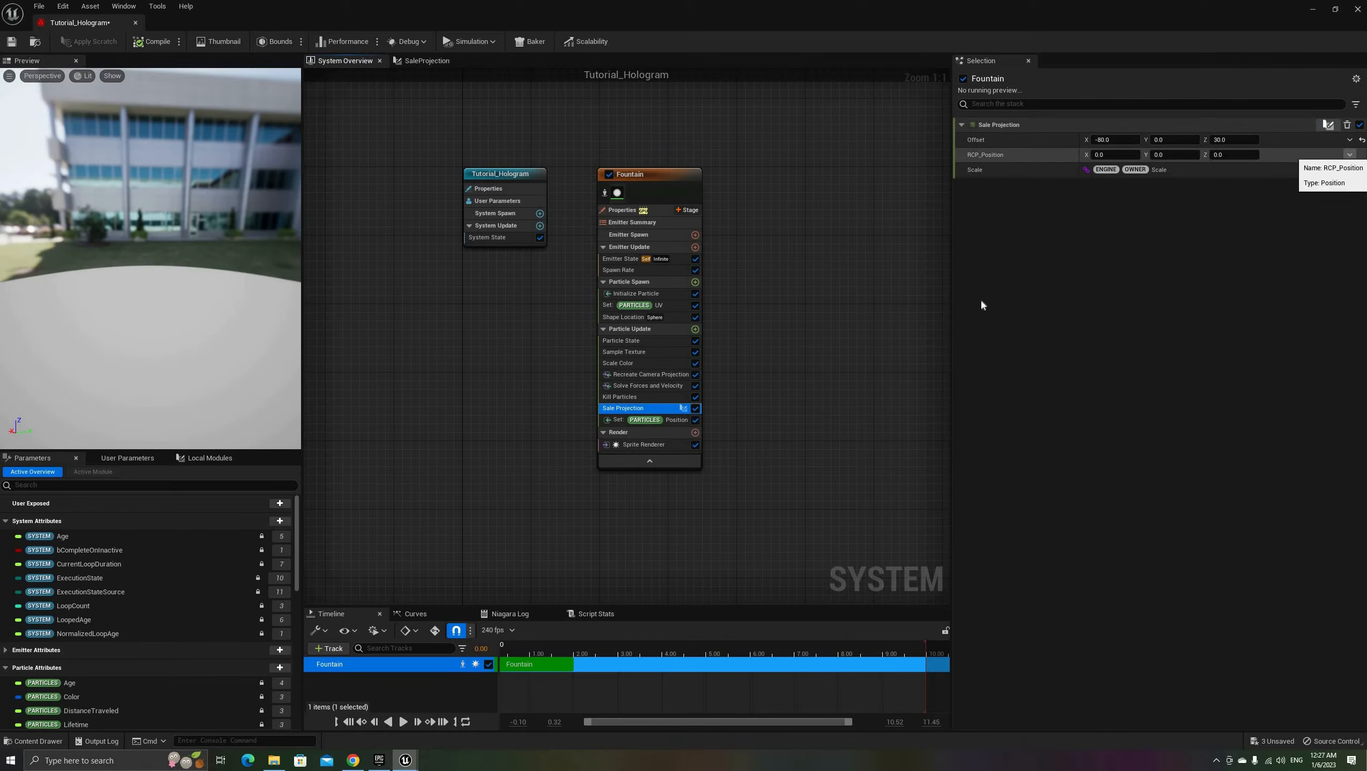
click(1349, 155)
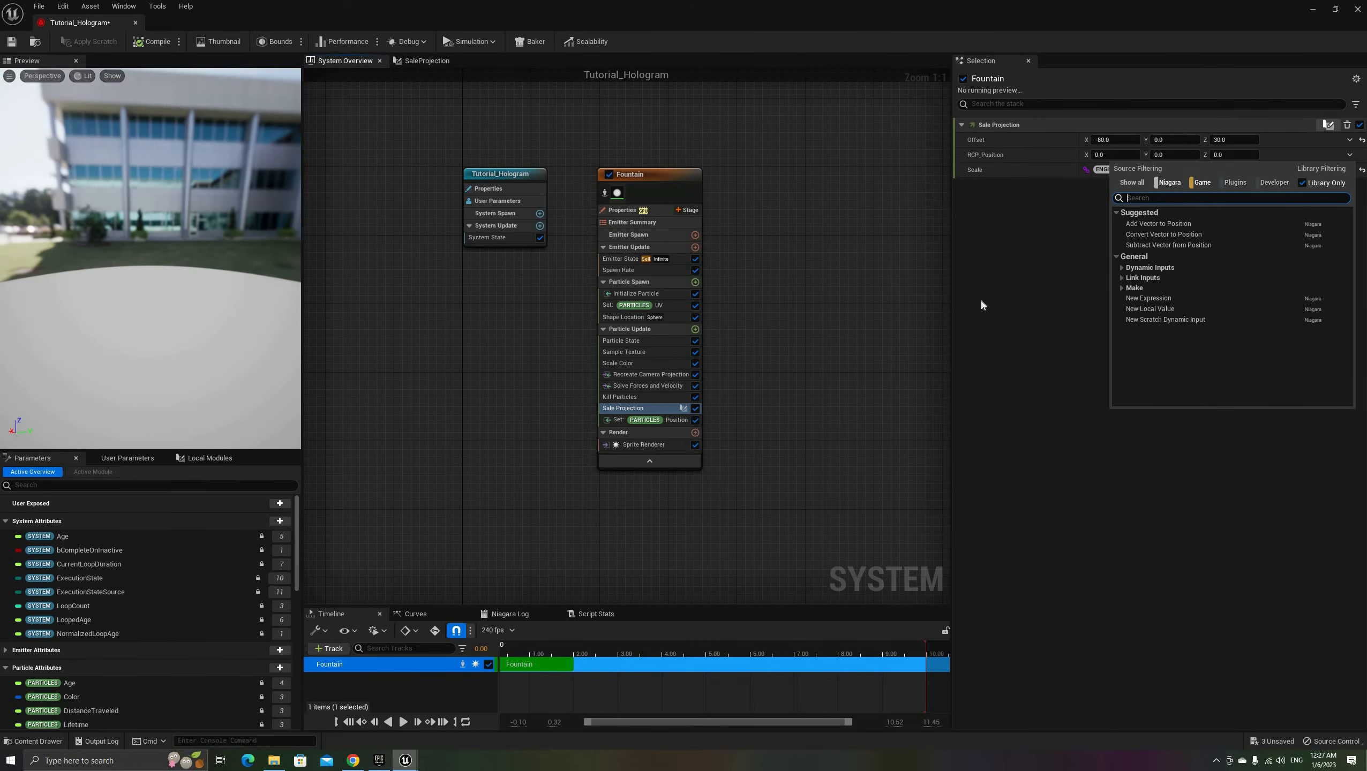
text(re)
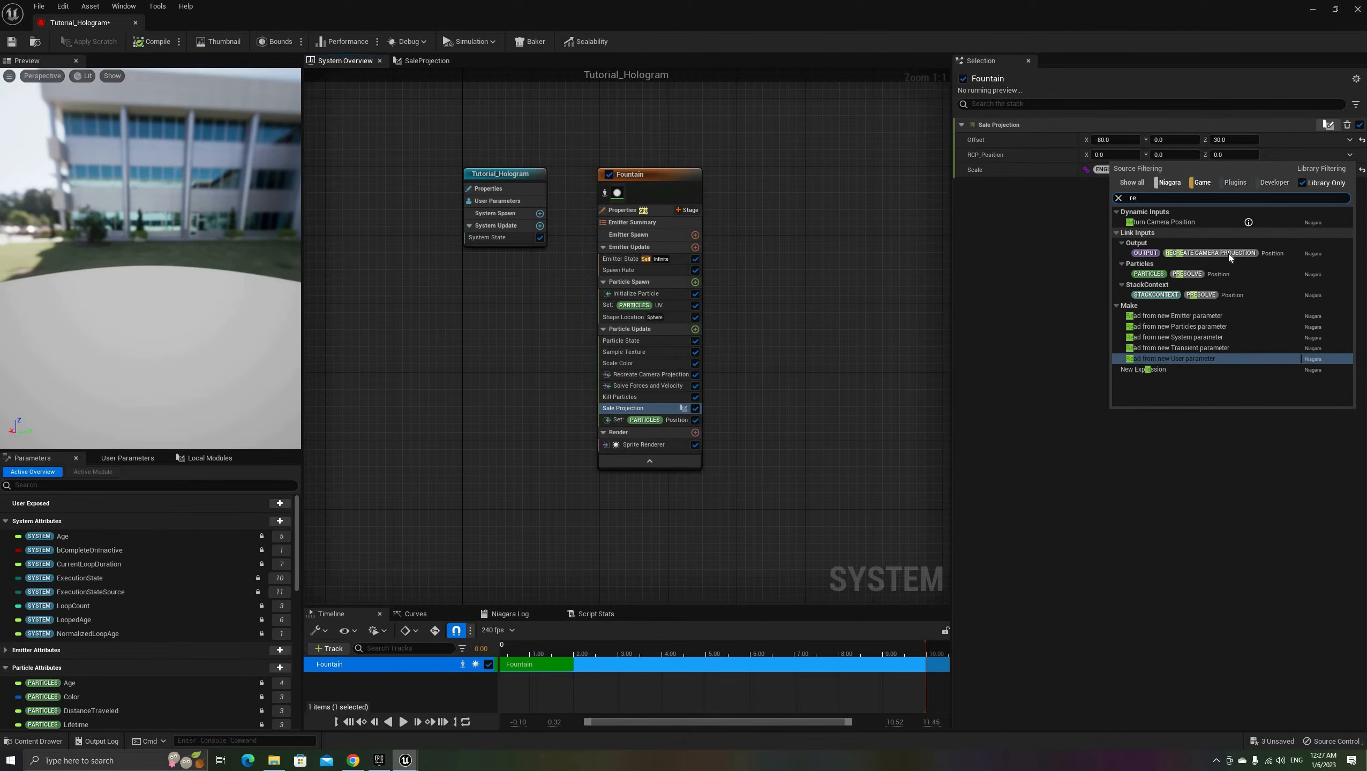
click(1215, 253)
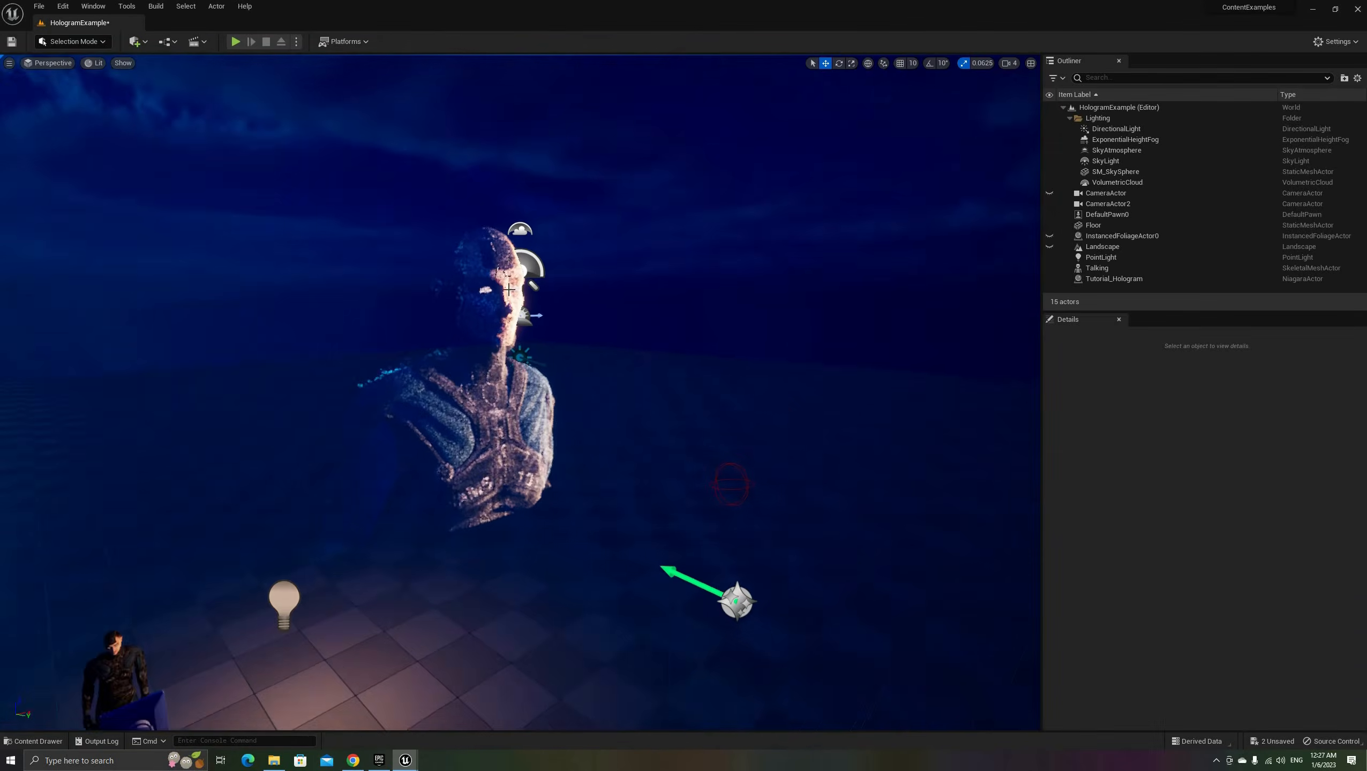
Step: Replace the Set Particles Position expression with the Smooth Lerp Over Time Position dynamic input
mouse_move(427, 755)
click(453, 725)
click(657, 422)
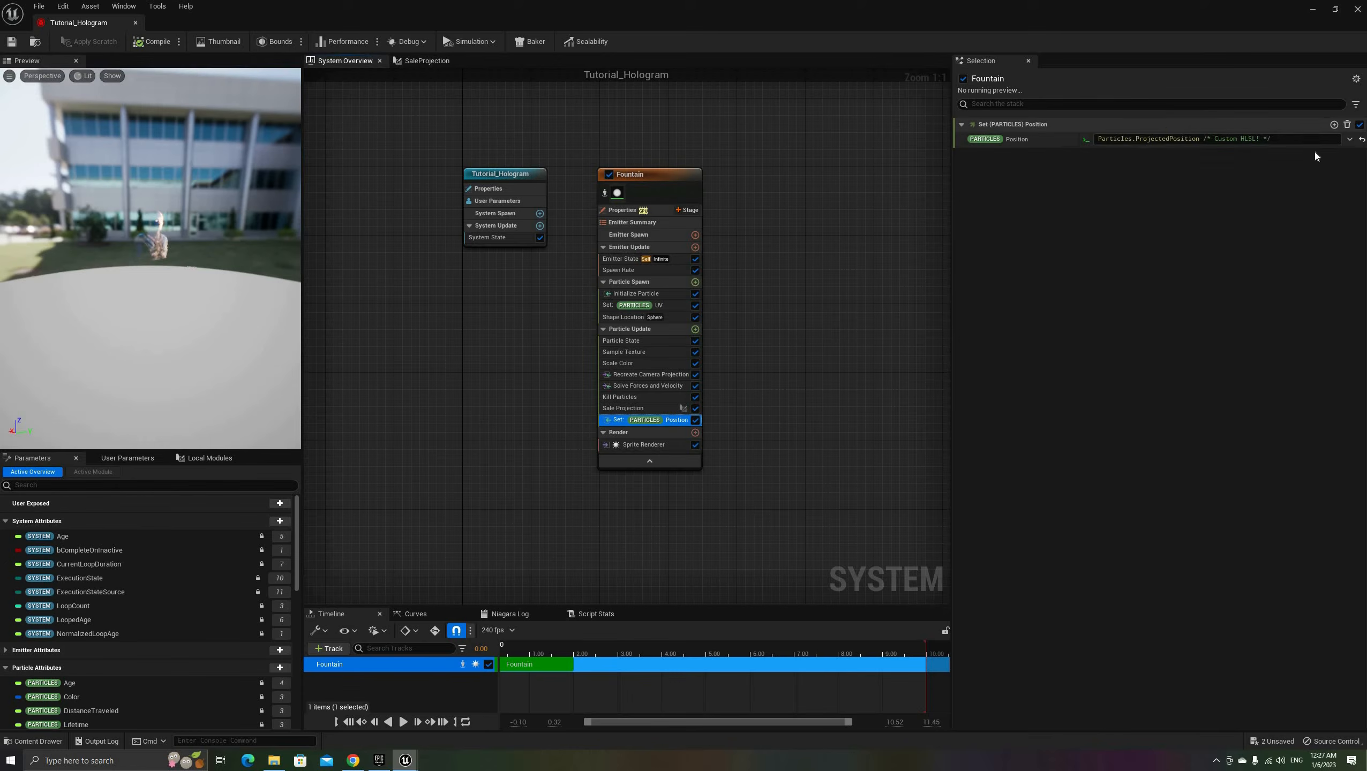
click(1350, 139)
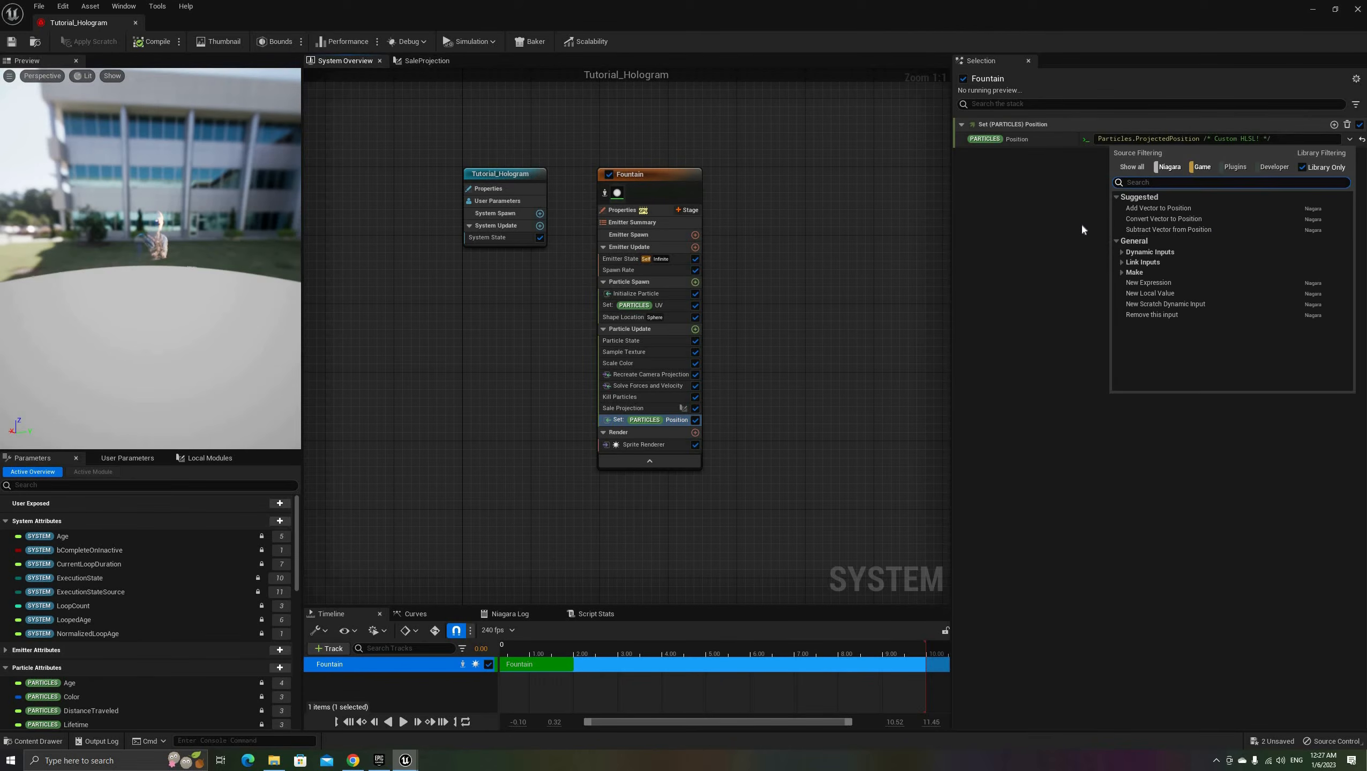
text(smoo)
click(1163, 207)
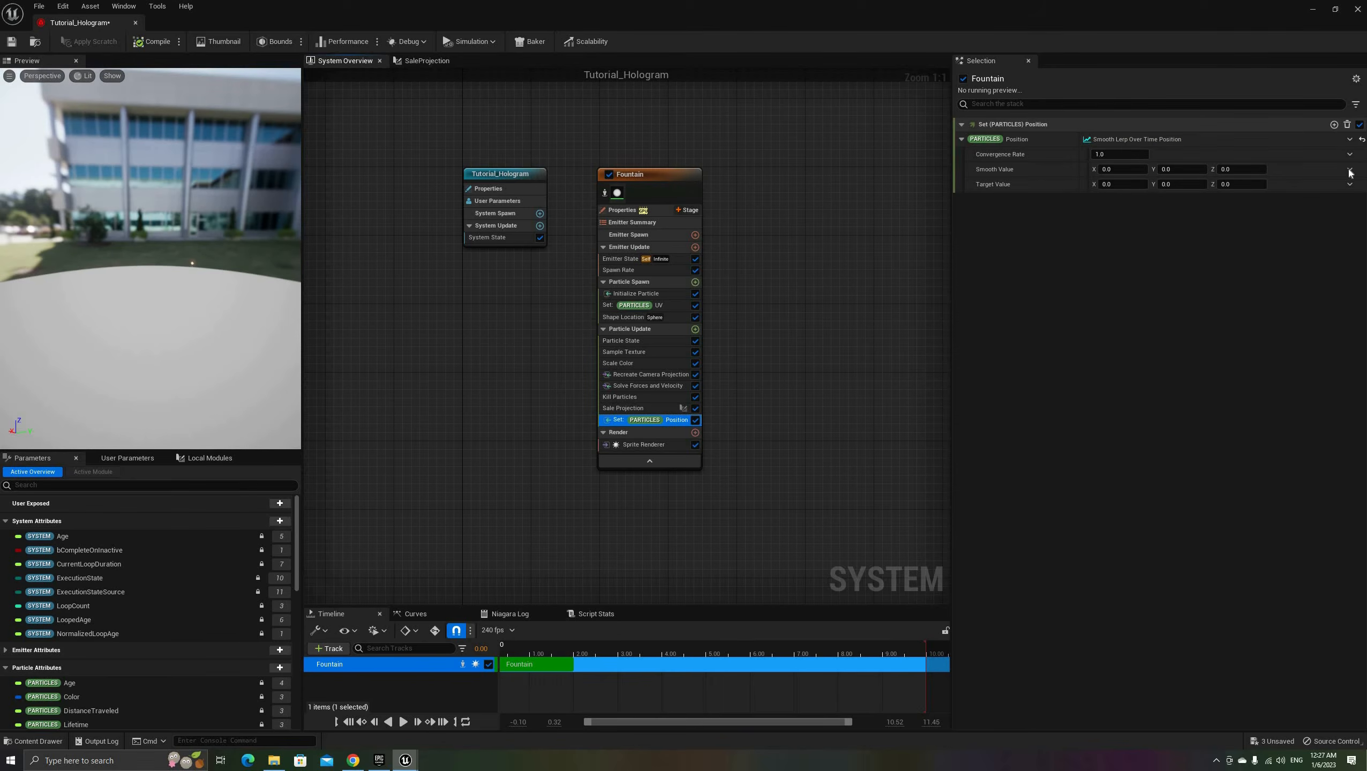
Step: Link the lerp's Smooth Value to Particles Position and its Target Value to Particles ProjectedPosition, and inspect the particle stream in the level
click(1350, 169)
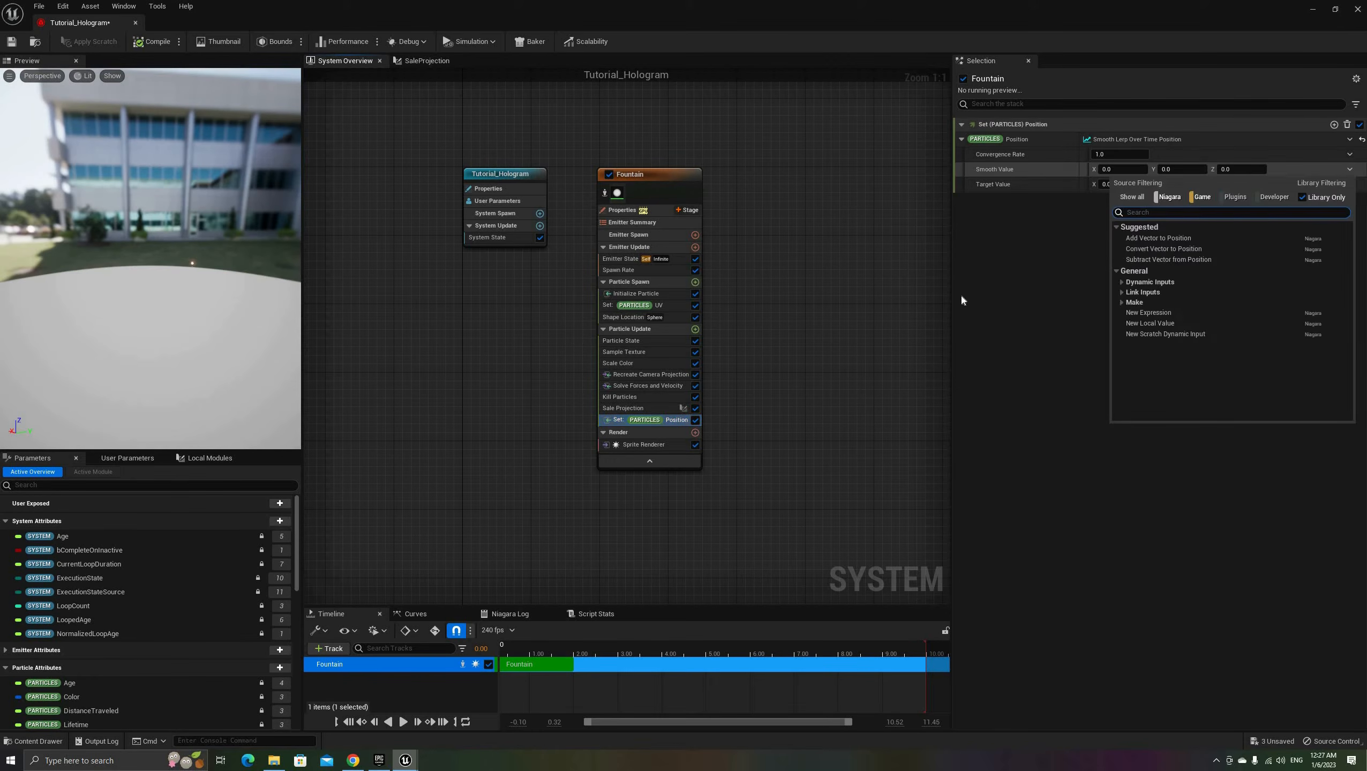
text(posi)
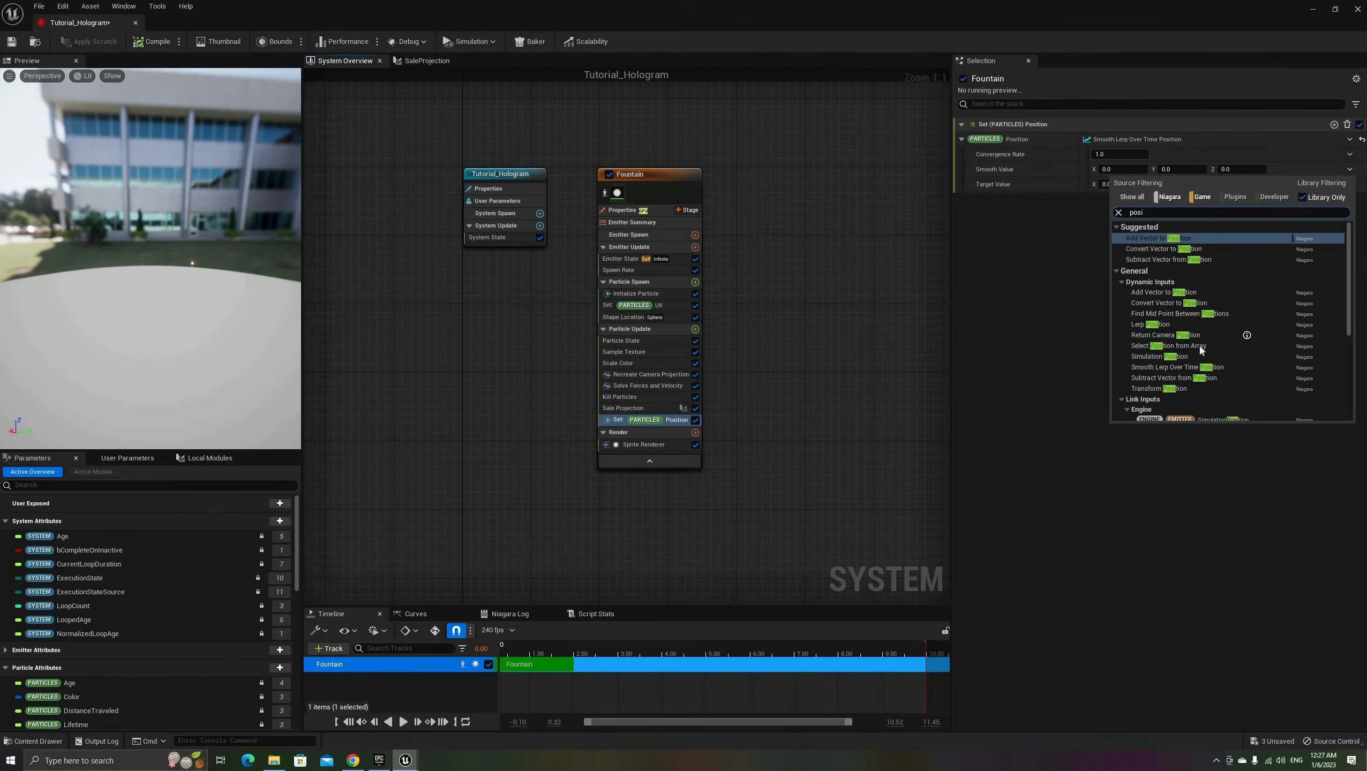
scroll(1200, 345, down, 5)
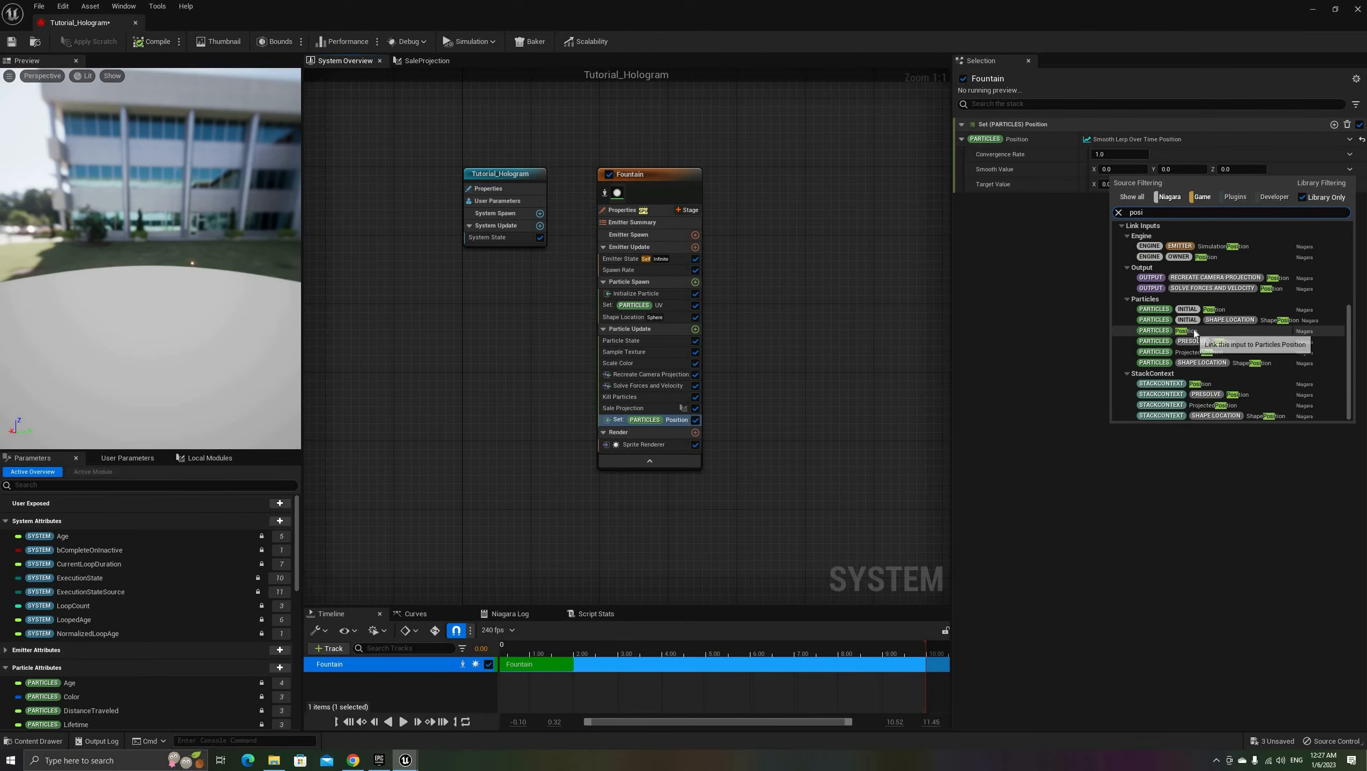
click(1190, 331)
click(1350, 185)
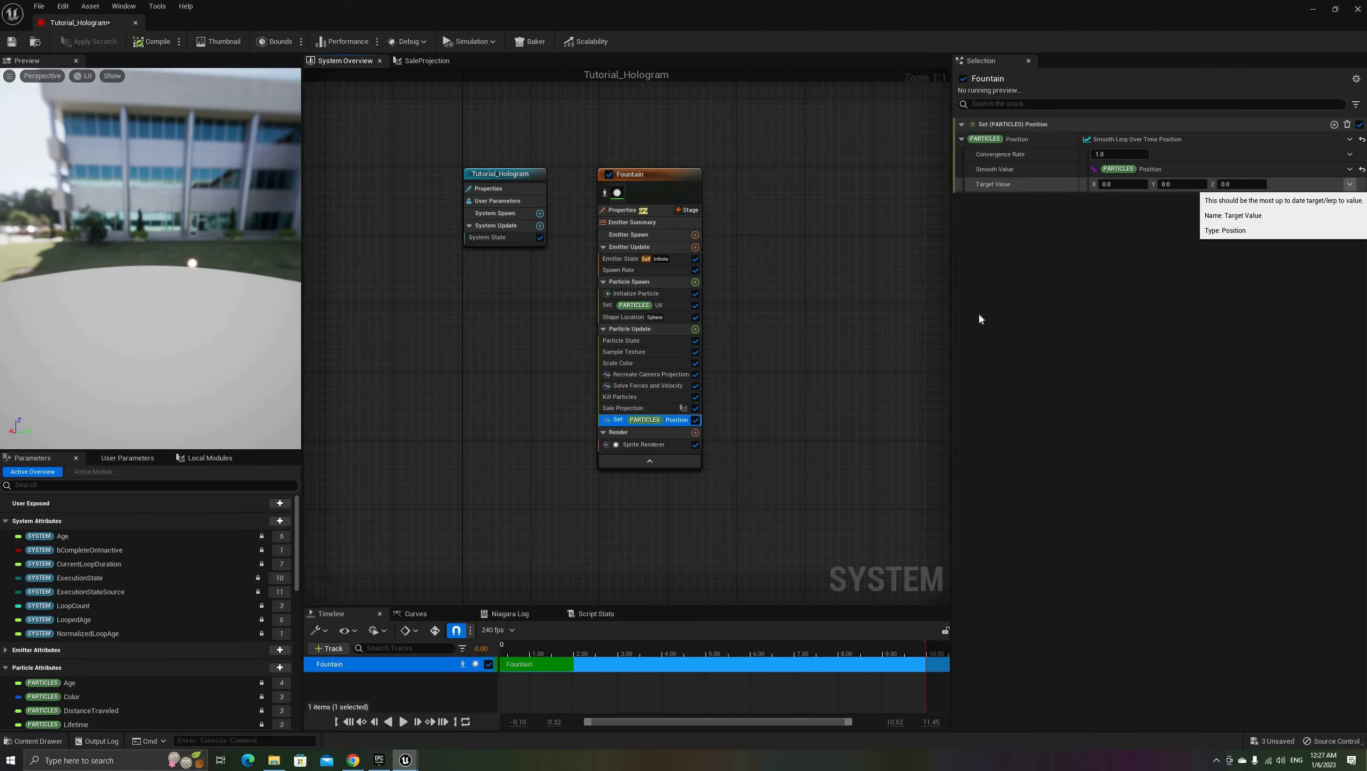
text(pro)
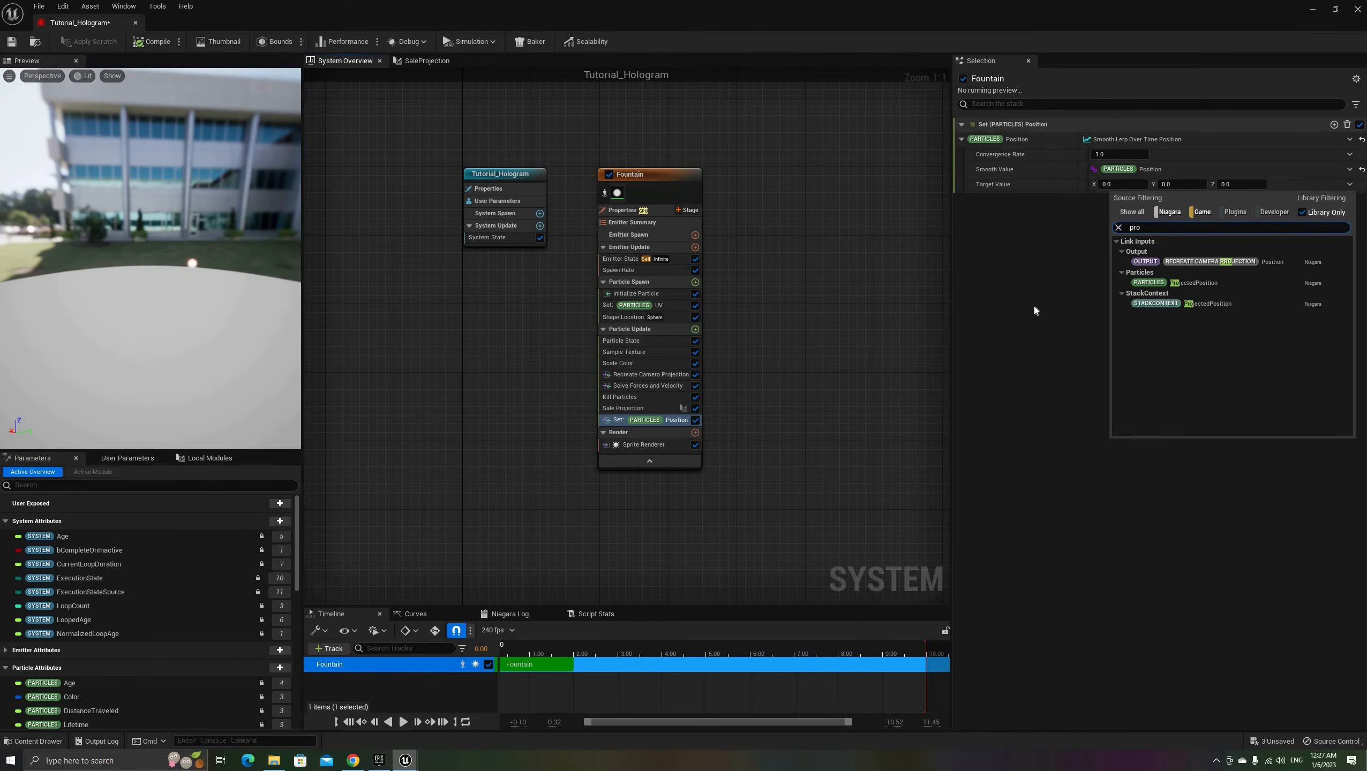
click(1191, 282)
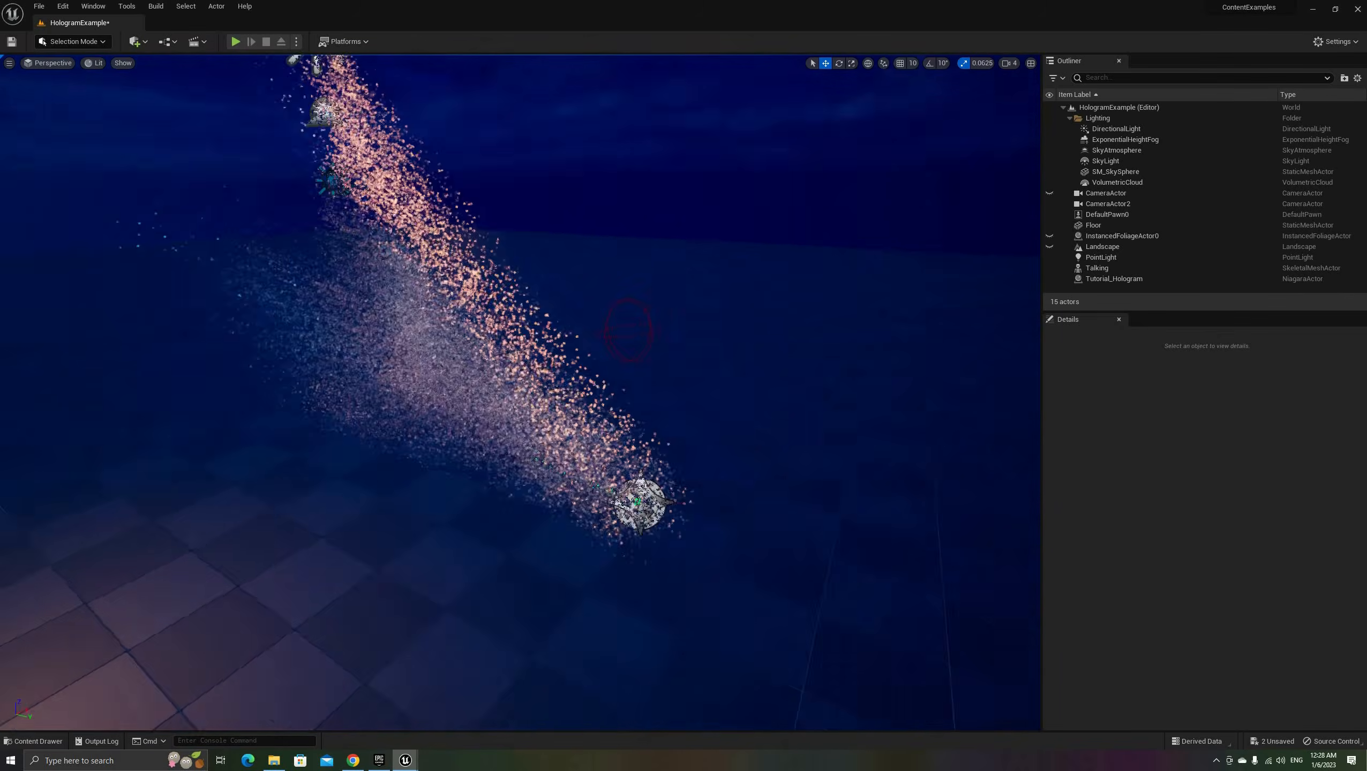
right_drag(660, 479, 401, 404)
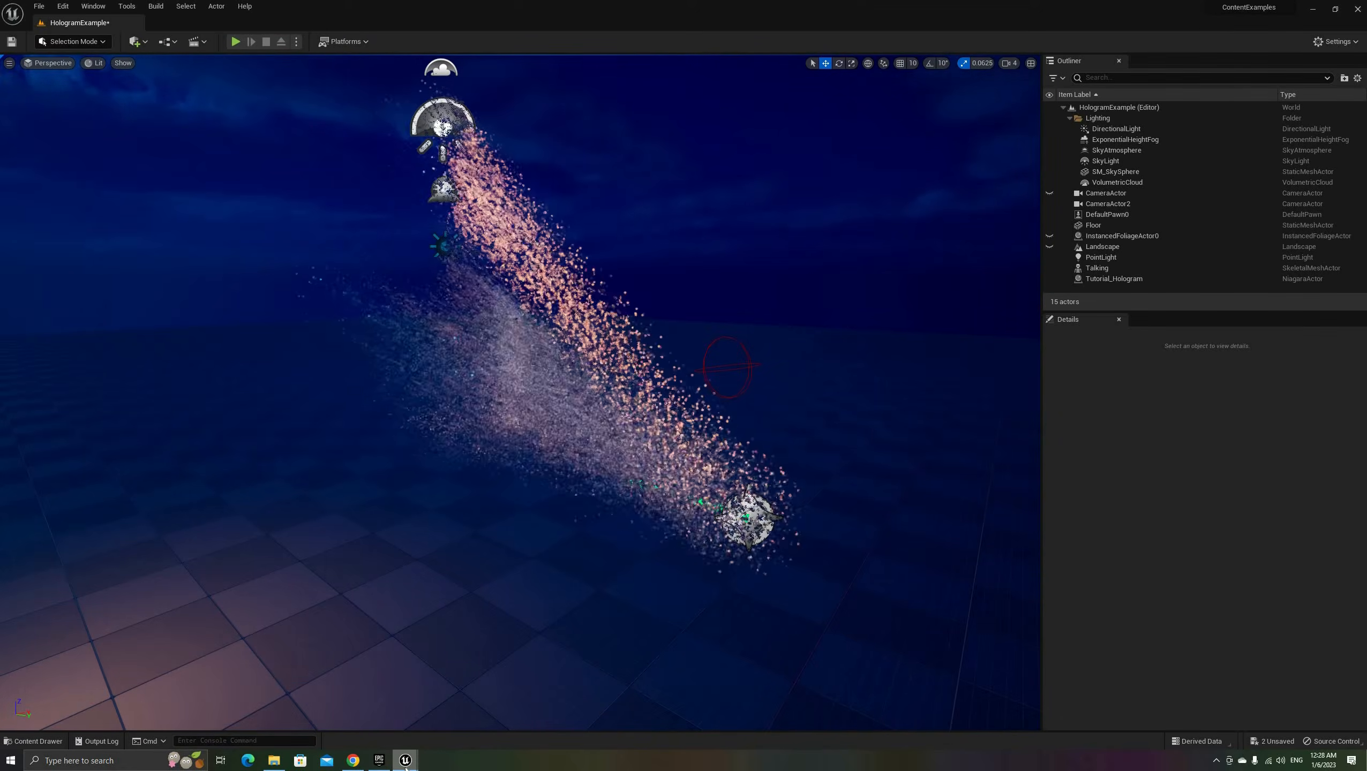
mouse_move(406, 762)
click(464, 724)
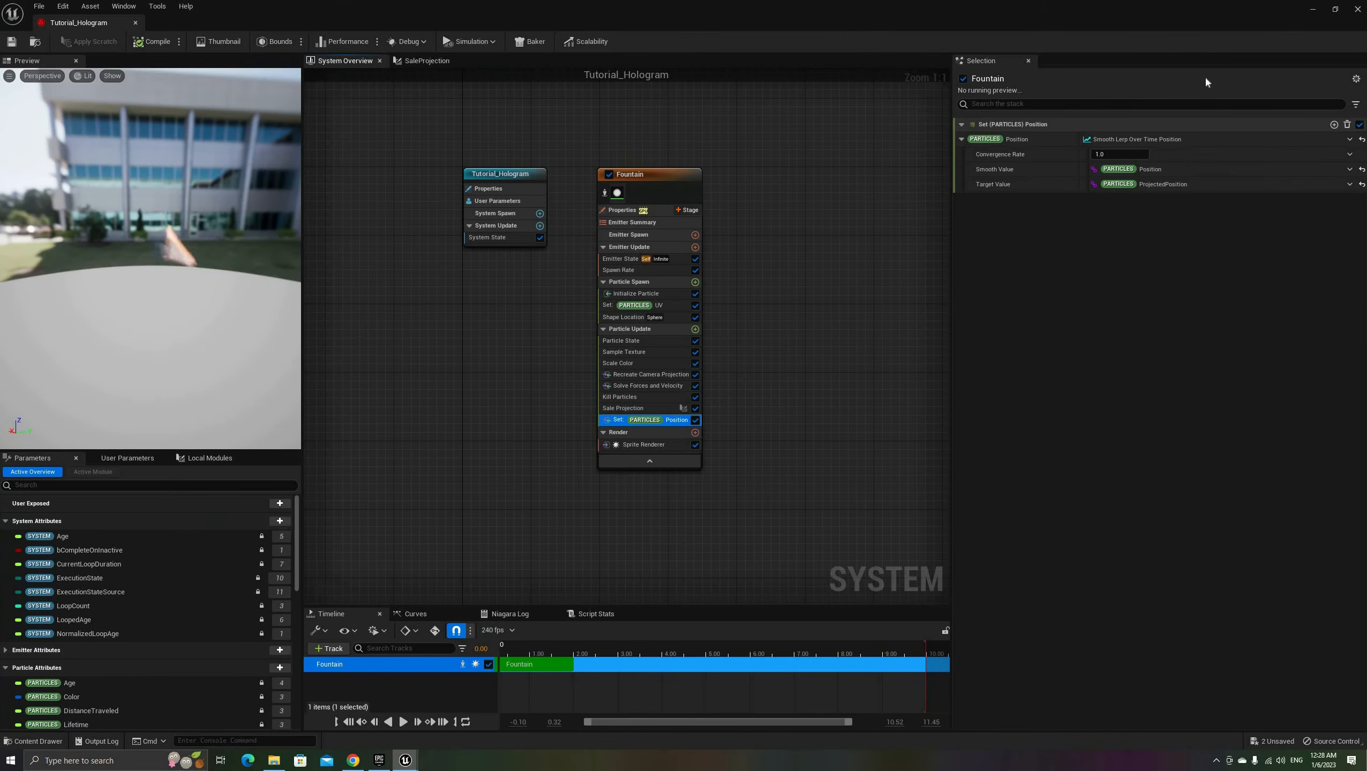
Step: Drive the lerp's Convergence Rate with a Float from Curve dynamic input and play the level to test the particle motion
click(1351, 155)
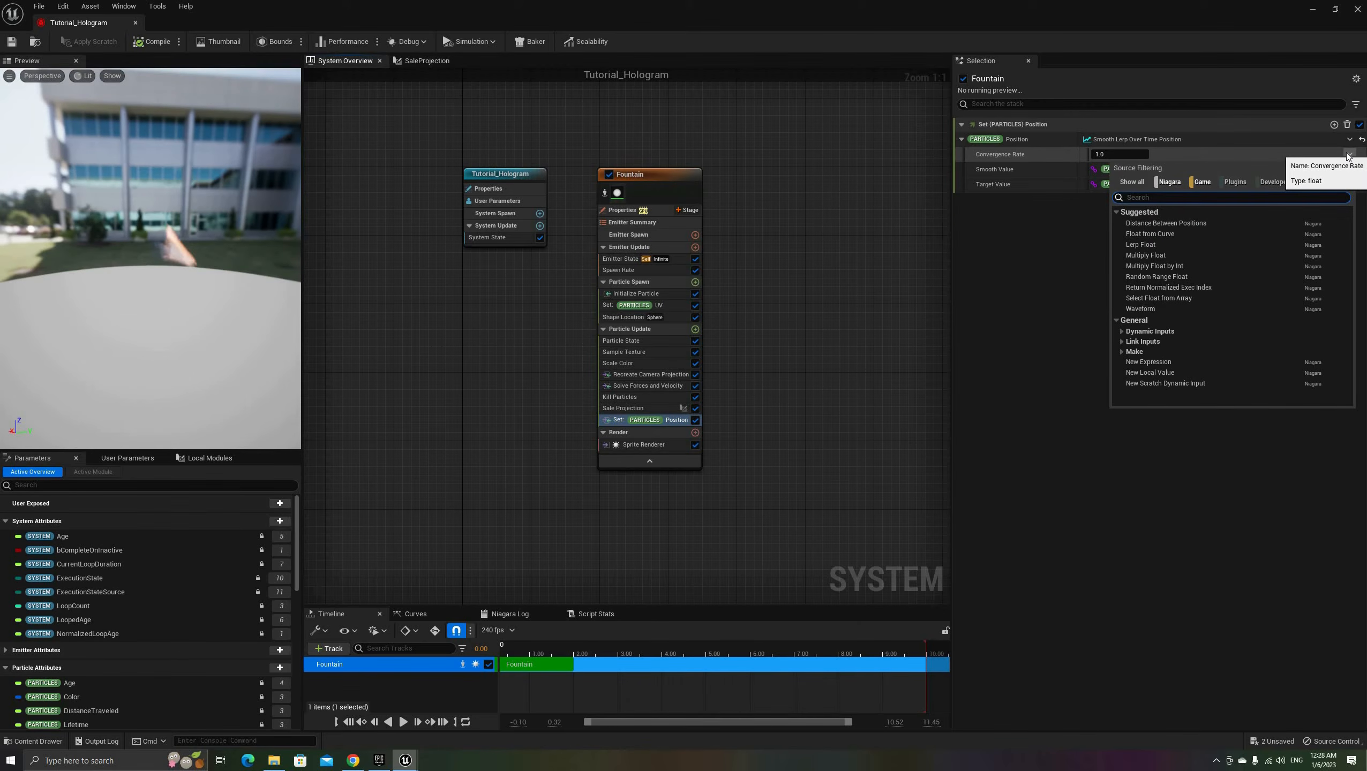
text(cu)
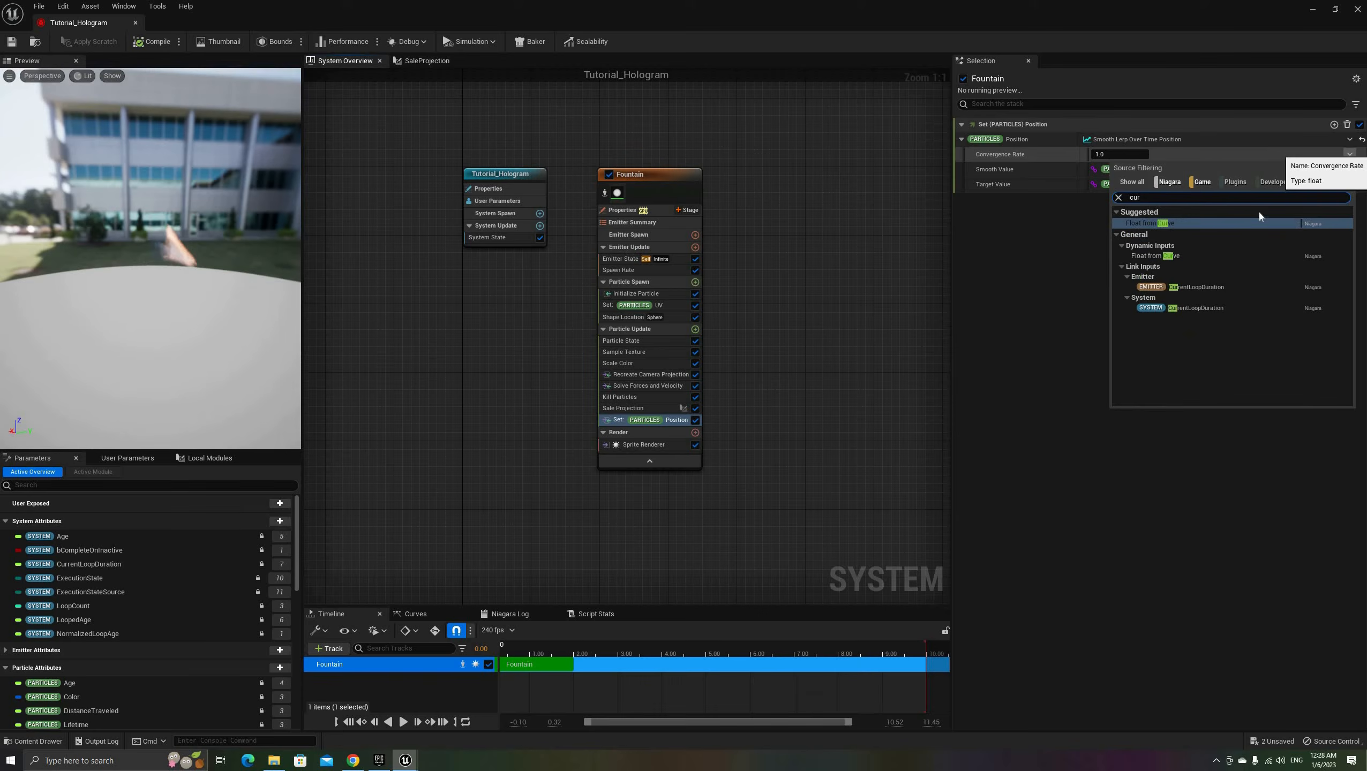
text(r)
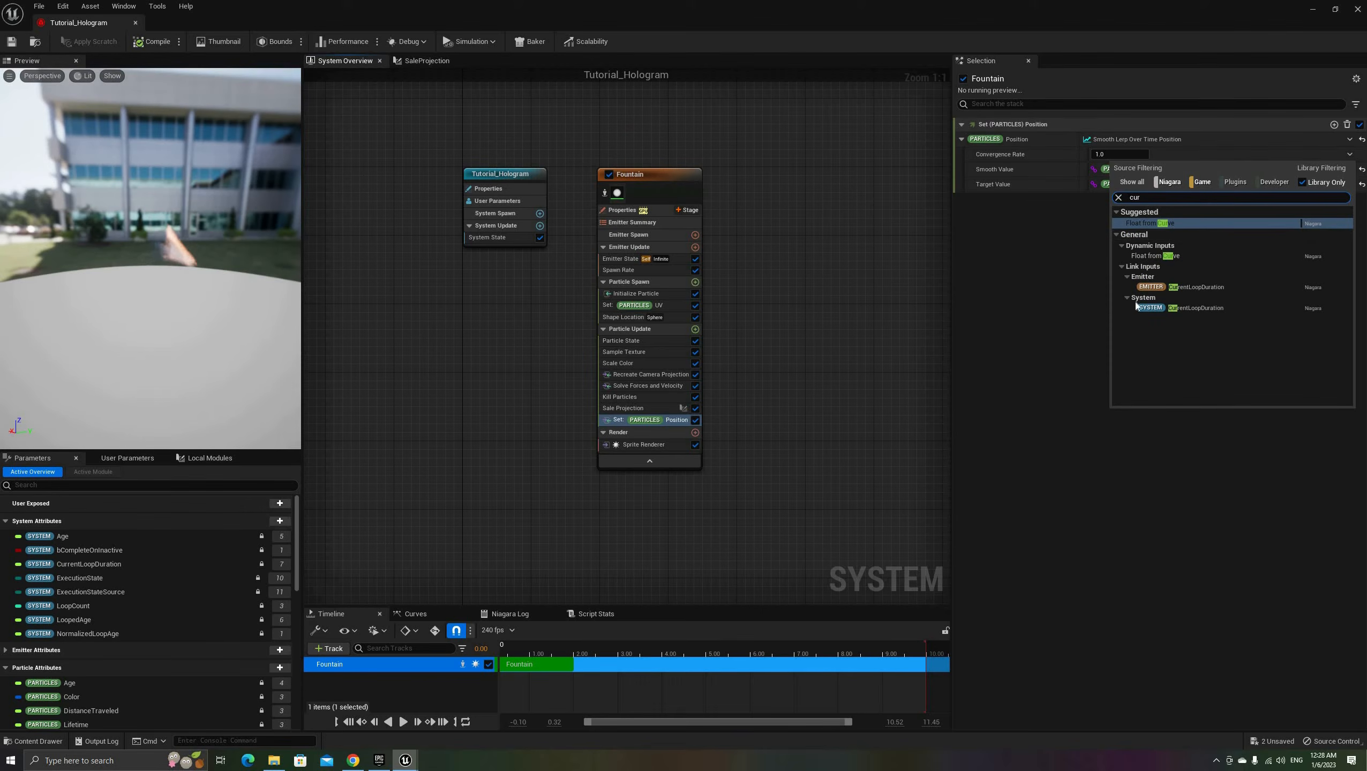
click(1175, 222)
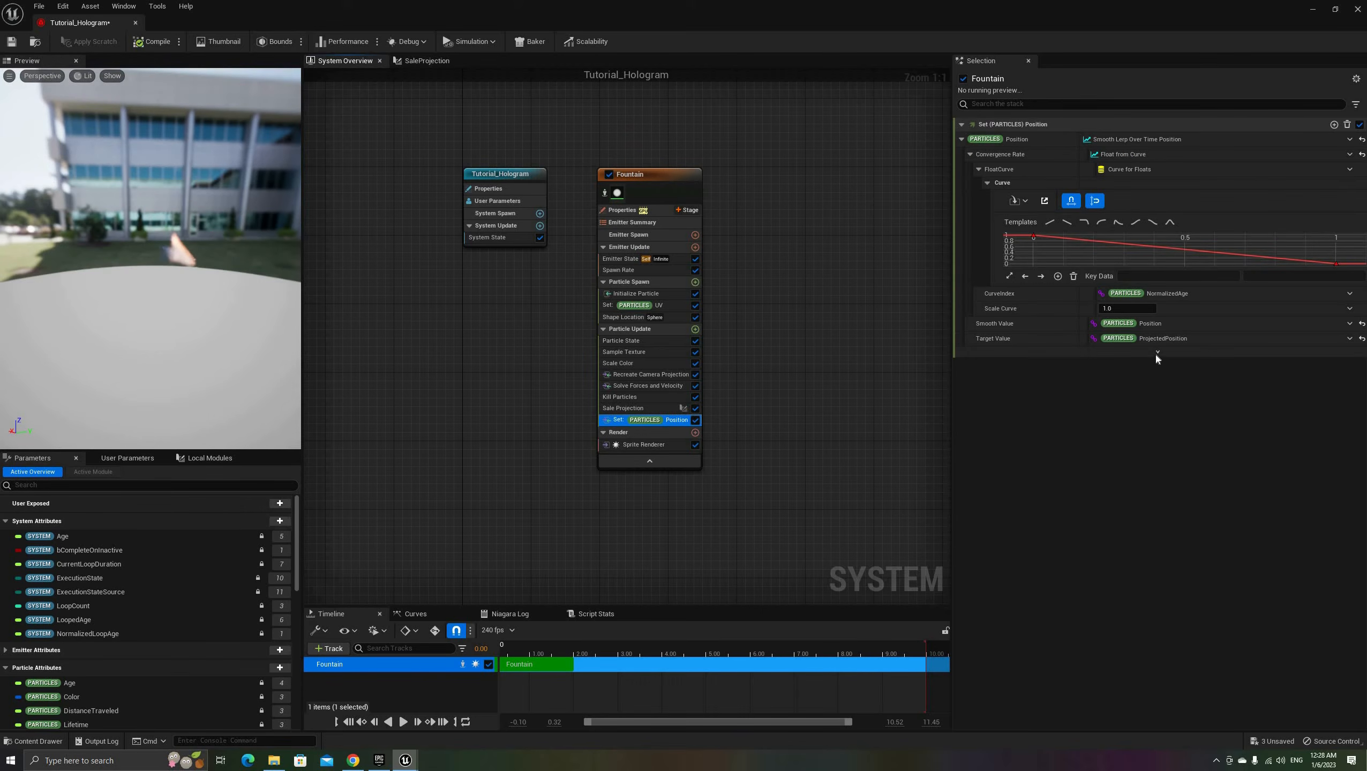
click(1157, 352)
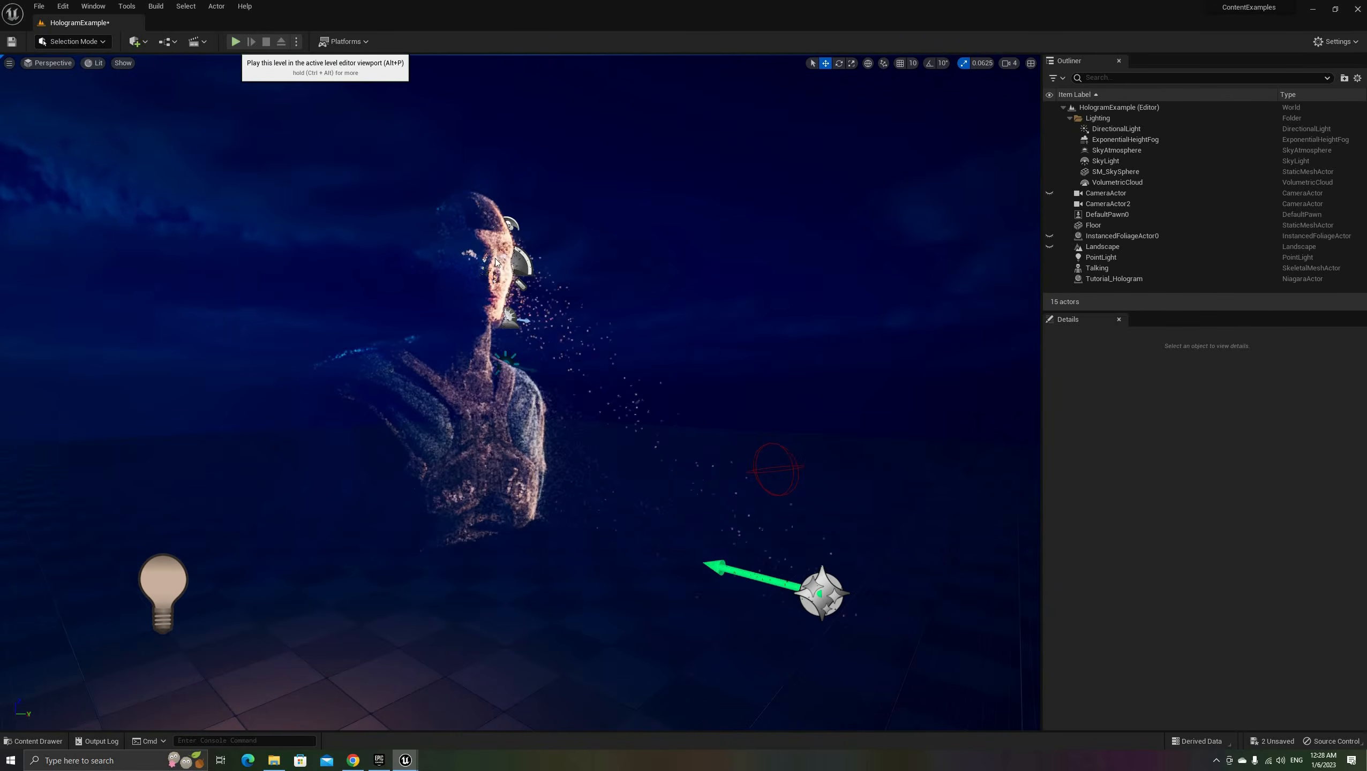
click(235, 42)
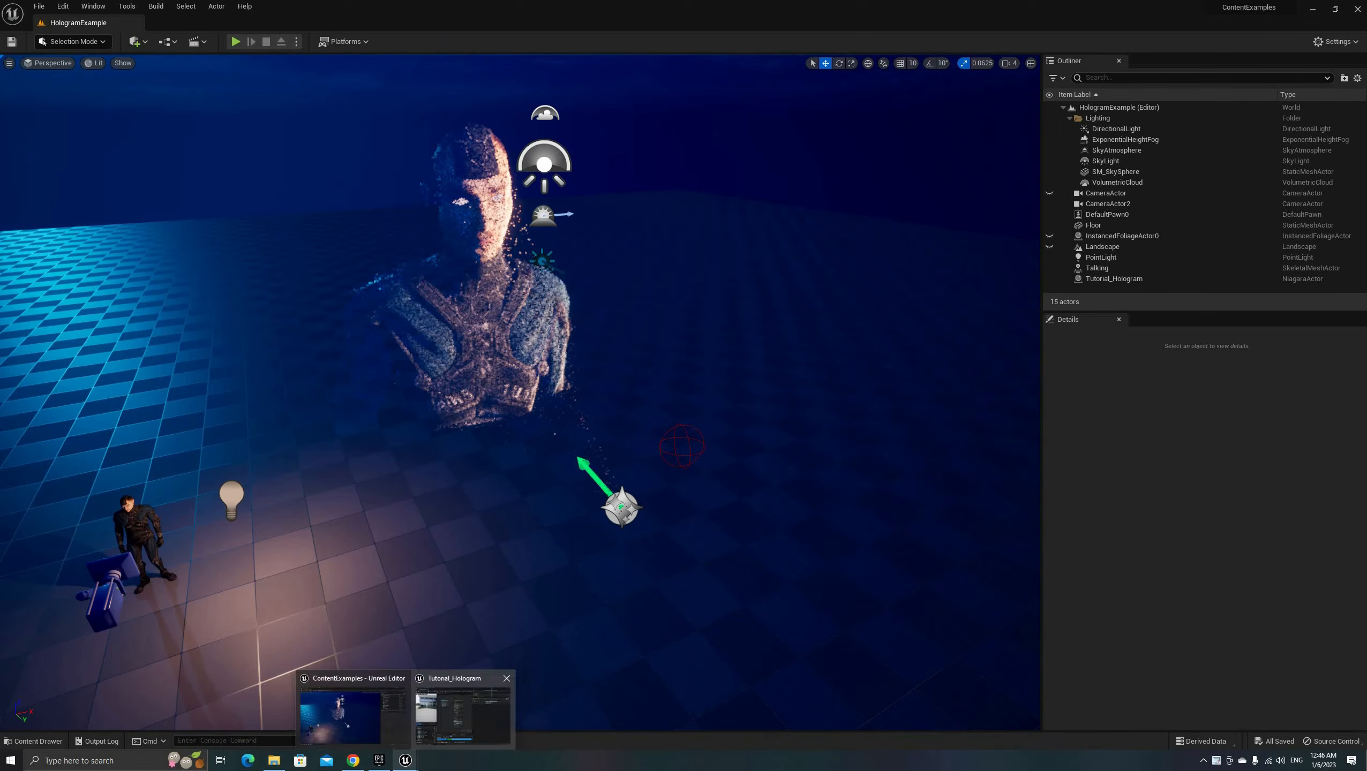
Step: In the Tutorial_Hologram system, set the Scale Color module's Scale RGB input to Vector from Curve
double_click(484, 171)
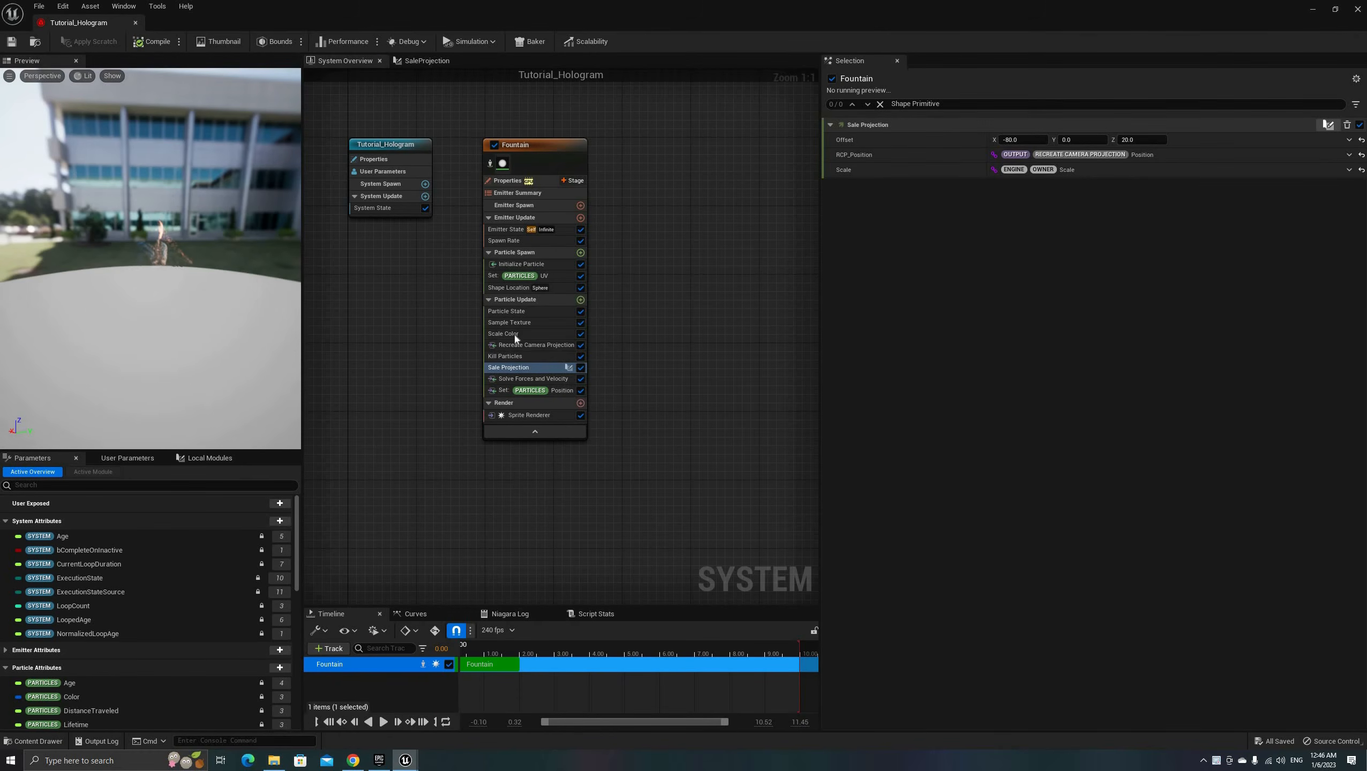
click(515, 334)
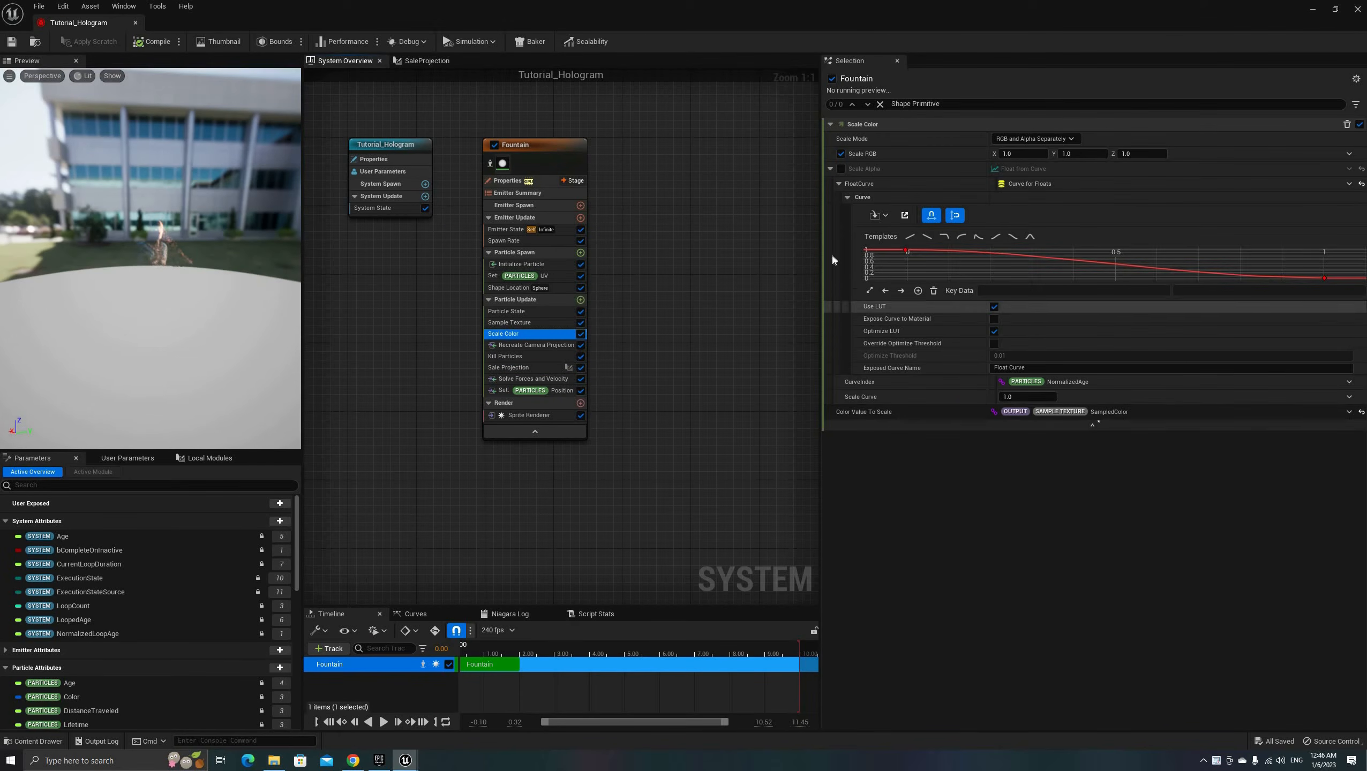
click(830, 168)
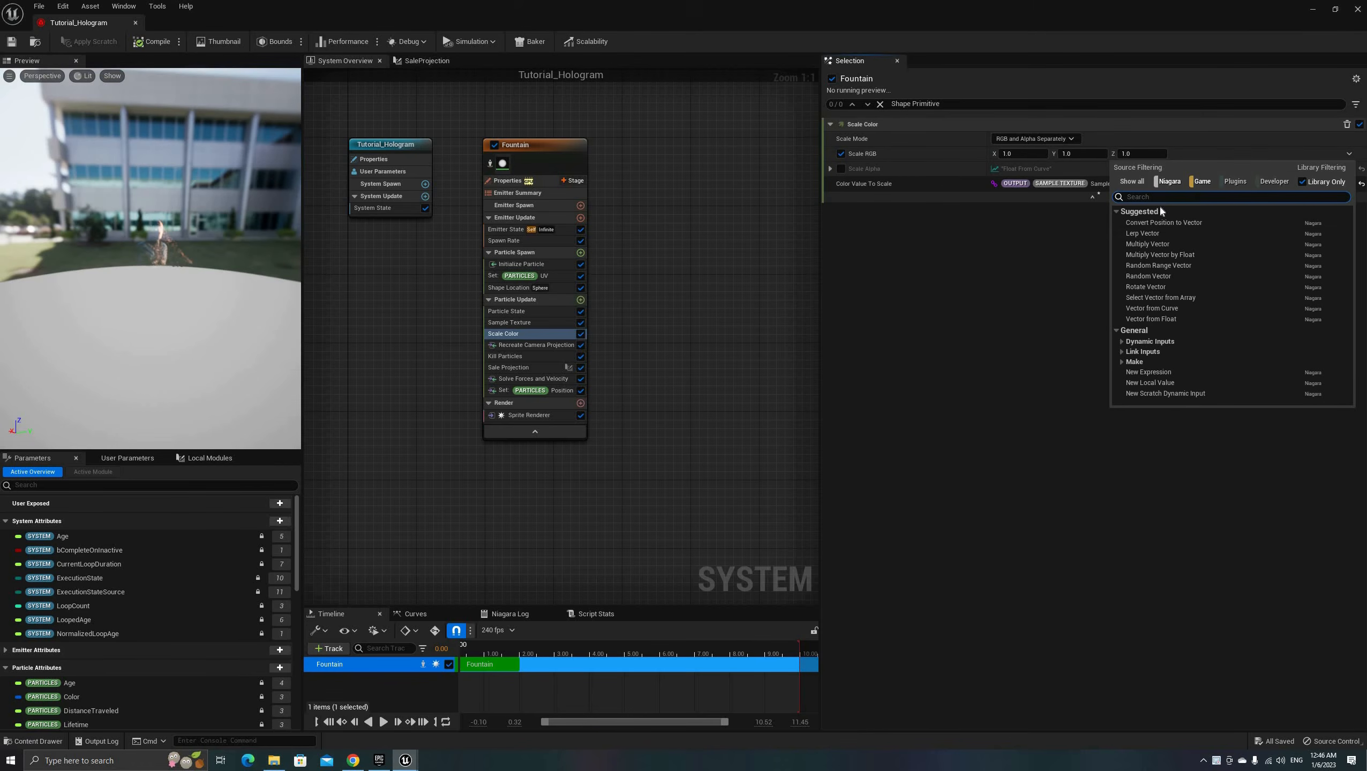
text(cur)
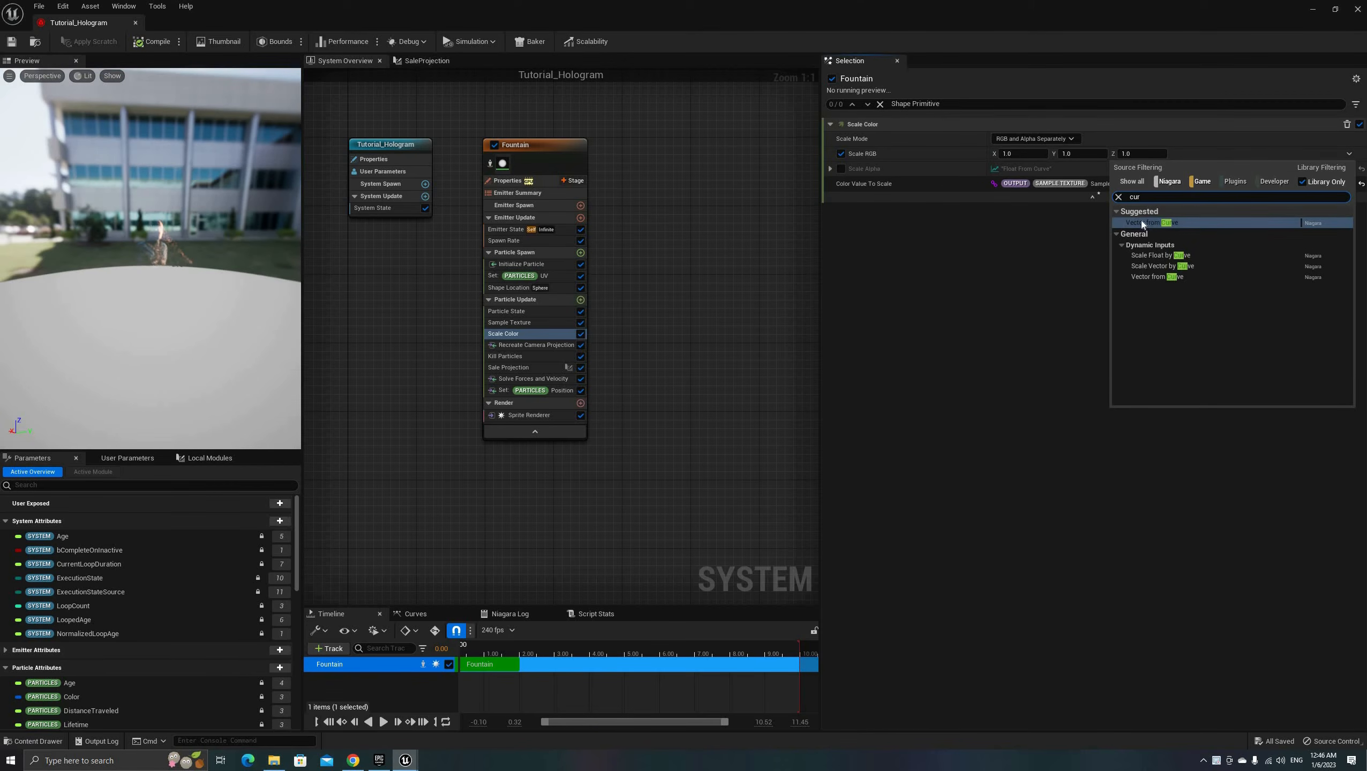
click(1150, 223)
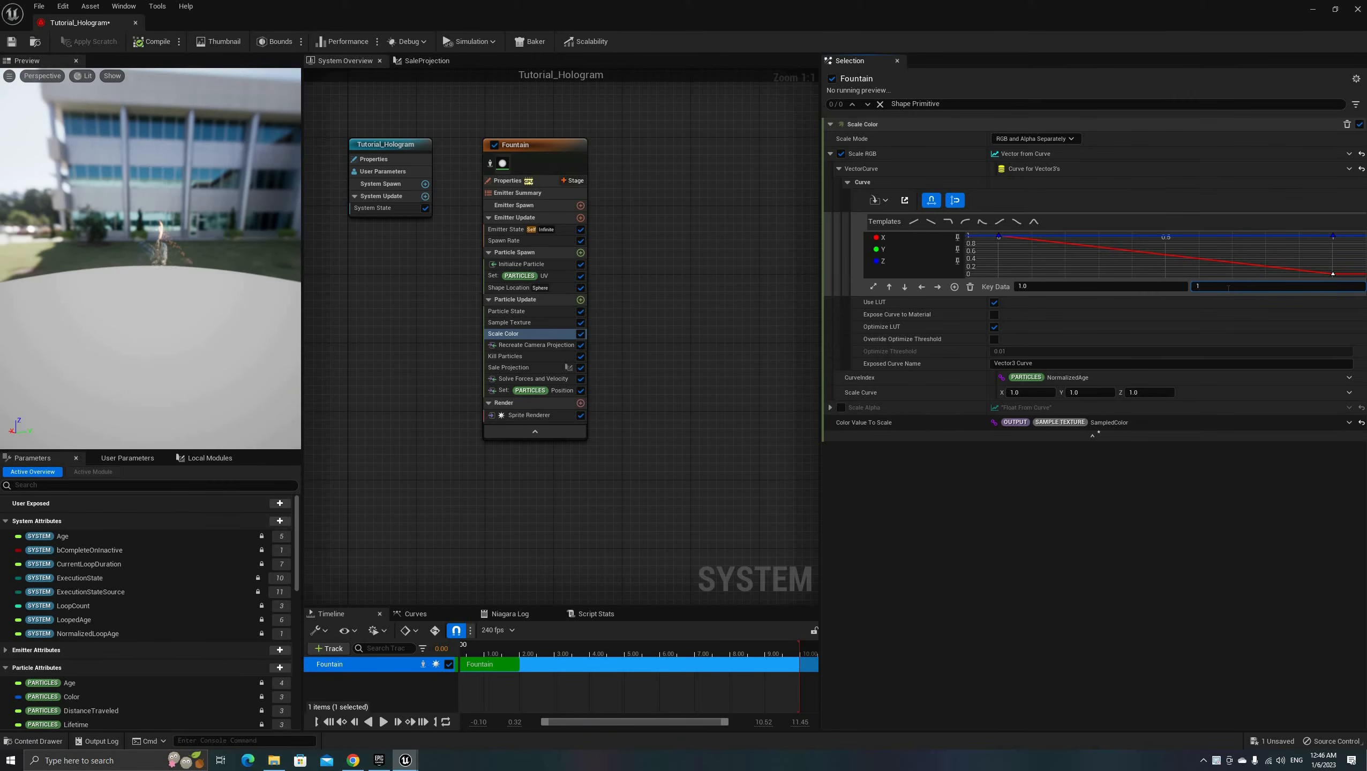
Step: On the Scale RGB curve, set the X end key to 1 and the Z key at time 0 to 100 with Auto interpolation
click(1333, 236)
click(999, 236)
click(874, 287)
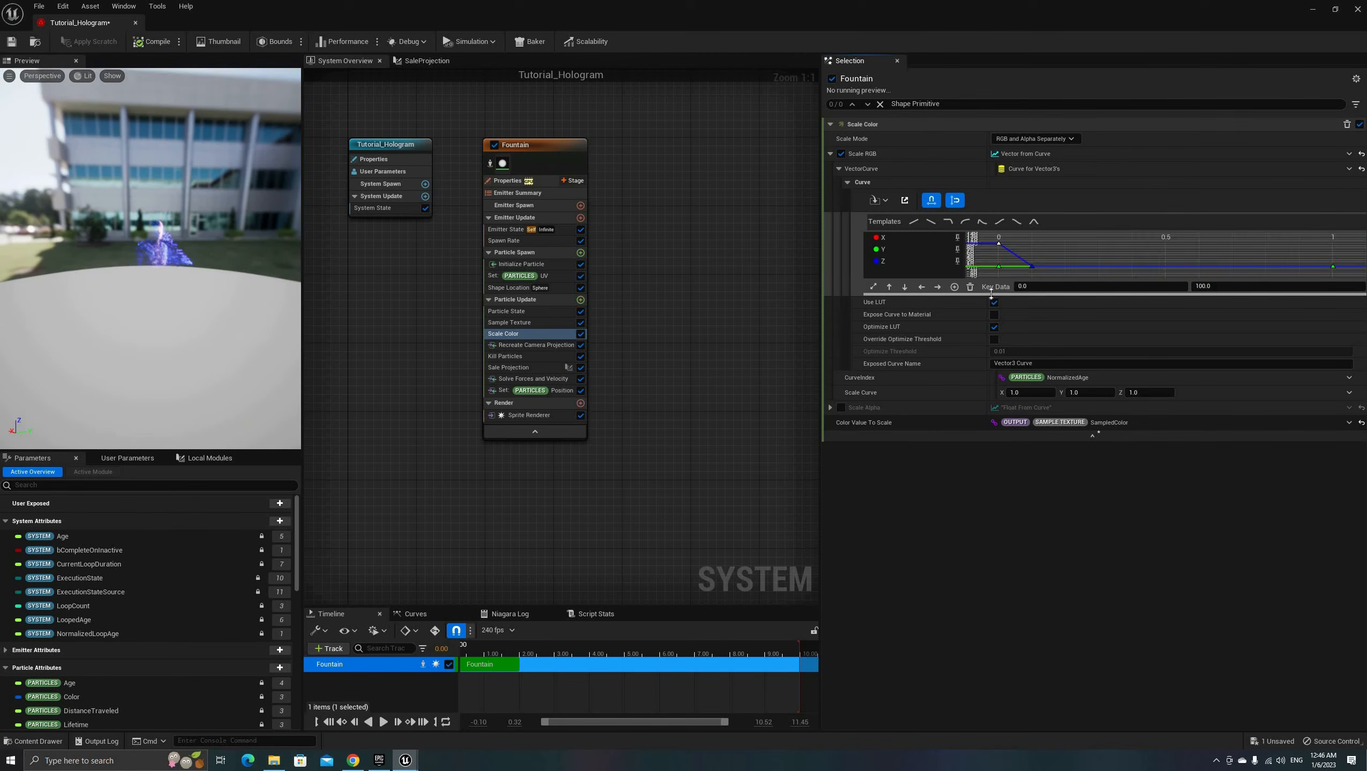
right_click(999, 244)
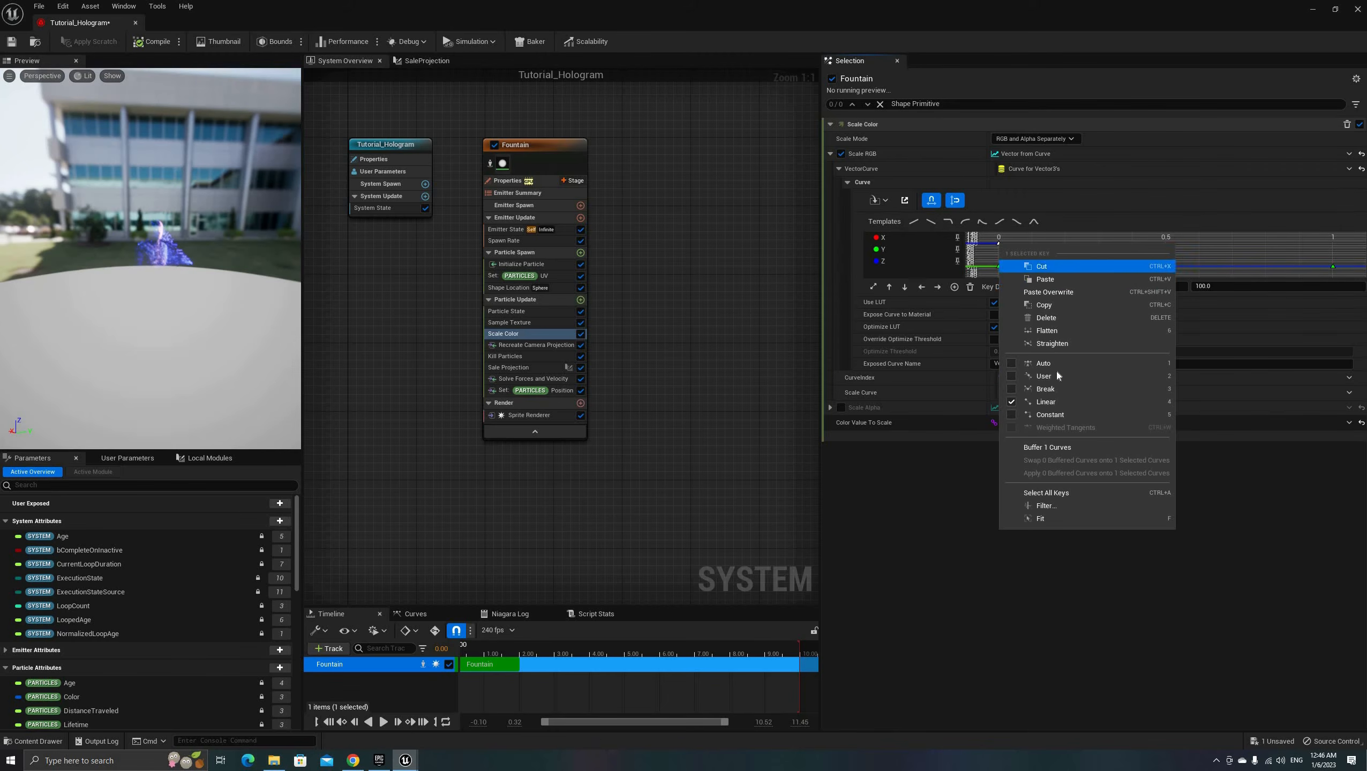
click(1056, 362)
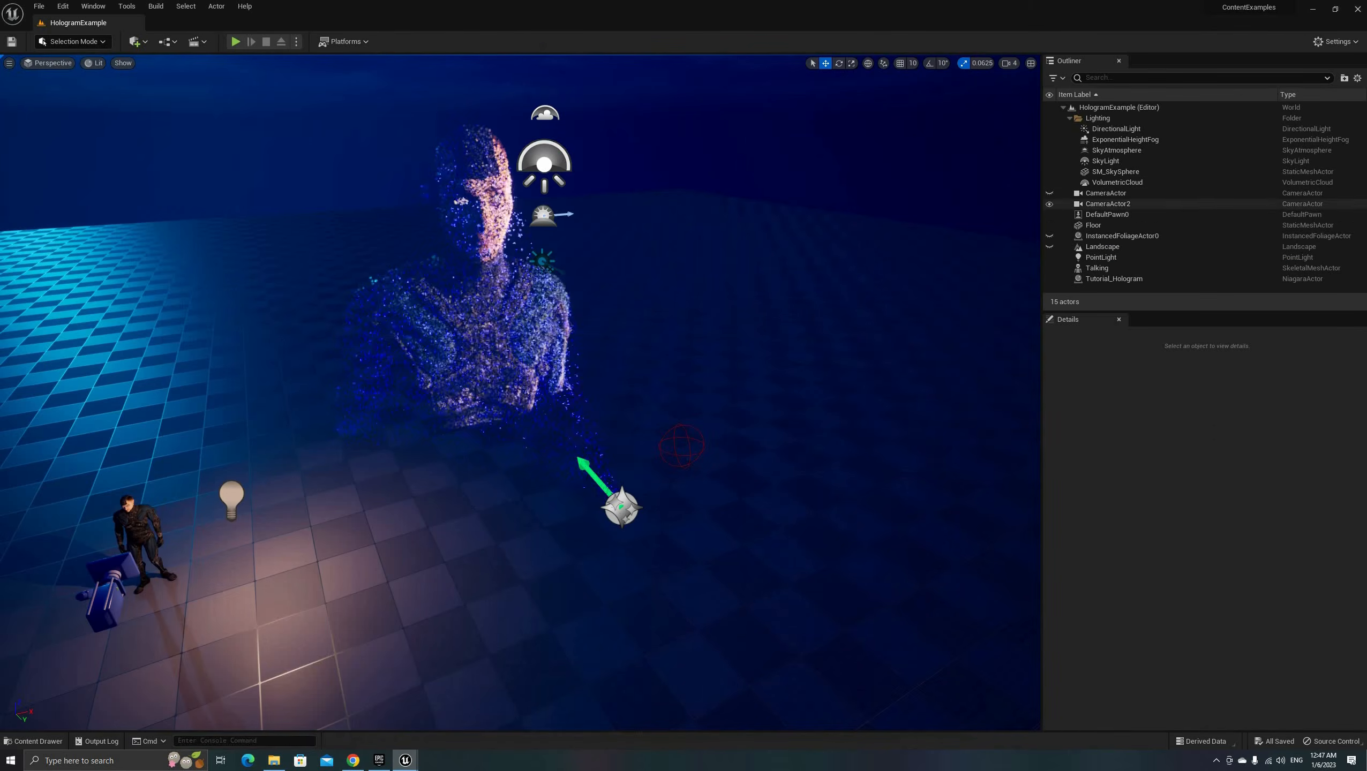
Step: Play the HologramExample level, fly around the hologram to examine its particle colours and trails from all sides, and stop the simulation
right_drag(519, 378, 561, 357)
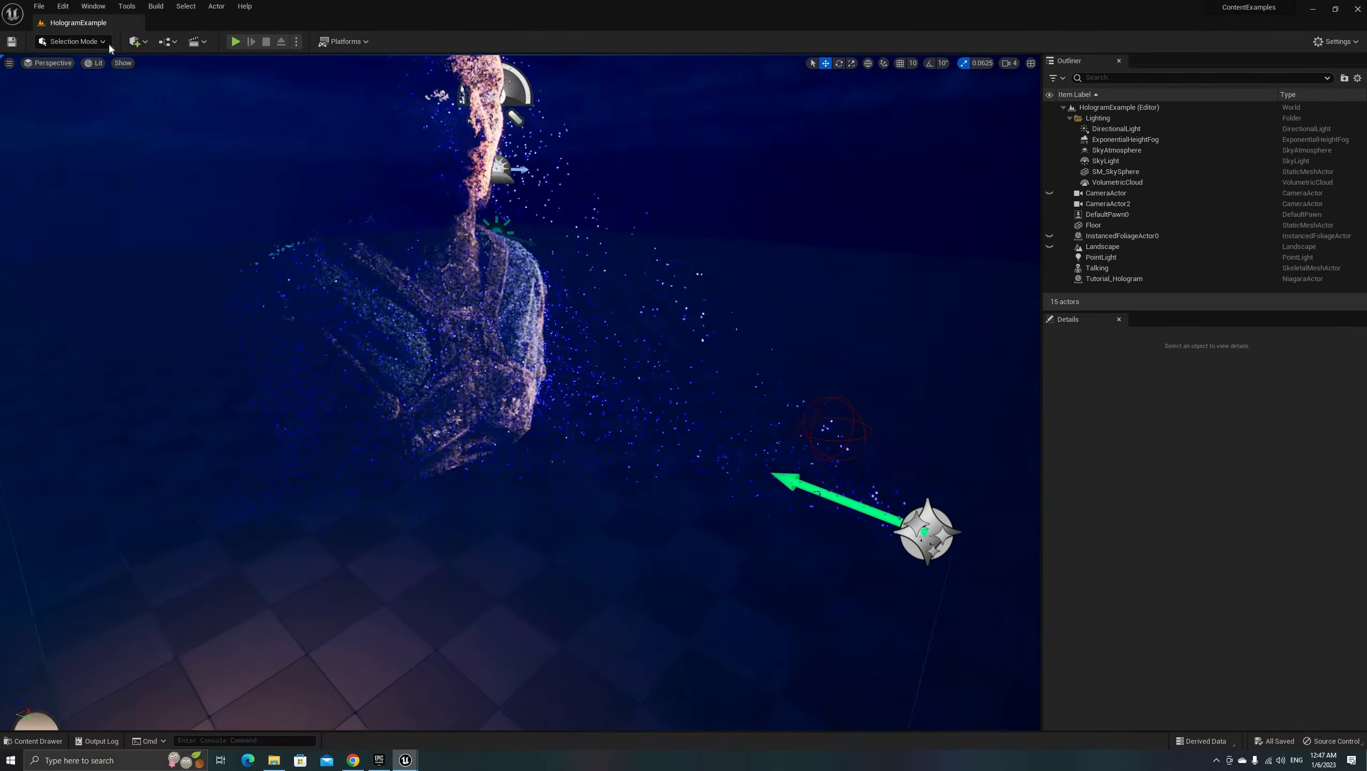
click(235, 42)
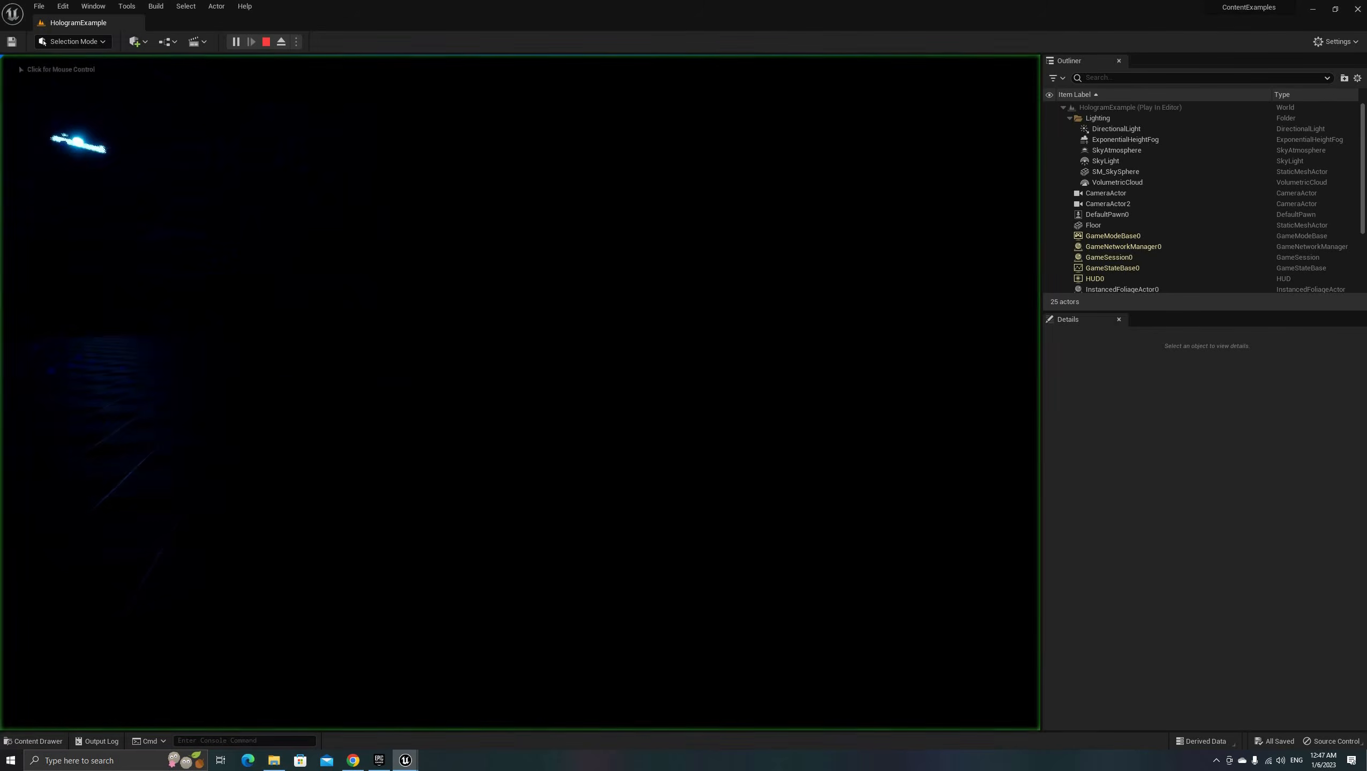
key(a)
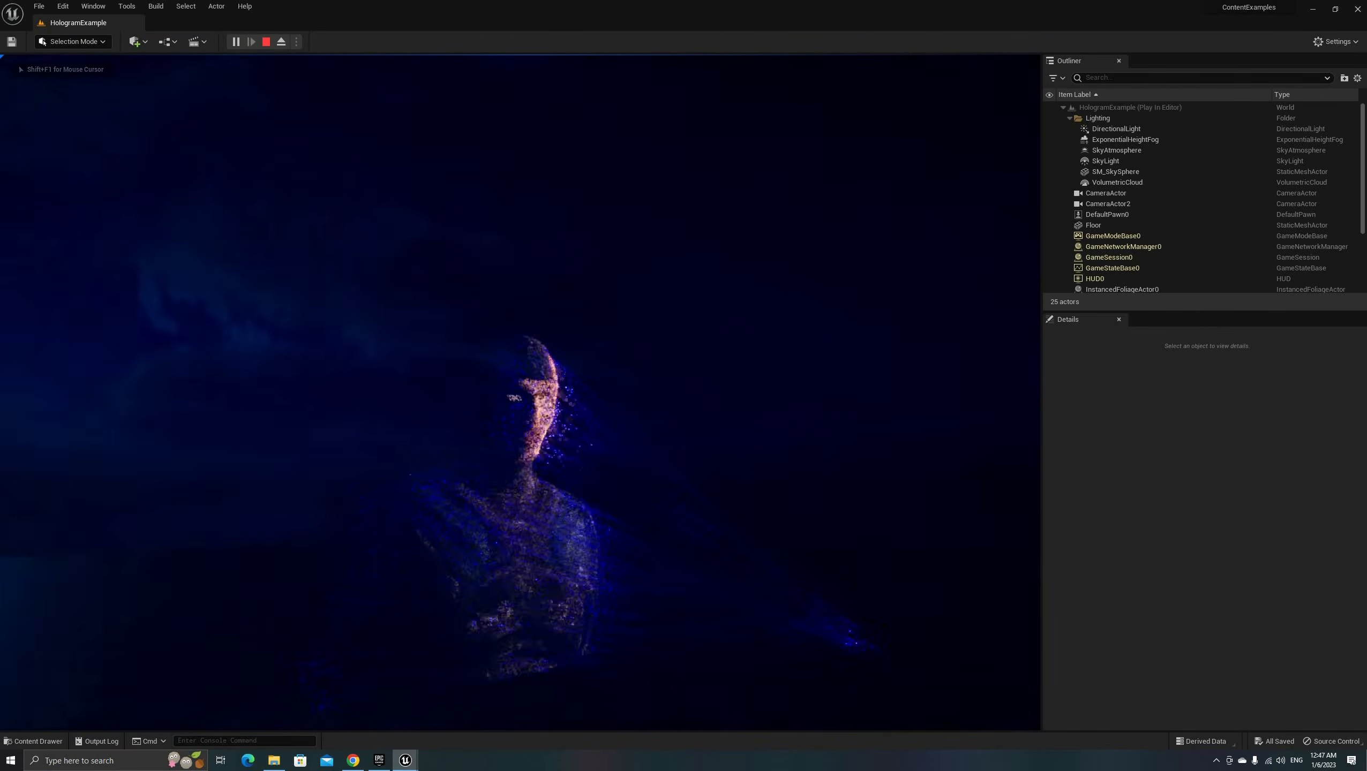
key(d)
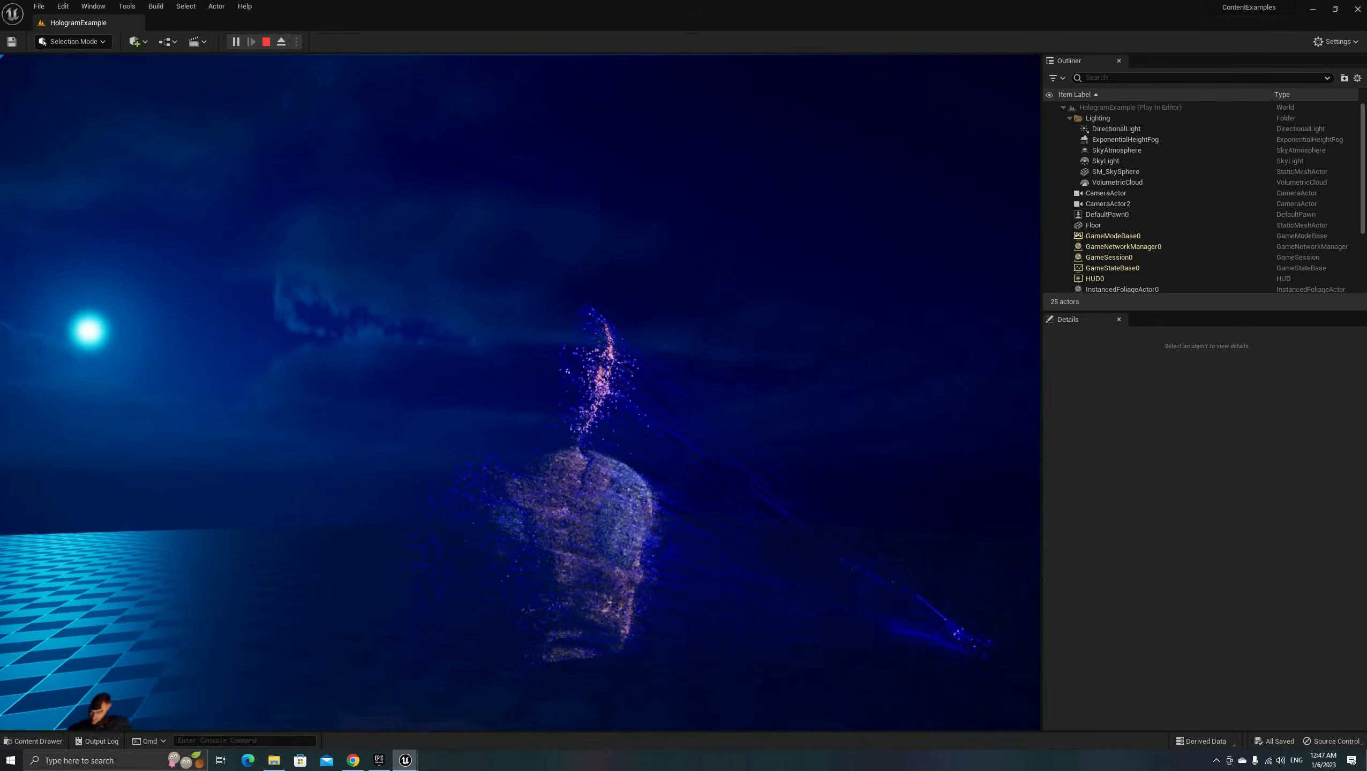
key(a)
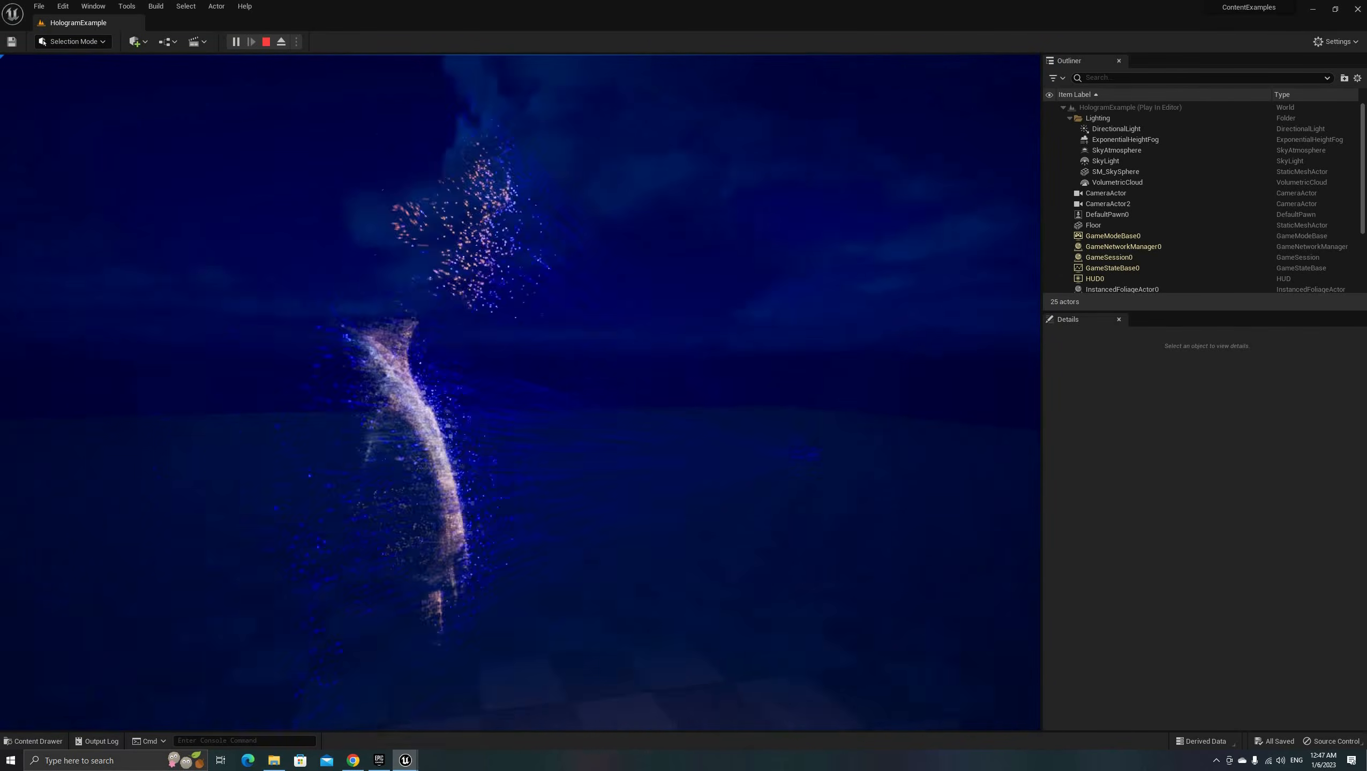
key(d)
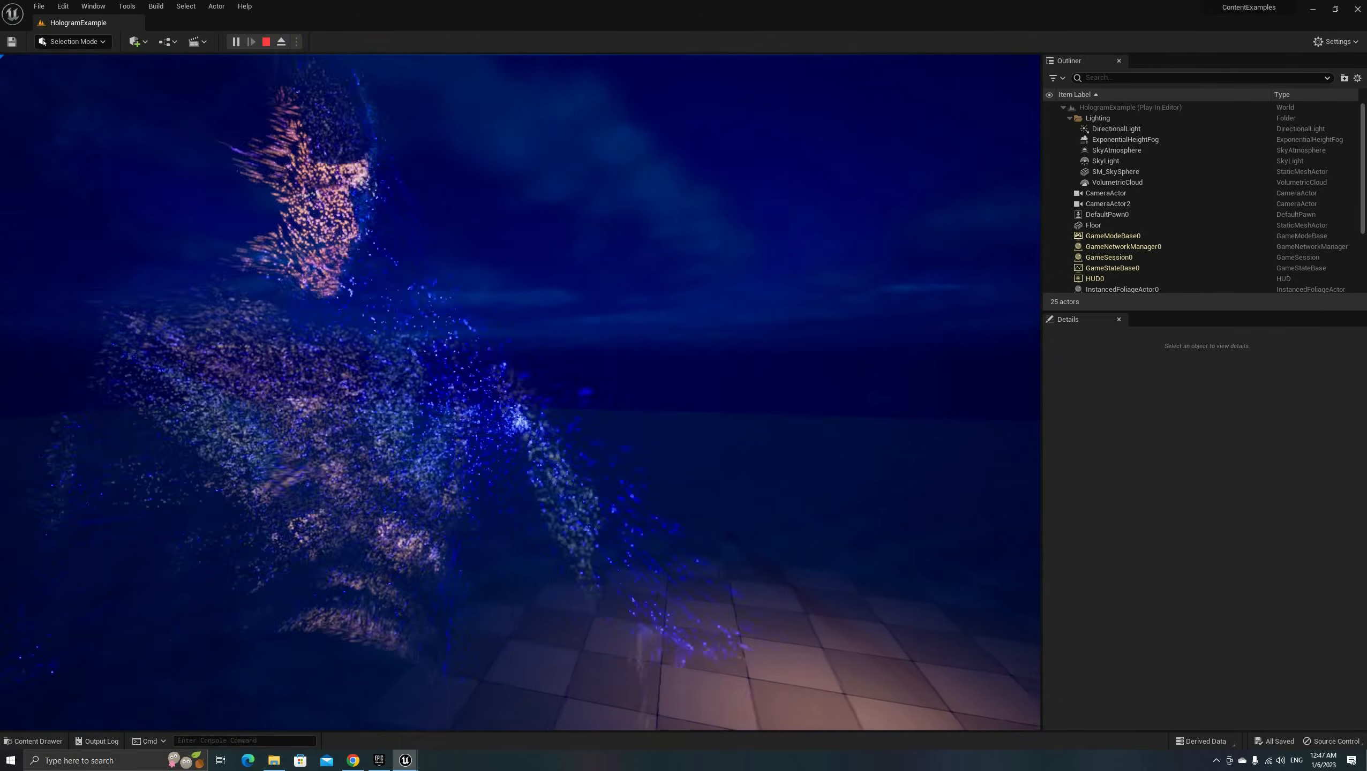
key(a)
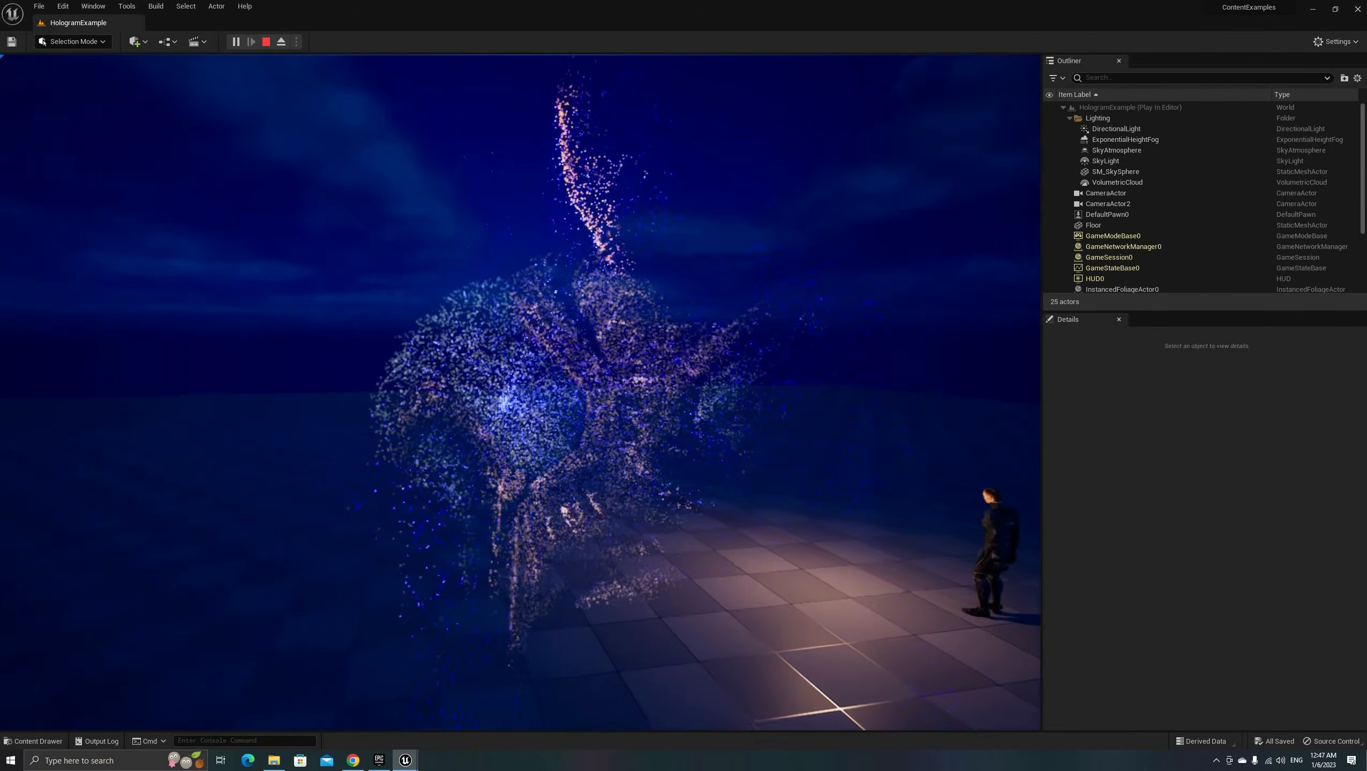
key(a)
key(a)
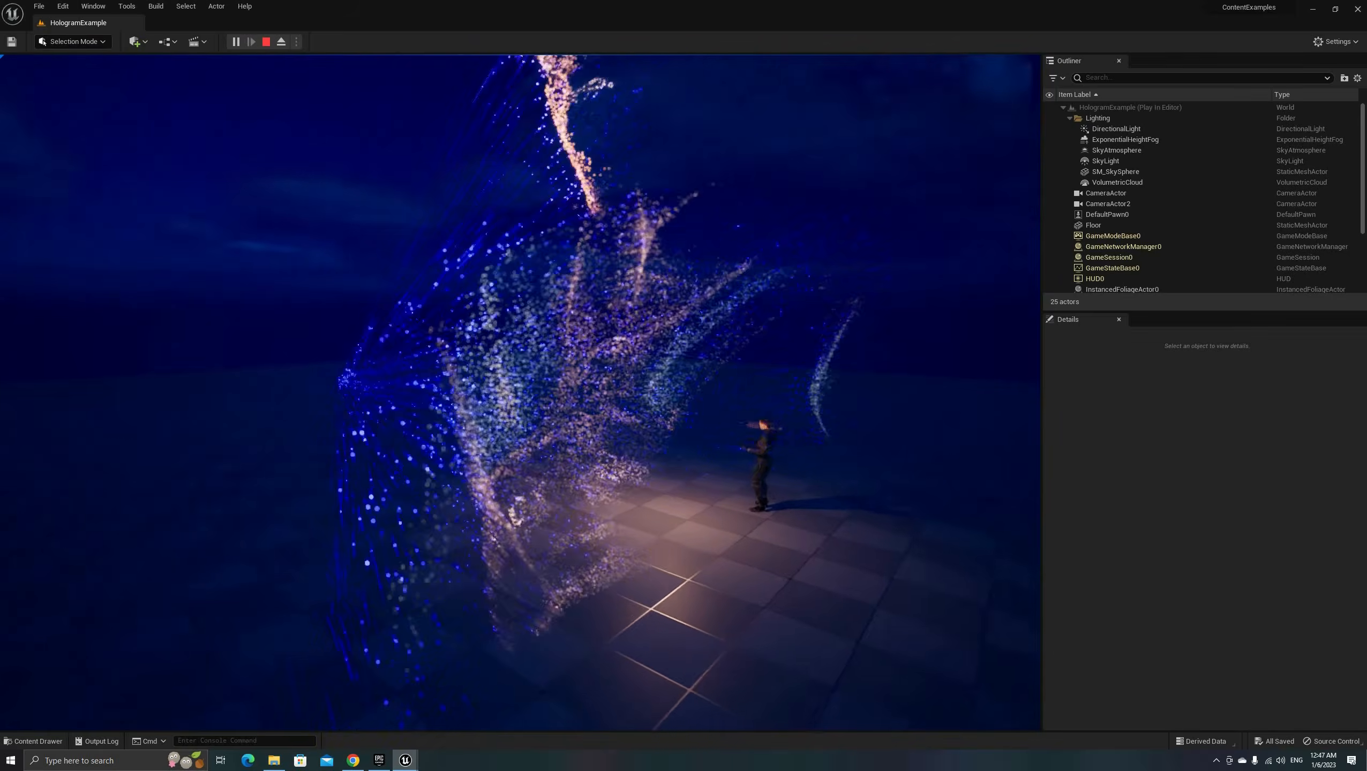
key(a)
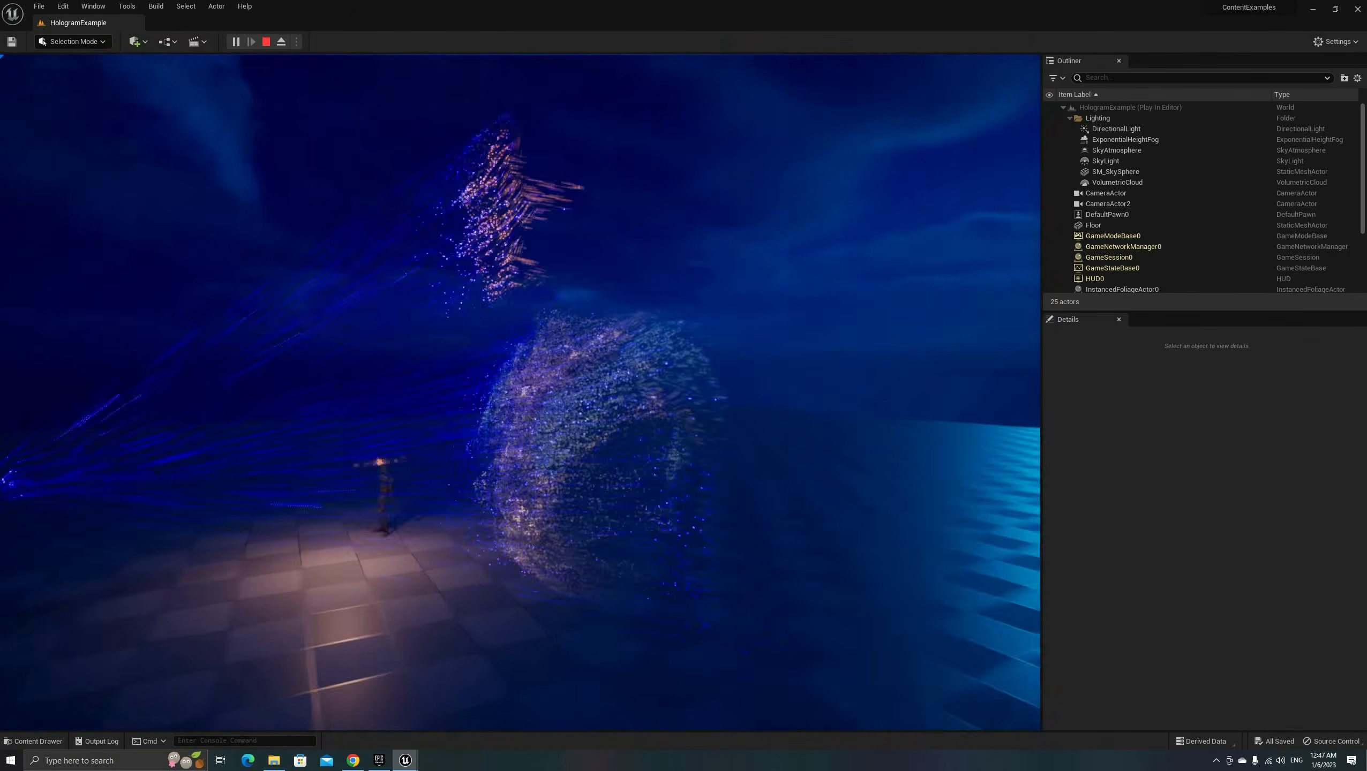
key(a)
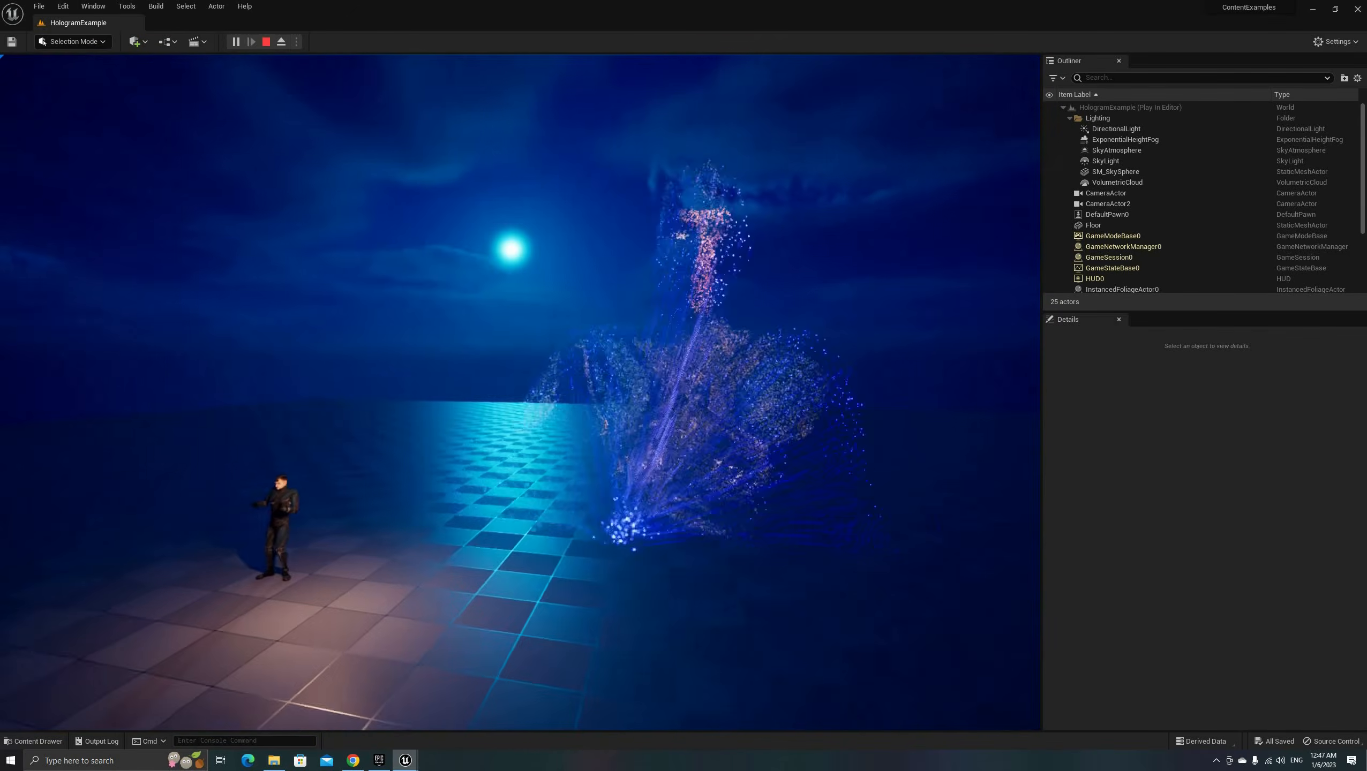
key(a)
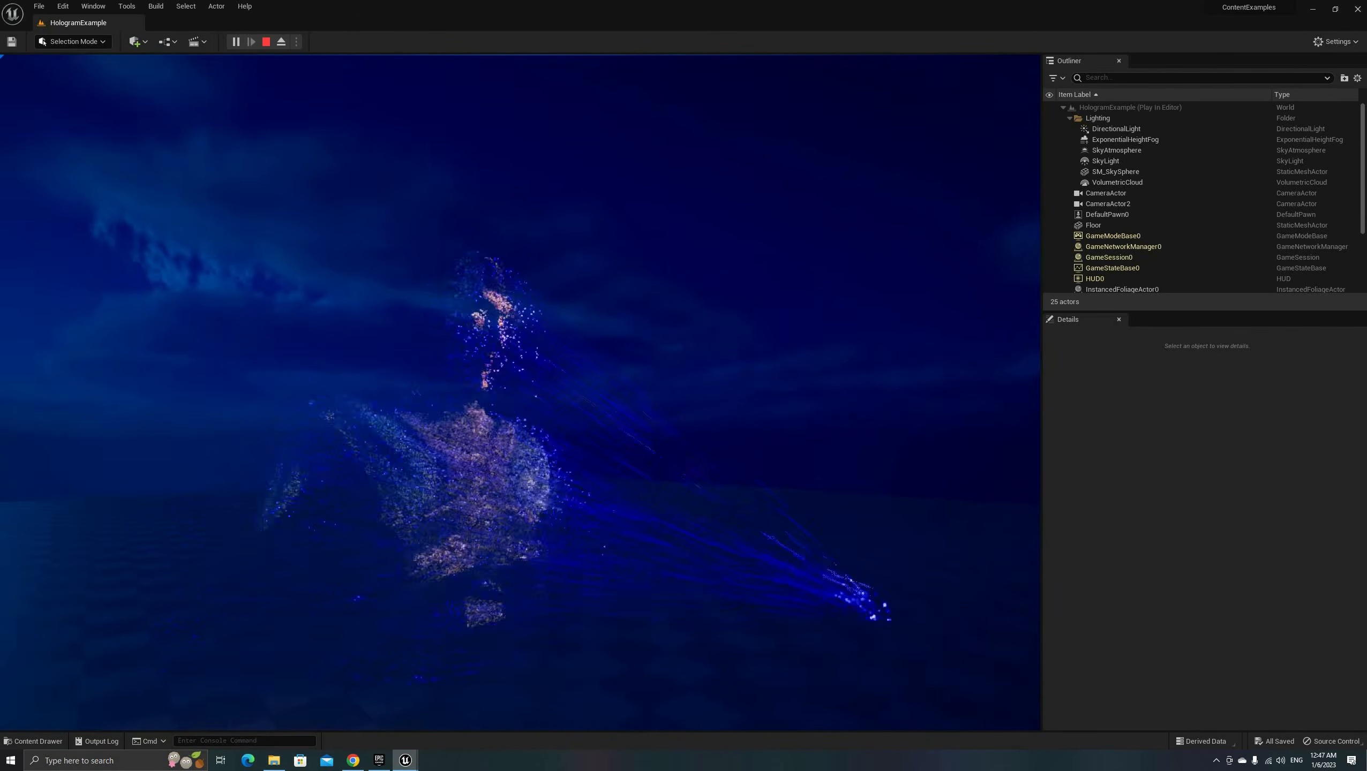
key(Escape)
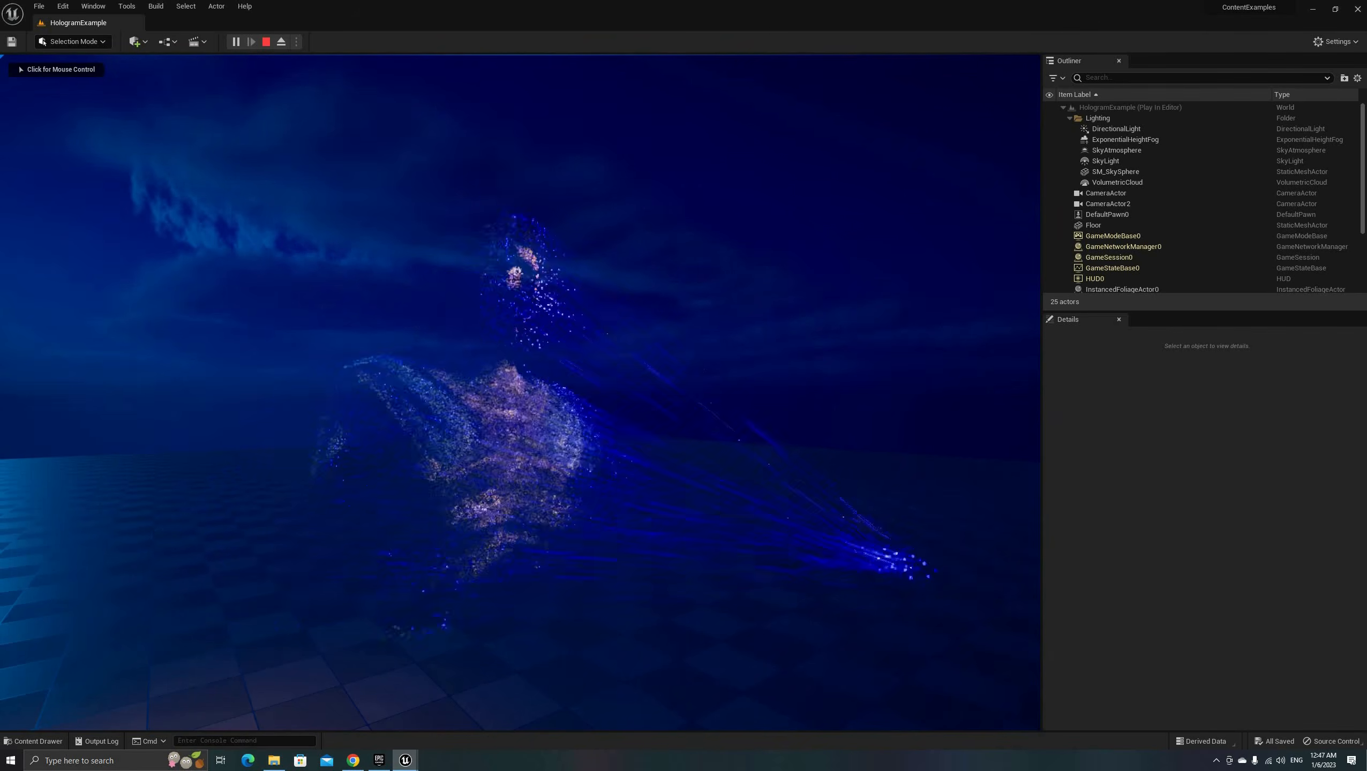
click(520, 392)
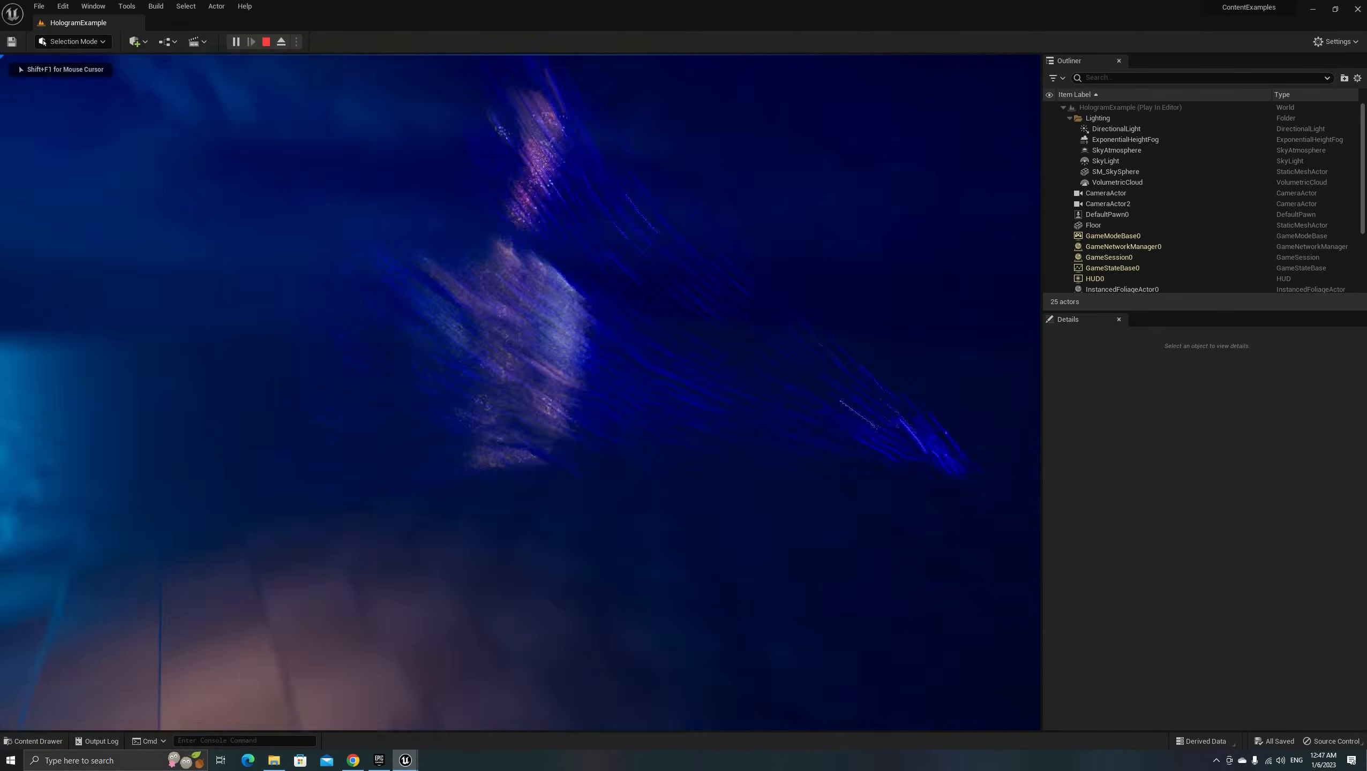
key(shift+F1)
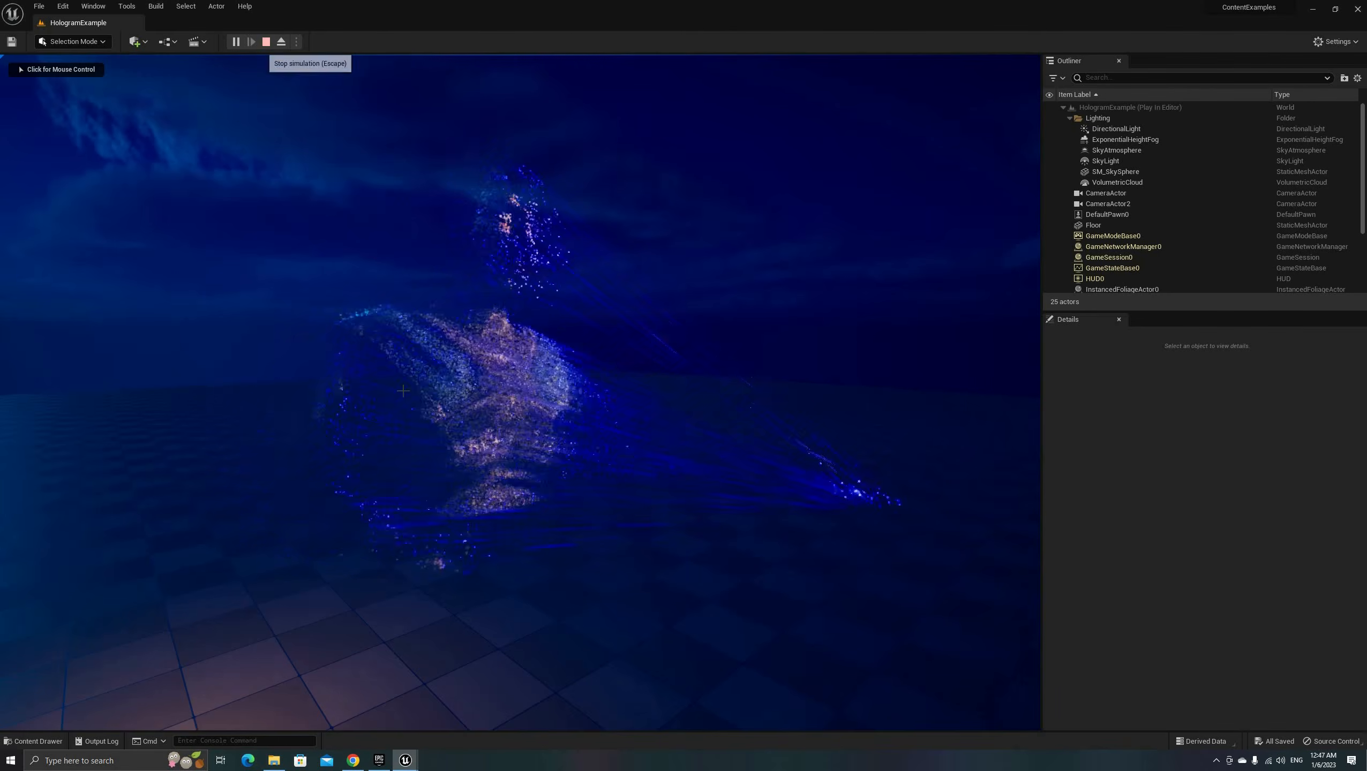
key(Escape)
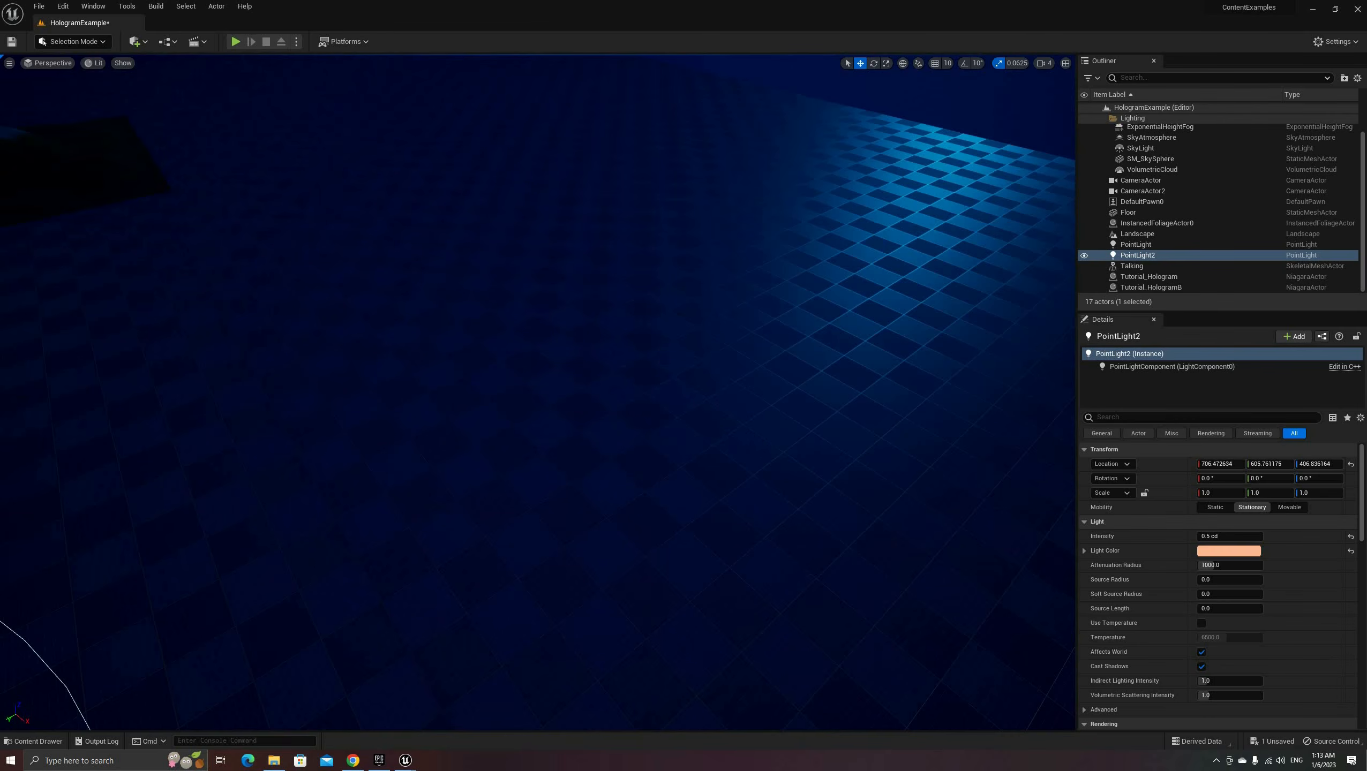
Step: Play the level with the second hologram, inspect its block-like particle figure from several angles, and stop the simulation
key(alt+p)
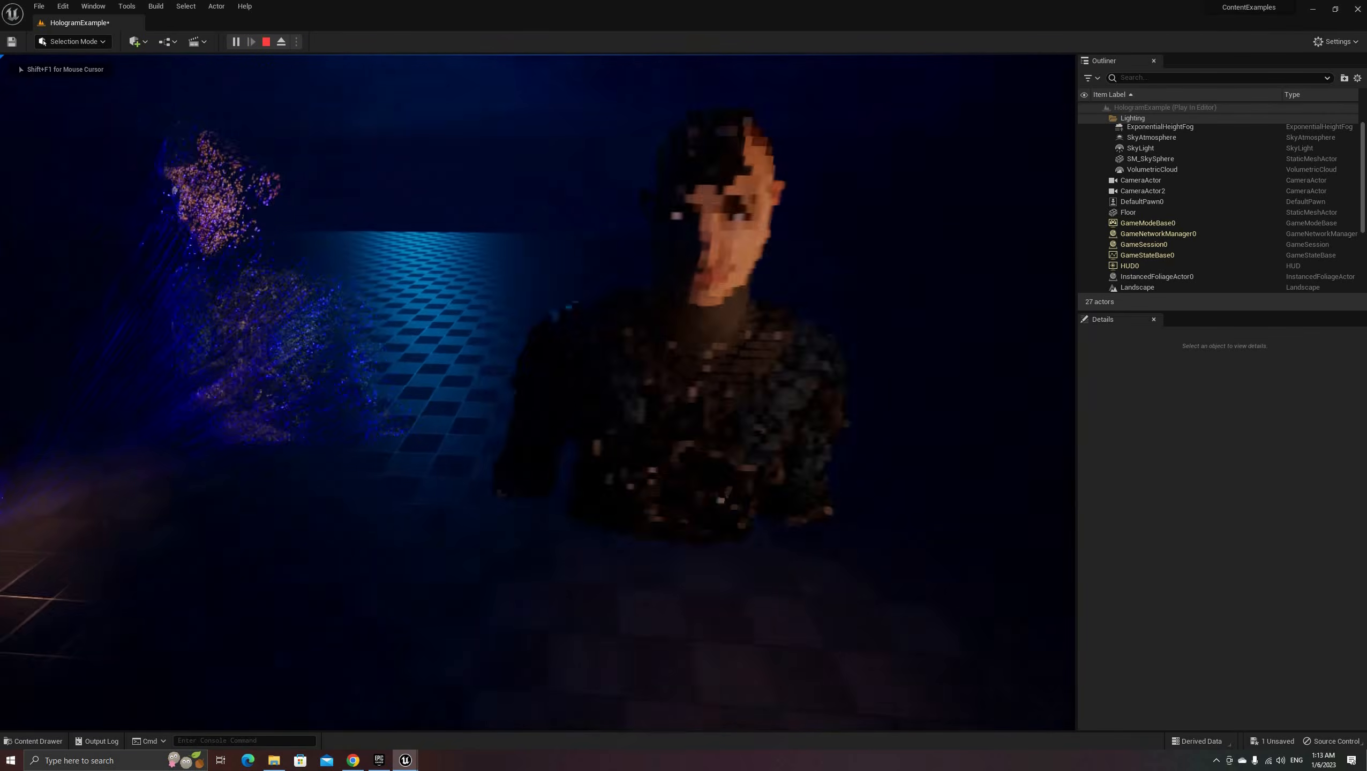
key(a)
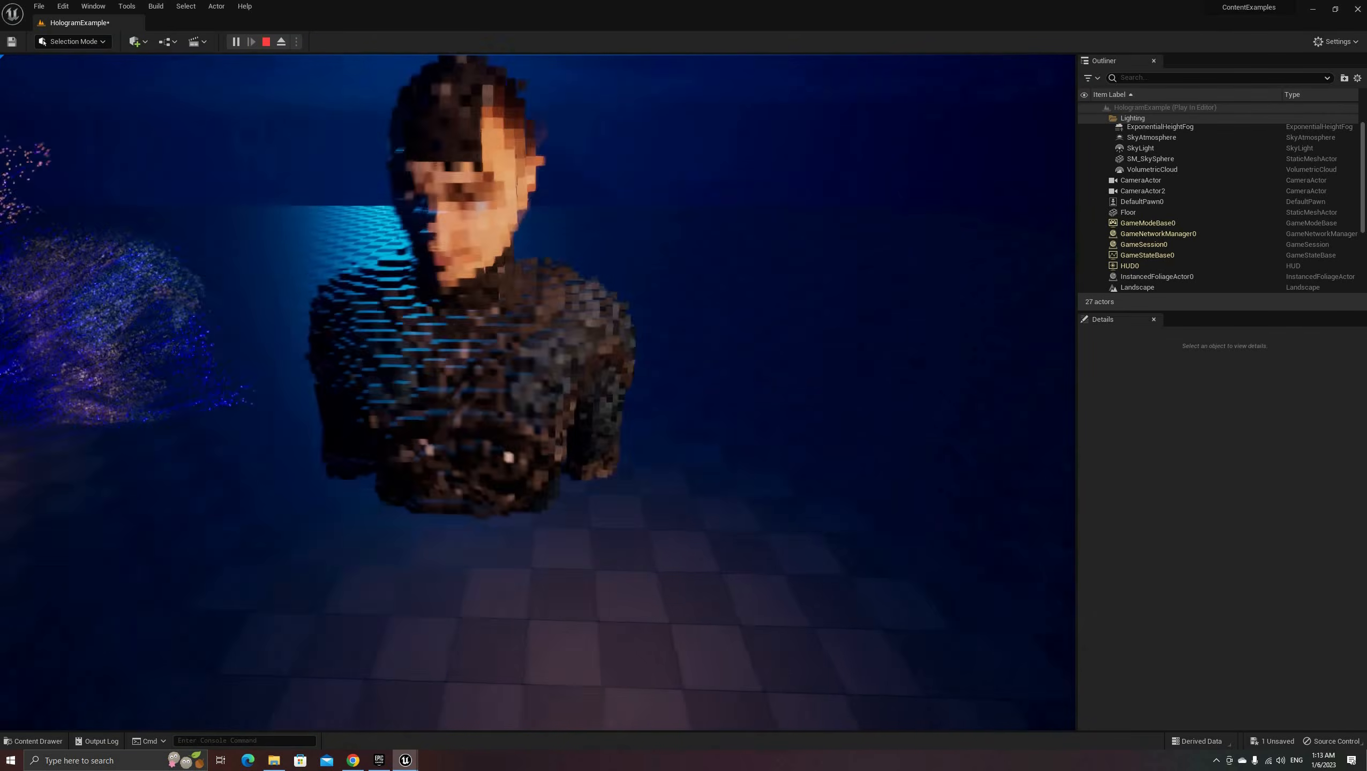
key(a)
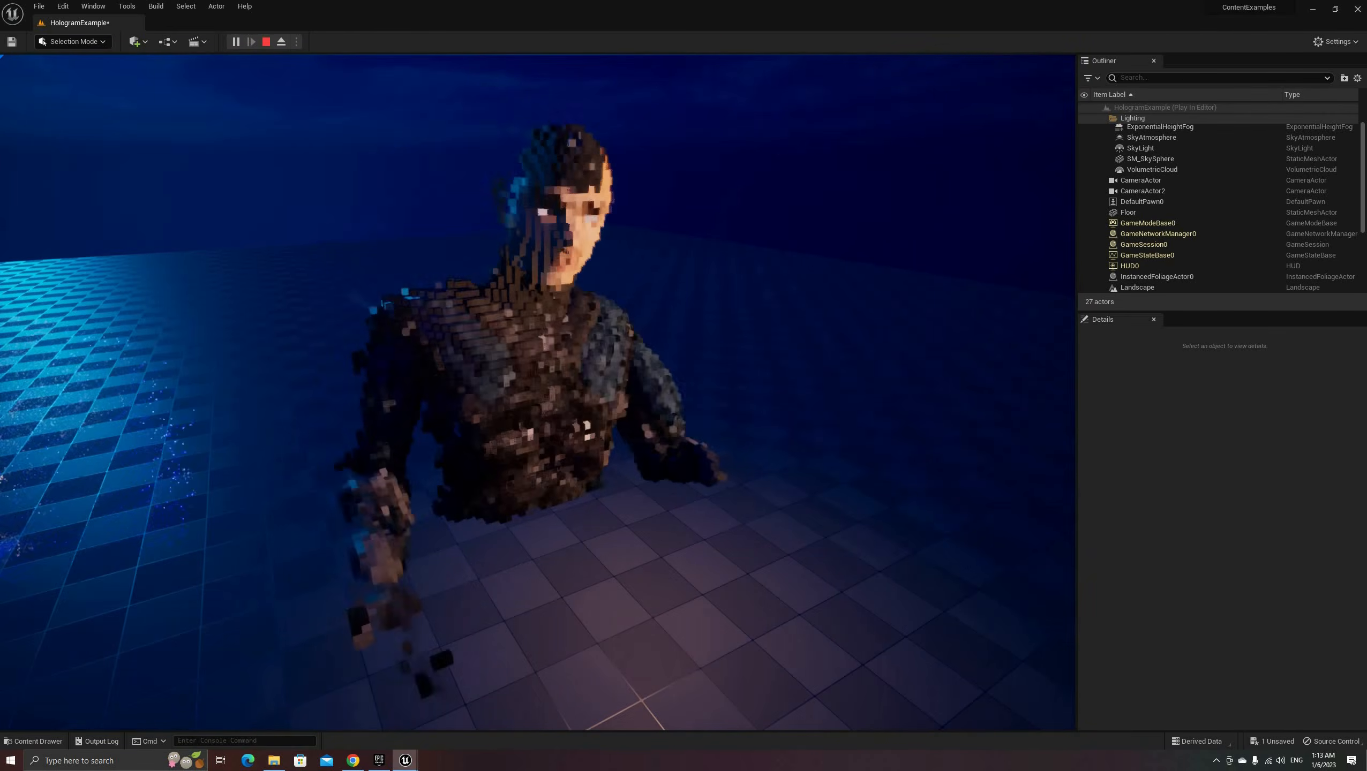
key(a)
key(shift+F1)
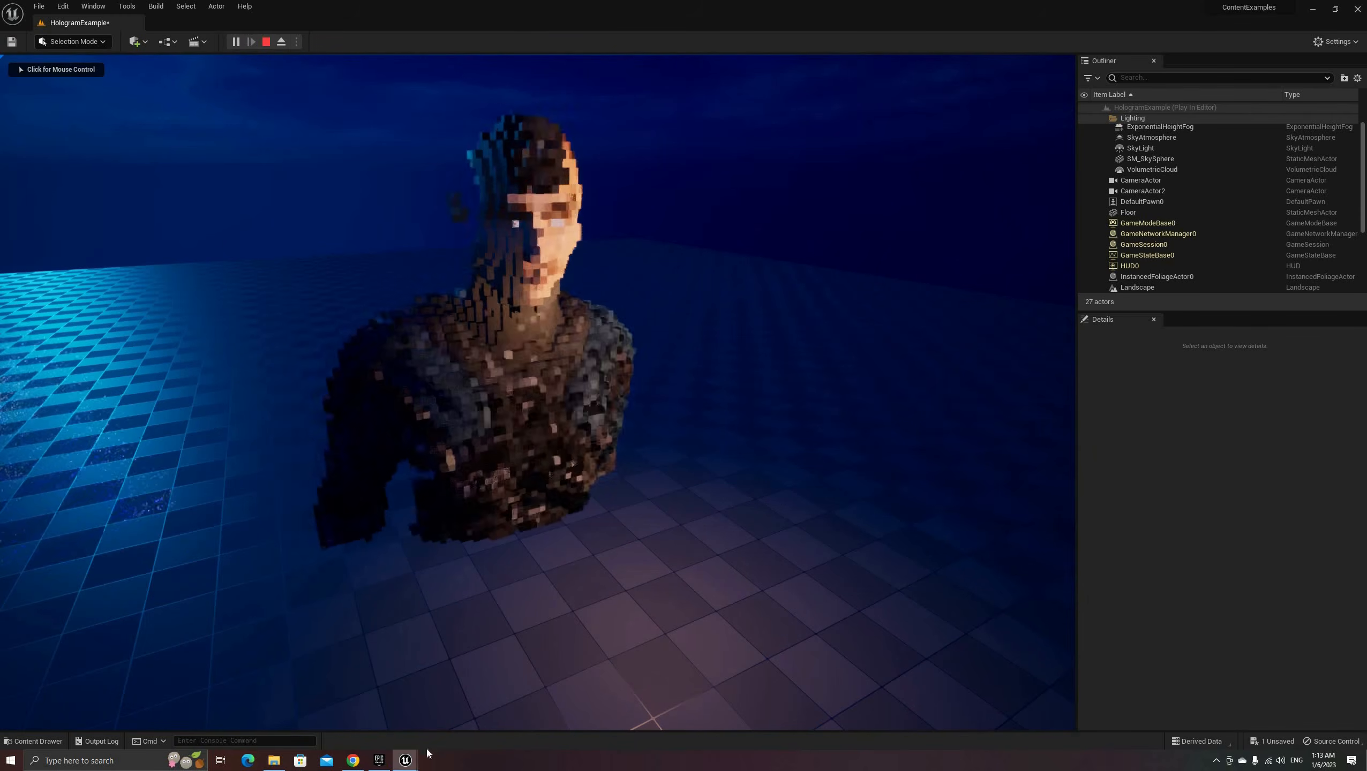
click(267, 42)
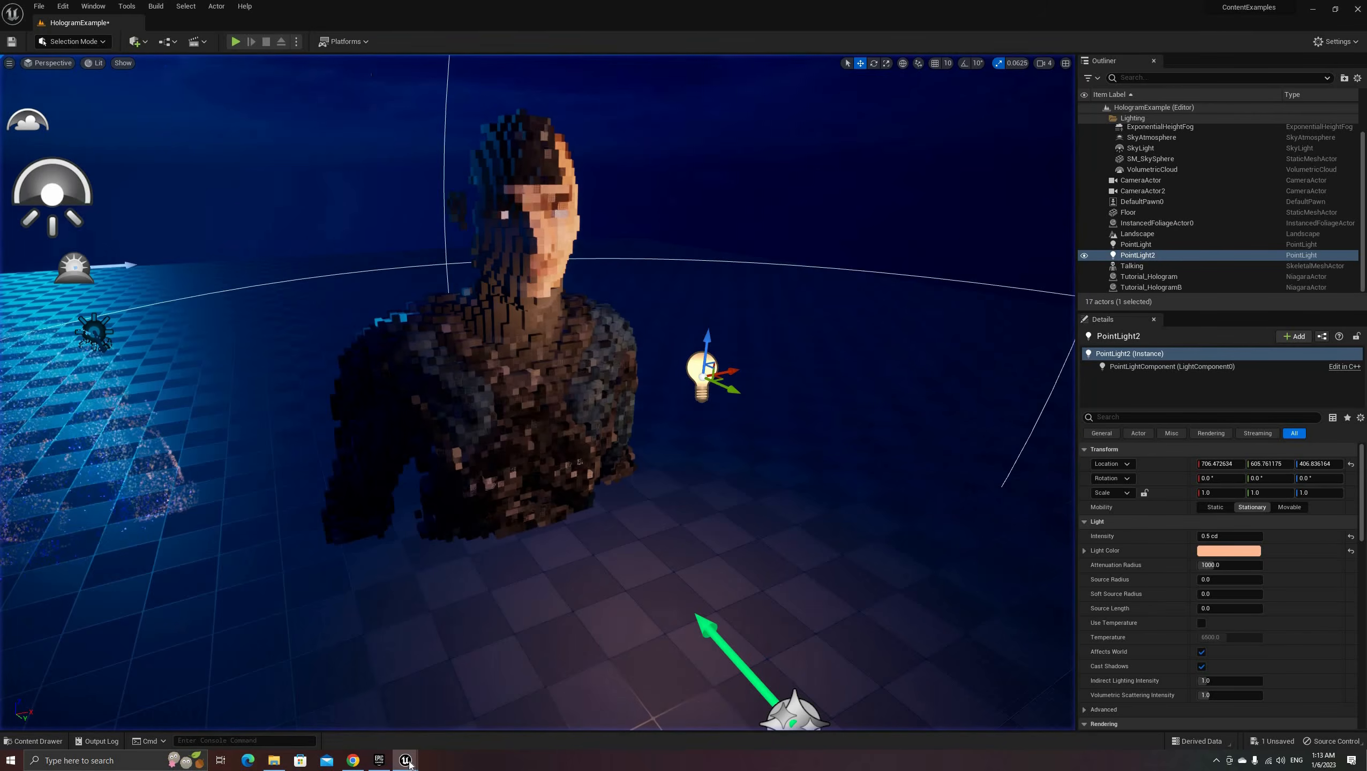
mouse_move(406, 759)
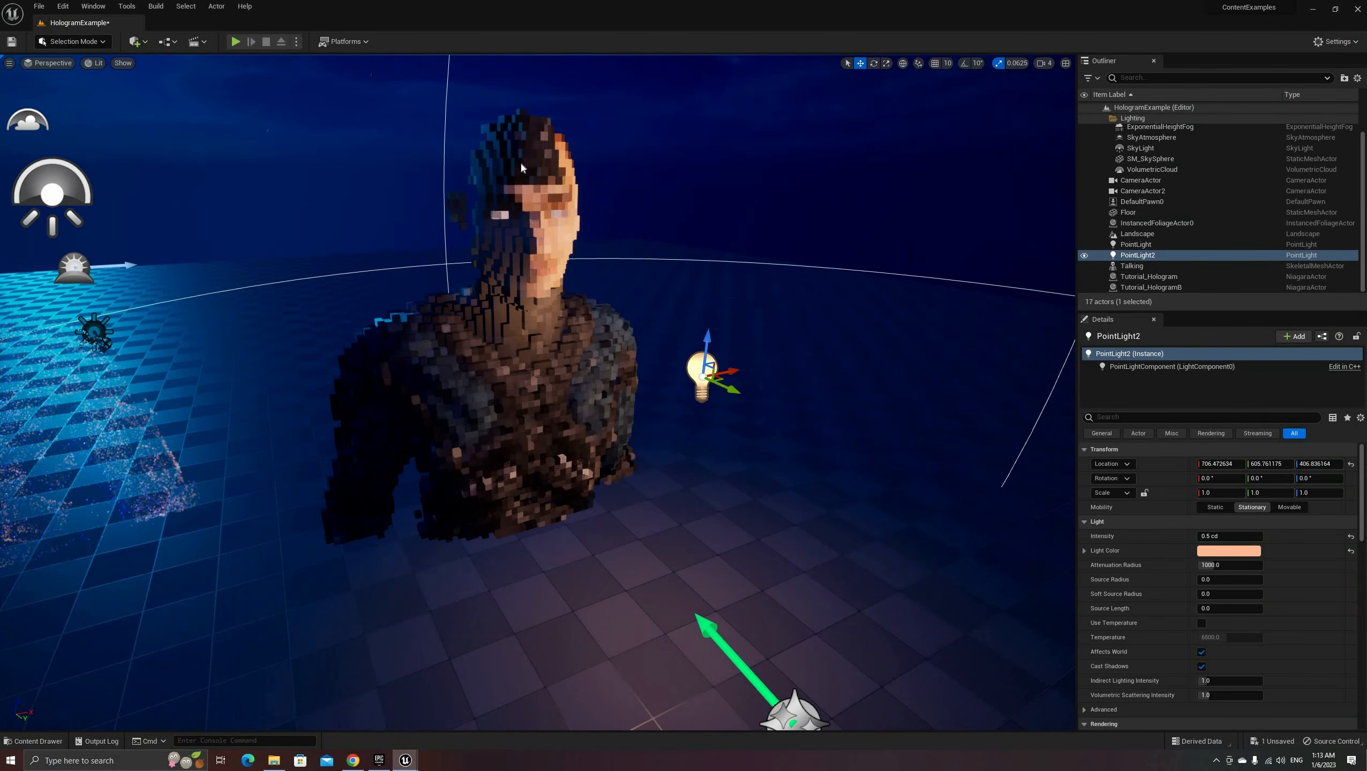
Step: Open the Tutorial_HologramB system and examine the custom HLSL expression that sets the particle Position in the Fountain emitter's Particle Update stage
drag(662, 174, 774, 249)
double_click(775, 249)
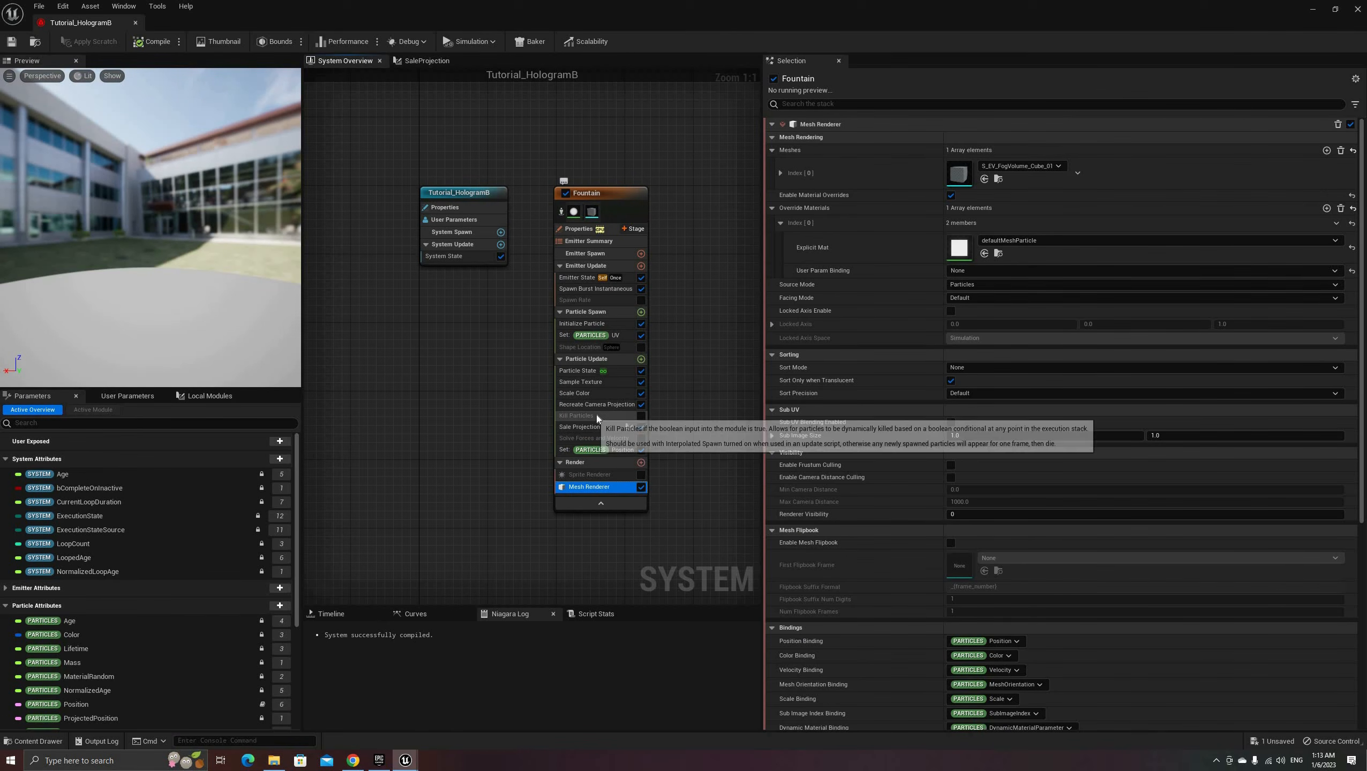
click(621, 450)
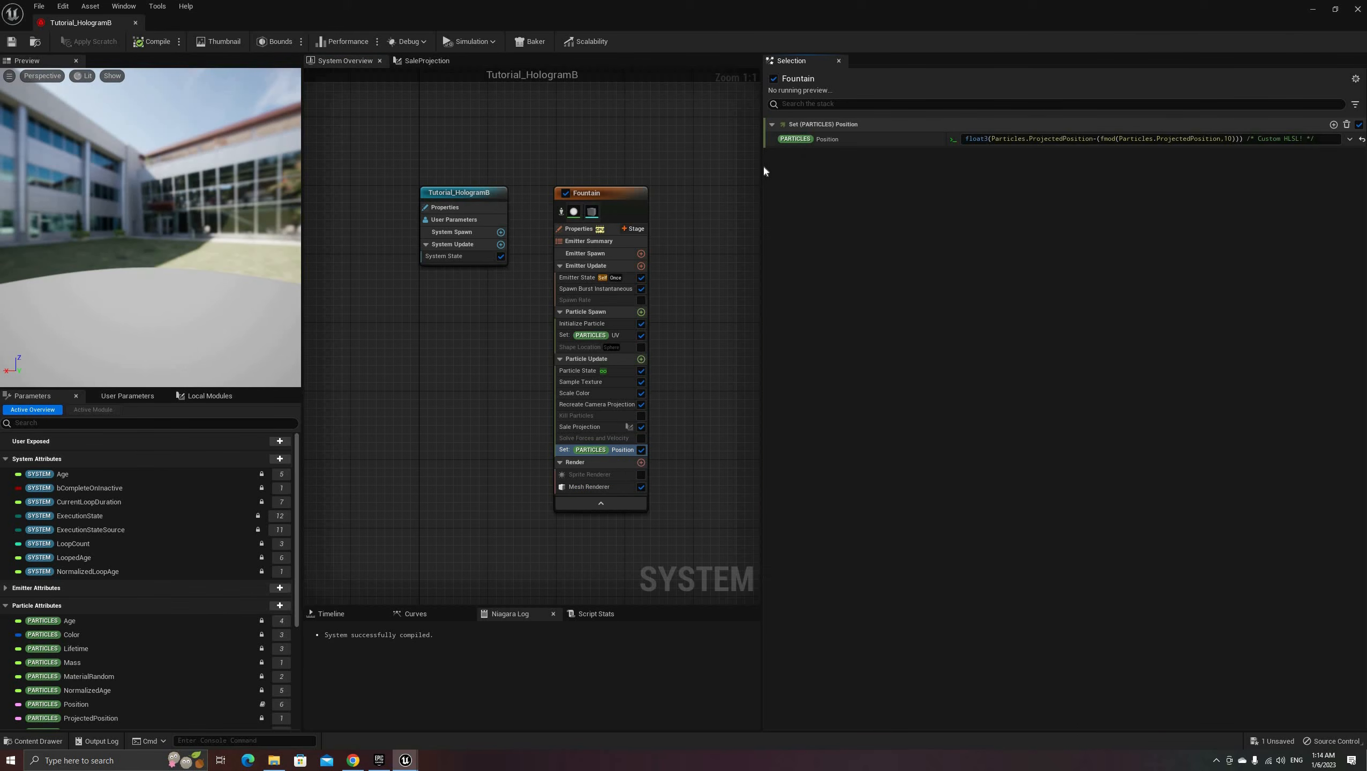
drag(762, 165, 700, 172)
click(947, 139)
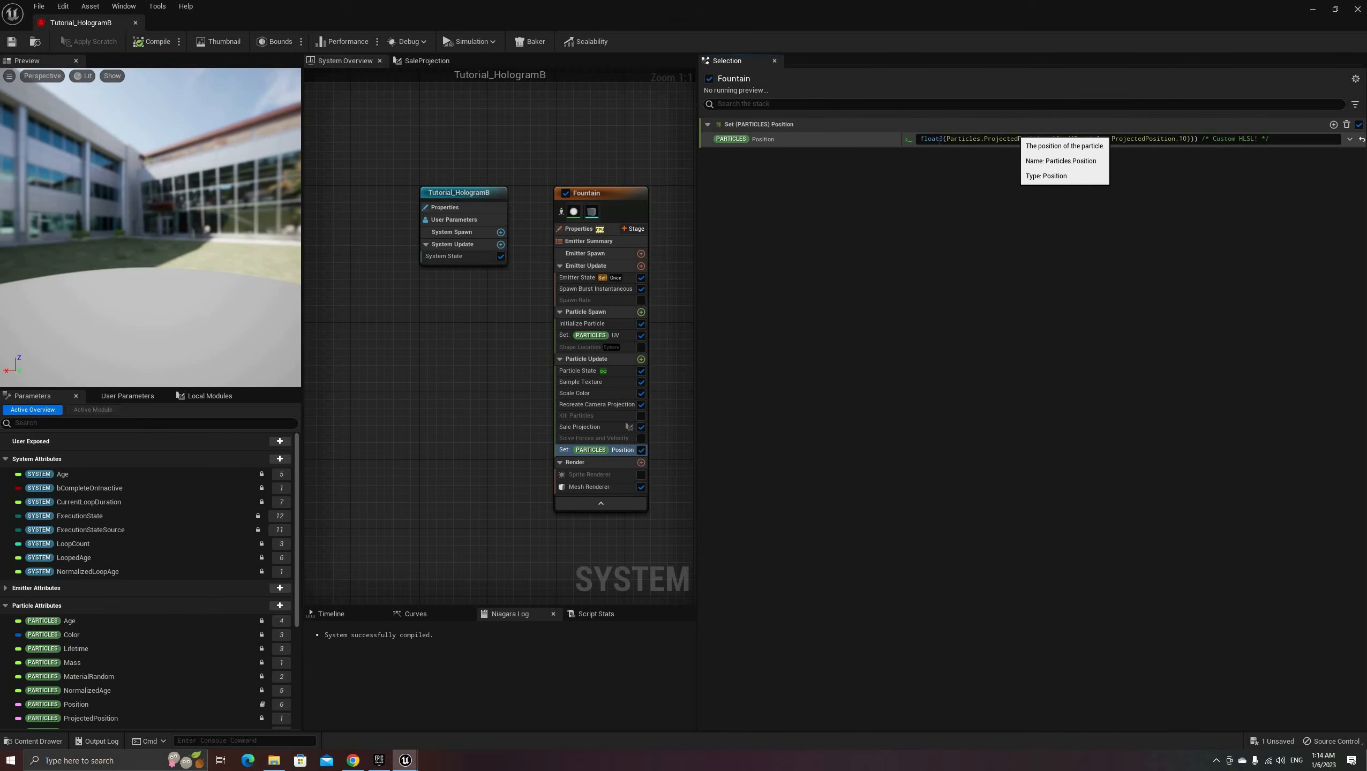
drag(946, 138, 1023, 140)
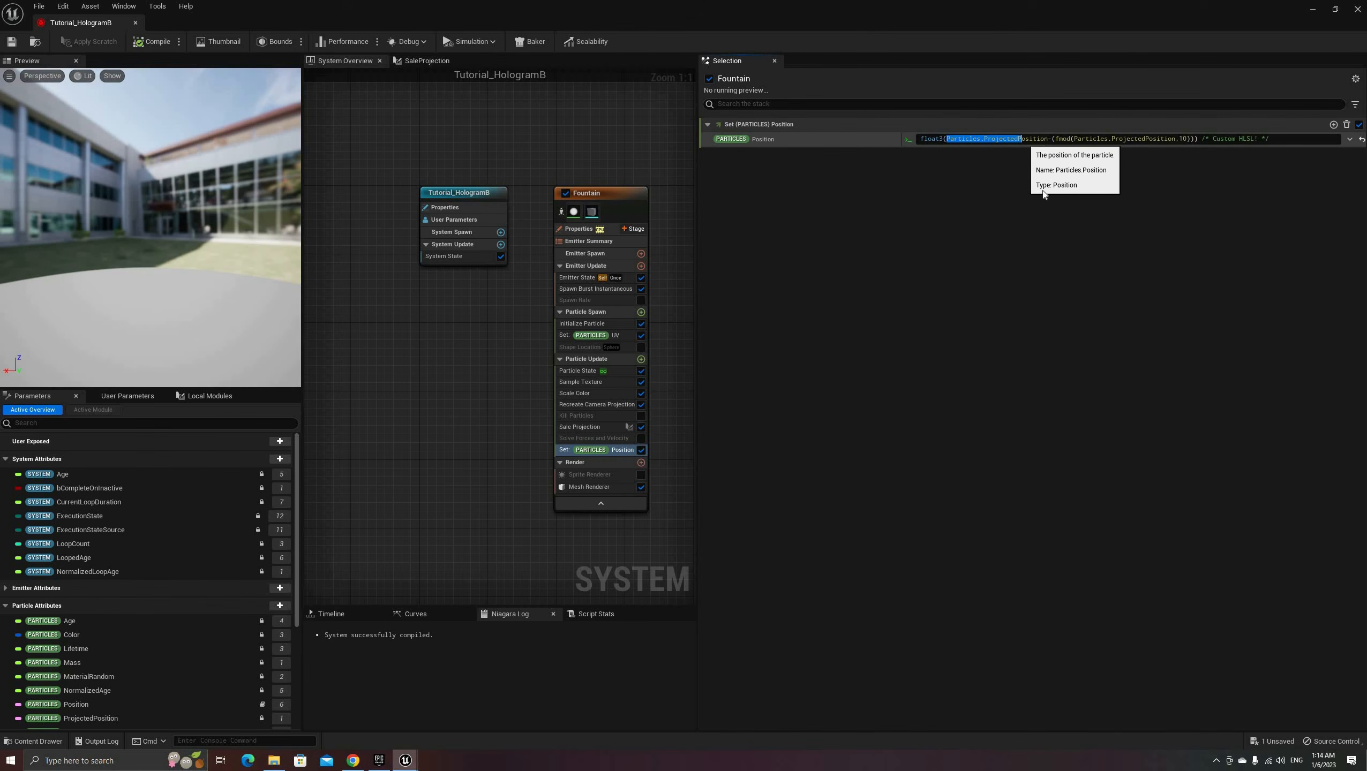
click(1055, 140)
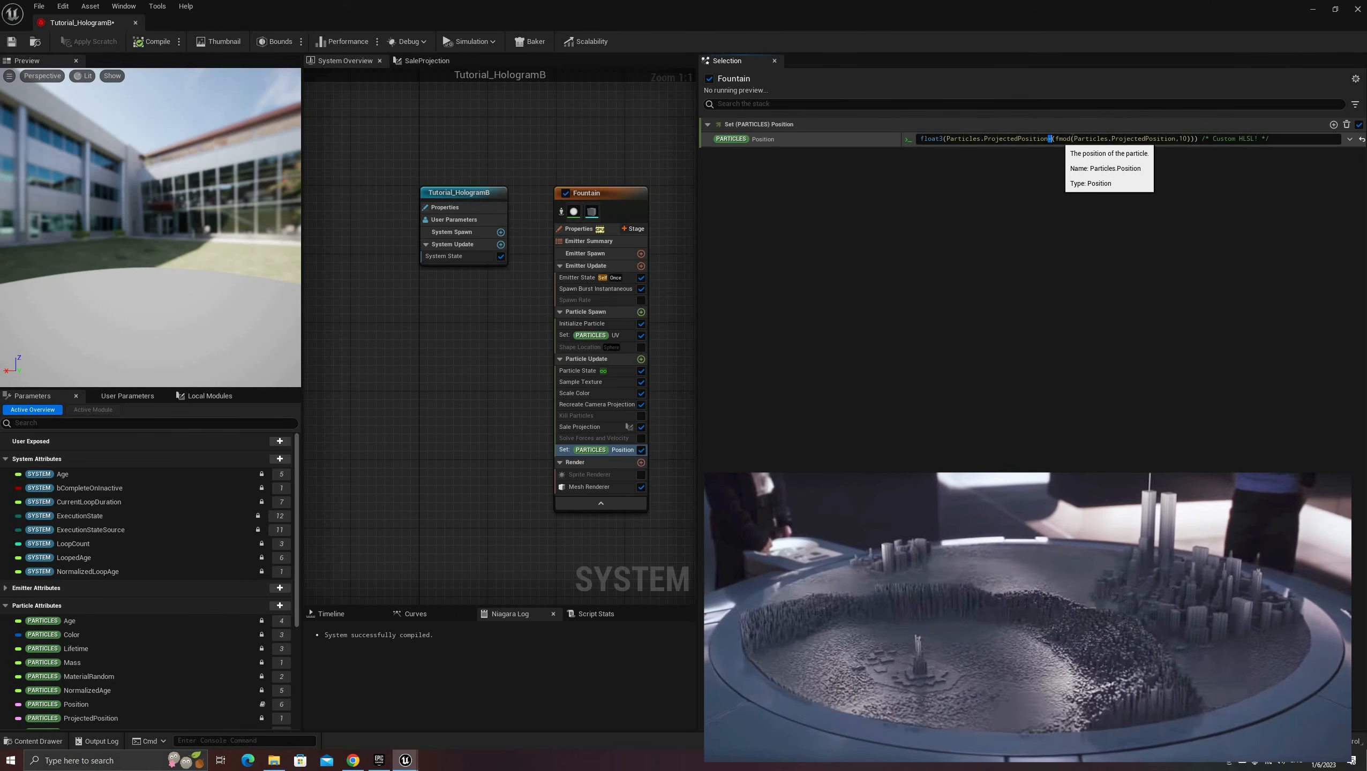
drag(1086, 140, 1157, 139)
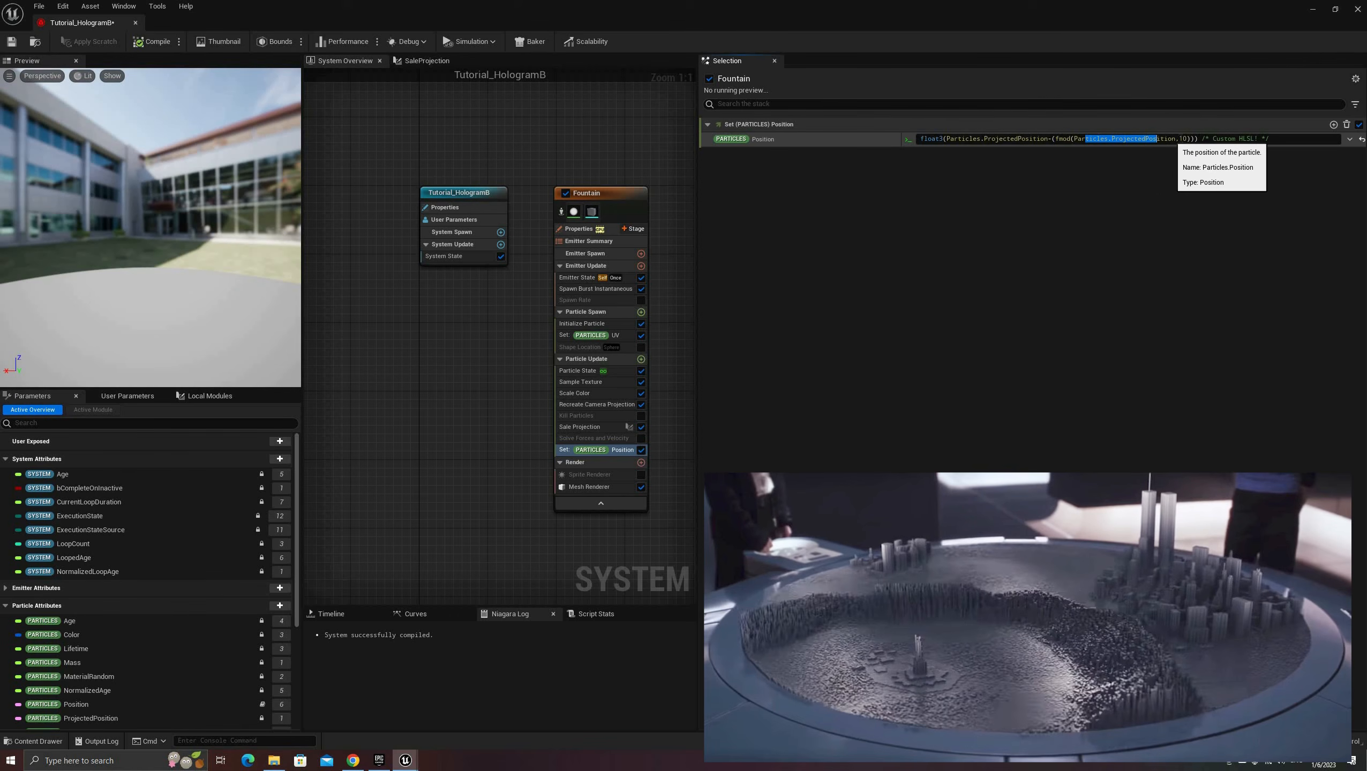
Step: Review the Fountain emitter's Initialize Particle, Emitter State and Particle State settings
click(612, 326)
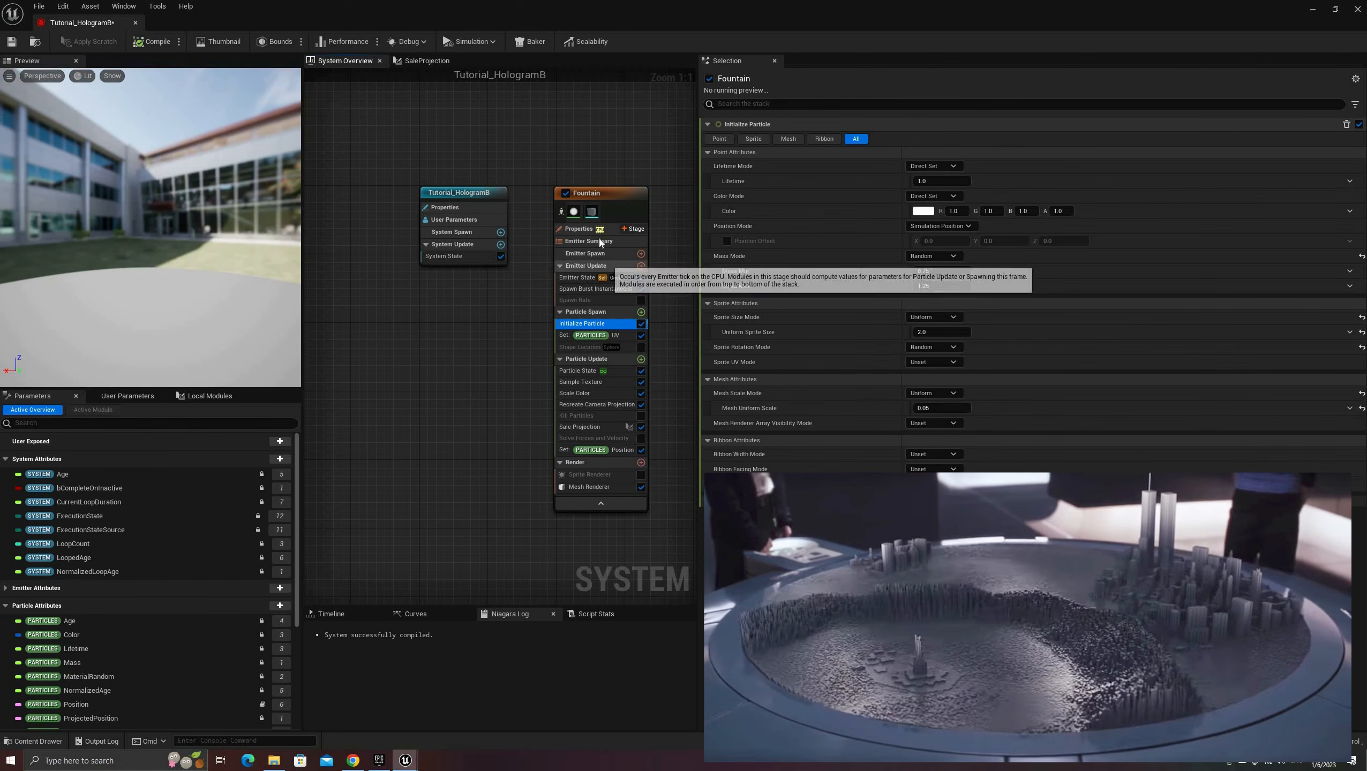
click(588, 279)
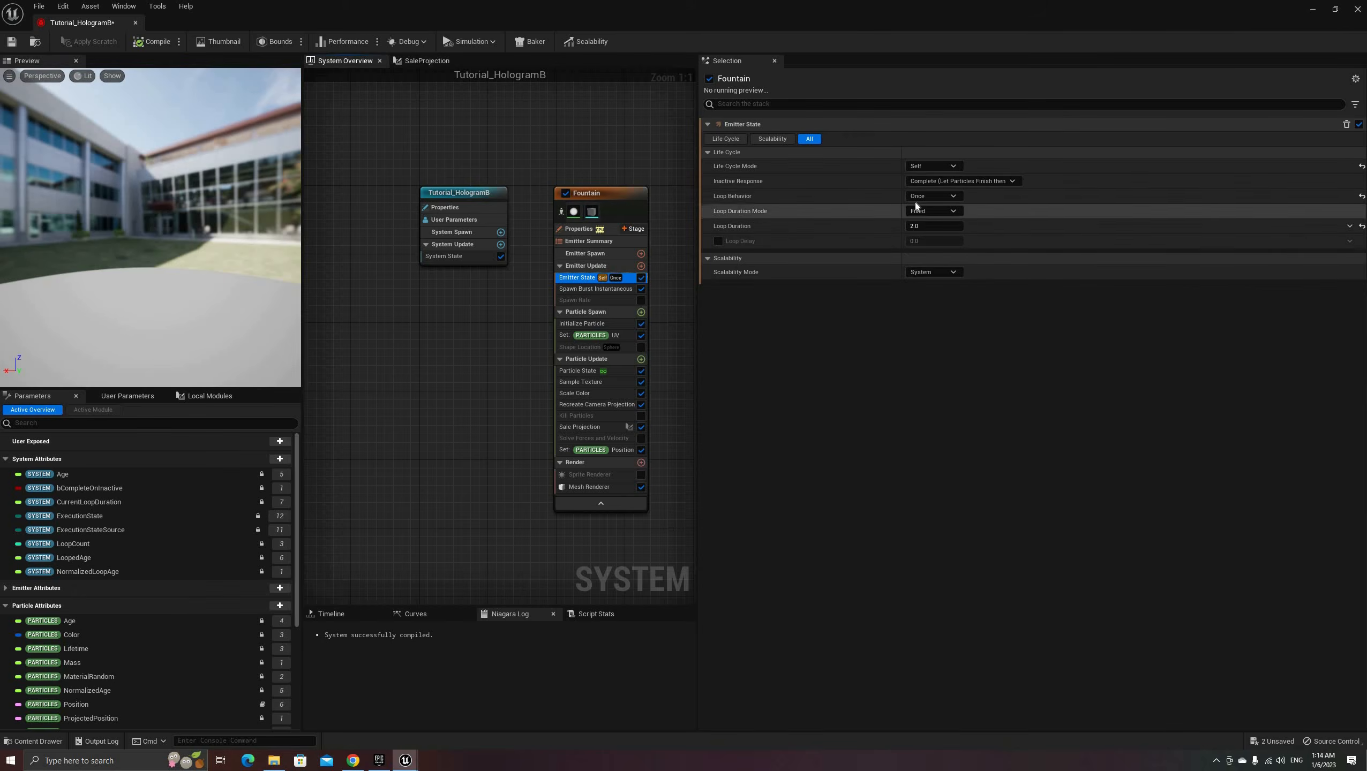
click(609, 369)
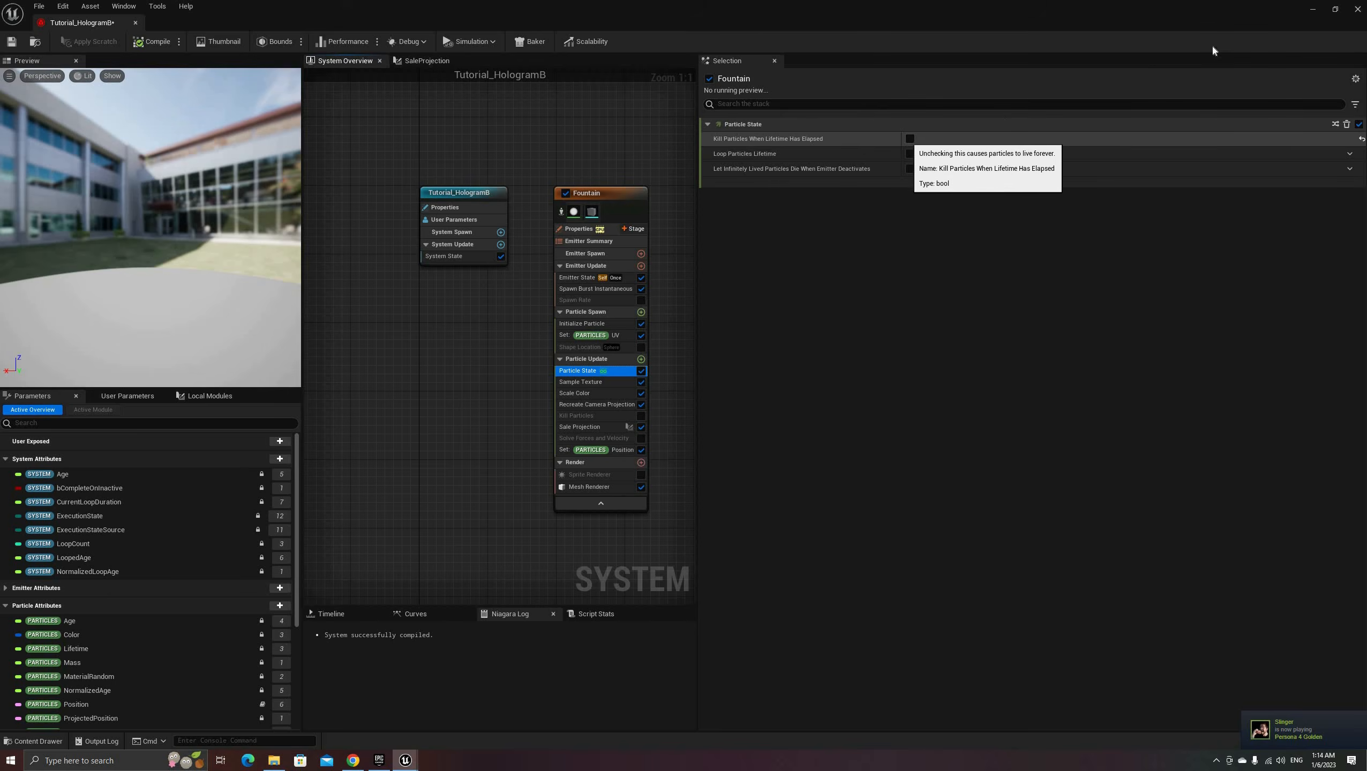
Step: Return to the HologramExample level and fly around to compare the particle hologram and the block-like hologram side by side
click(1313, 9)
right_drag(494, 212, 729, 254)
key(w)
key(a)
key(d)
right_drag(756, 459, 523, 415)
key(s)
key(d)
key(a)
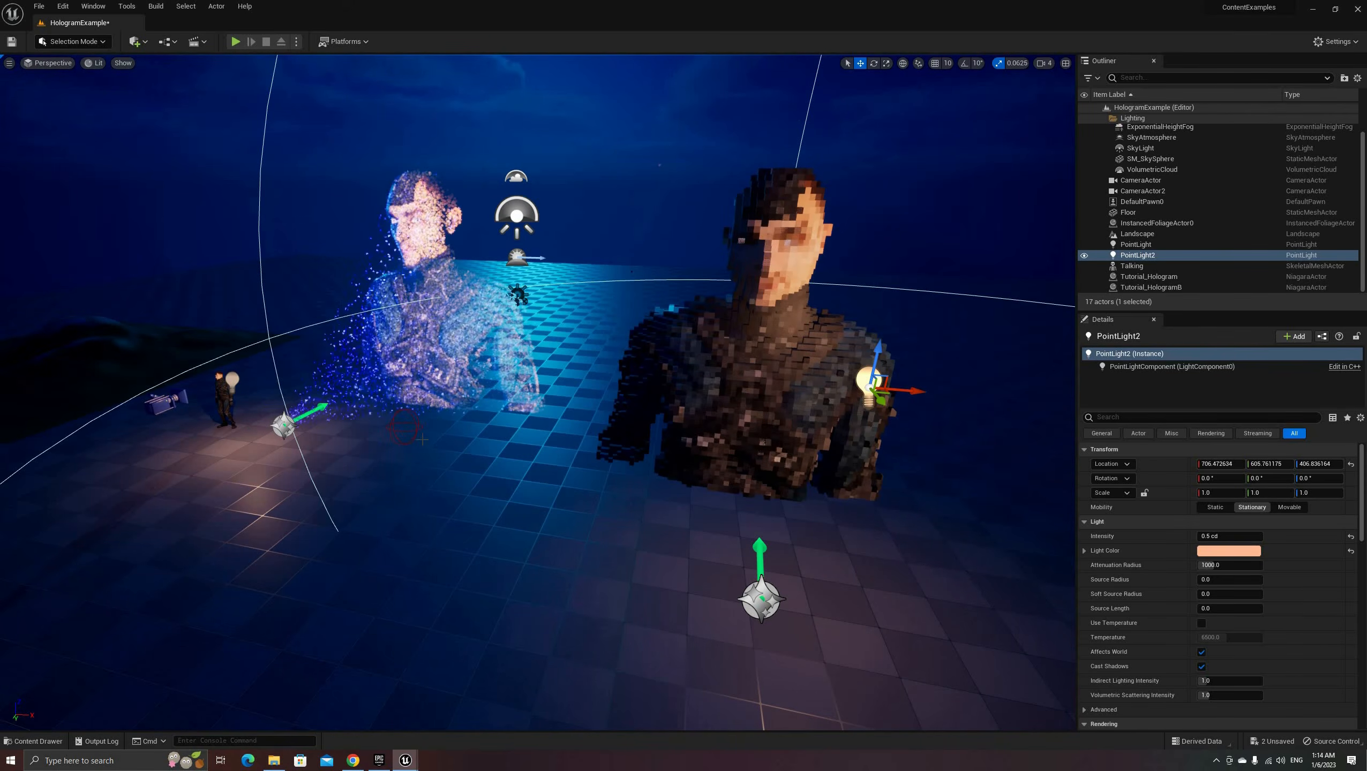